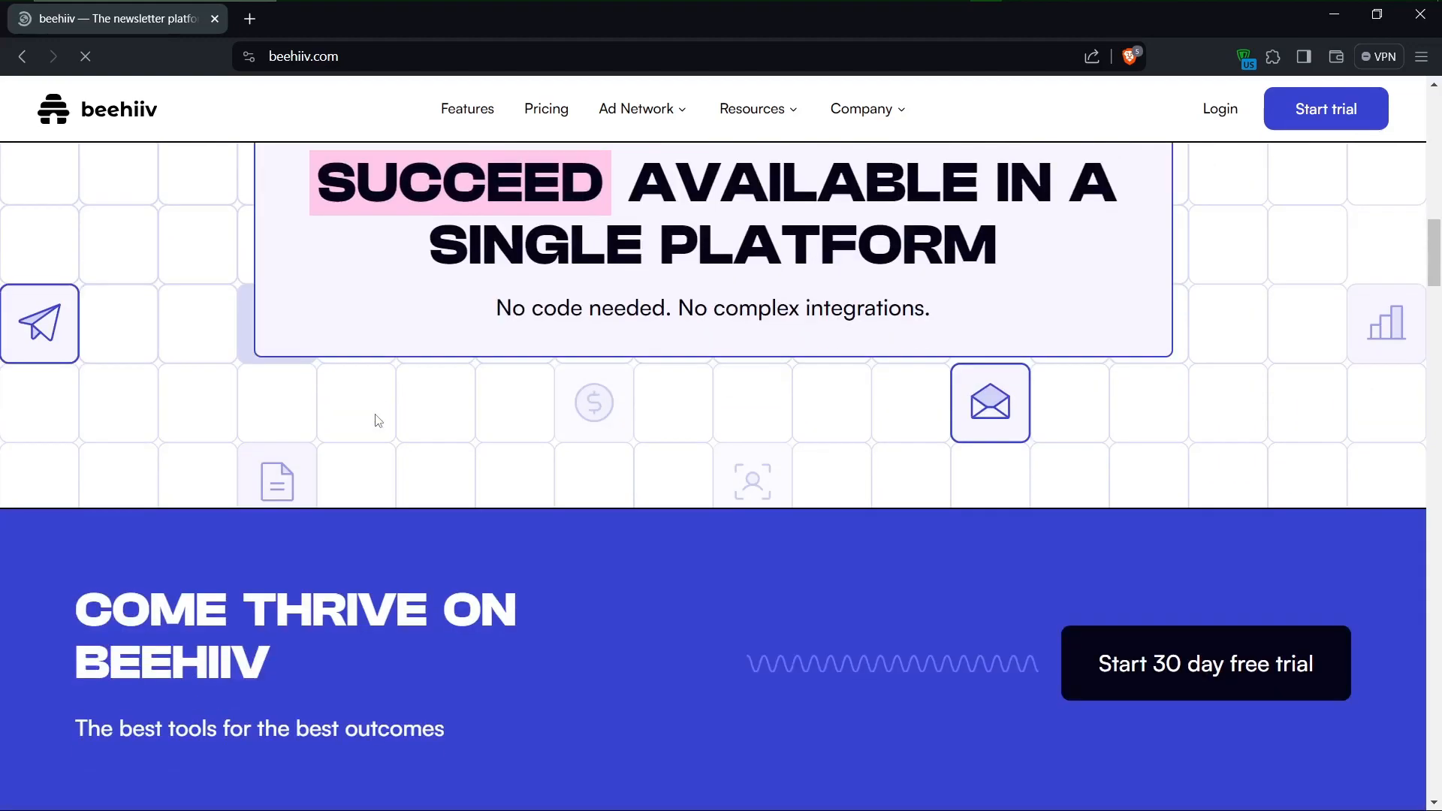
# Step: Look over the beehiiv home page and open the free-trial registration form
pyautogui.scroll(-20, 378, 420)
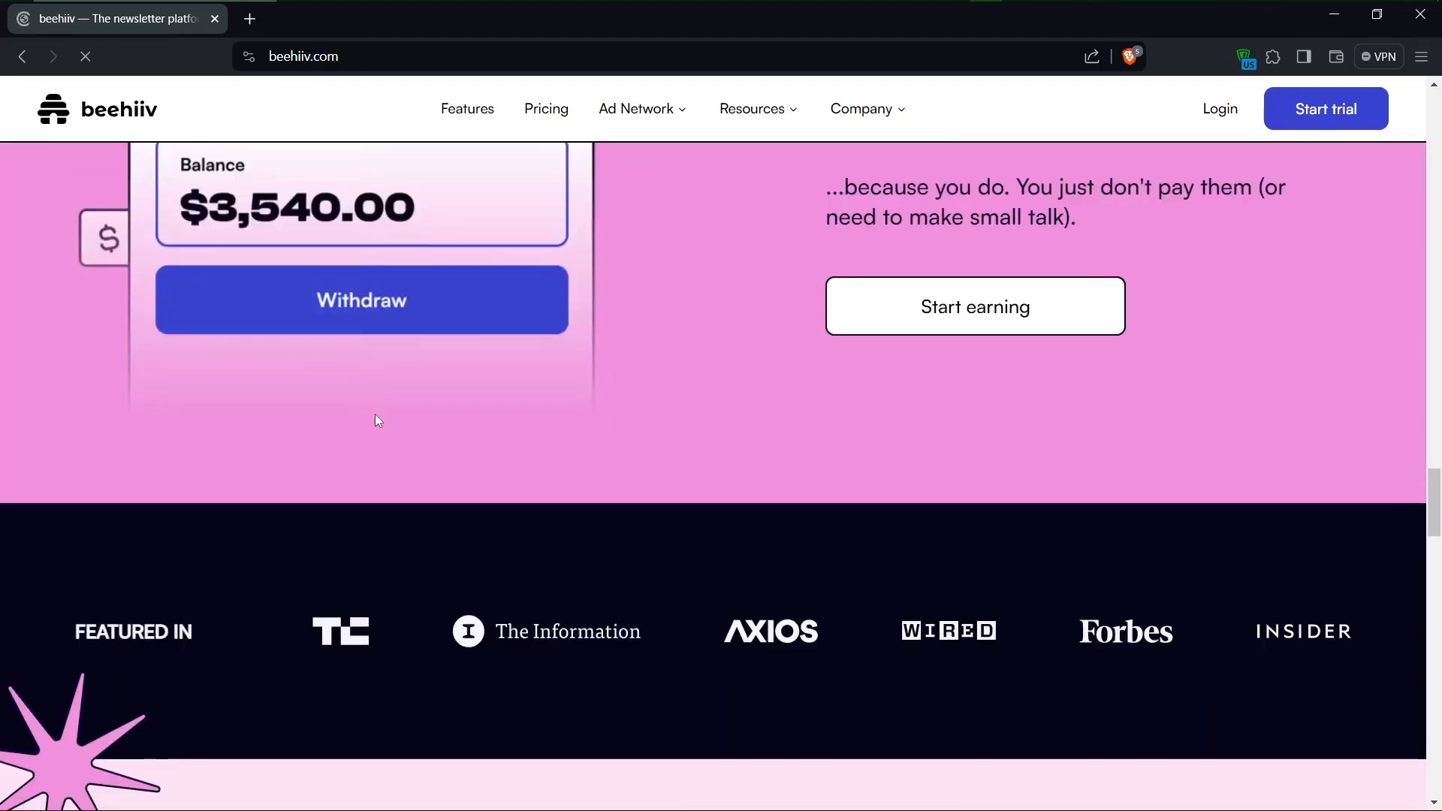
pyautogui.scroll(-3, 376, 413)
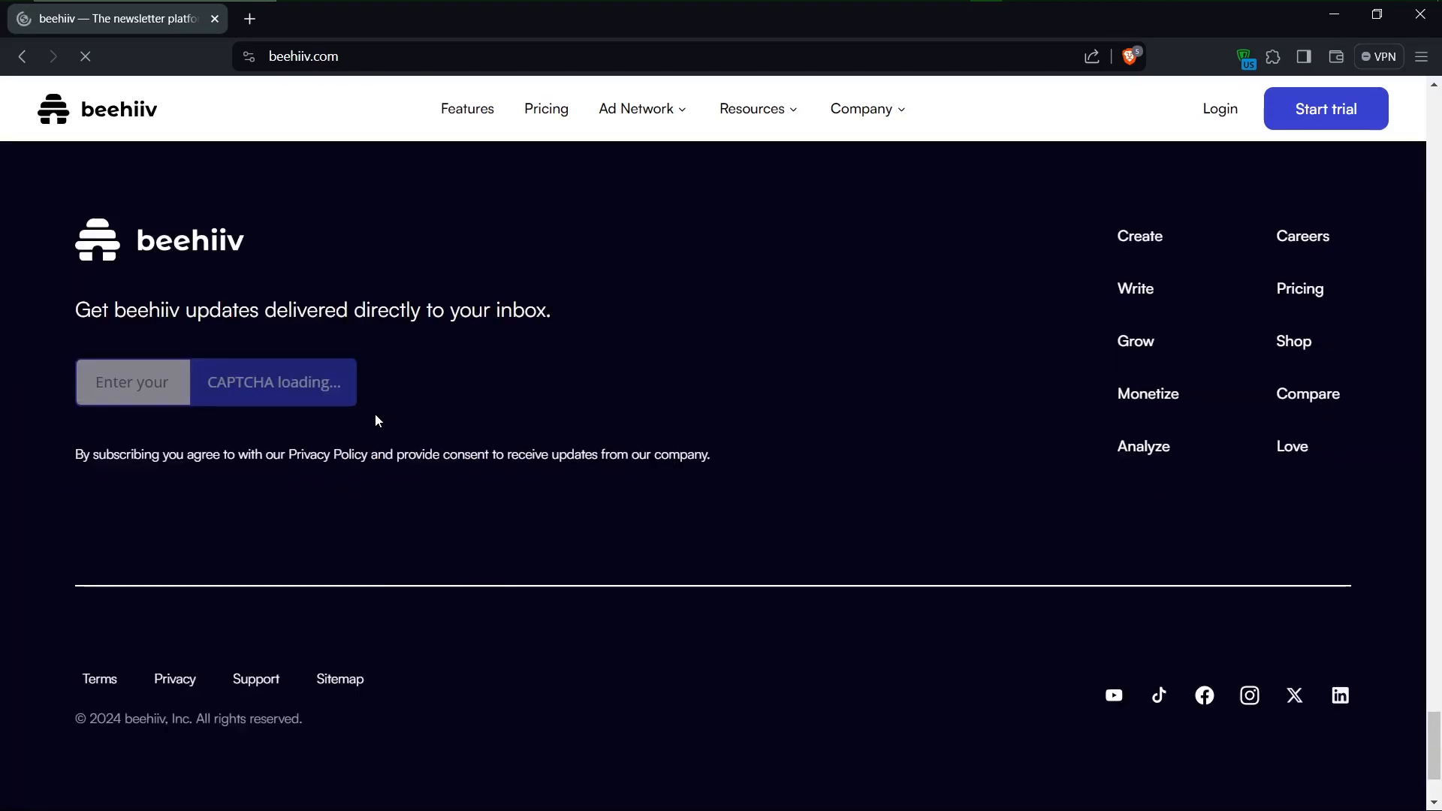
pyautogui.press('Home')
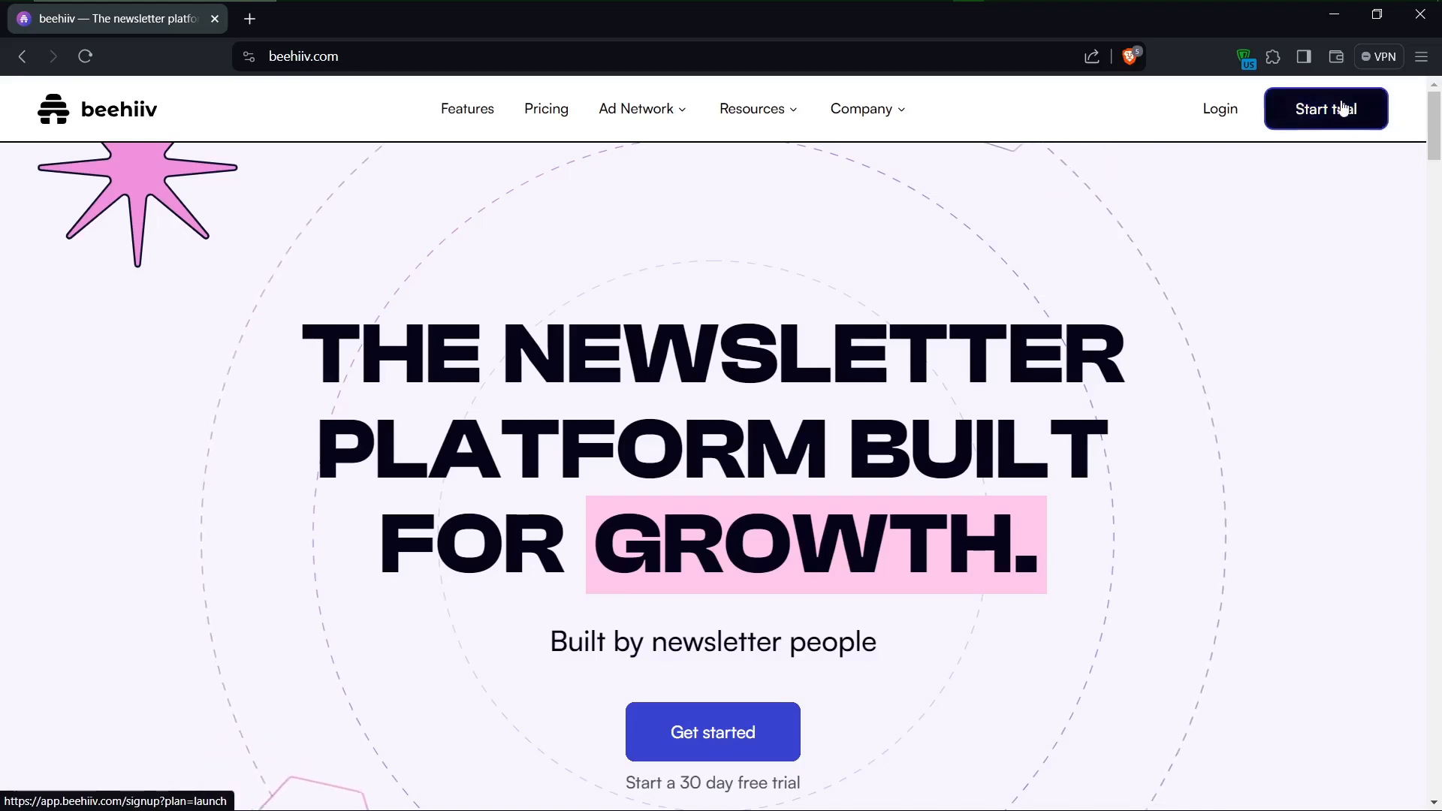
pyautogui.click(1212, 109)
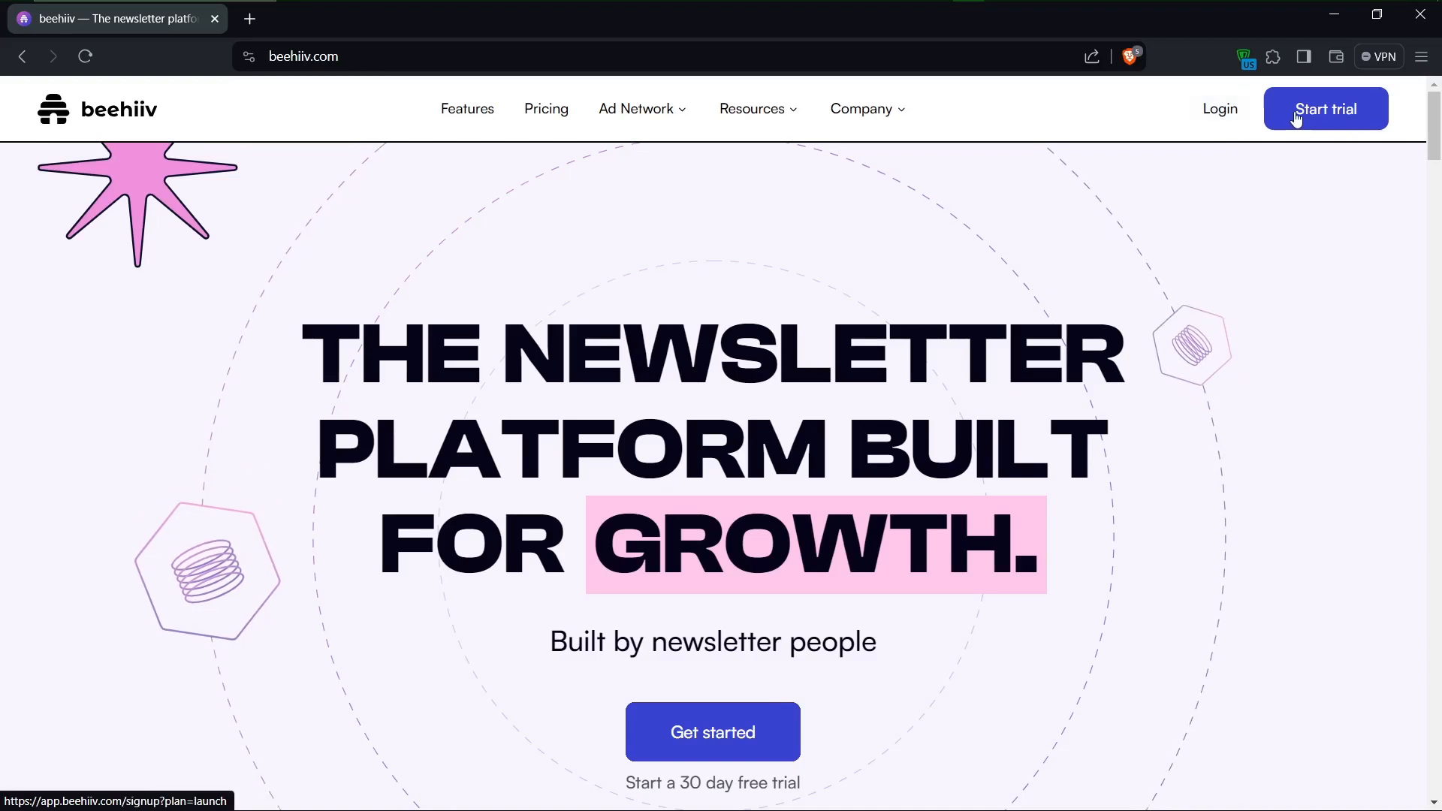
pyautogui.click(1312, 113)
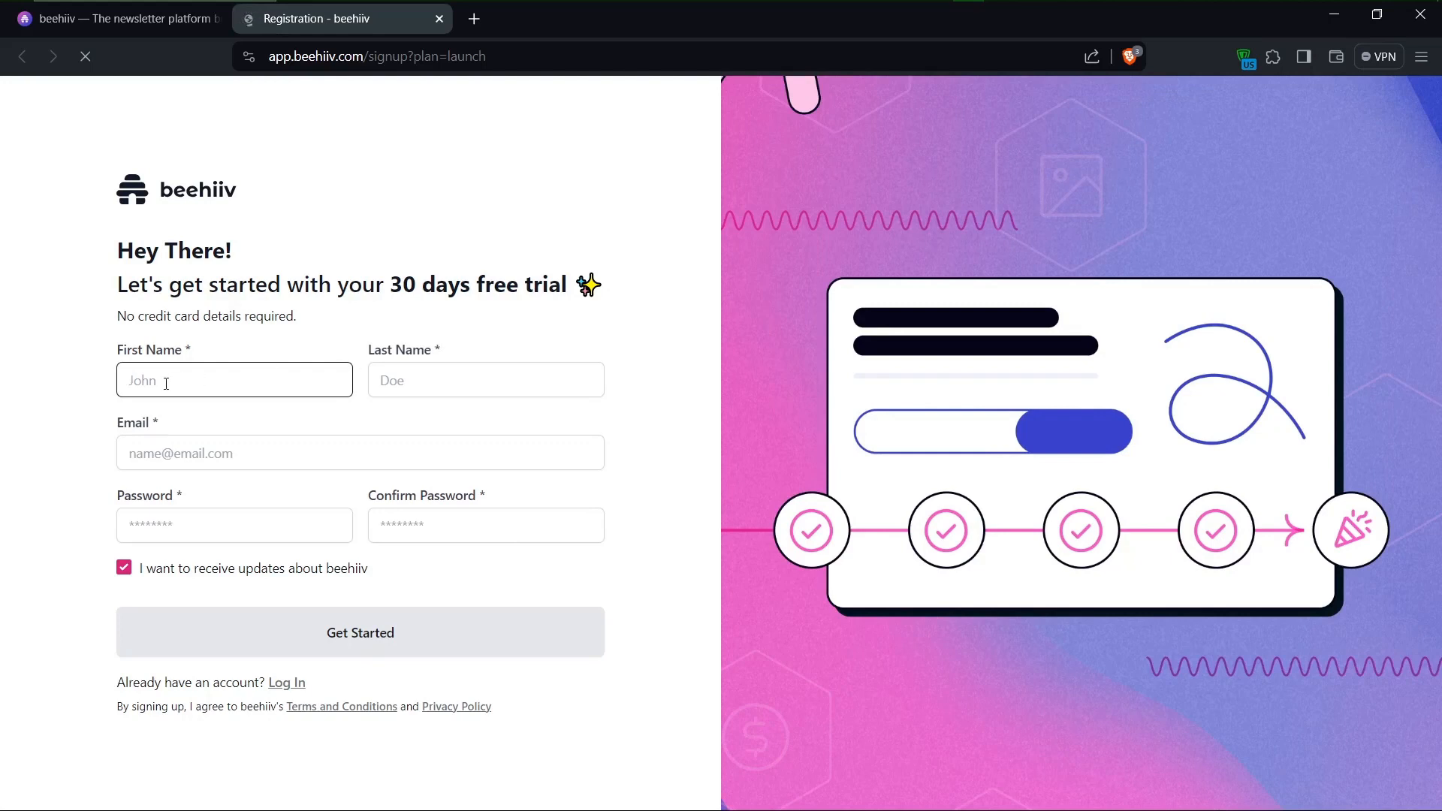
# Step: Complete and submit the registration form with the full name, email and confirmed password, and save the login in the browser
pyautogui.click(418, 379)
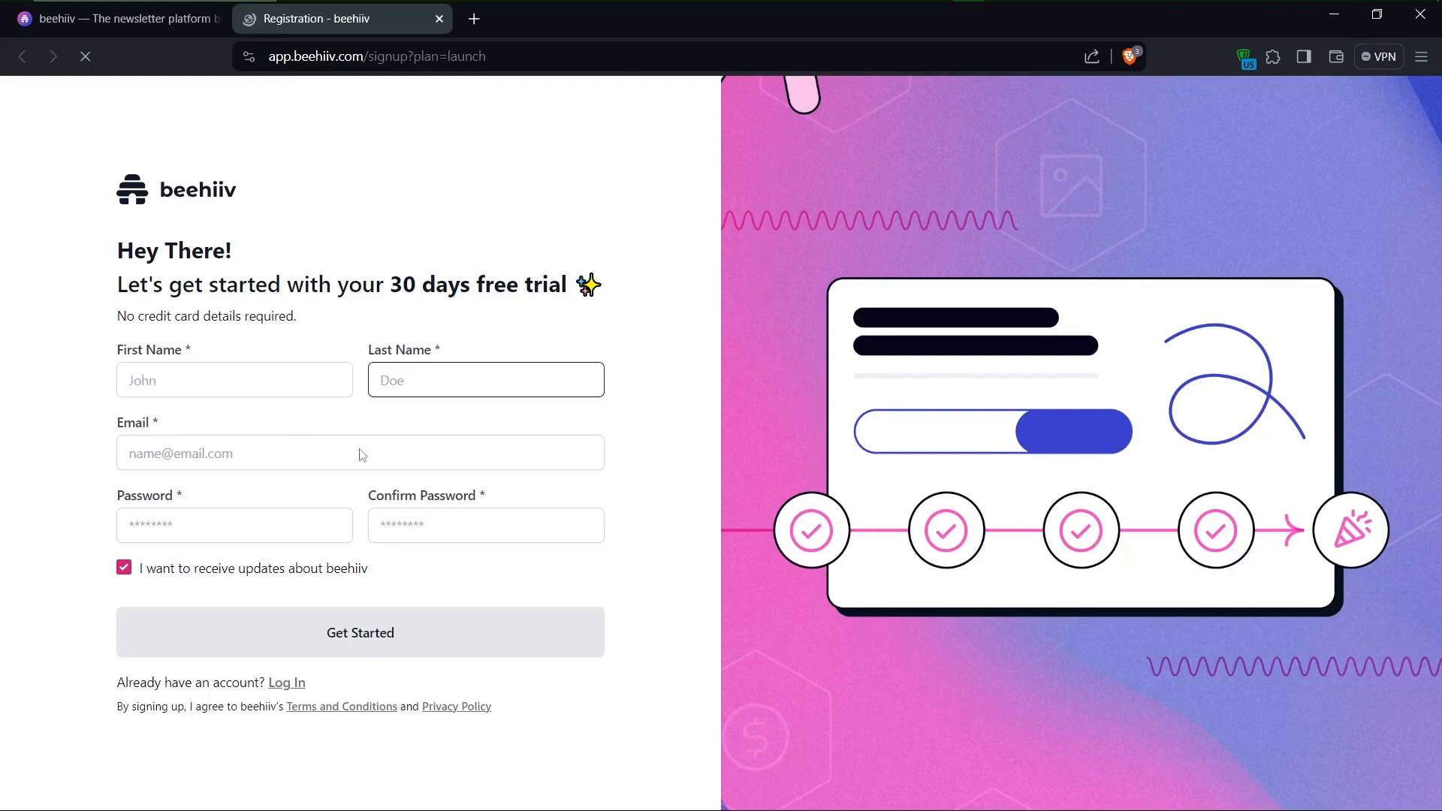
pyautogui.click(174, 453)
pyautogui.click(179, 524)
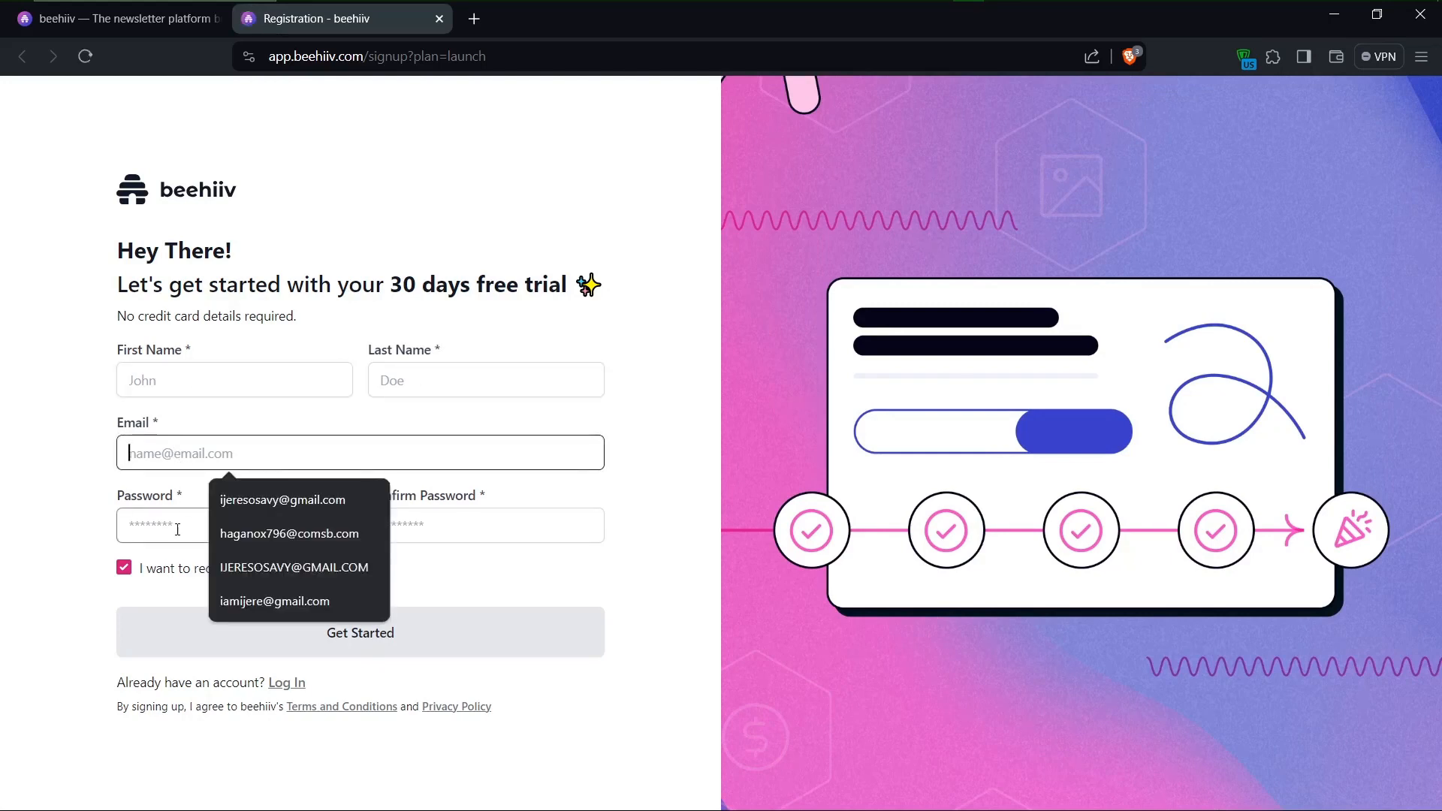
pyautogui.click(465, 511)
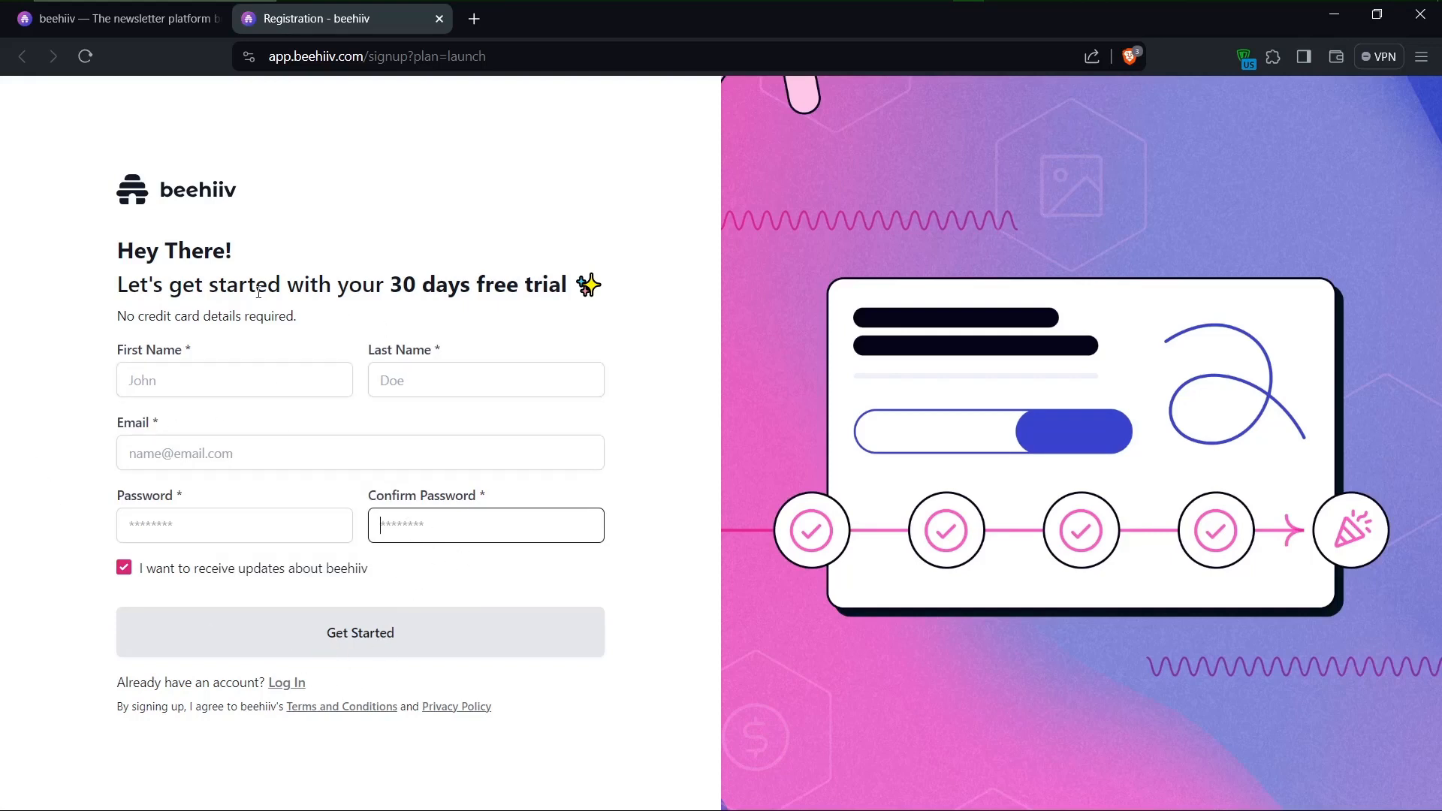
pyautogui.click(324, 647)
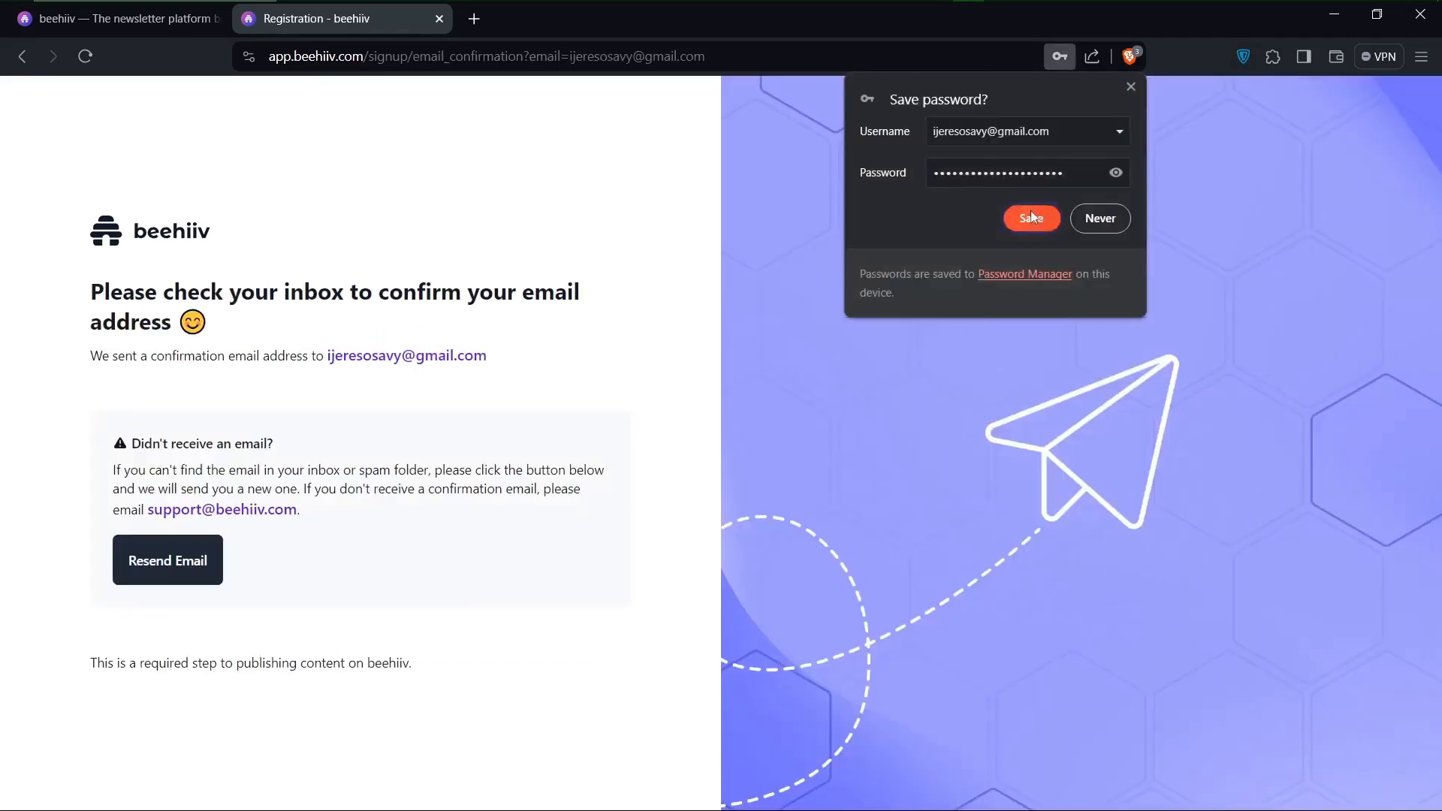
pyautogui.click(1032, 217)
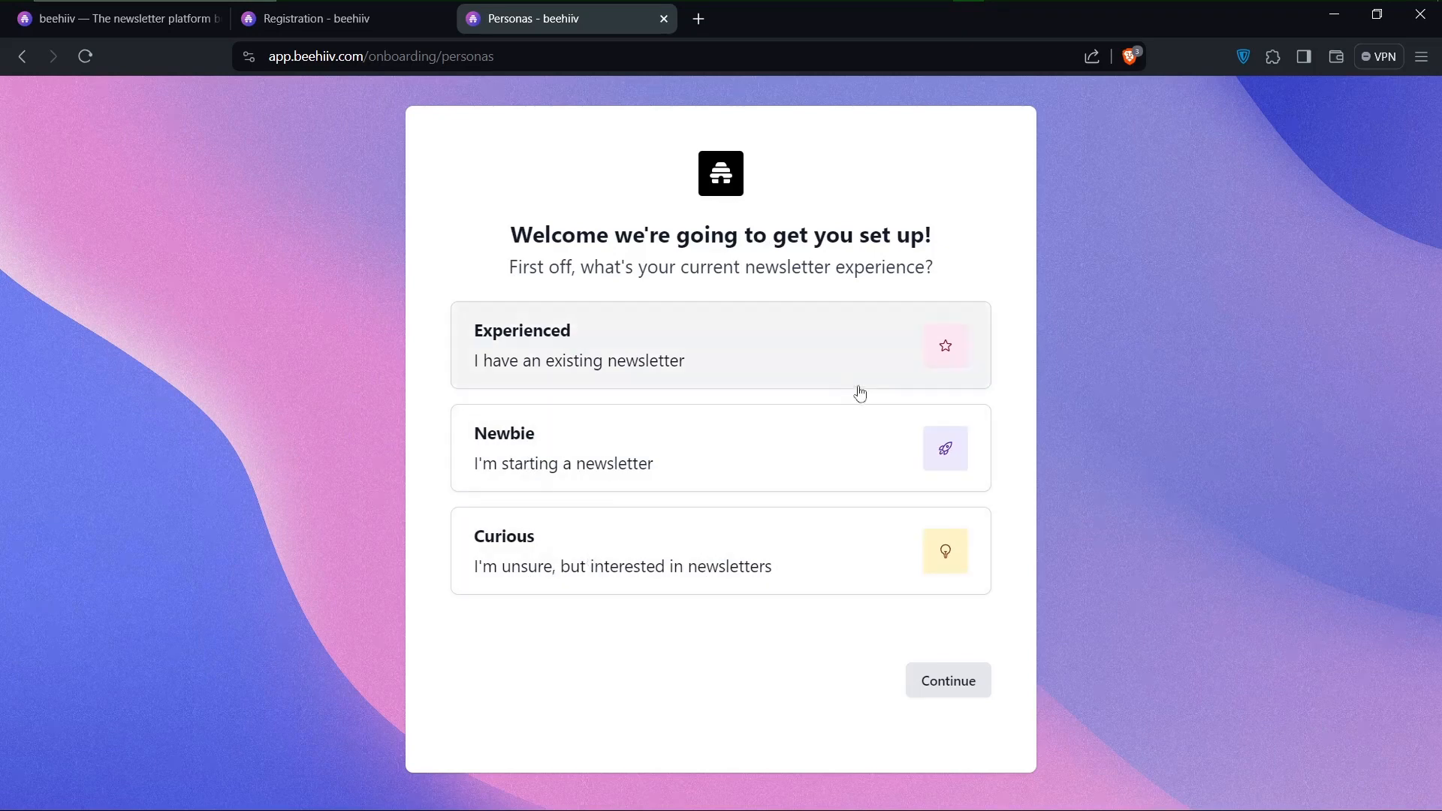
# Step: Choose Newbie as the current newsletter experience and continue the onboarding
pyautogui.click(610, 464)
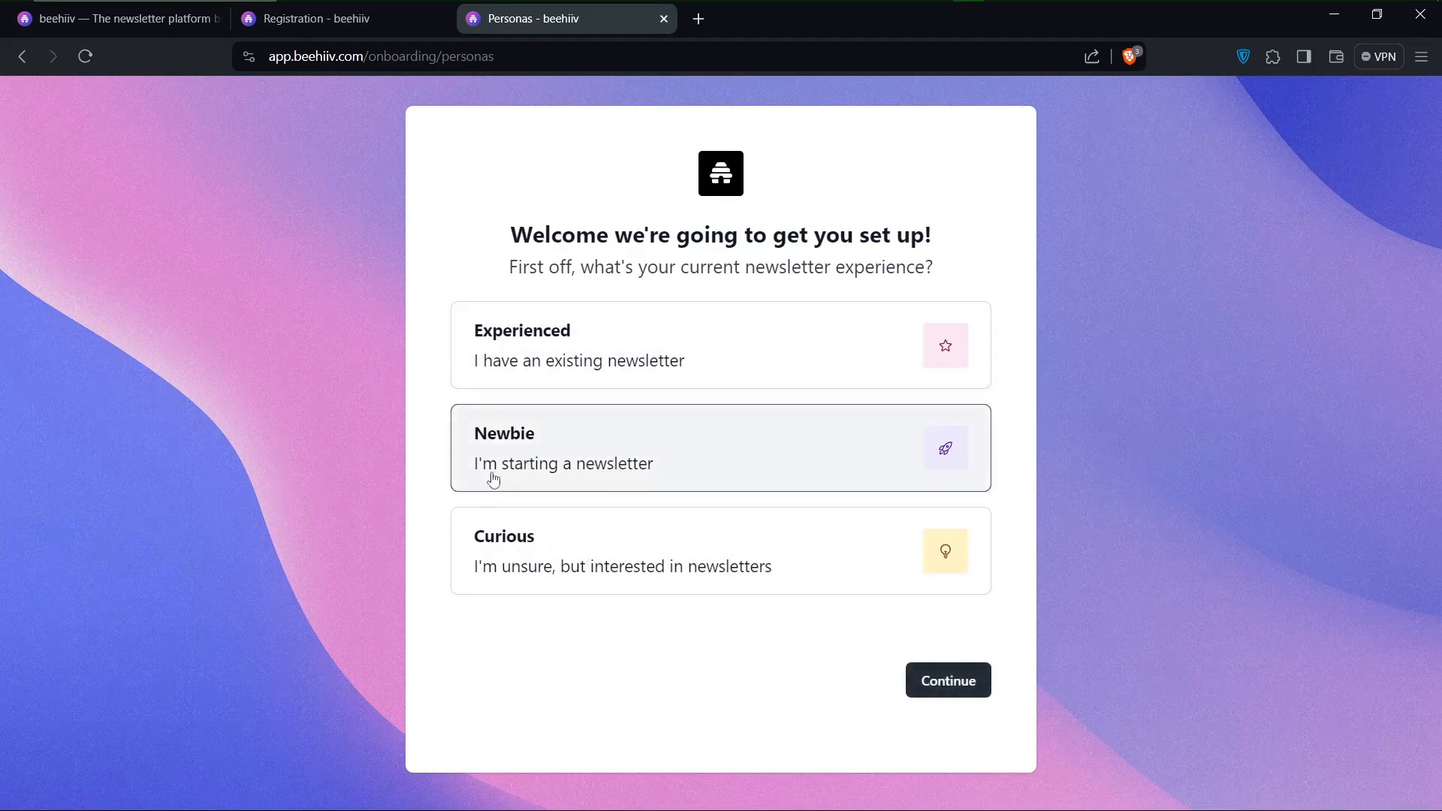
pyautogui.click(652, 455)
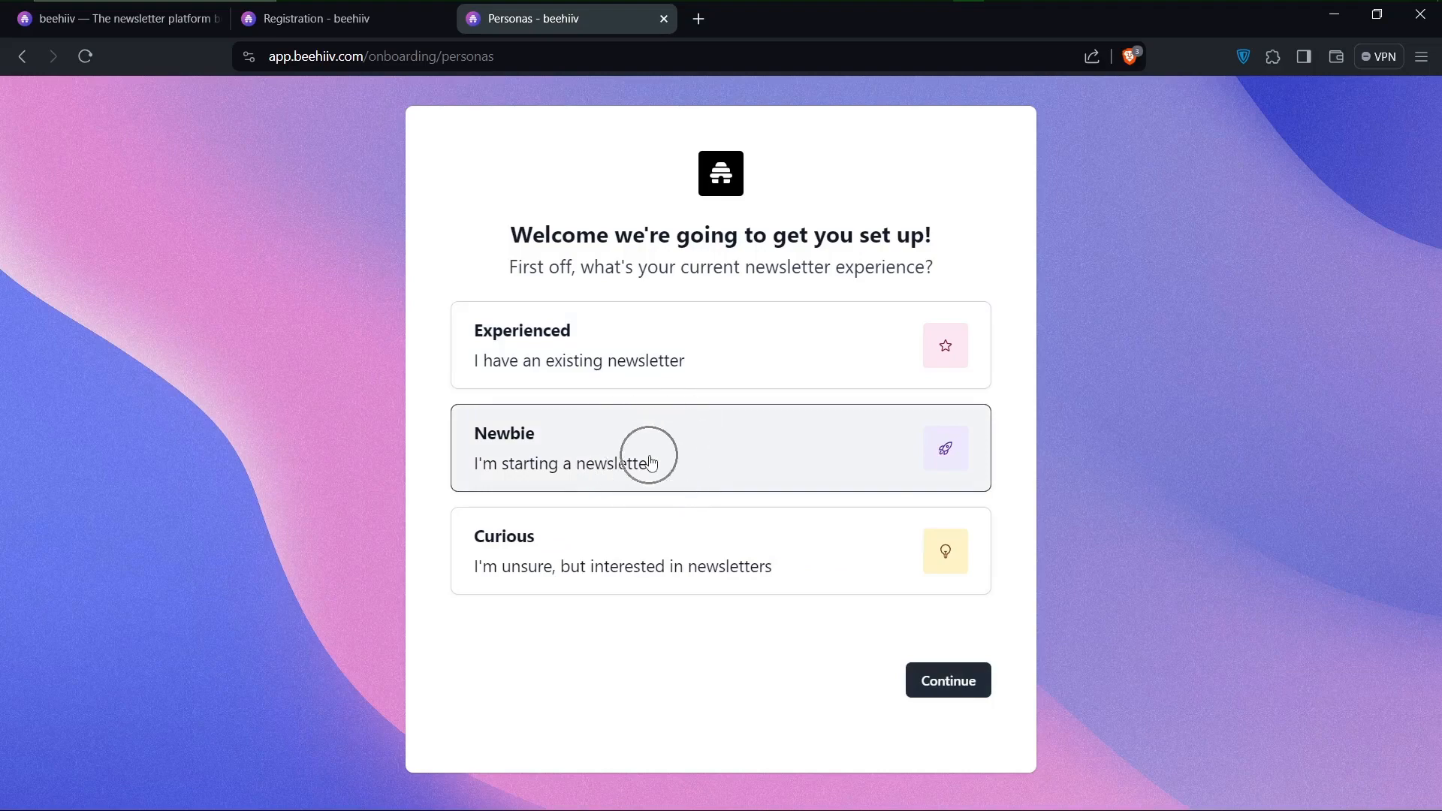
pyautogui.click(955, 689)
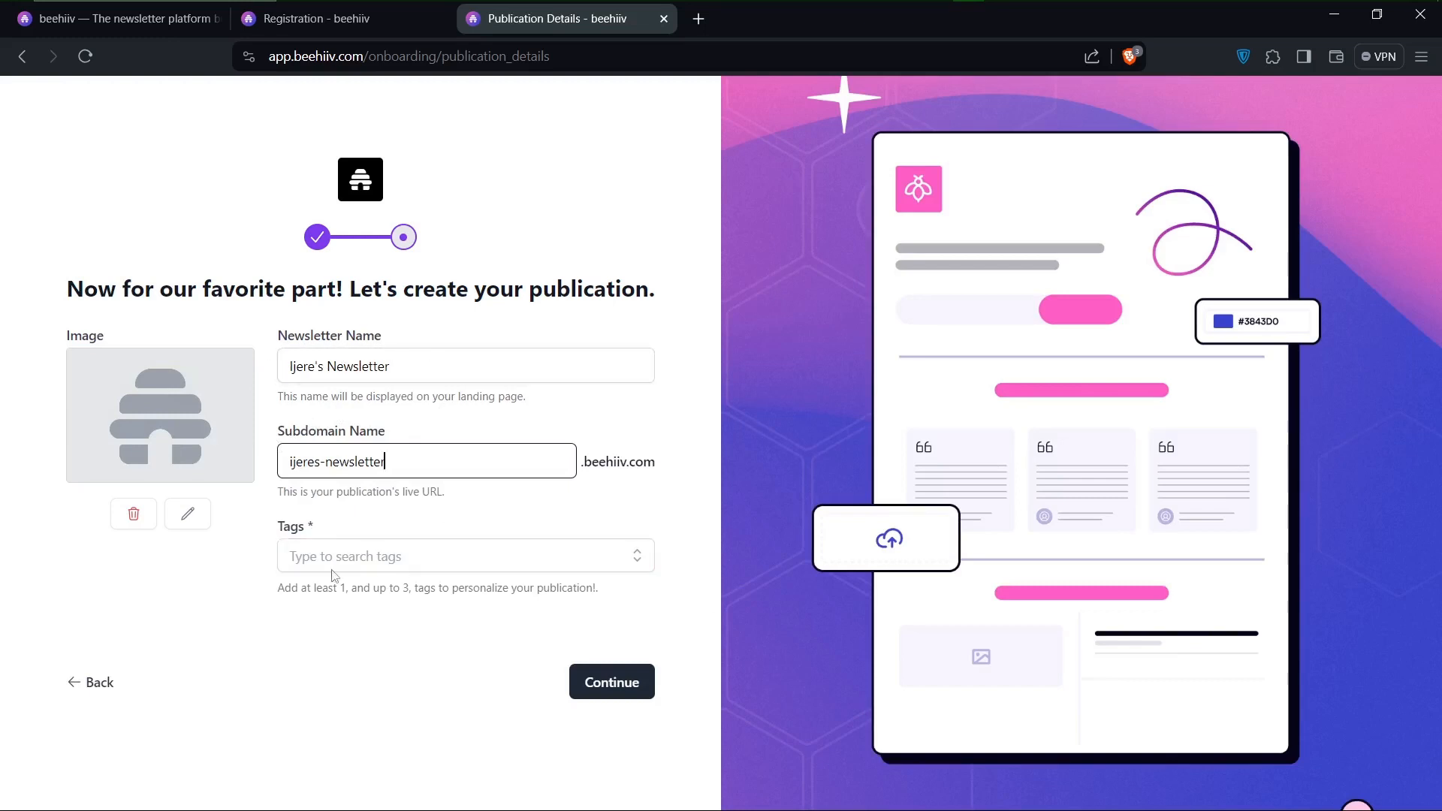
# Step: Set the newsletter name and subdomain to the creator's handle, tag the publication Artificial Intelligence, and submit the details
pyautogui.click(379, 555)
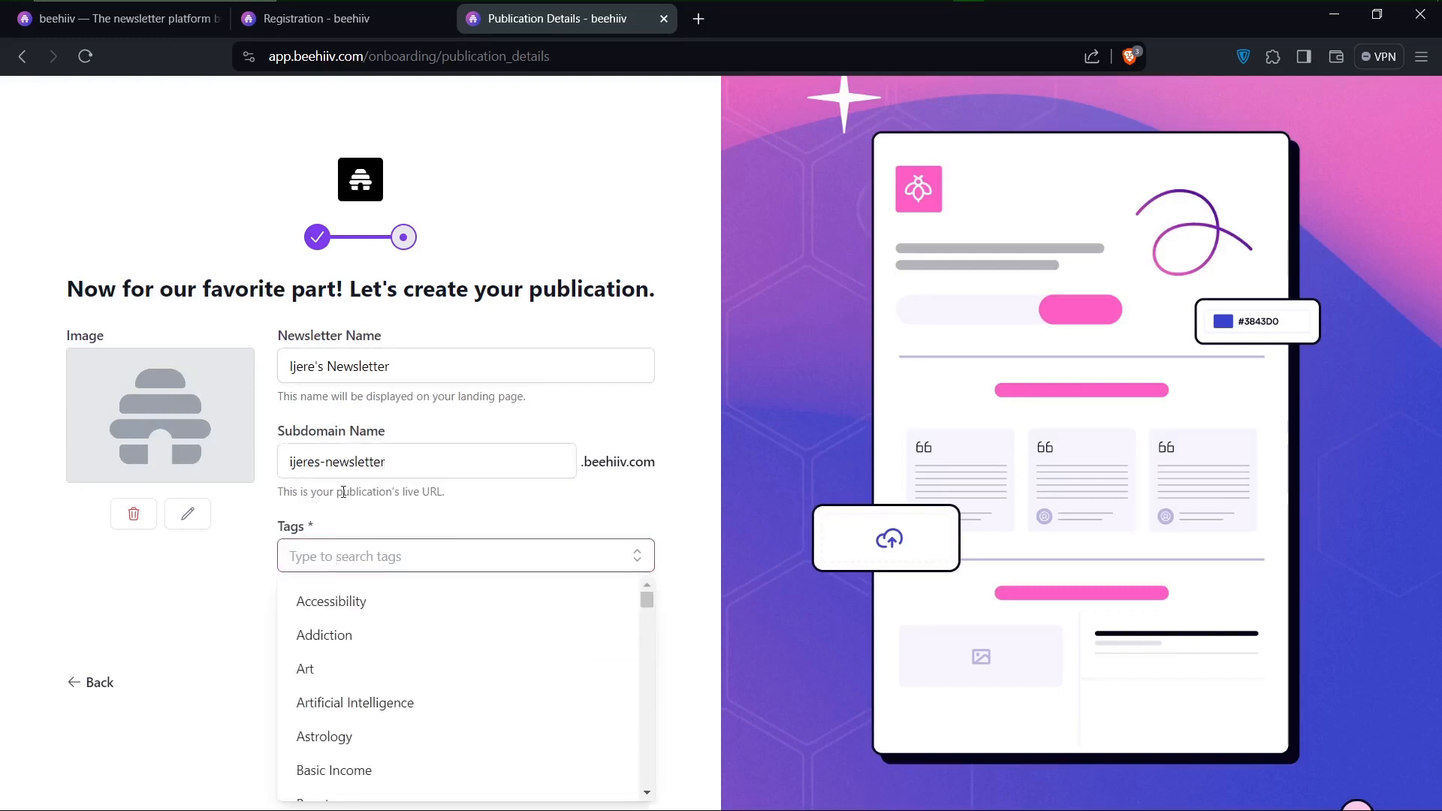
pyautogui.click(174, 576)
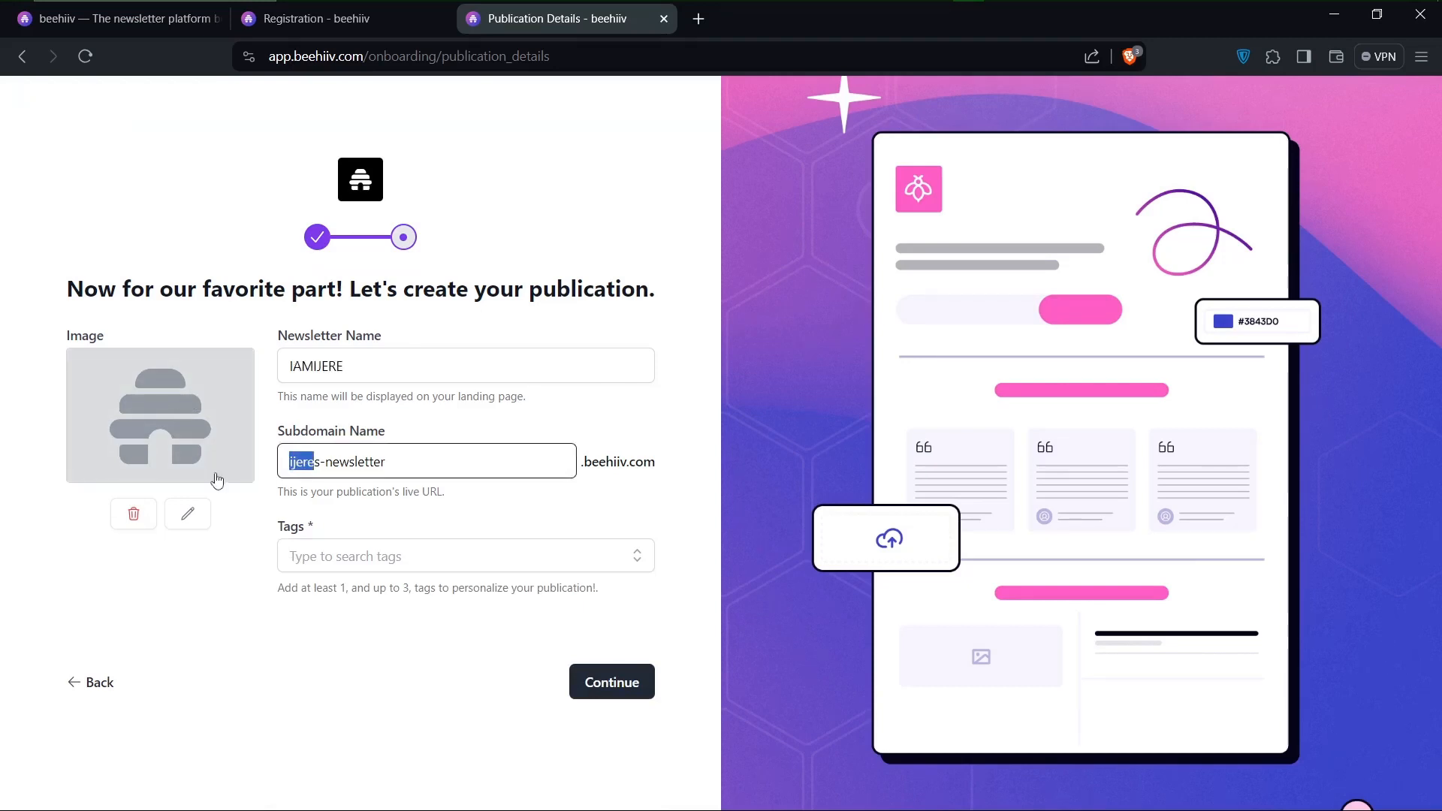
pyautogui.press('BackSpace')
pyautogui.write('iamijere')
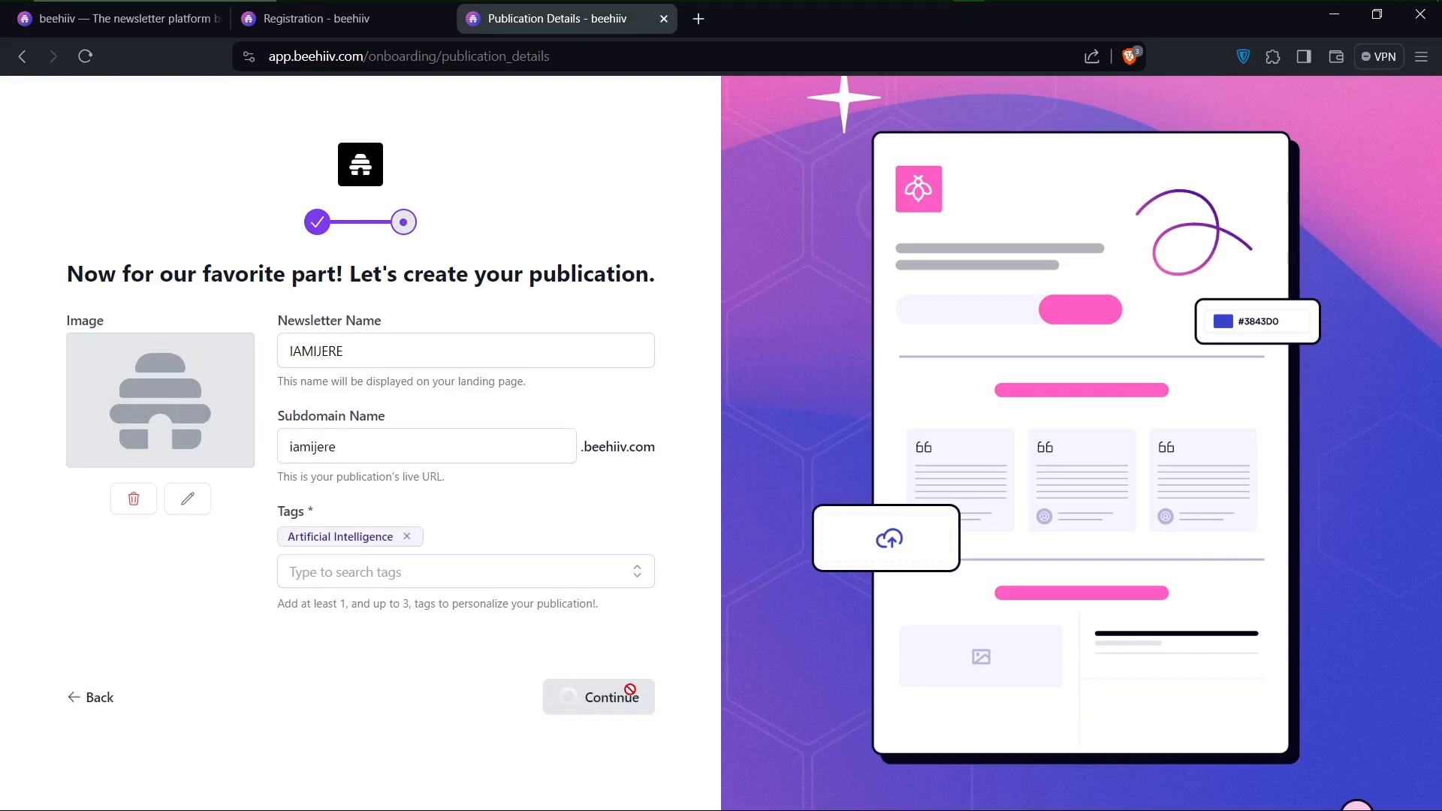
pyautogui.click(630, 688)
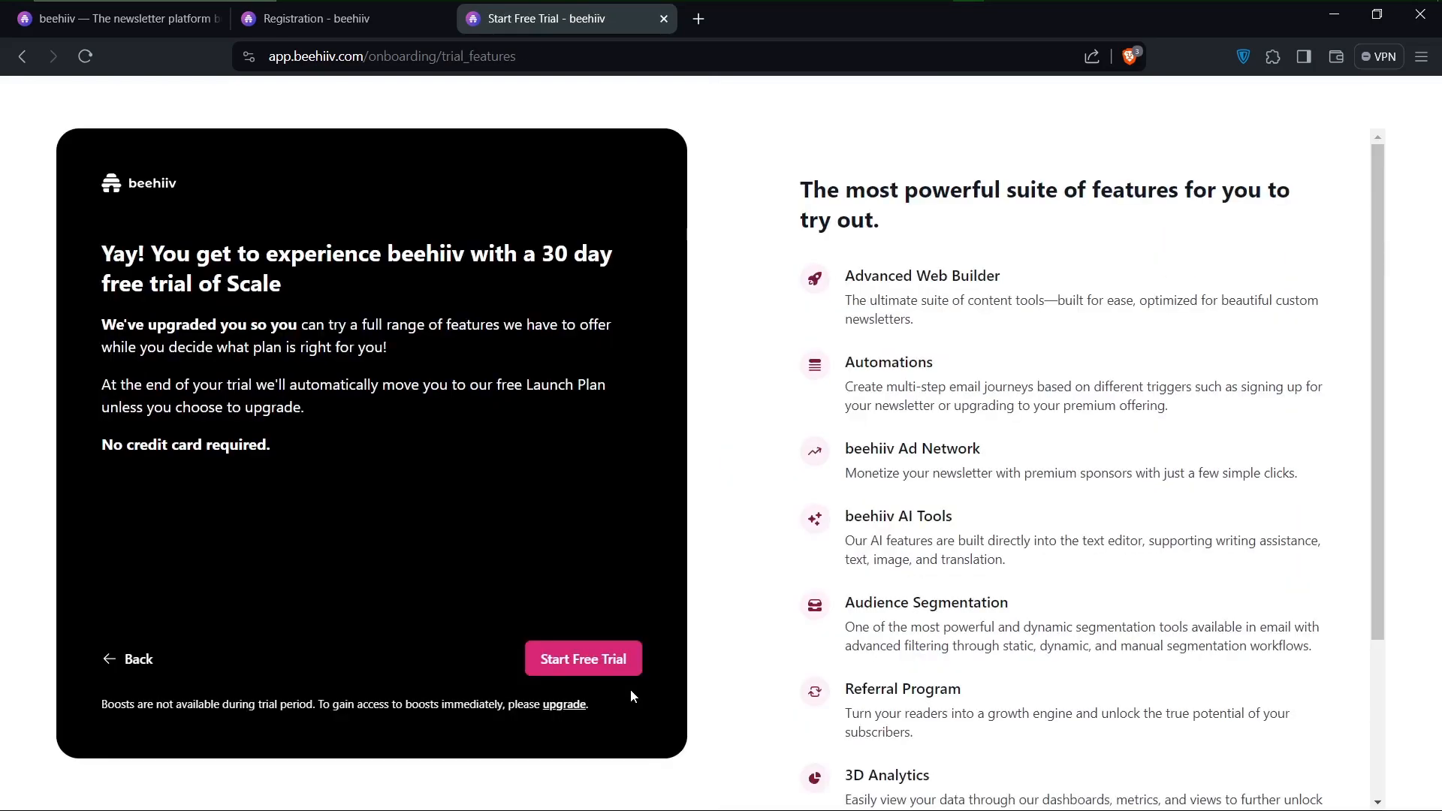
# Step: Examine the list of features included in the 30 day free trial of Scale
pyautogui.scroll(-3, 916, 473)
pyautogui.scroll(3, 916, 473)
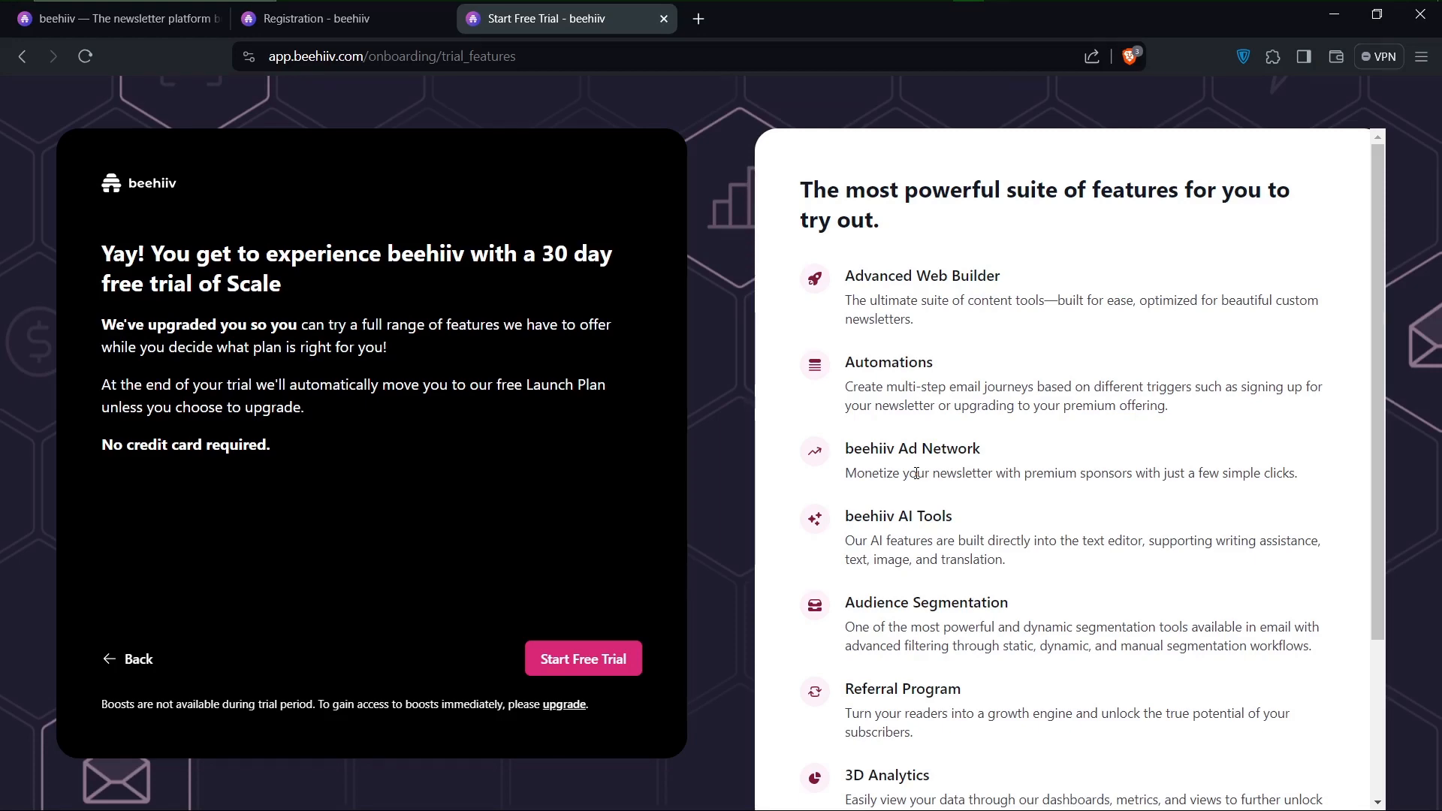
pyautogui.scroll(-2, 1123, 508)
pyautogui.scroll(2, 1235, 437)
pyautogui.scroll(-3, 1017, 462)
pyautogui.scroll(3, 1062, 404)
pyautogui.scroll(-3, 974, 414)
pyautogui.scroll(3, 905, 248)
pyautogui.scroll(-3, 871, 403)
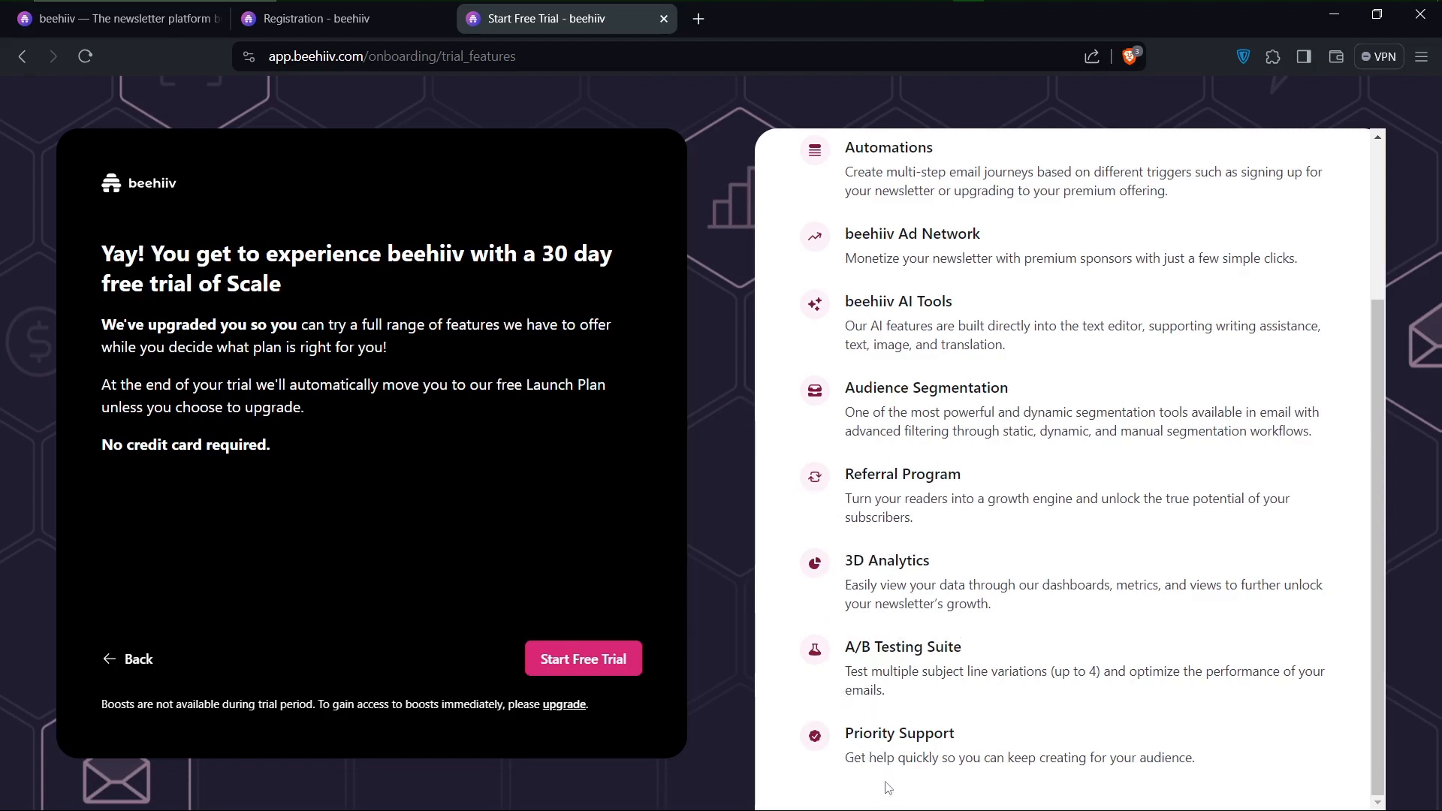
pyautogui.scroll(1, 897, 279)
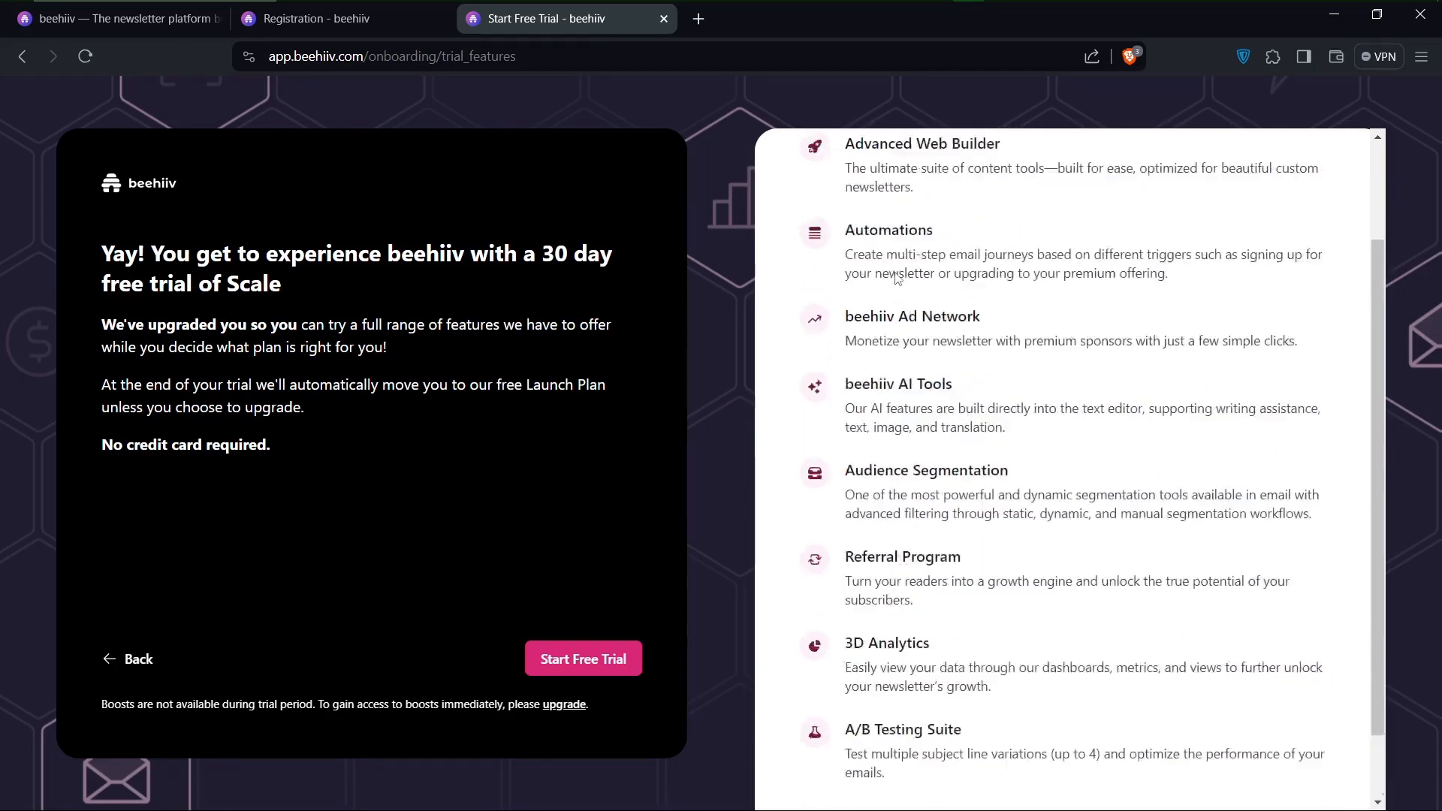
pyautogui.scroll(2, 897, 279)
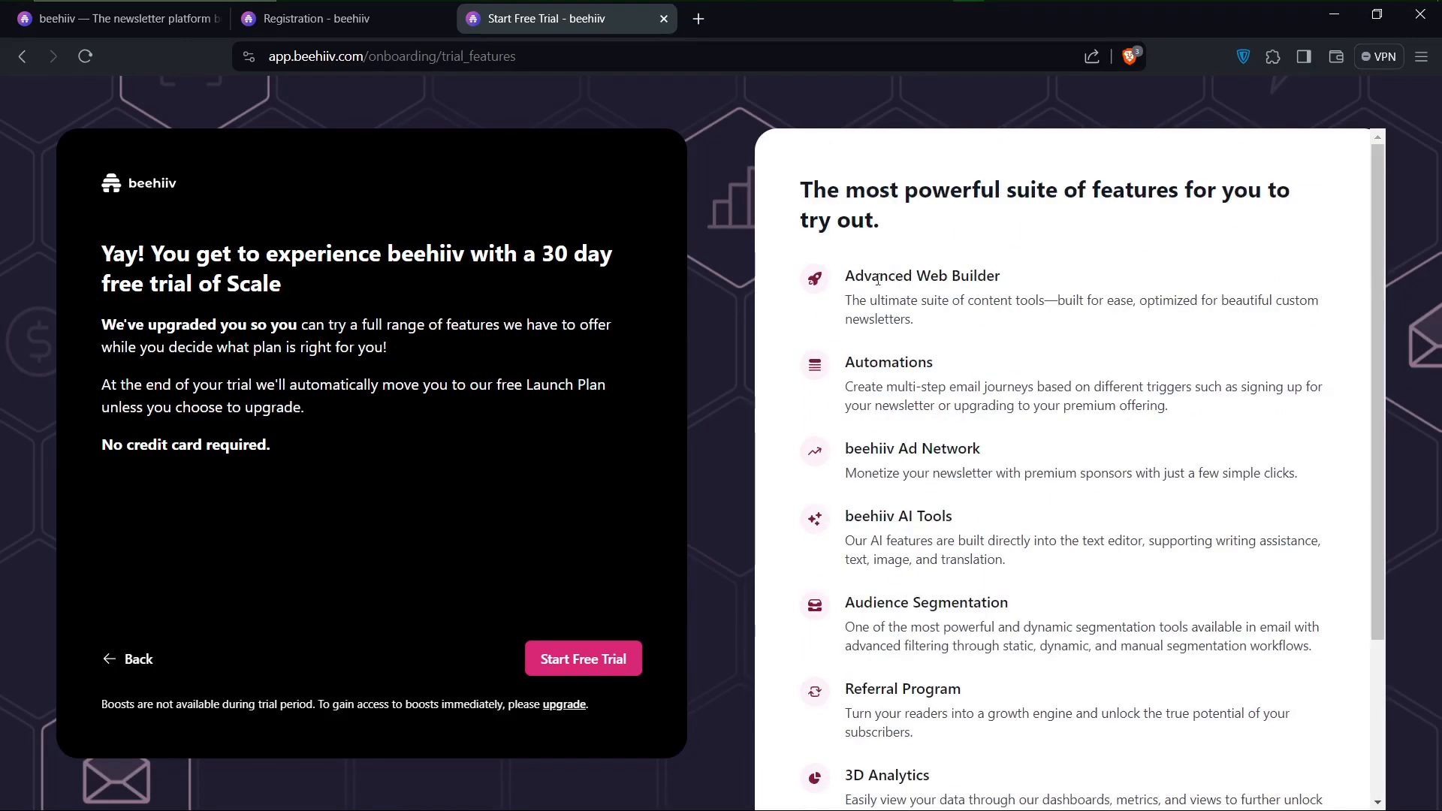
# Step: Start the 30 day free trial of the Scale plan and proceed to the publication dashboard
pyautogui.click(569, 671)
pyautogui.click(552, 665)
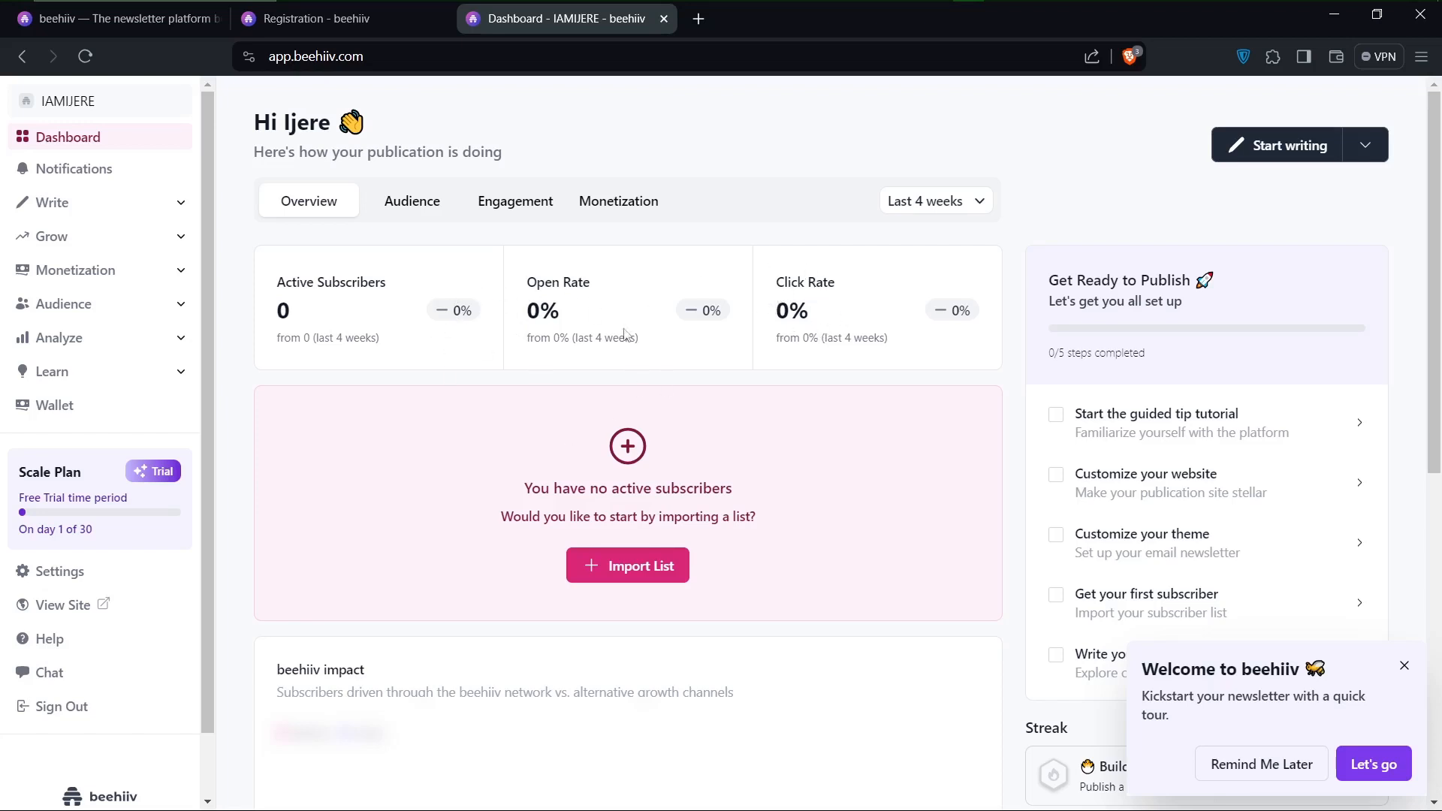
# Step: Review the dashboard's Audience, Engagement and Monetization figures, including the recommended boost offers
pyautogui.click(410, 204)
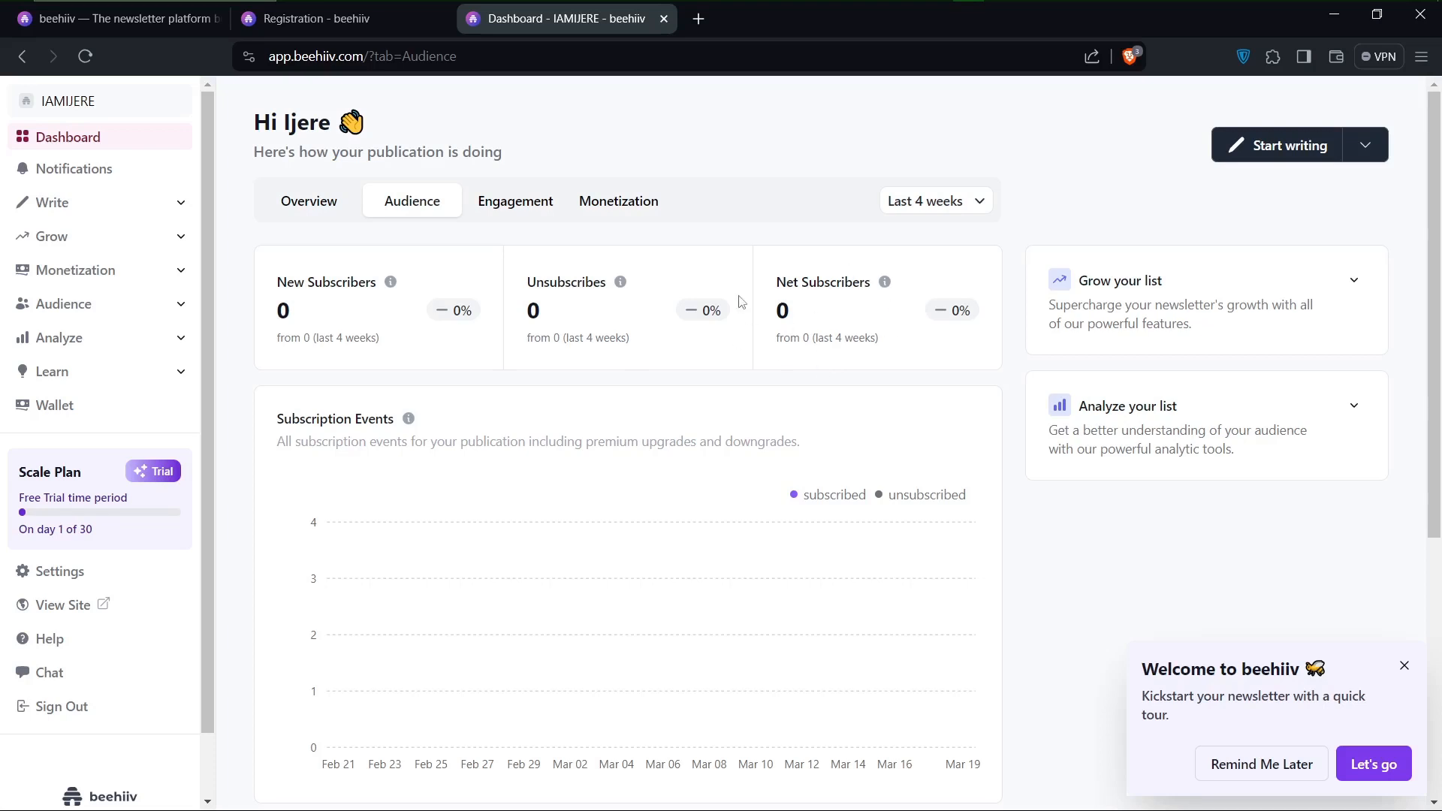
pyautogui.click(519, 203)
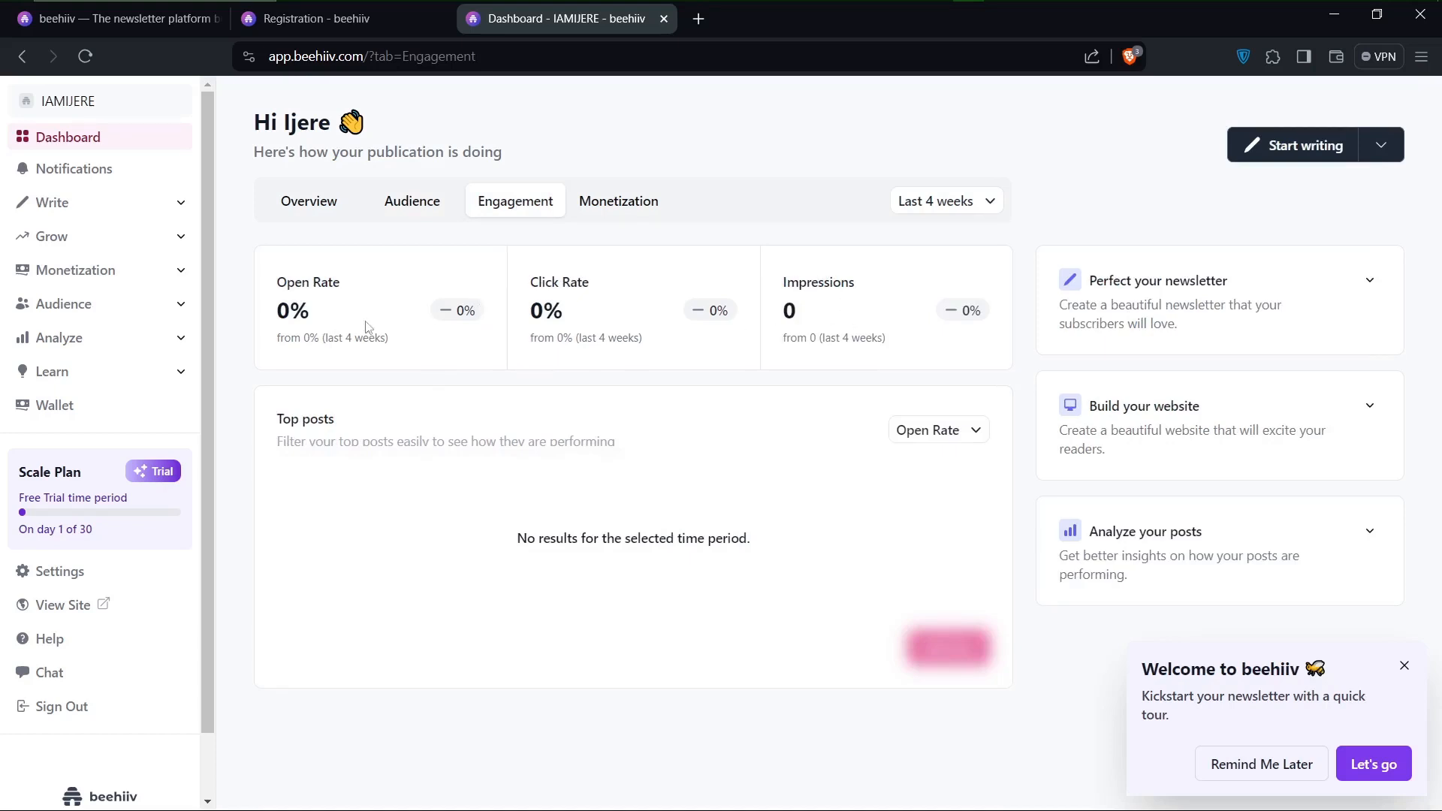
pyautogui.click(629, 201)
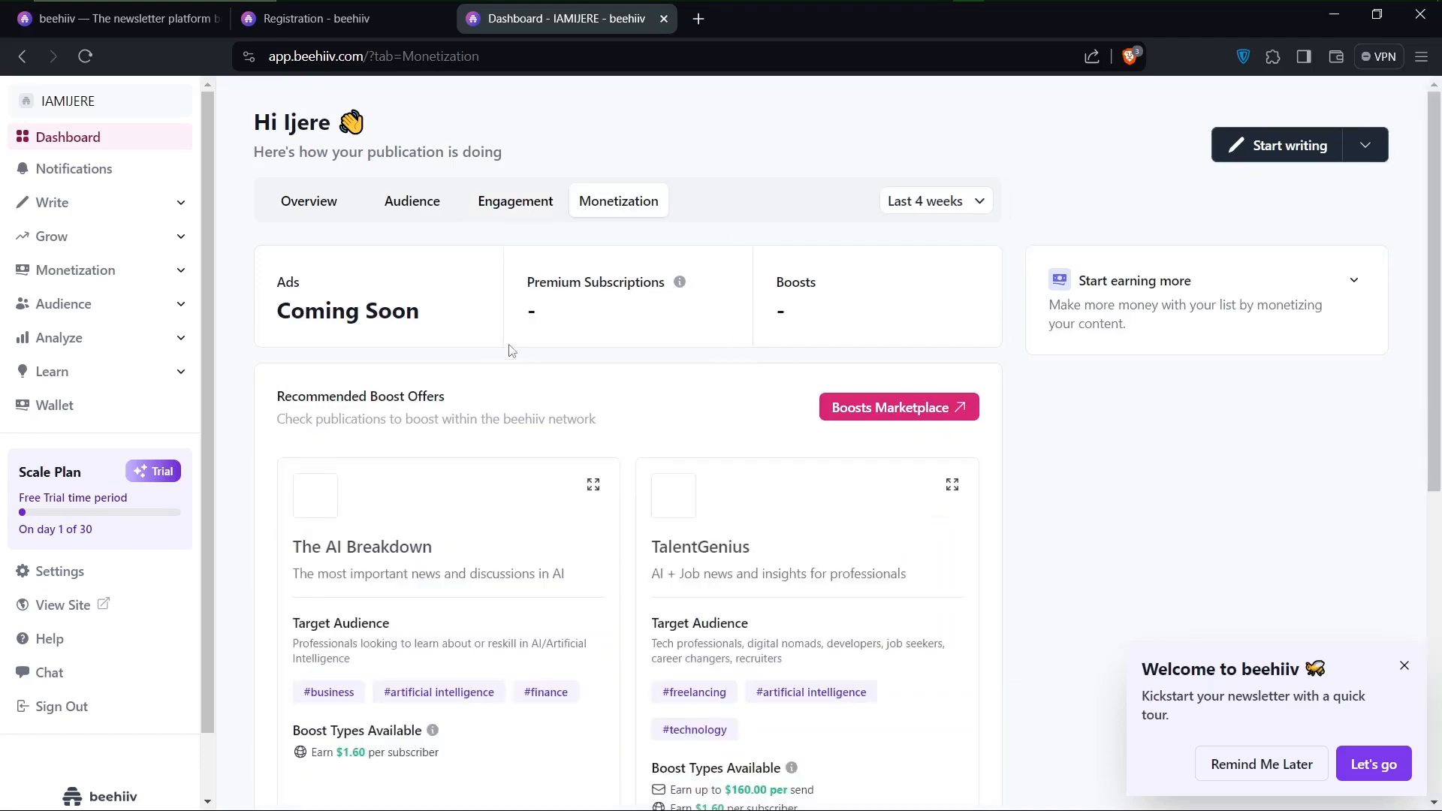
pyautogui.scroll(-2, 891, 633)
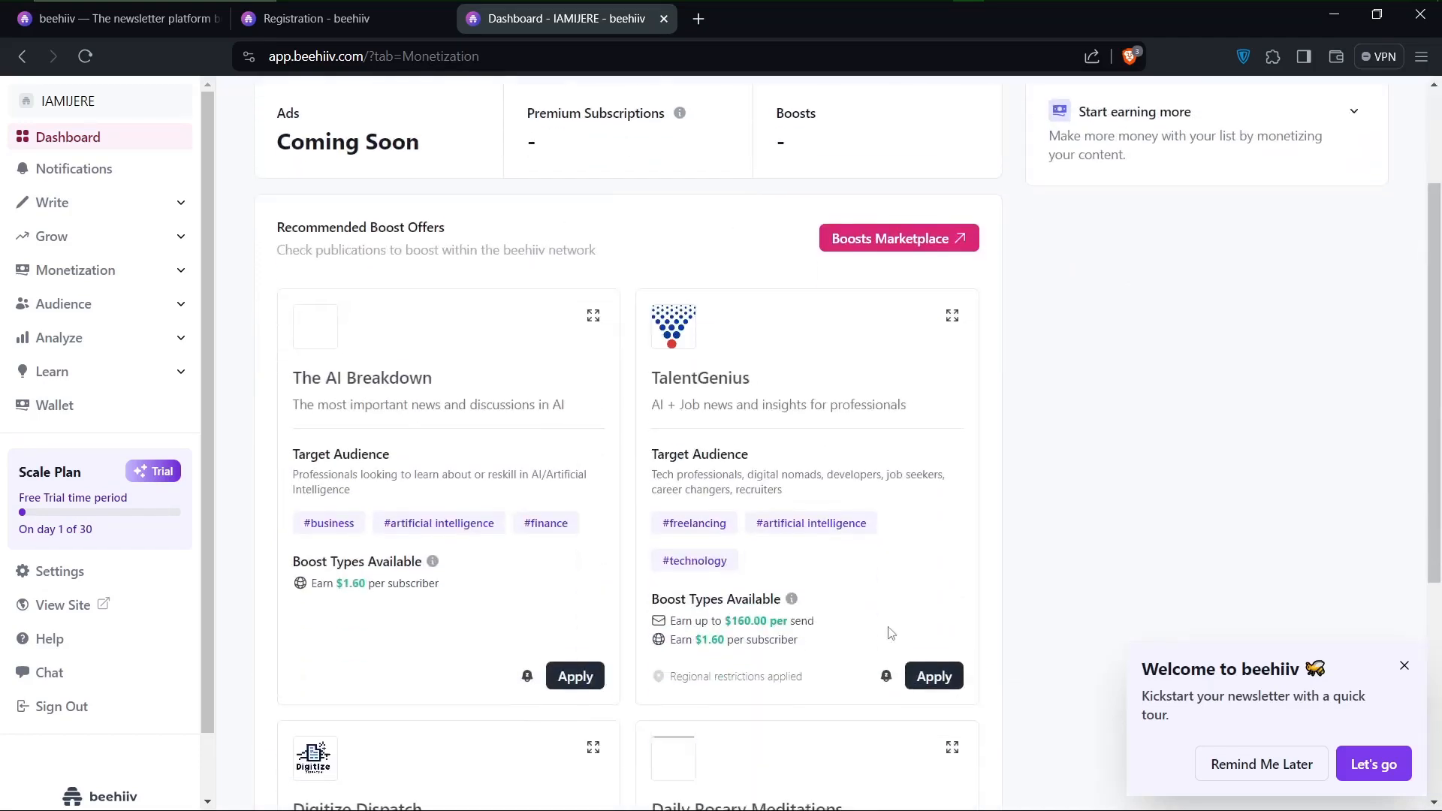
pyautogui.scroll(-3, 890, 633)
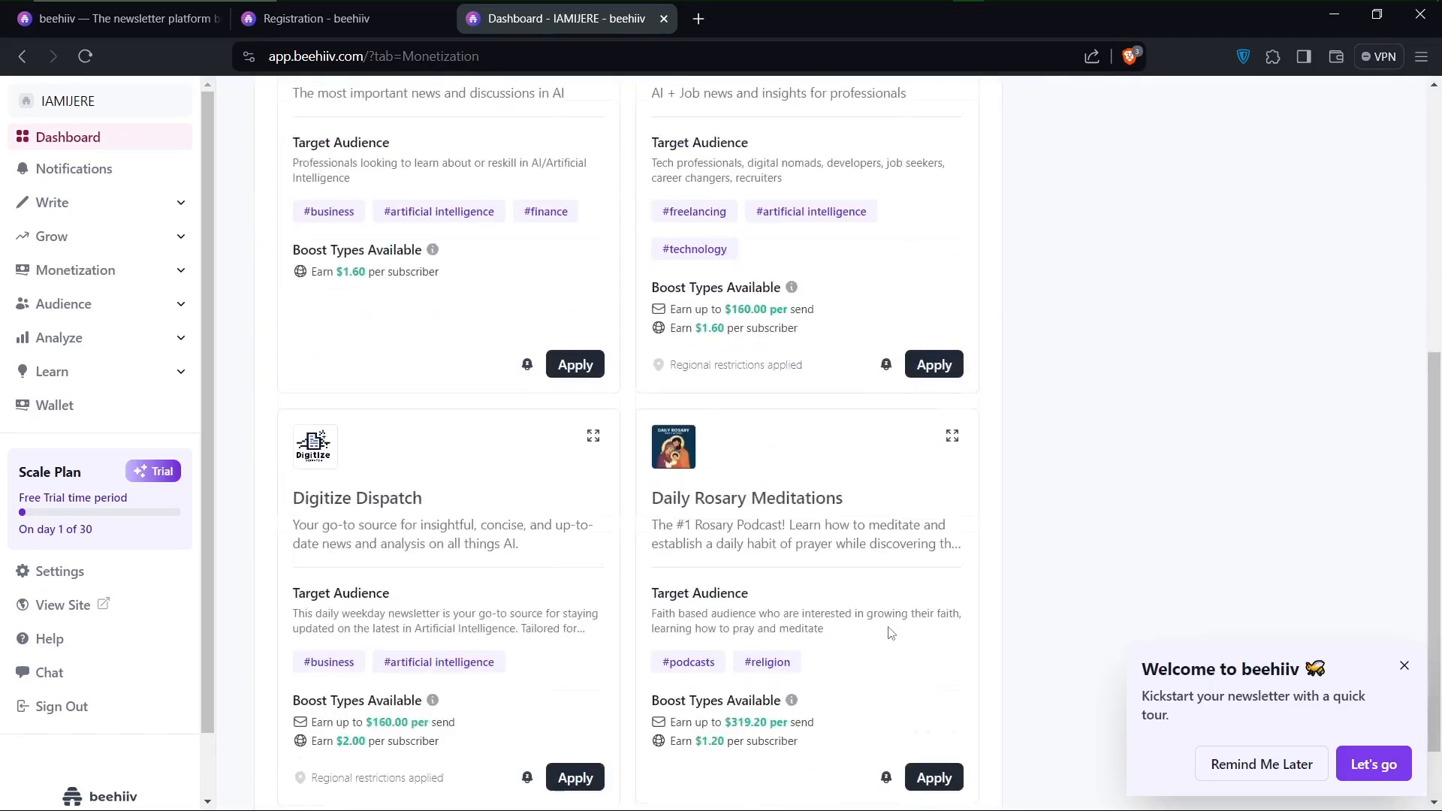
pyautogui.scroll(5, 891, 633)
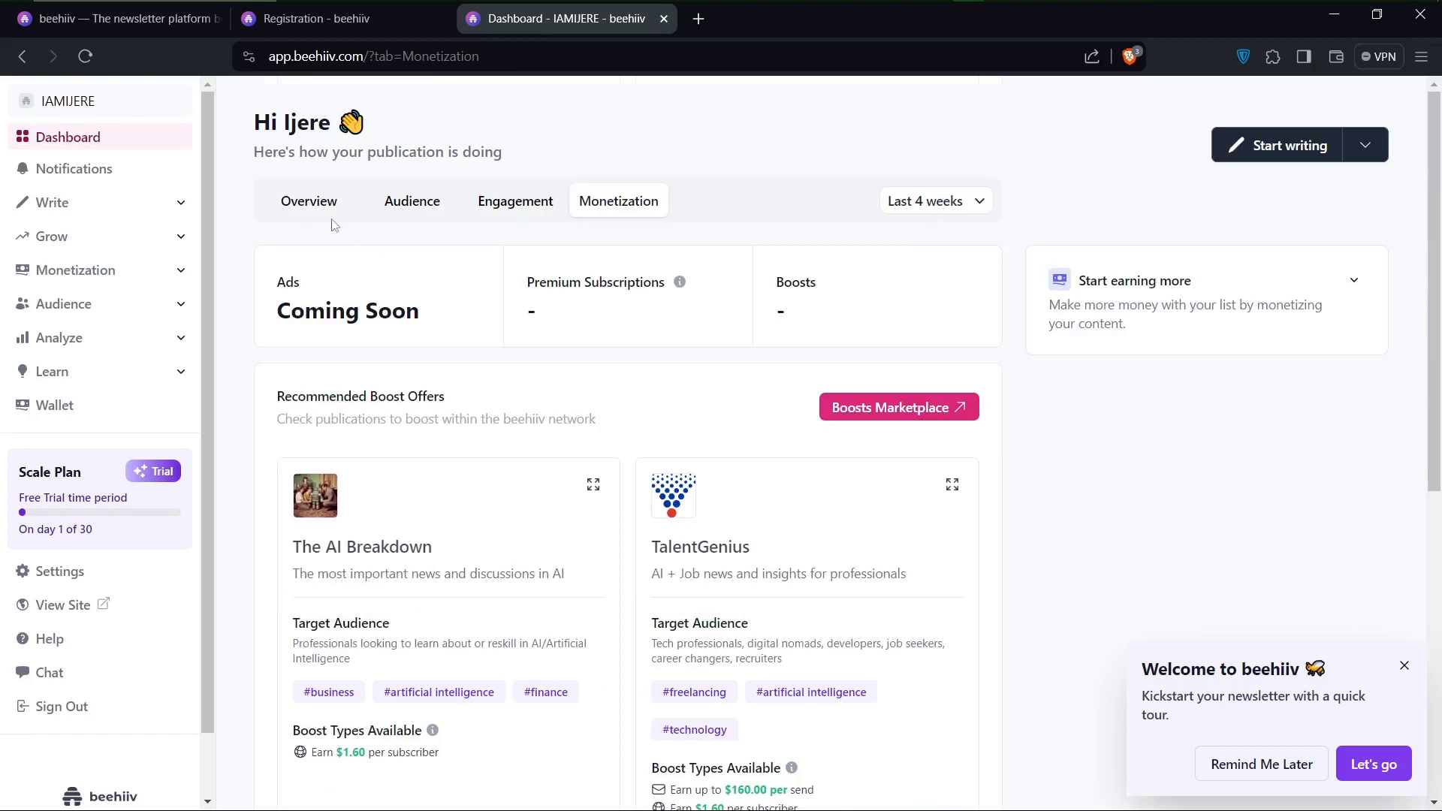
# Step: Return to the dashboard's Overview, look over the publishing checklist, and dismiss the welcome tour prompt
pyautogui.click(305, 206)
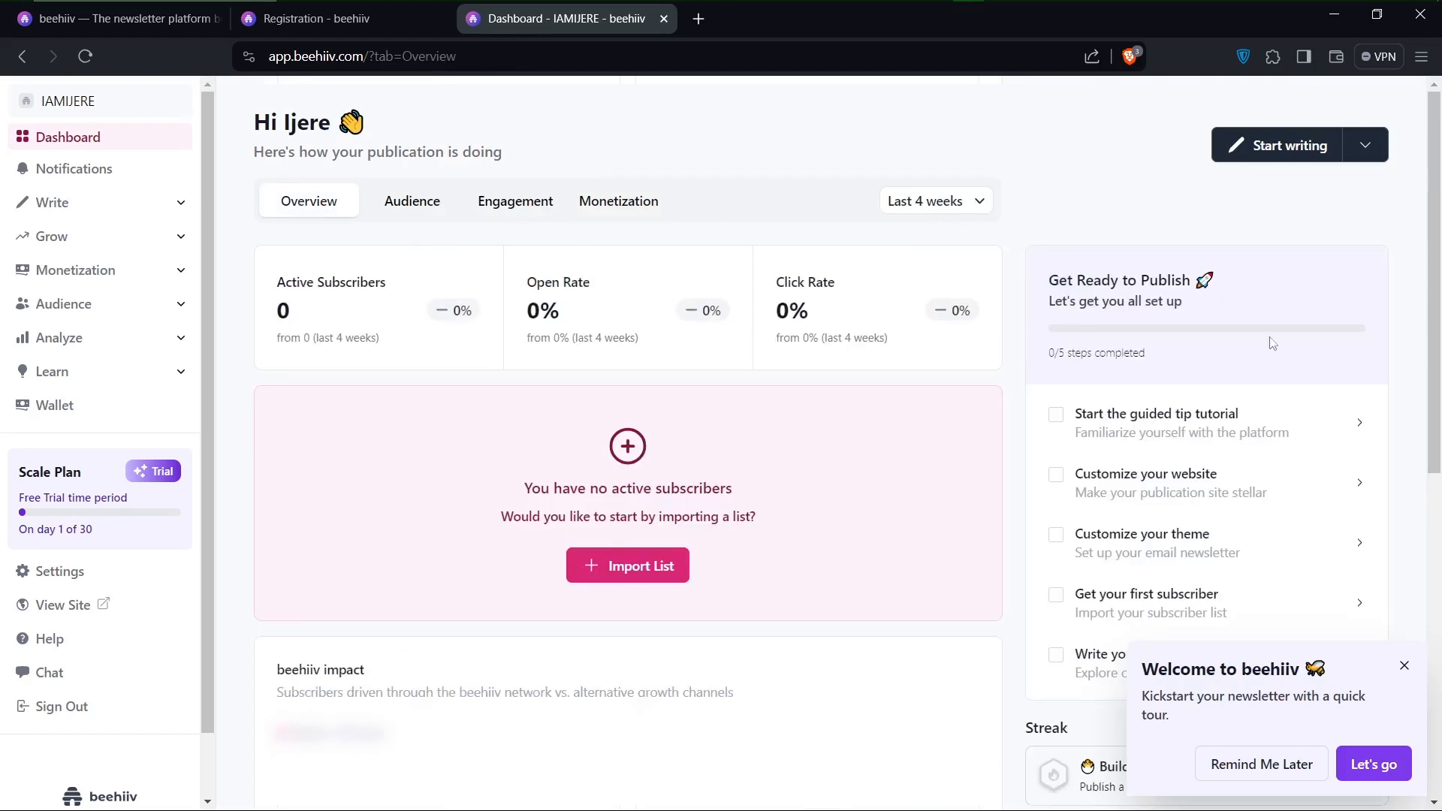
pyautogui.scroll(-2, 1164, 537)
pyautogui.scroll(1, 1163, 536)
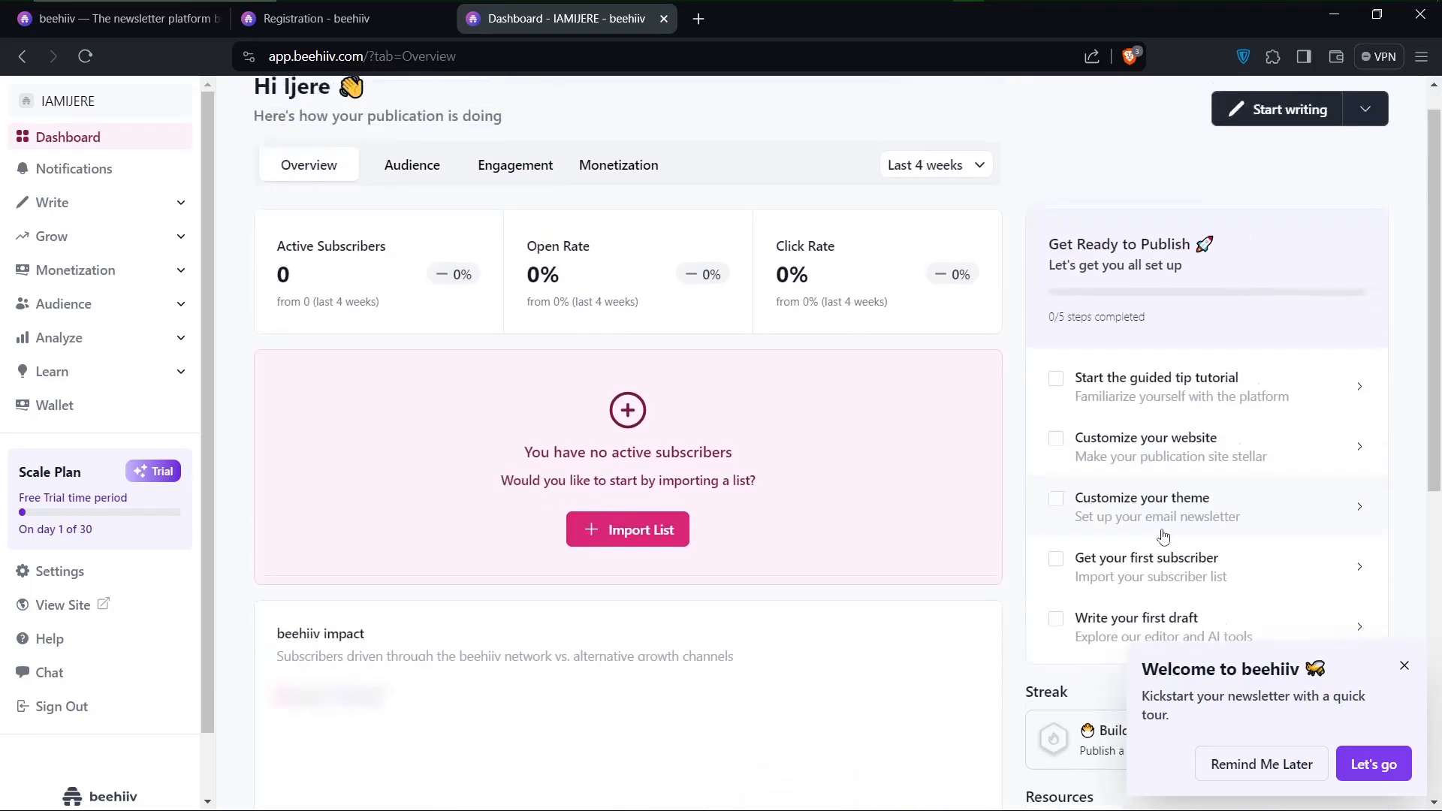
pyautogui.scroll(-3, 1163, 536)
pyautogui.scroll(1, 1298, 565)
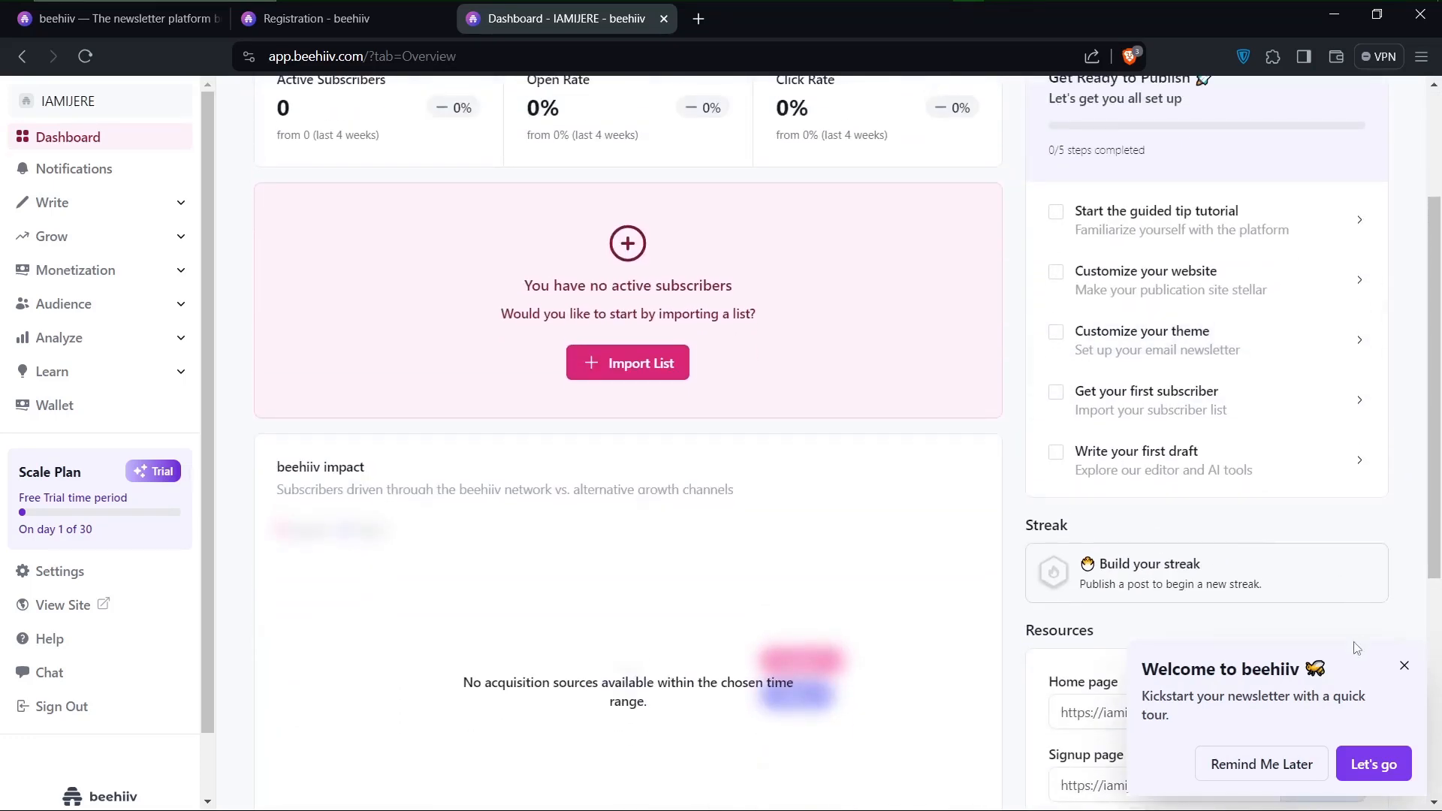
pyautogui.click(1403, 666)
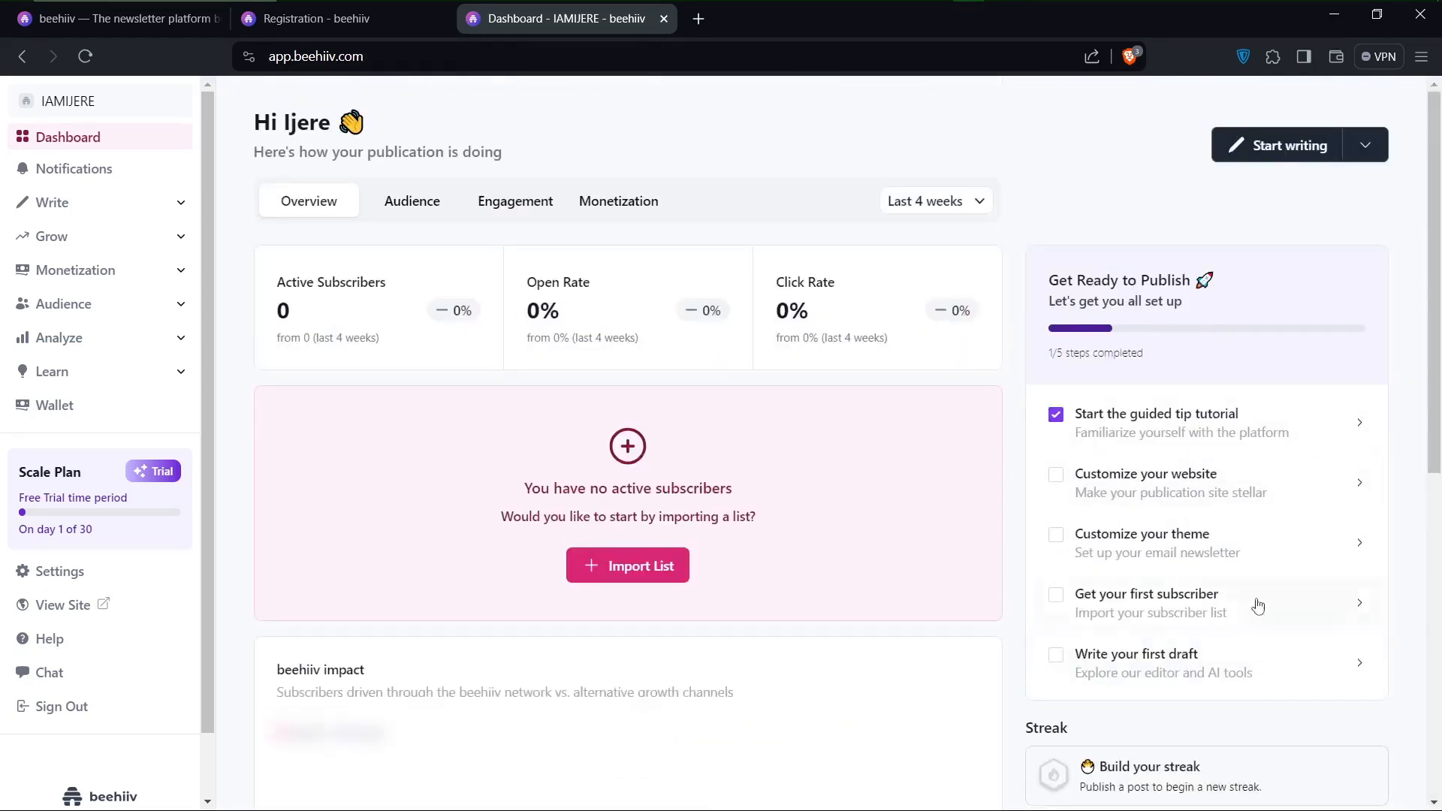
# Step: Examine the overview's setup checklist, streak, home and signup page links, tutorials and help resources
pyautogui.scroll(-4, 1109, 546)
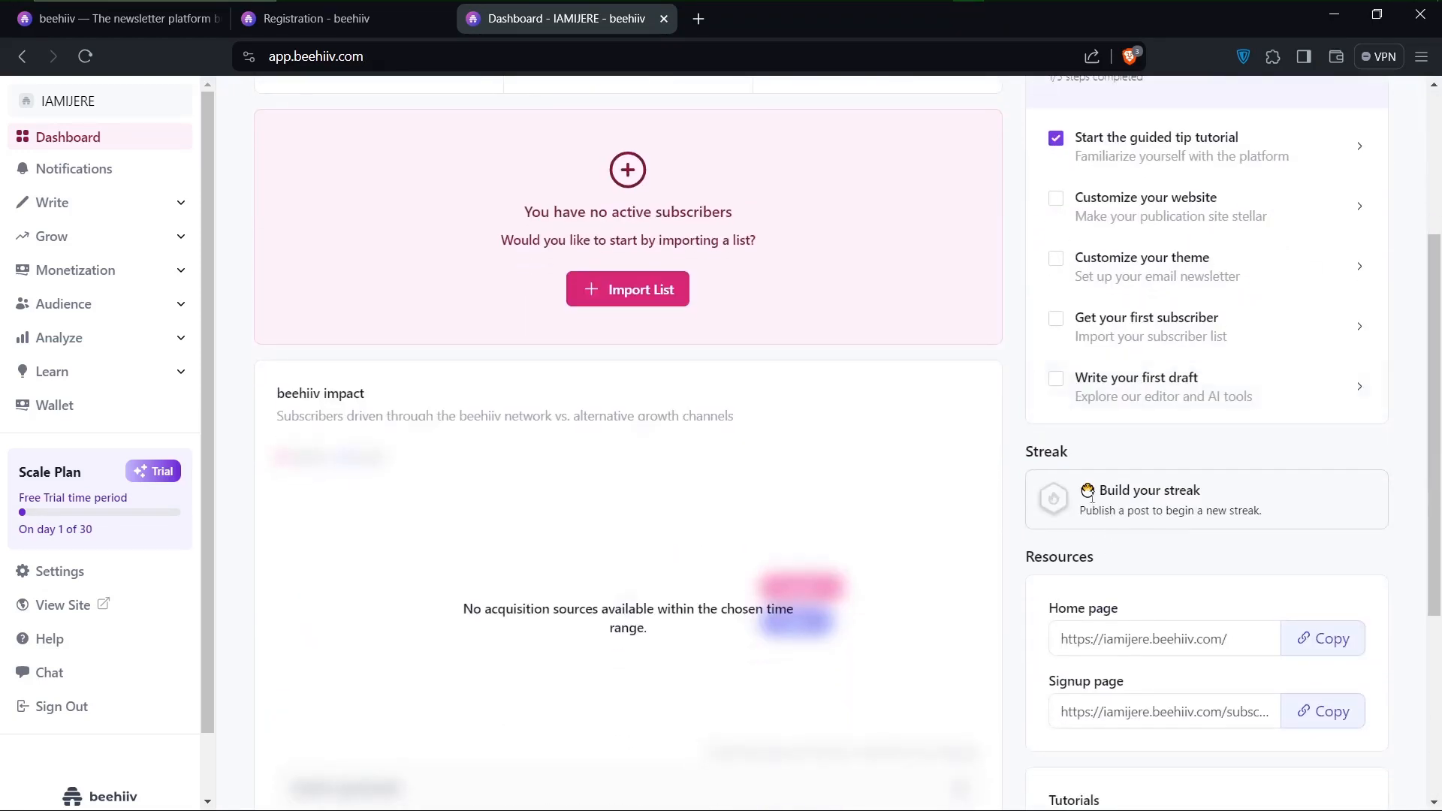
pyautogui.scroll(-2, 1143, 548)
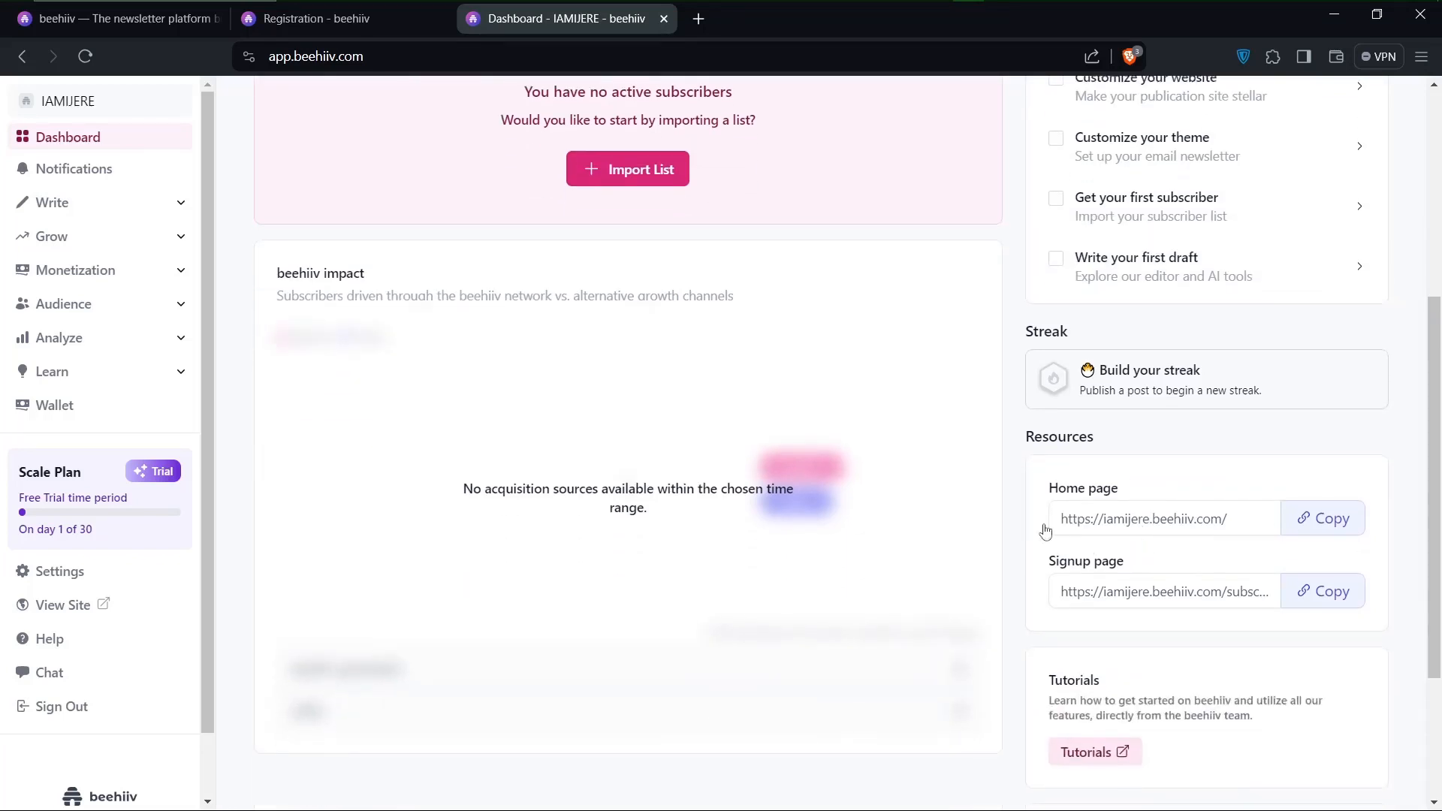
pyautogui.scroll(-3, 1159, 652)
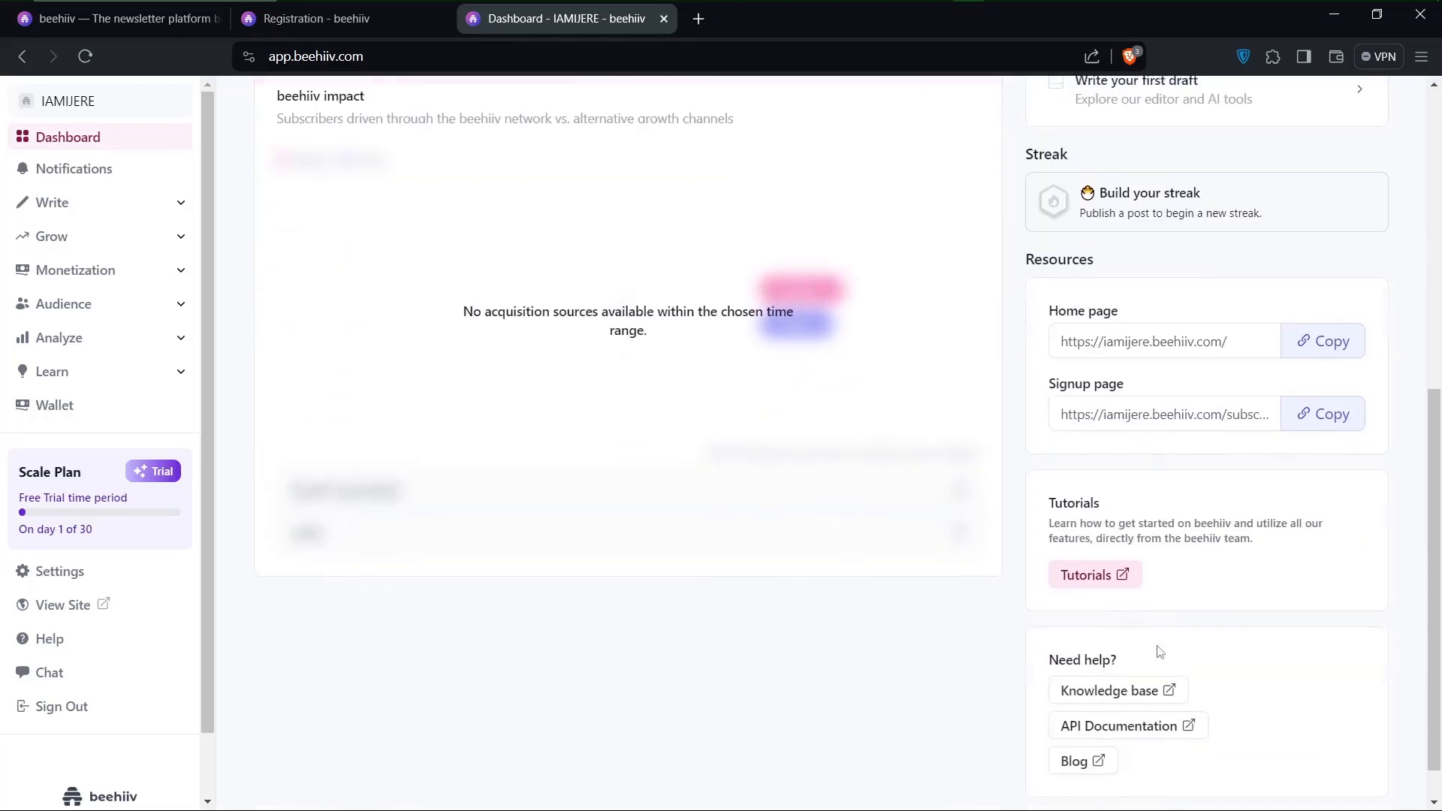
# Step: Look over the dashboard's publishing checklist and the draft creation options under Start writing
pyautogui.scroll(8, 1159, 651)
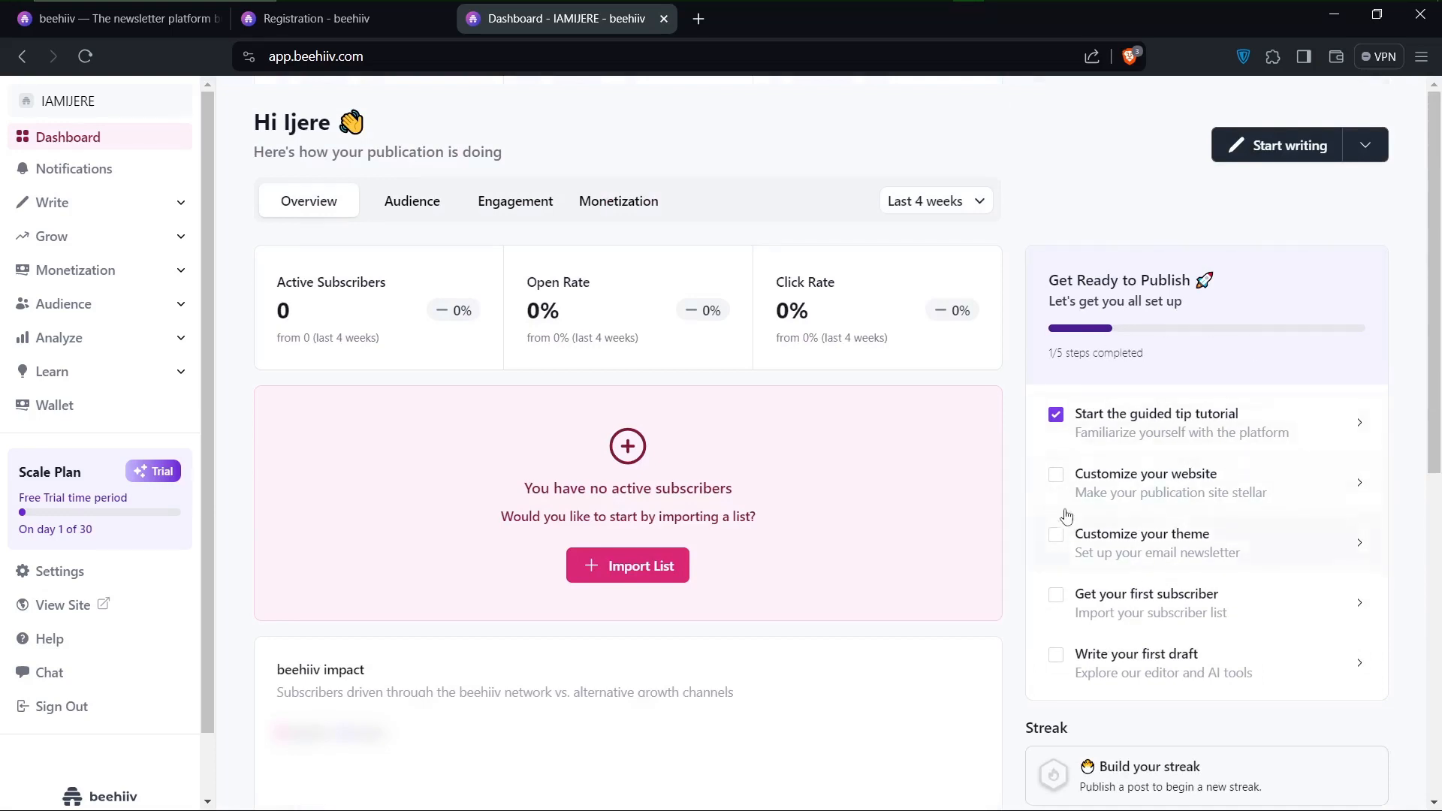
pyautogui.scroll(-2, 1186, 572)
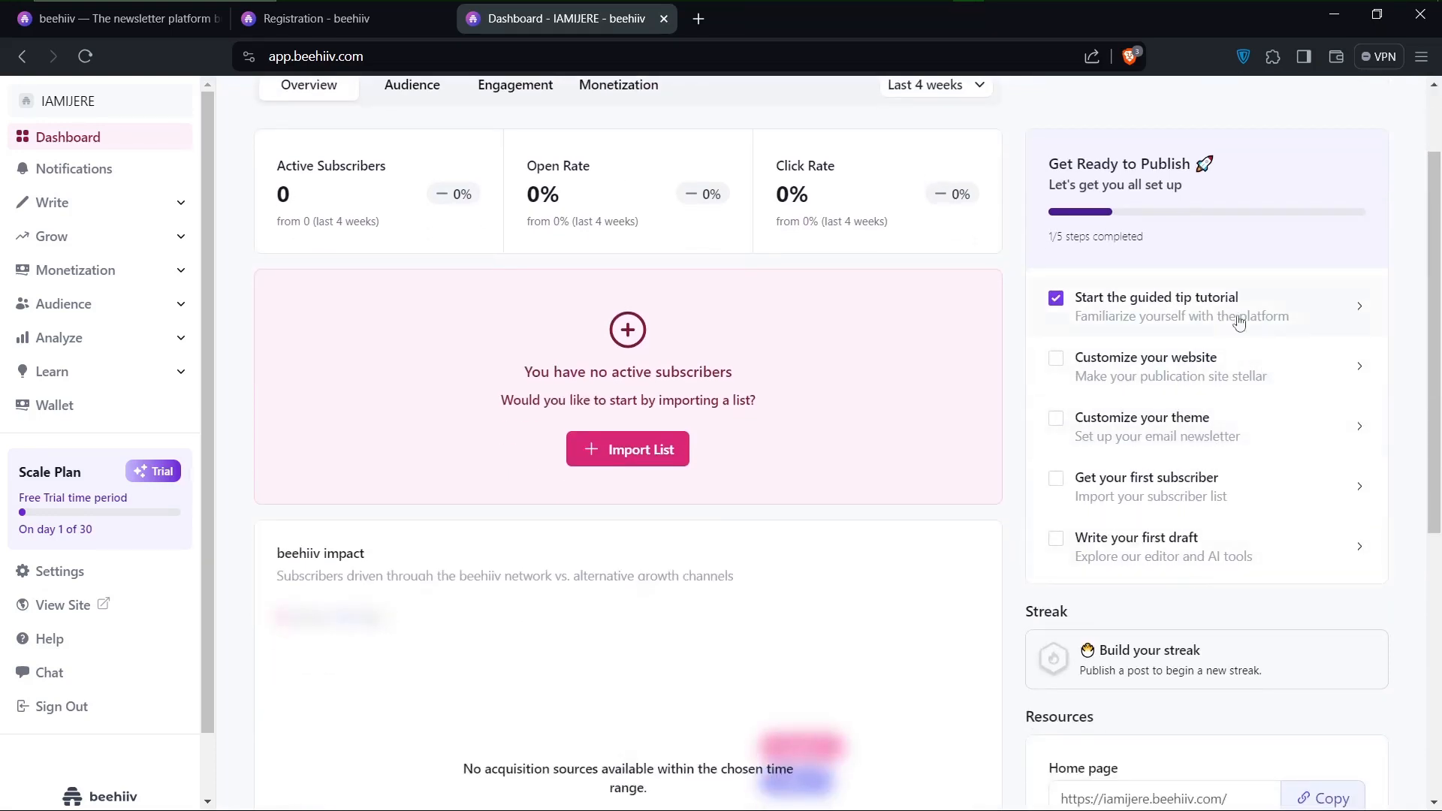
pyautogui.scroll(2, 1109, 399)
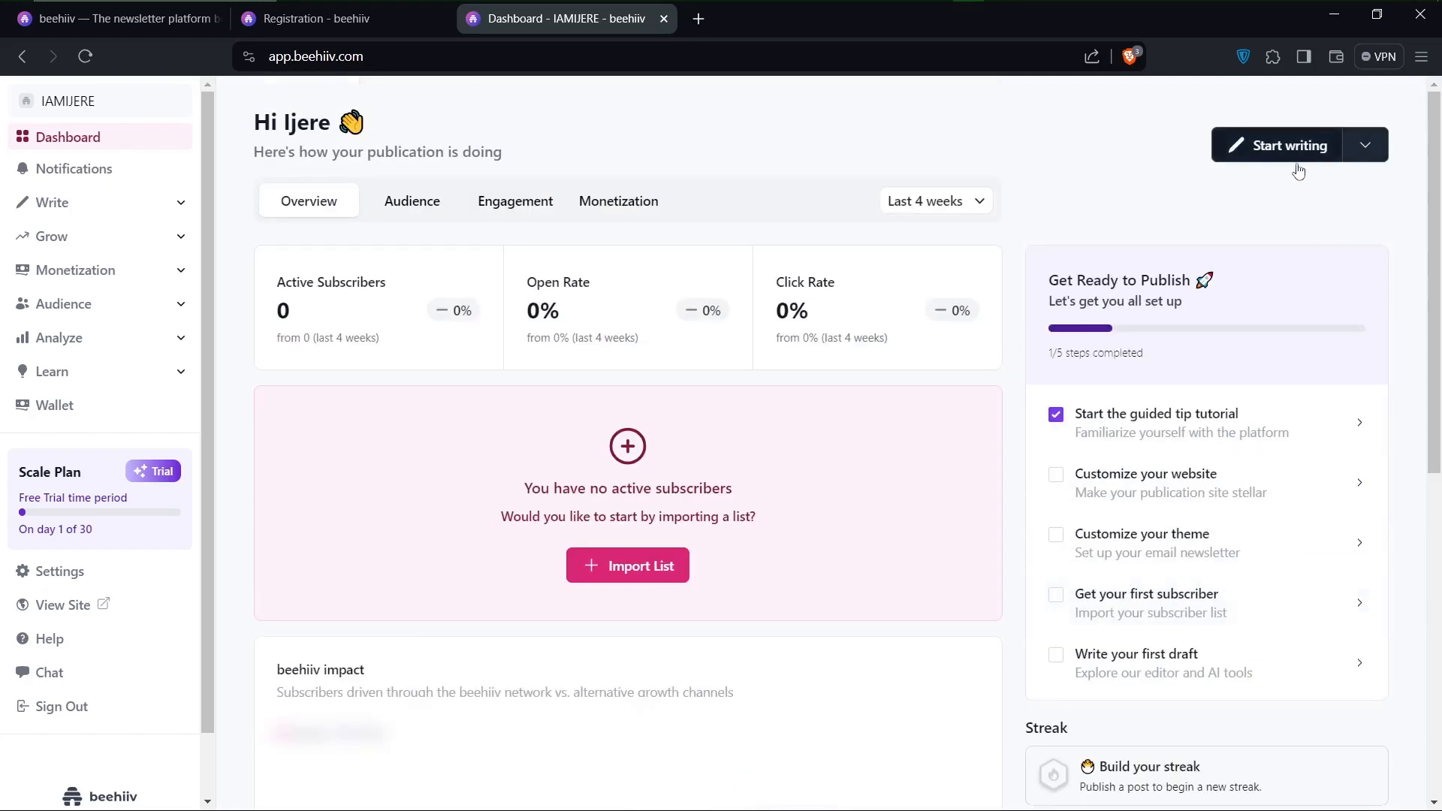
pyautogui.click(1361, 152)
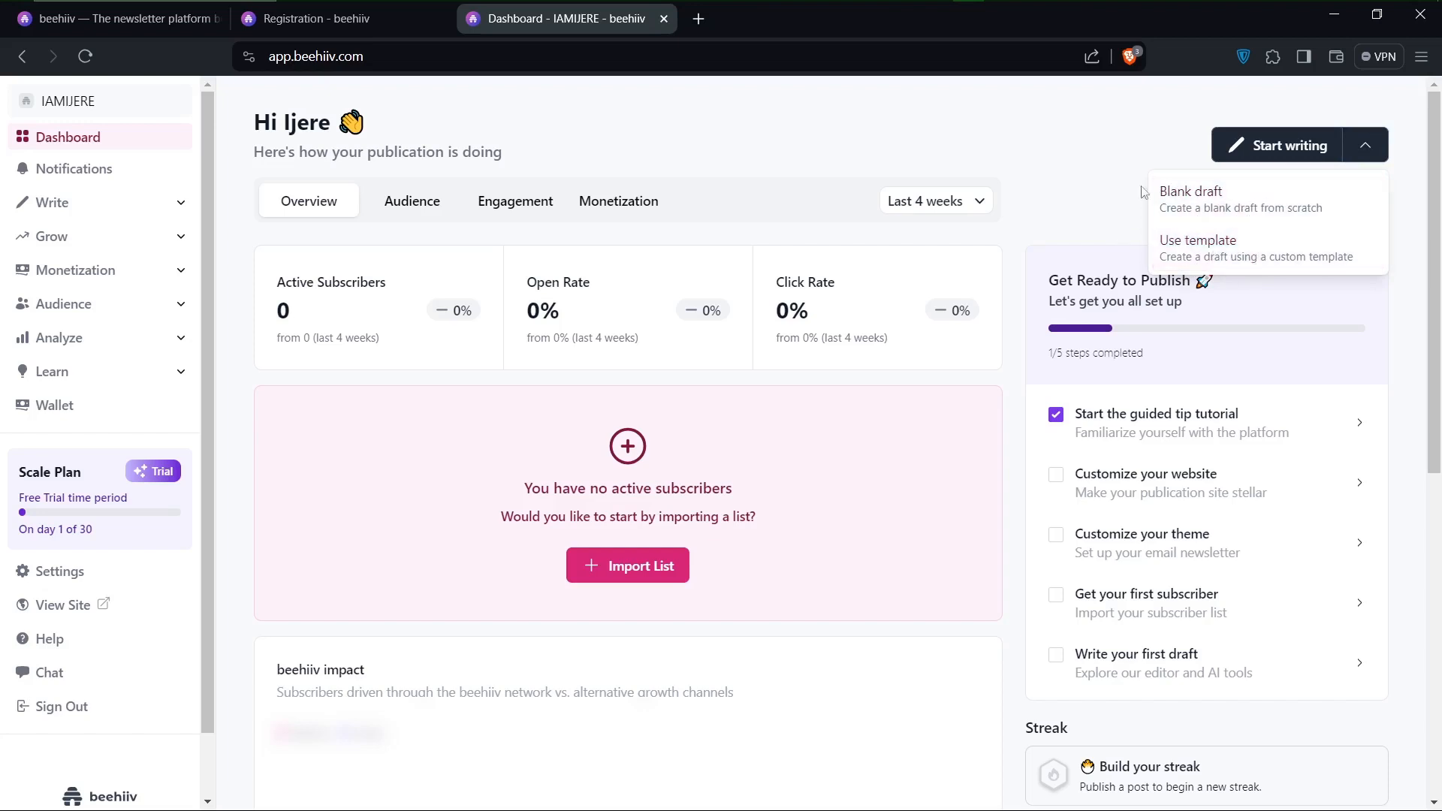
pyautogui.click(498, 490)
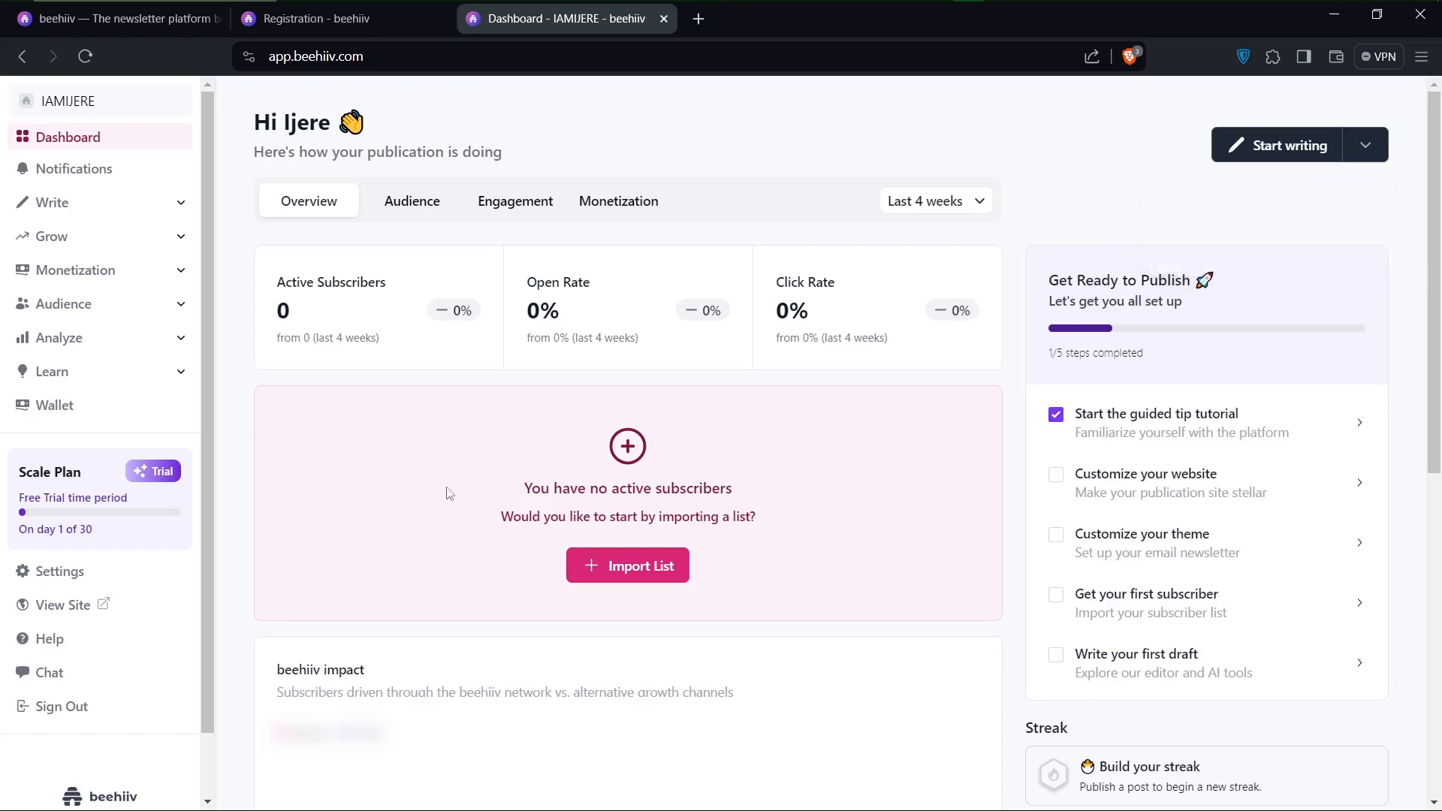
# Step: Check the notifications and examine the pages offered under Write, Grow and Monetization
pyautogui.click(61, 171)
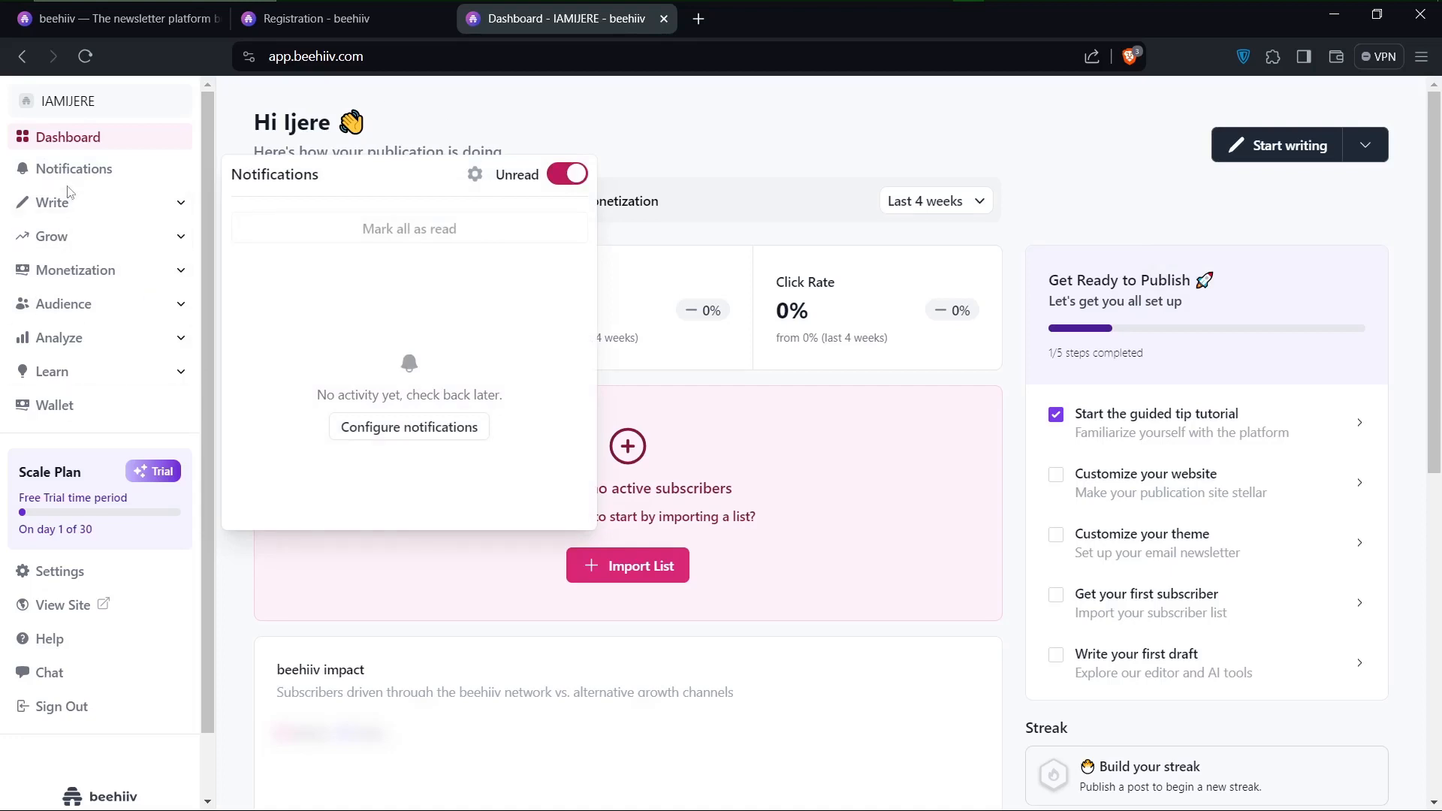
pyautogui.click(136, 211)
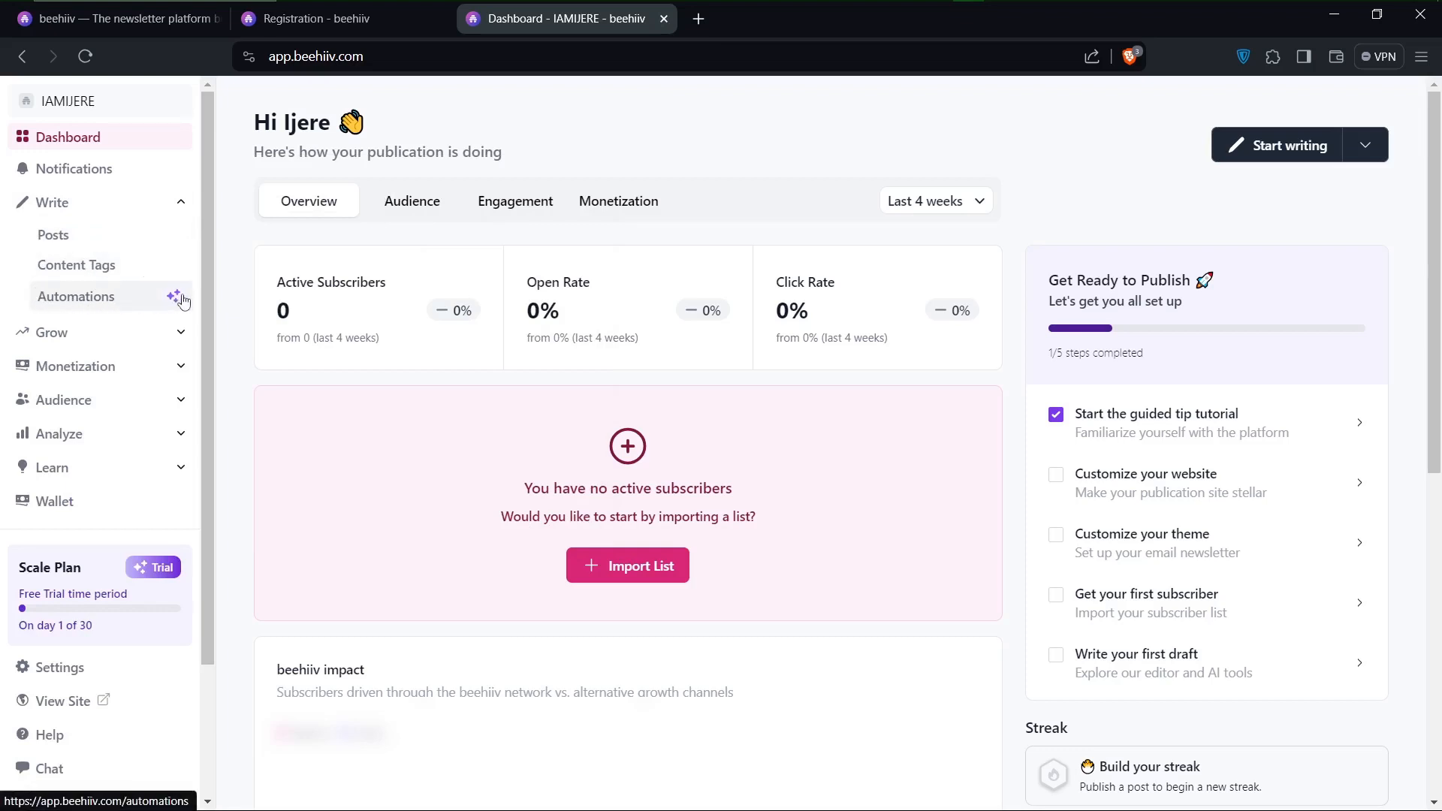
pyautogui.click(181, 343)
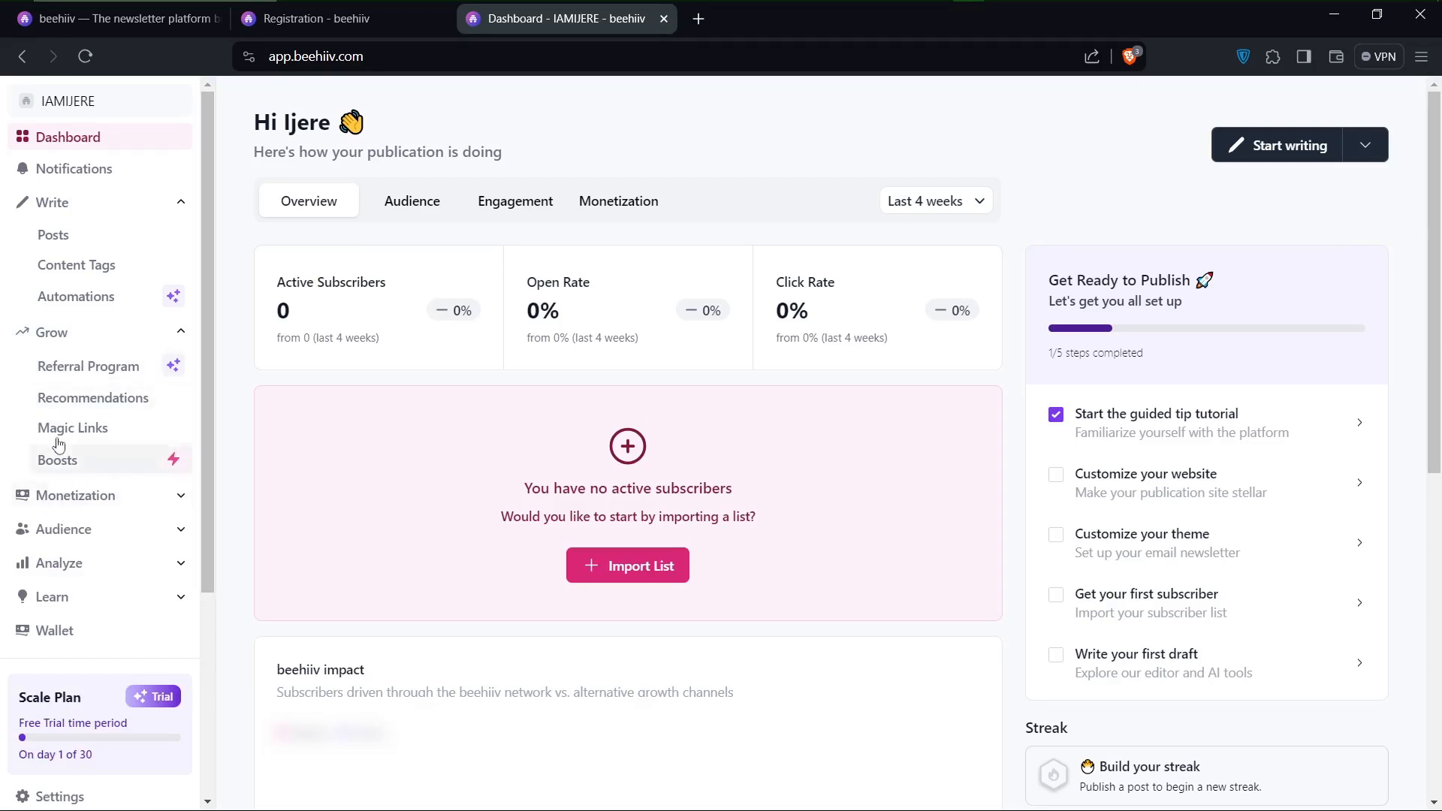
pyautogui.scroll(-2, 116, 556)
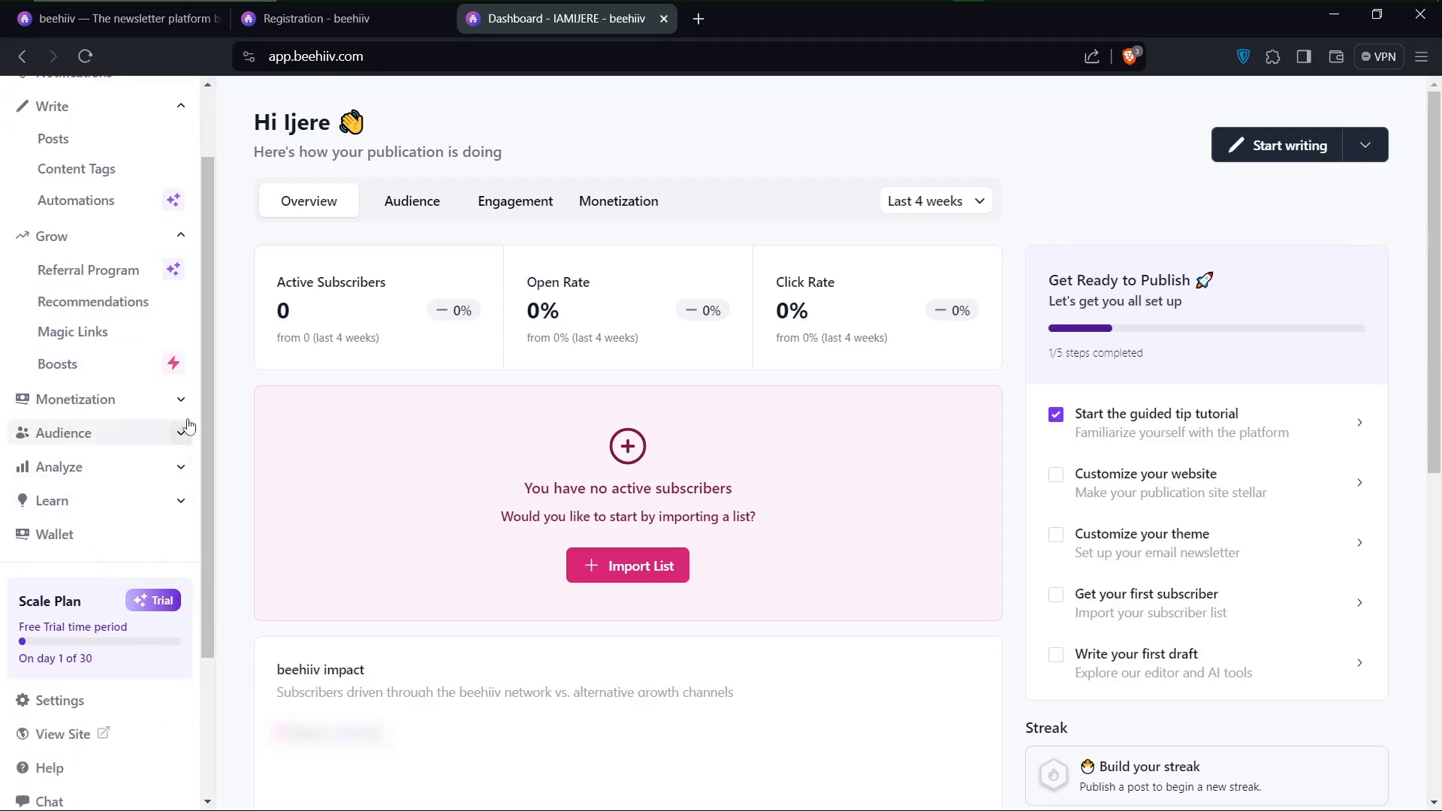
pyautogui.click(181, 399)
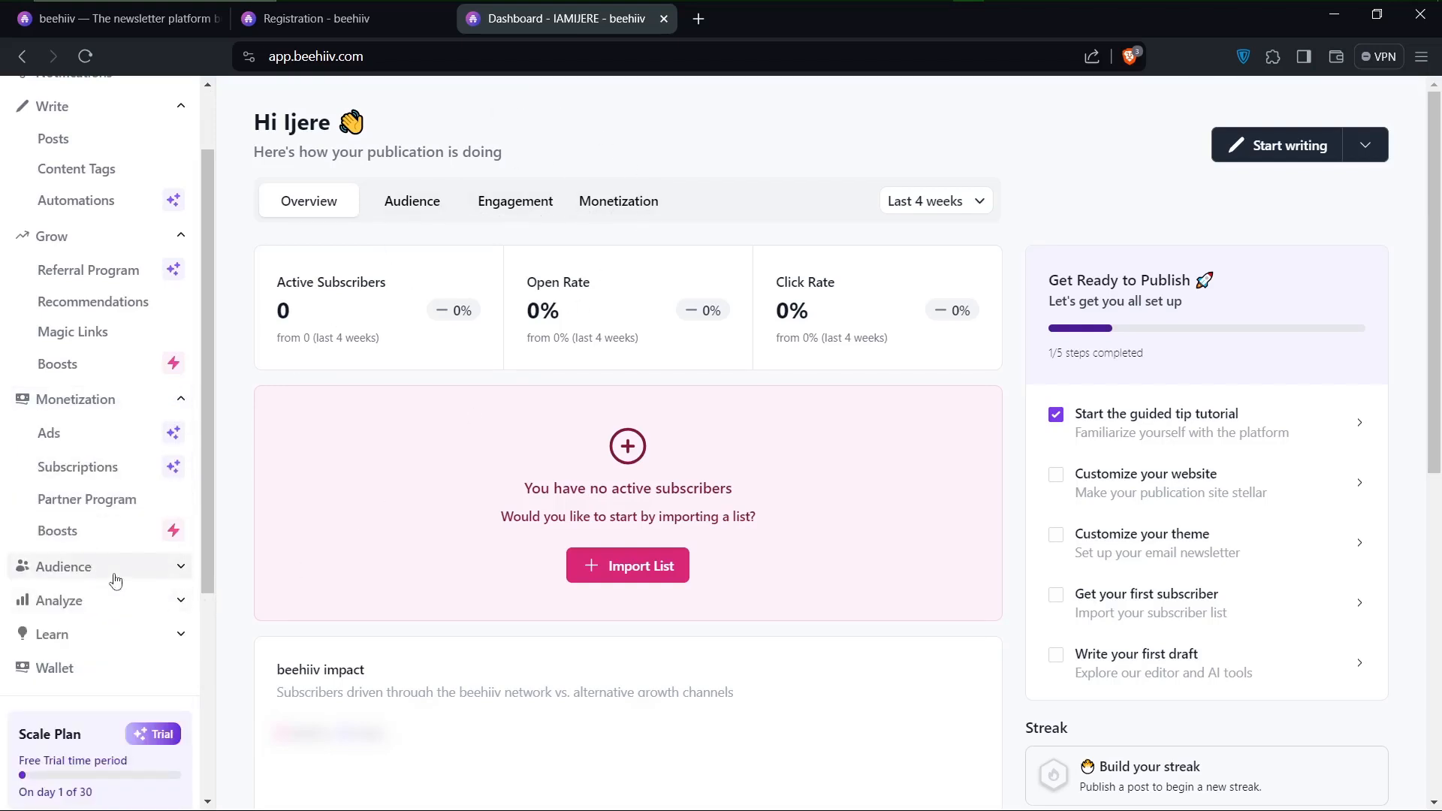
pyautogui.scroll(-3, 113, 578)
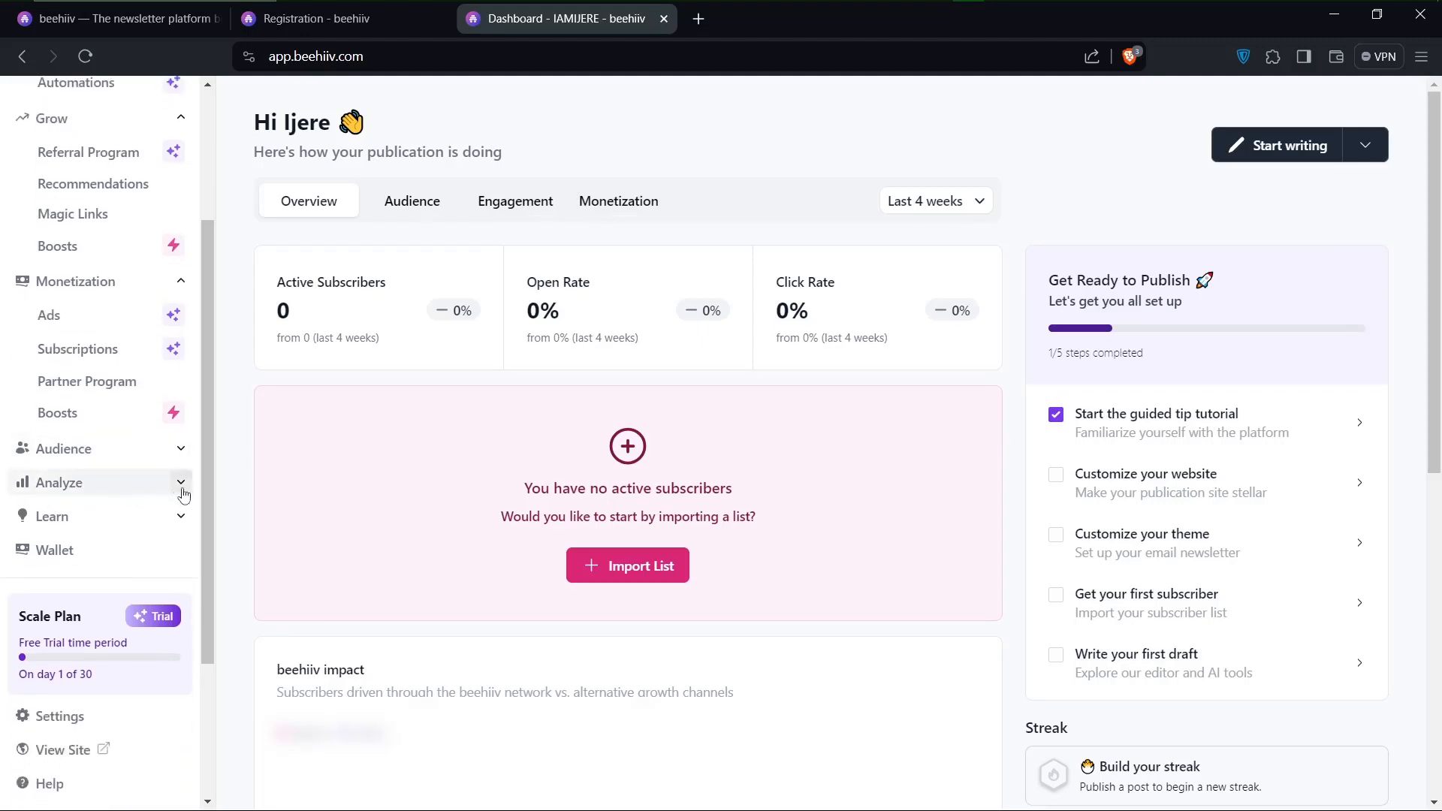
# Step: Examine the Analyze reports, the Learn resources, and the wallet, plan, settings and support entries
pyautogui.click(181, 483)
pyautogui.scroll(-2, 177, 518)
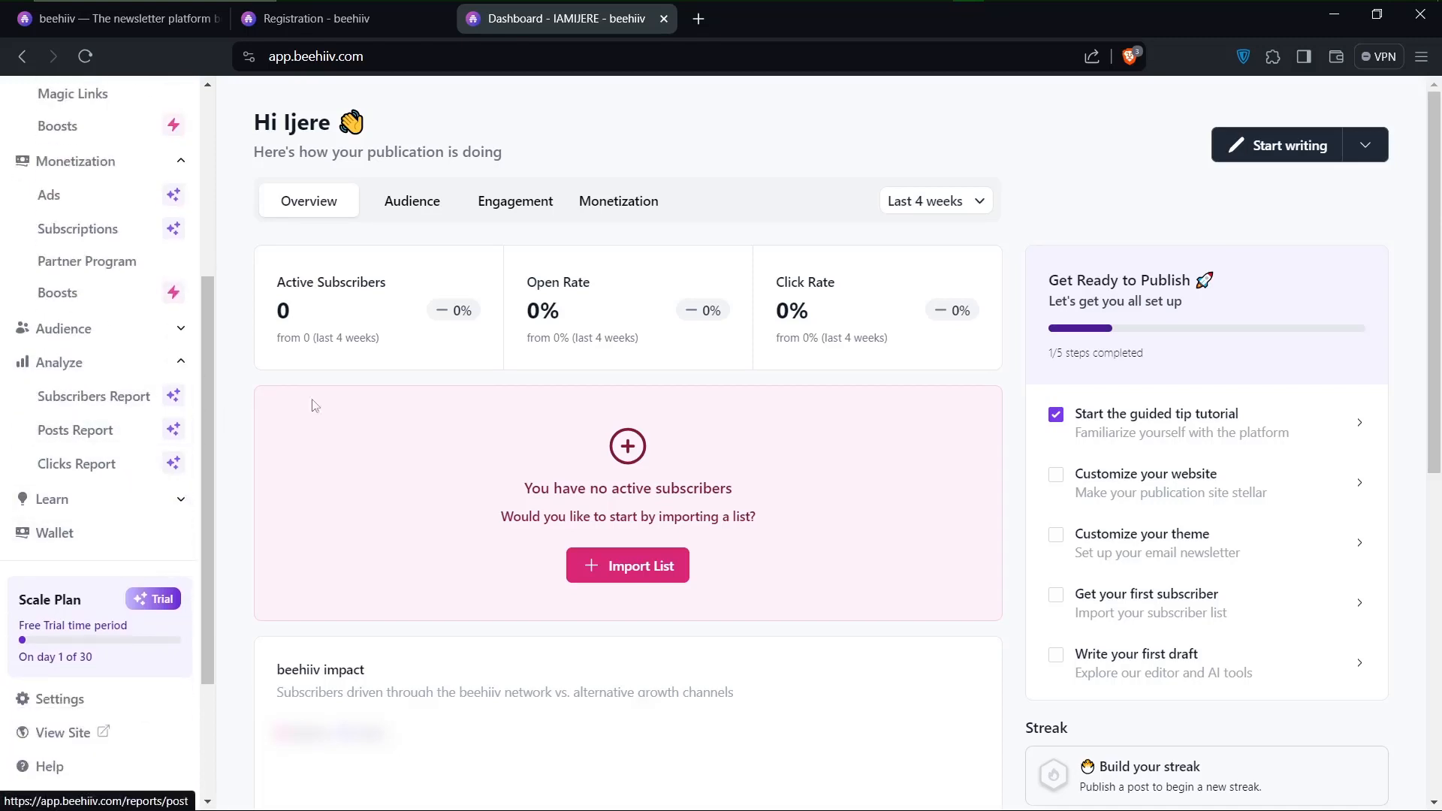
pyautogui.click(180, 499)
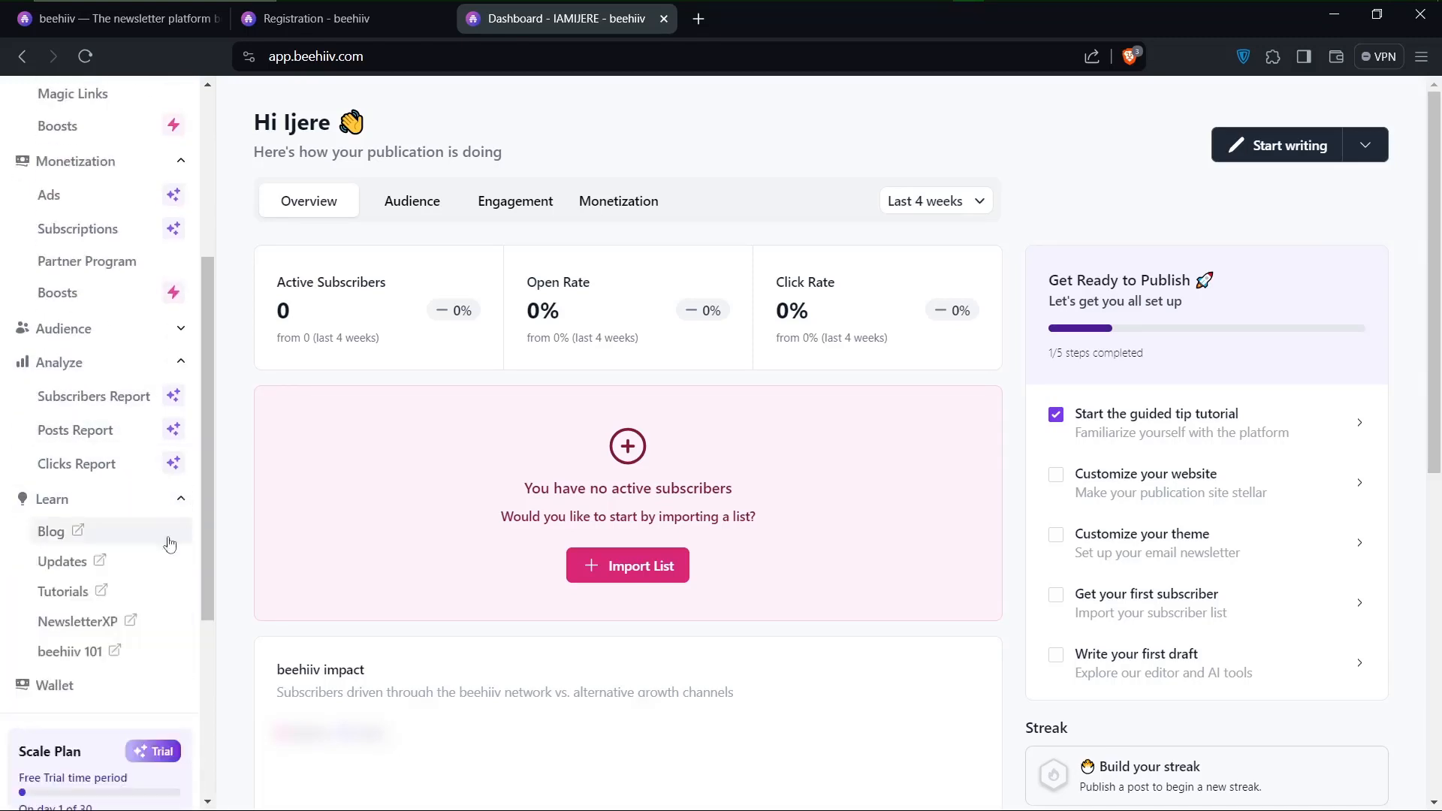
pyautogui.scroll(-1, 137, 579)
pyautogui.scroll(-1, 137, 579)
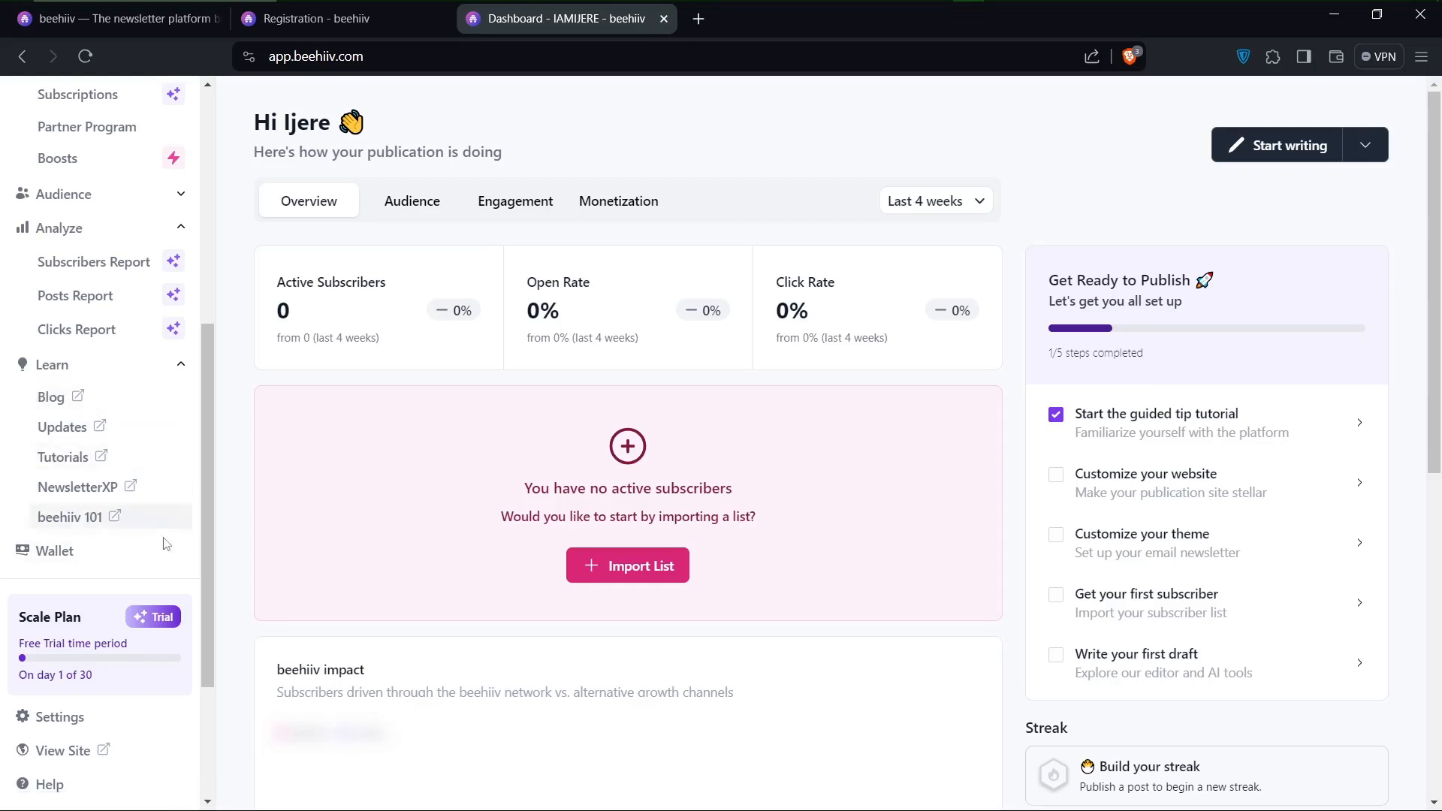
pyautogui.scroll(-2, 33, 563)
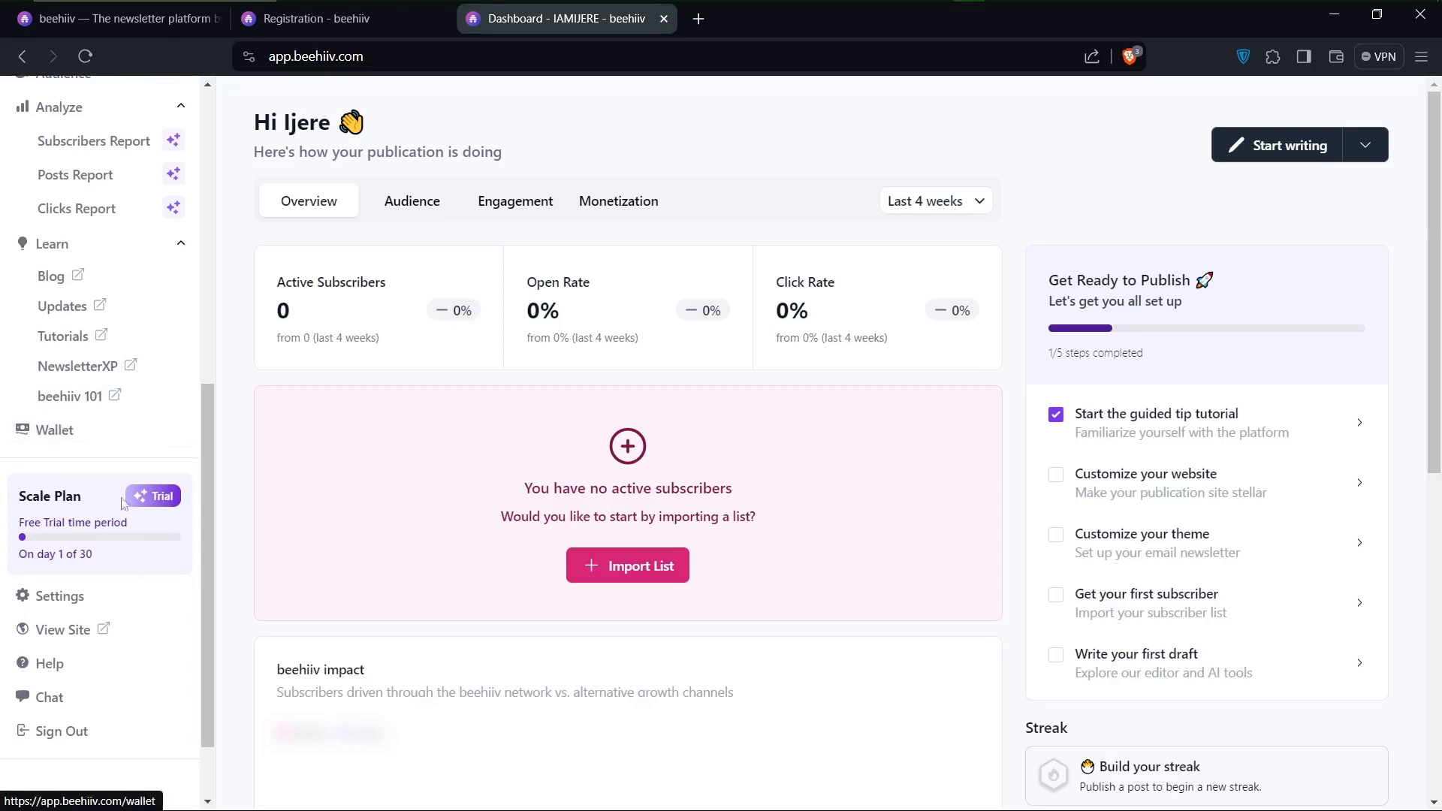
pyautogui.scroll(-1, 120, 608)
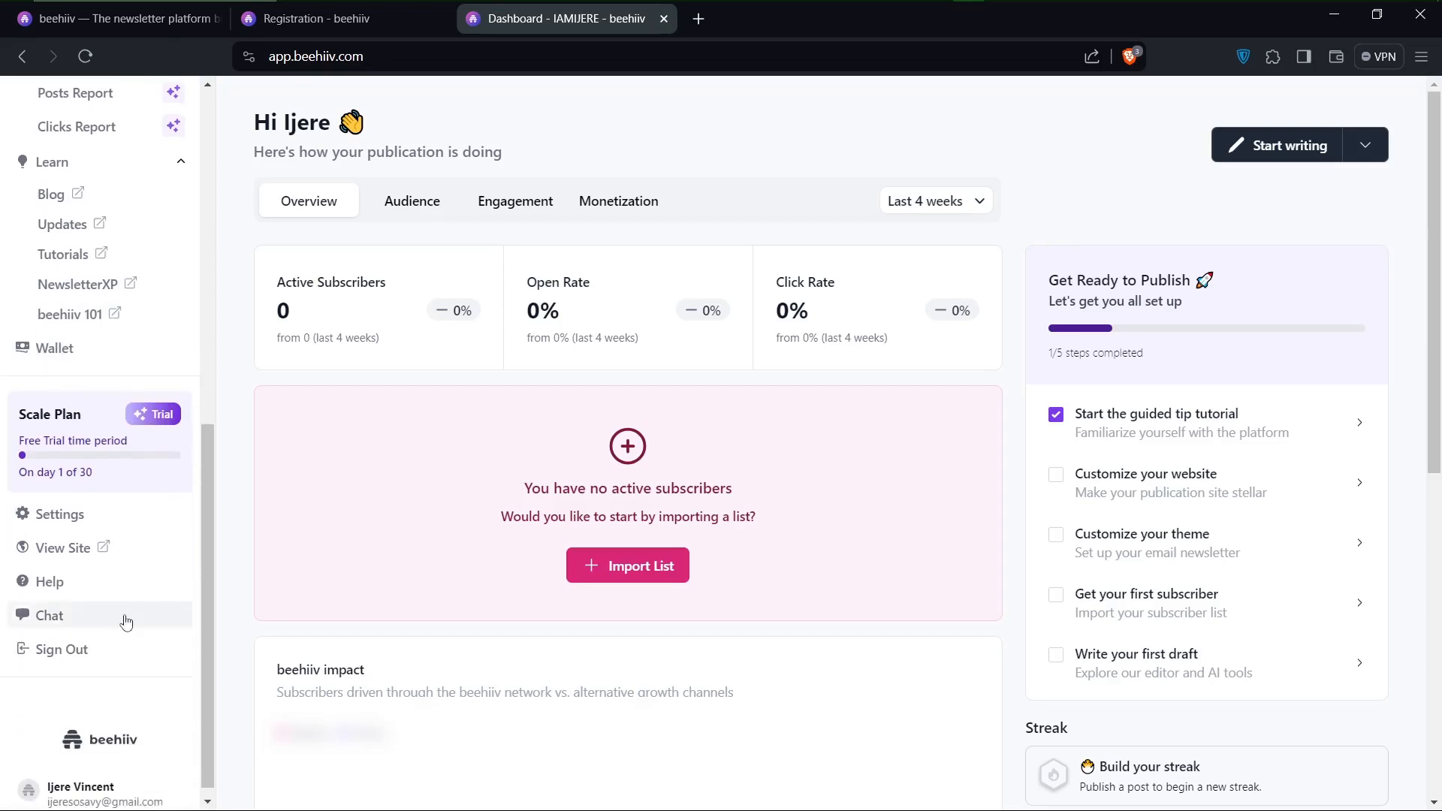
# Step: Open the account settings, review the profile and social link fields, and return to the dashboard
pyautogui.click(62, 514)
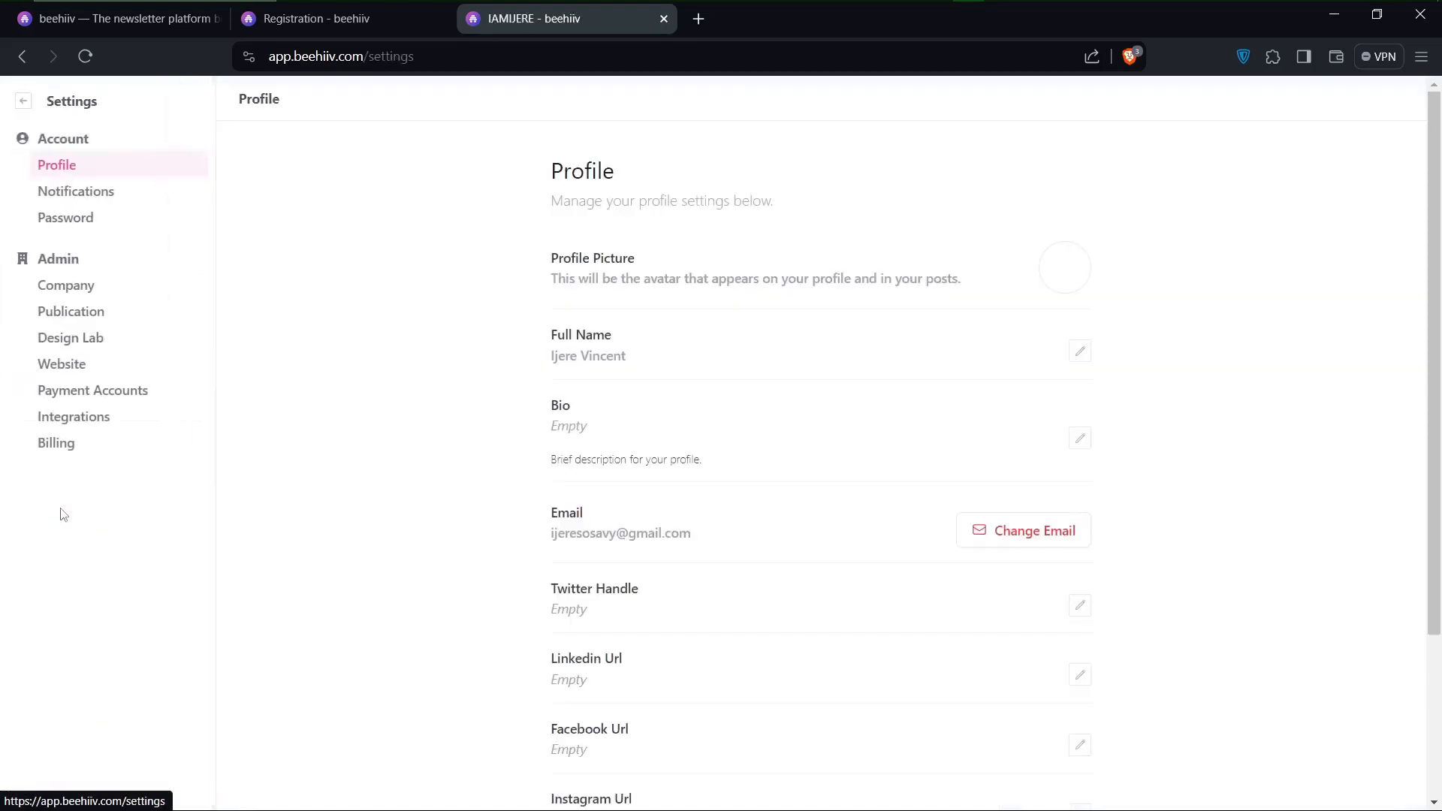
pyautogui.scroll(-3, 696, 576)
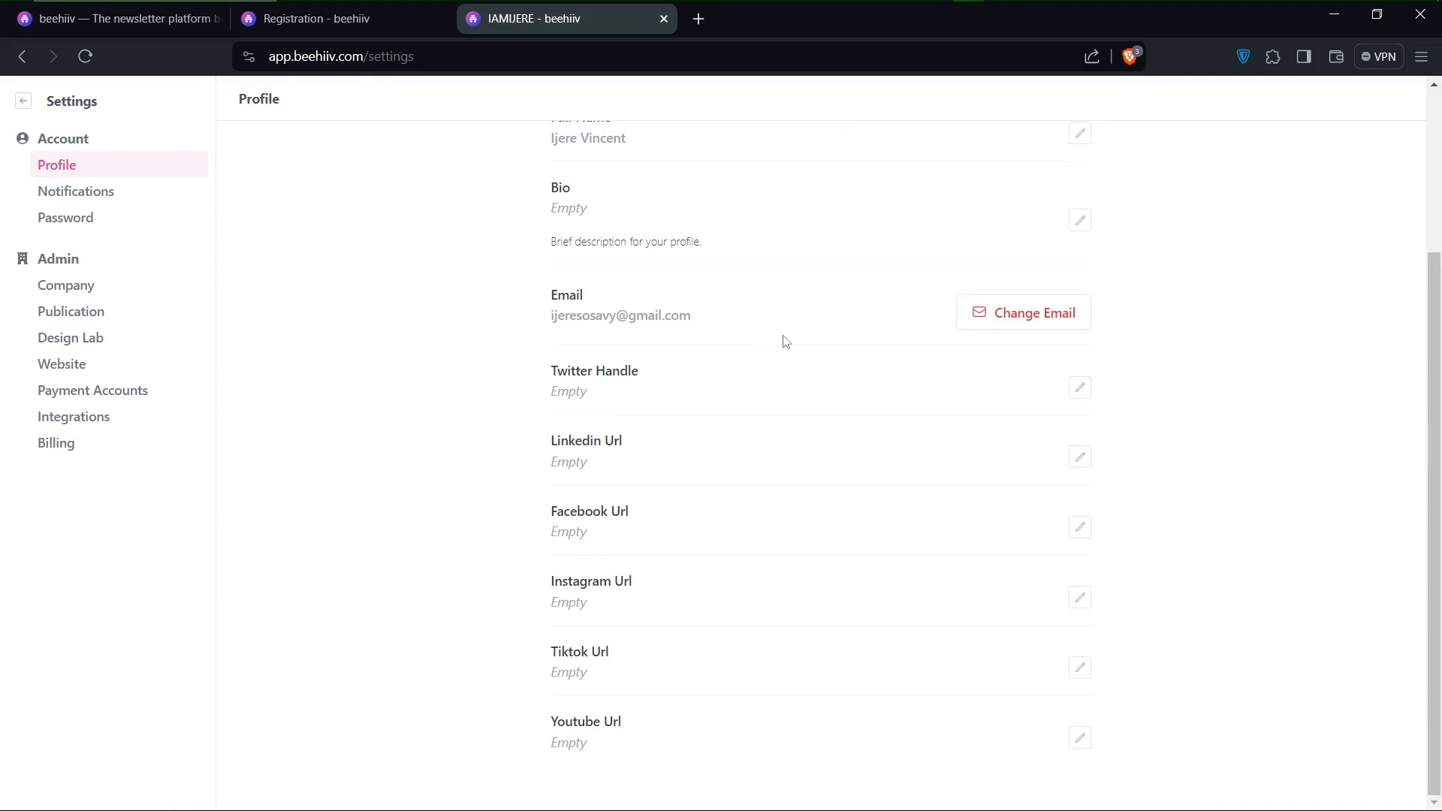
pyautogui.scroll(3, 785, 342)
pyautogui.scroll(-3, 690, 471)
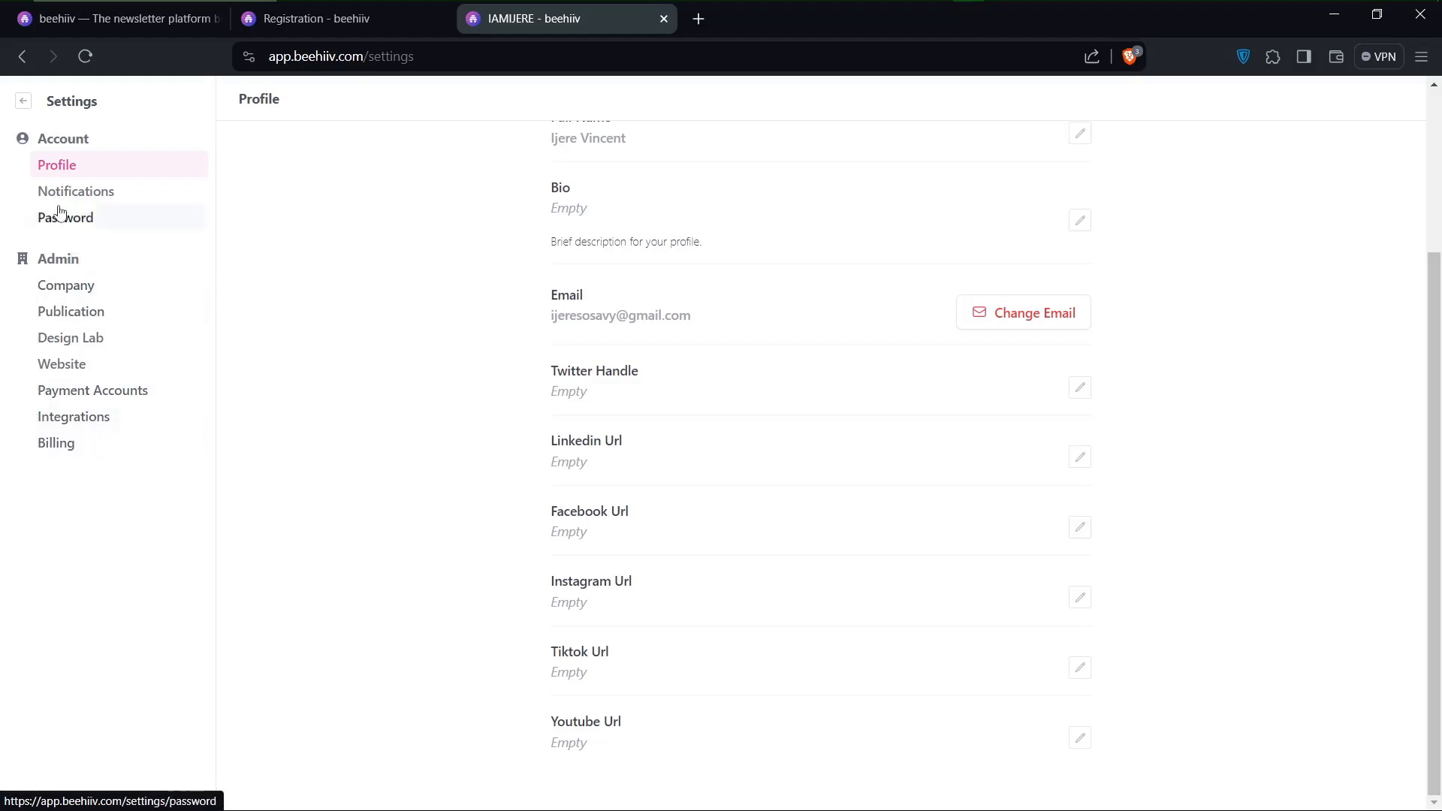
pyautogui.click(22, 110)
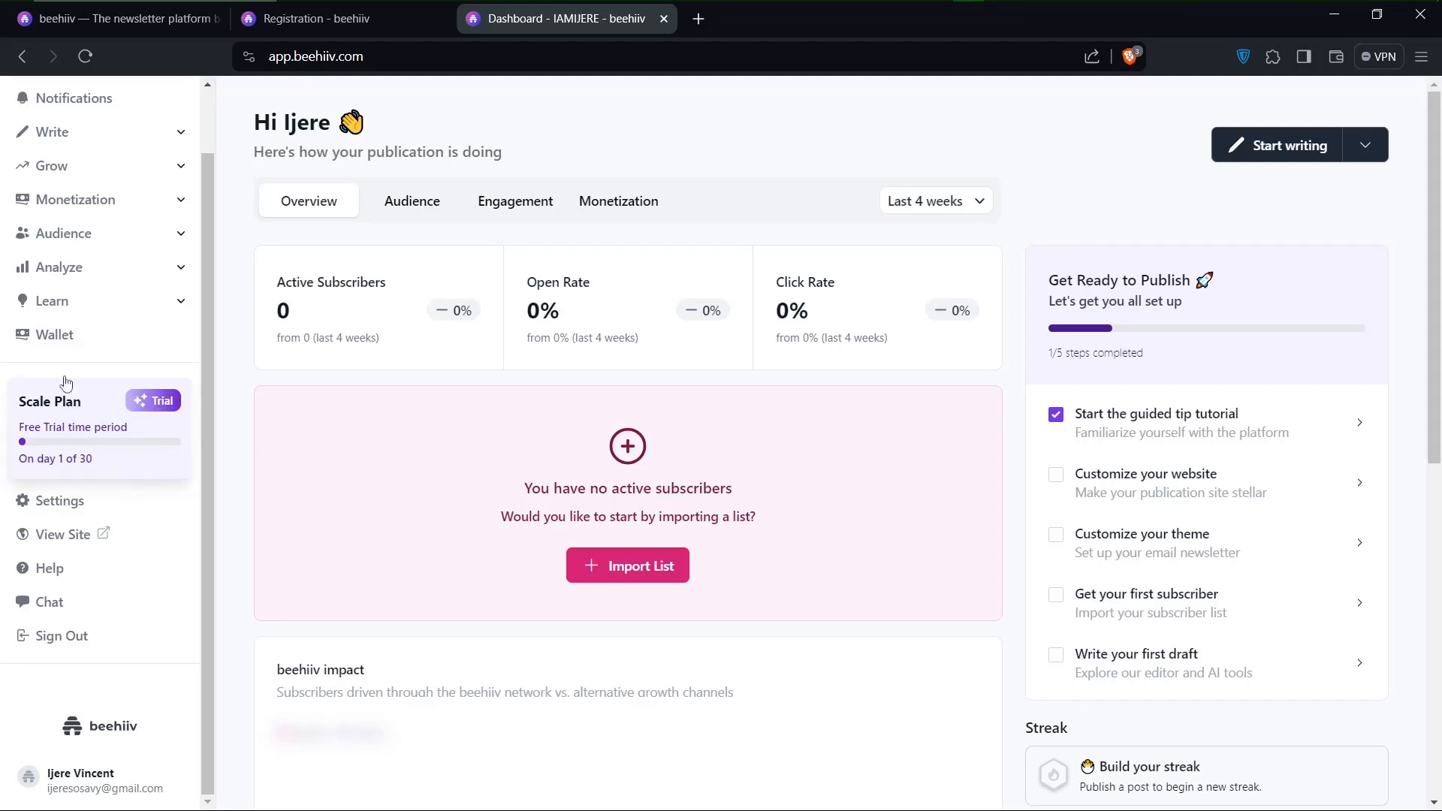
# Step: Start writing a new post from the dashboard
pyautogui.scroll(1, 57, 362)
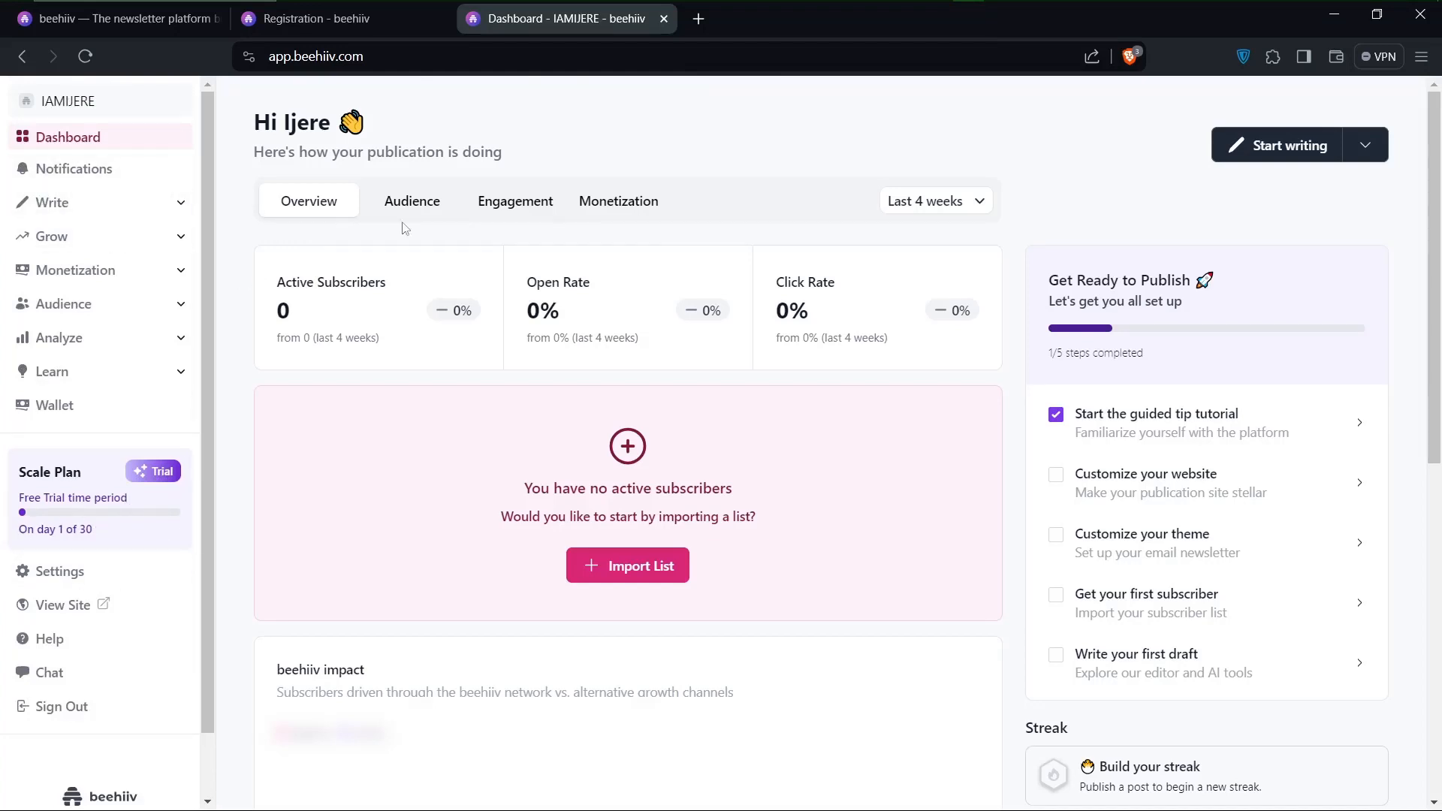
pyautogui.click(179, 203)
pyautogui.click(180, 204)
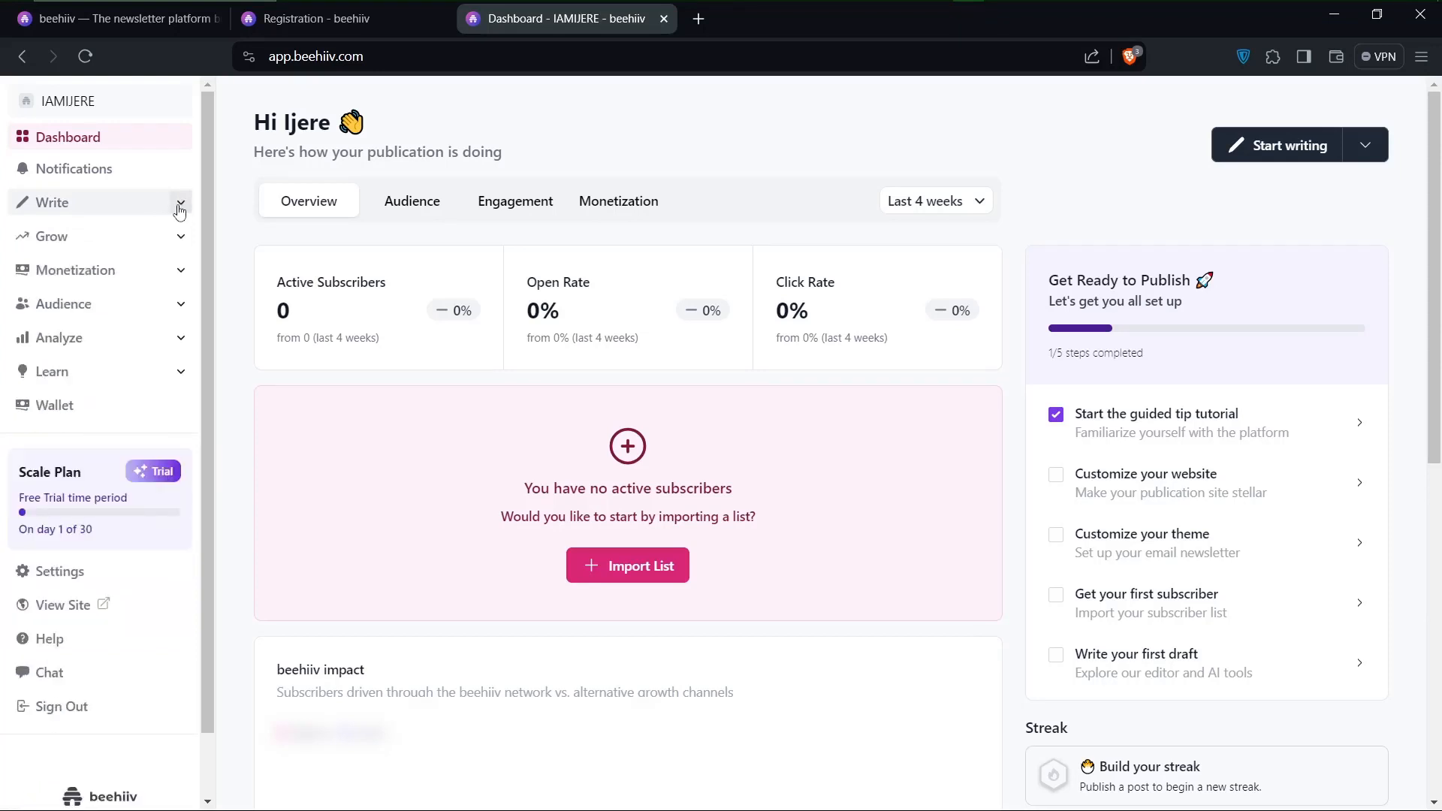
pyautogui.click(1281, 146)
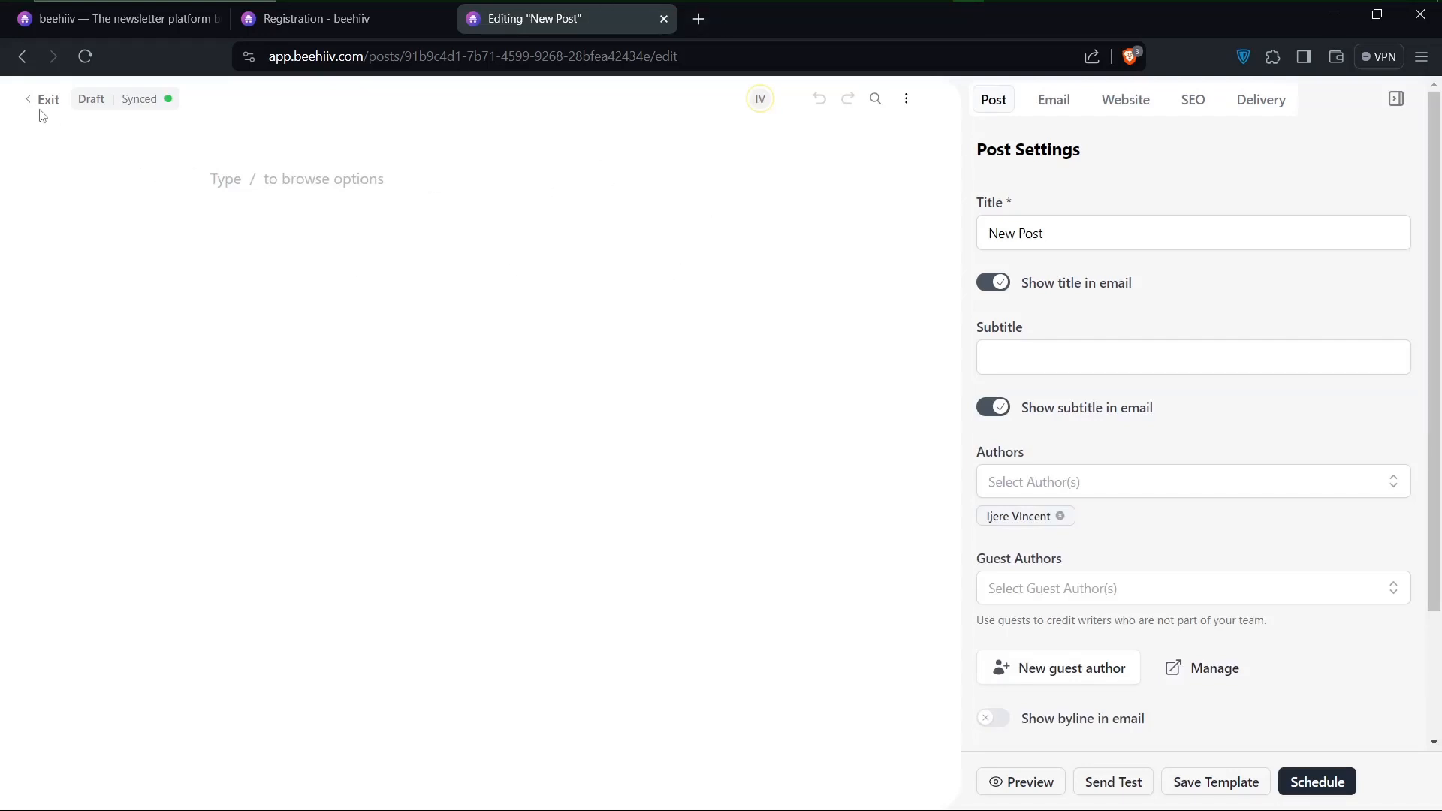
# Step: Examine the new post's title, subtitle and author settings, including the list of selectable authors
pyautogui.click(996, 103)
pyautogui.click(1006, 352)
pyautogui.scroll(-1, 1045, 428)
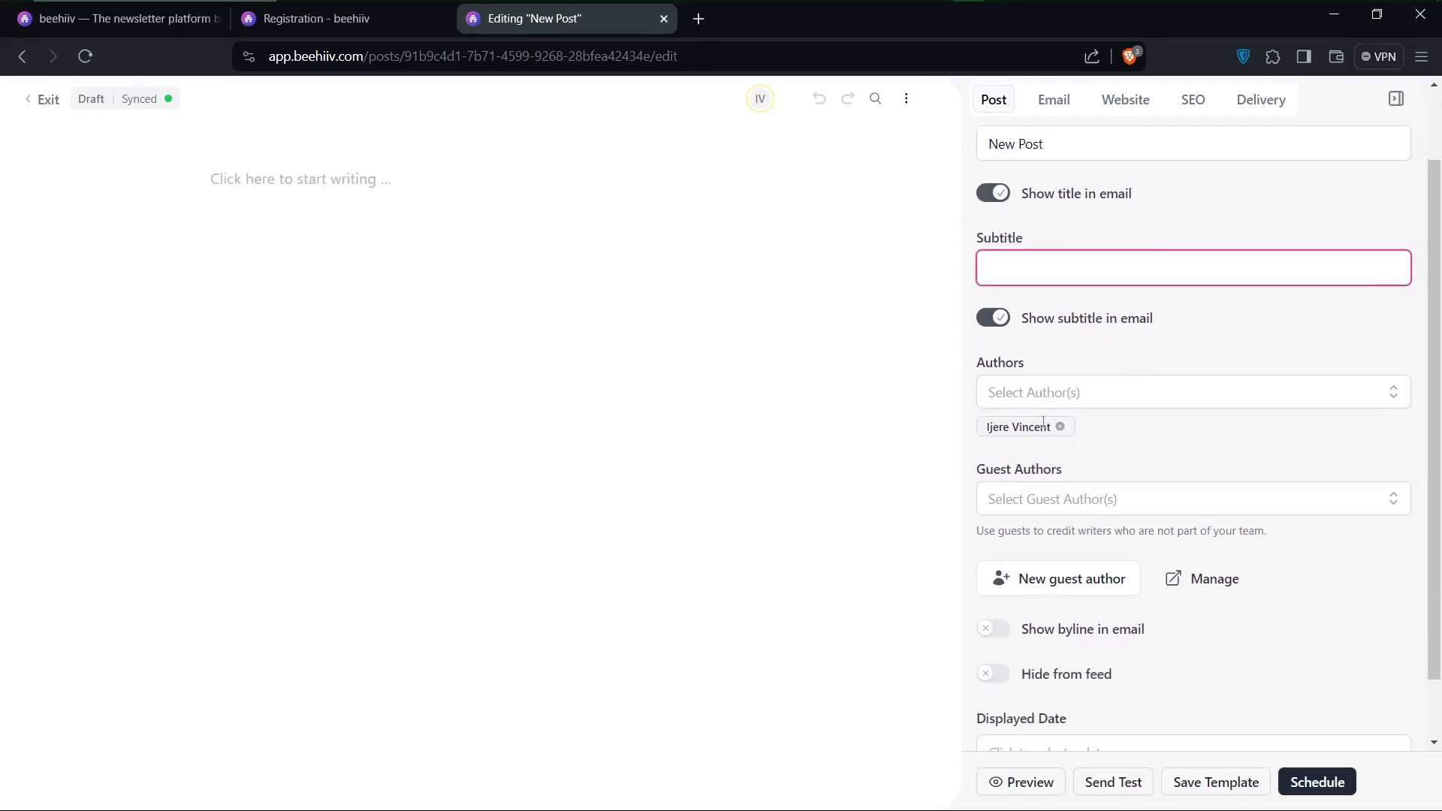
pyautogui.click(1067, 394)
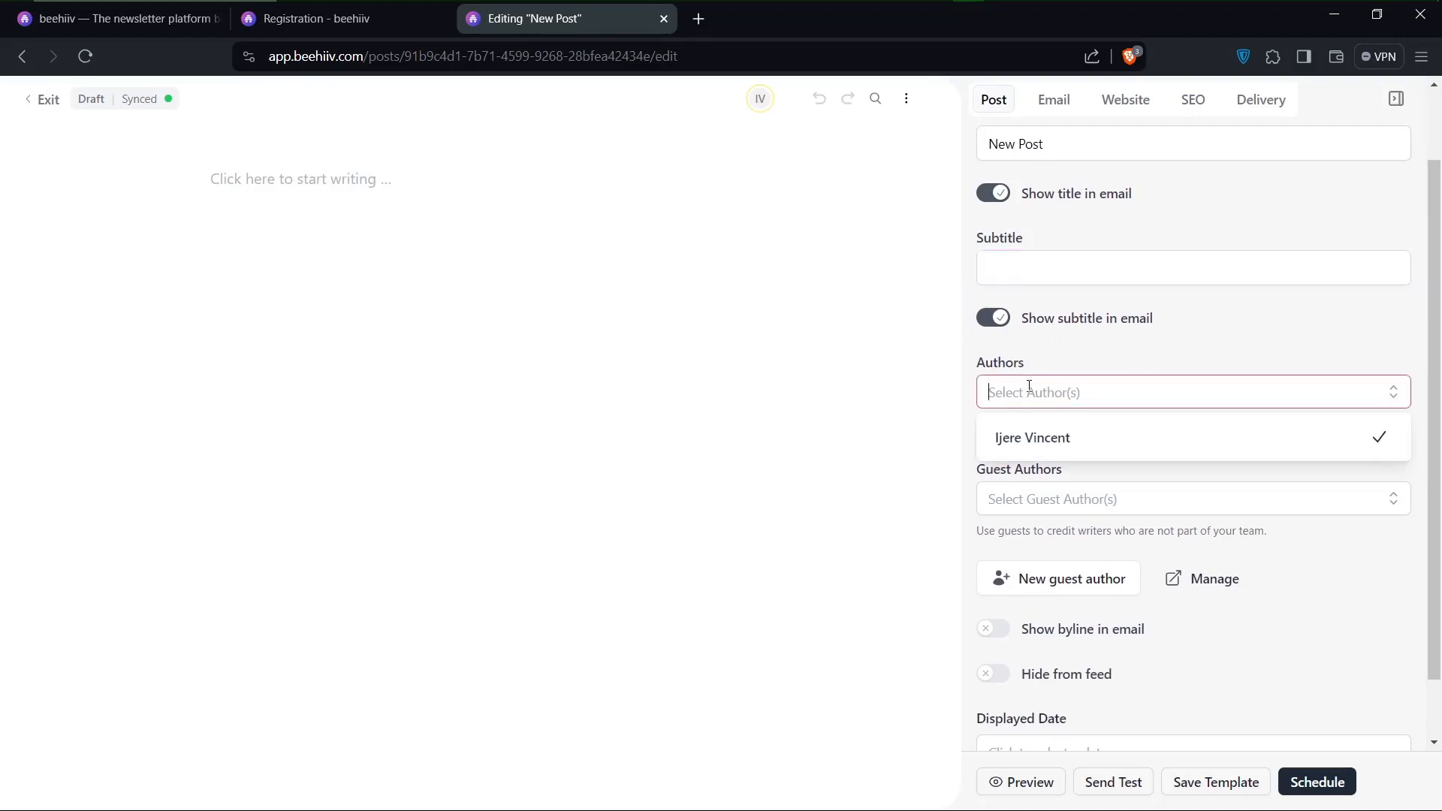
pyautogui.click(1184, 391)
pyautogui.click(1184, 391)
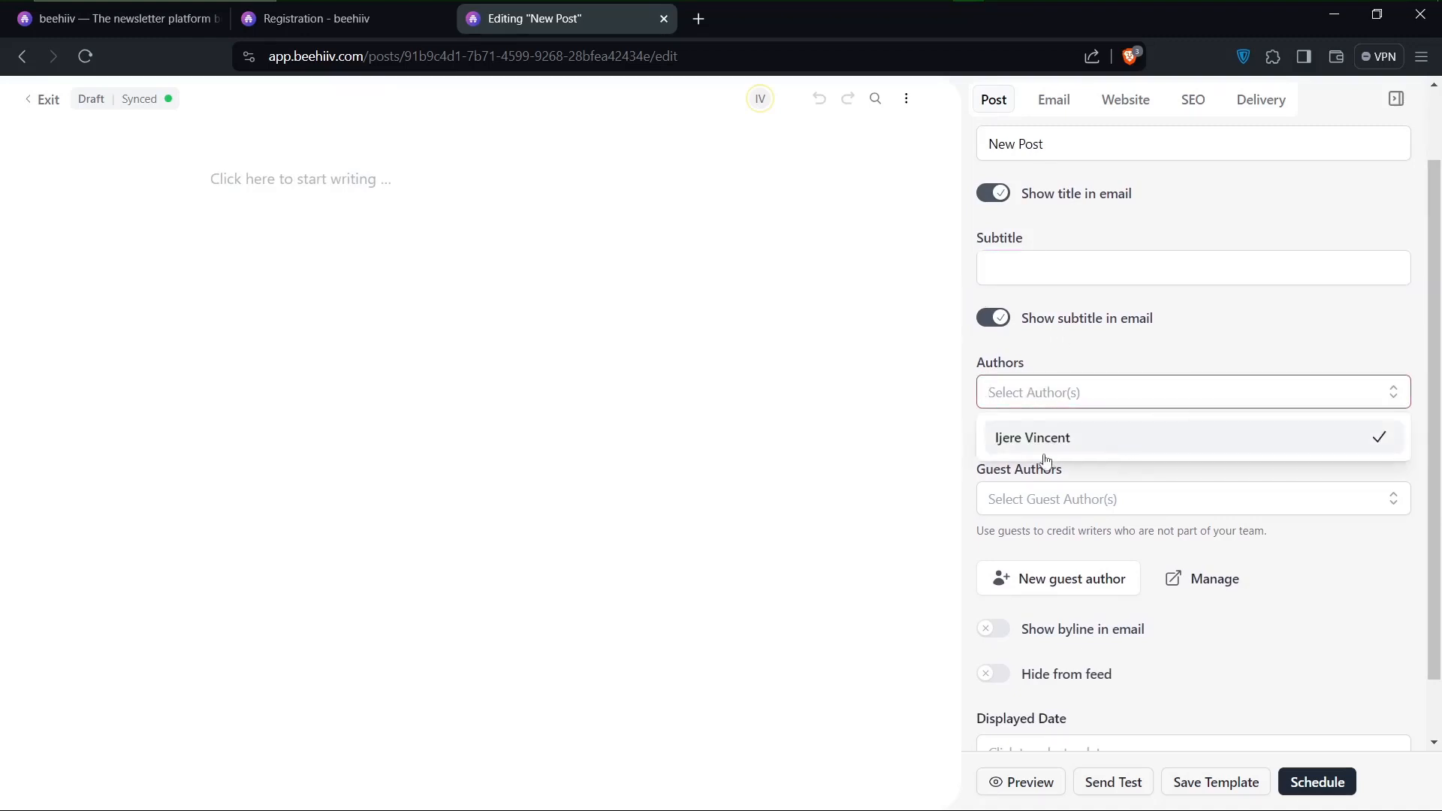
pyautogui.click(1194, 393)
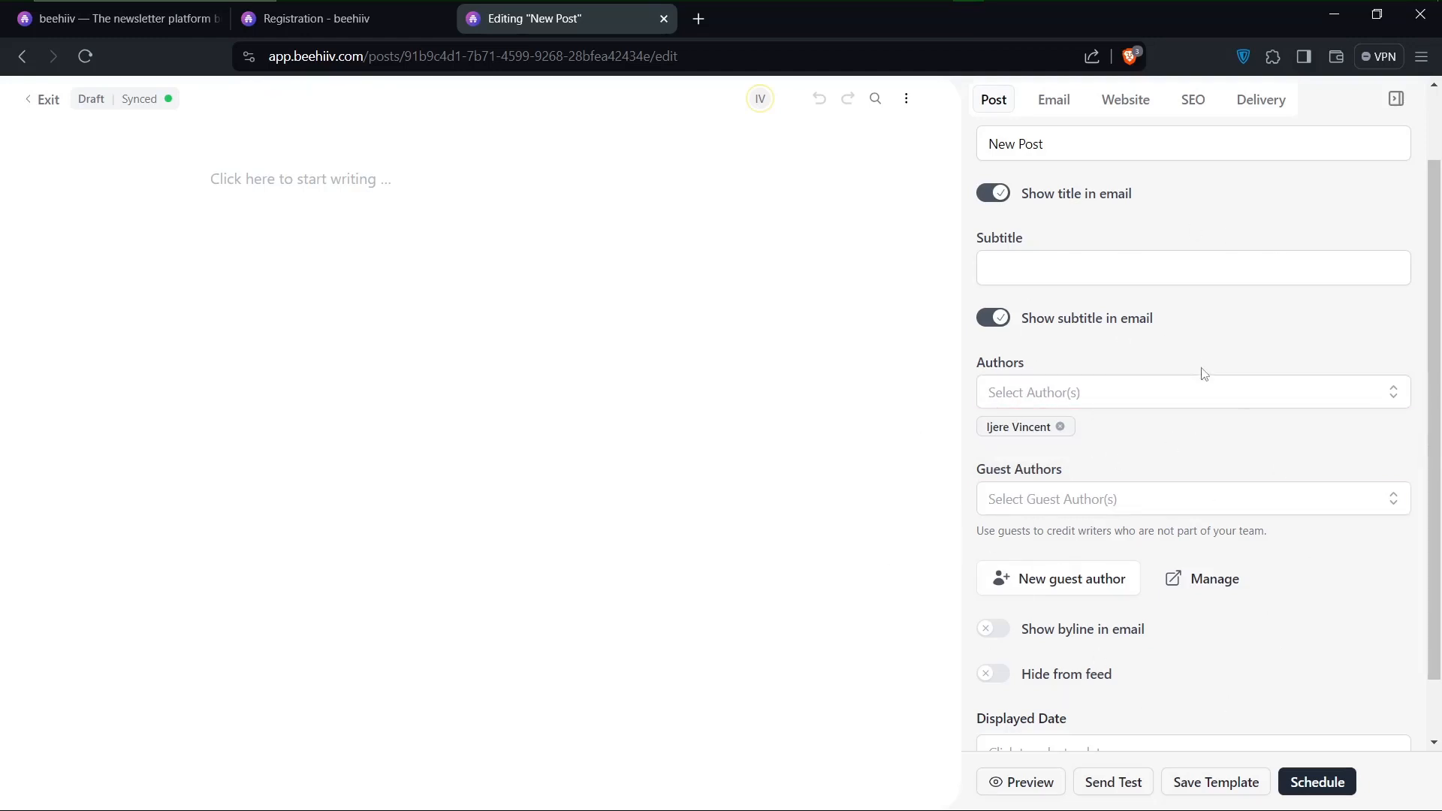
# Step: Try the post's Show byline in email and Hide from feed options, switching both on and back off
pyautogui.scroll(-1, 1025, 493)
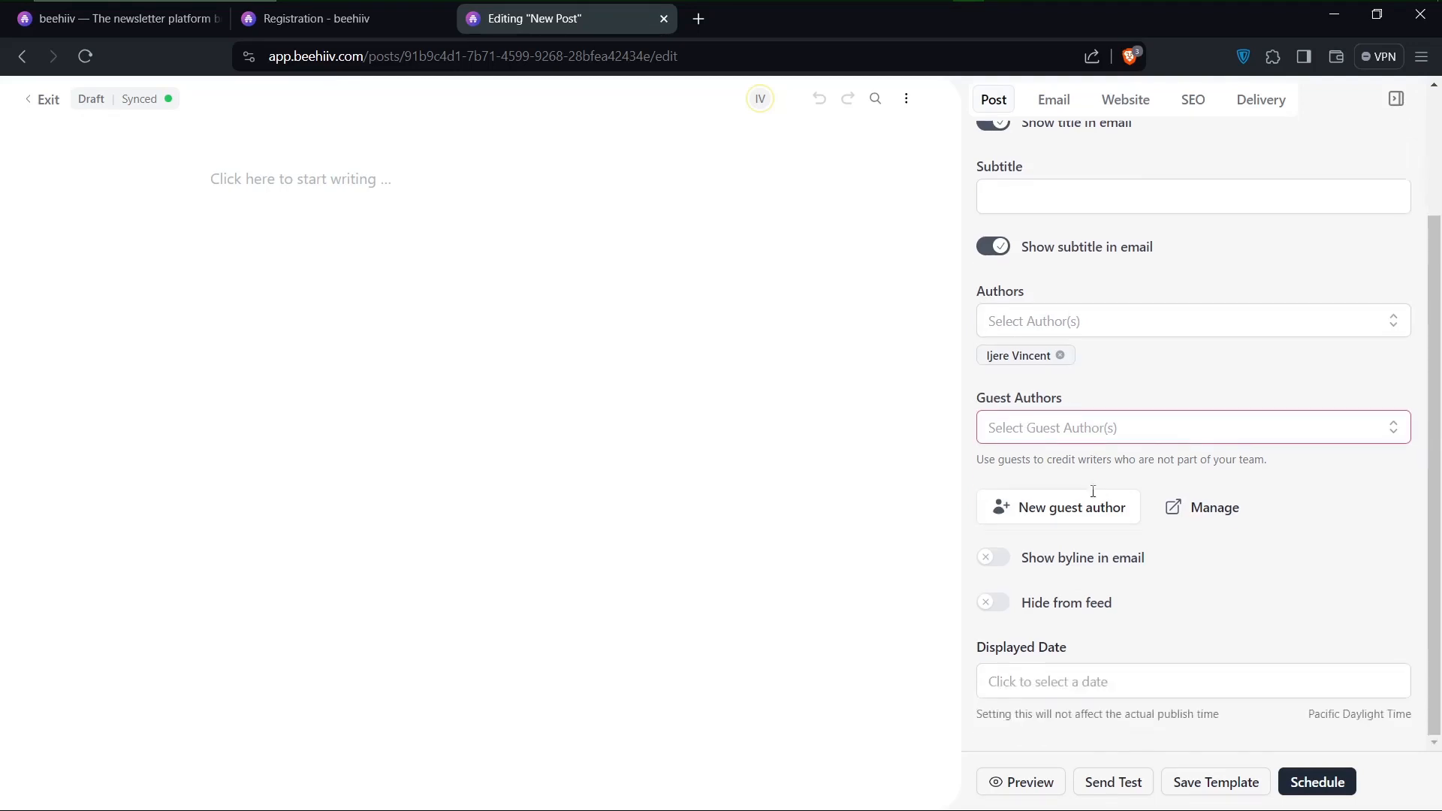
pyautogui.click(983, 561)
pyautogui.click(995, 604)
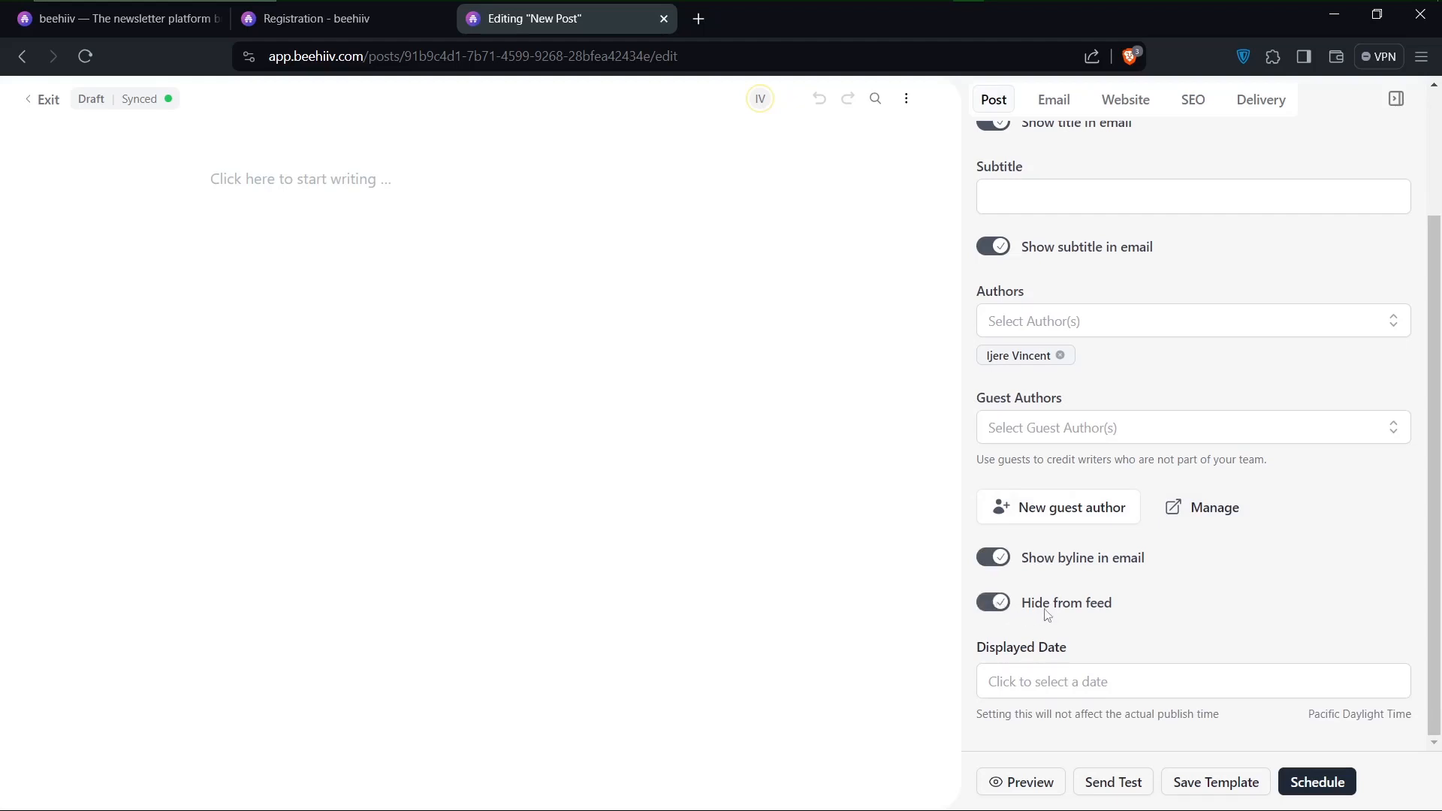
pyautogui.click(993, 606)
pyautogui.click(990, 562)
# Step: Look at the calendar for the post's Displayed Date and close it without choosing a date
pyautogui.click(1034, 681)
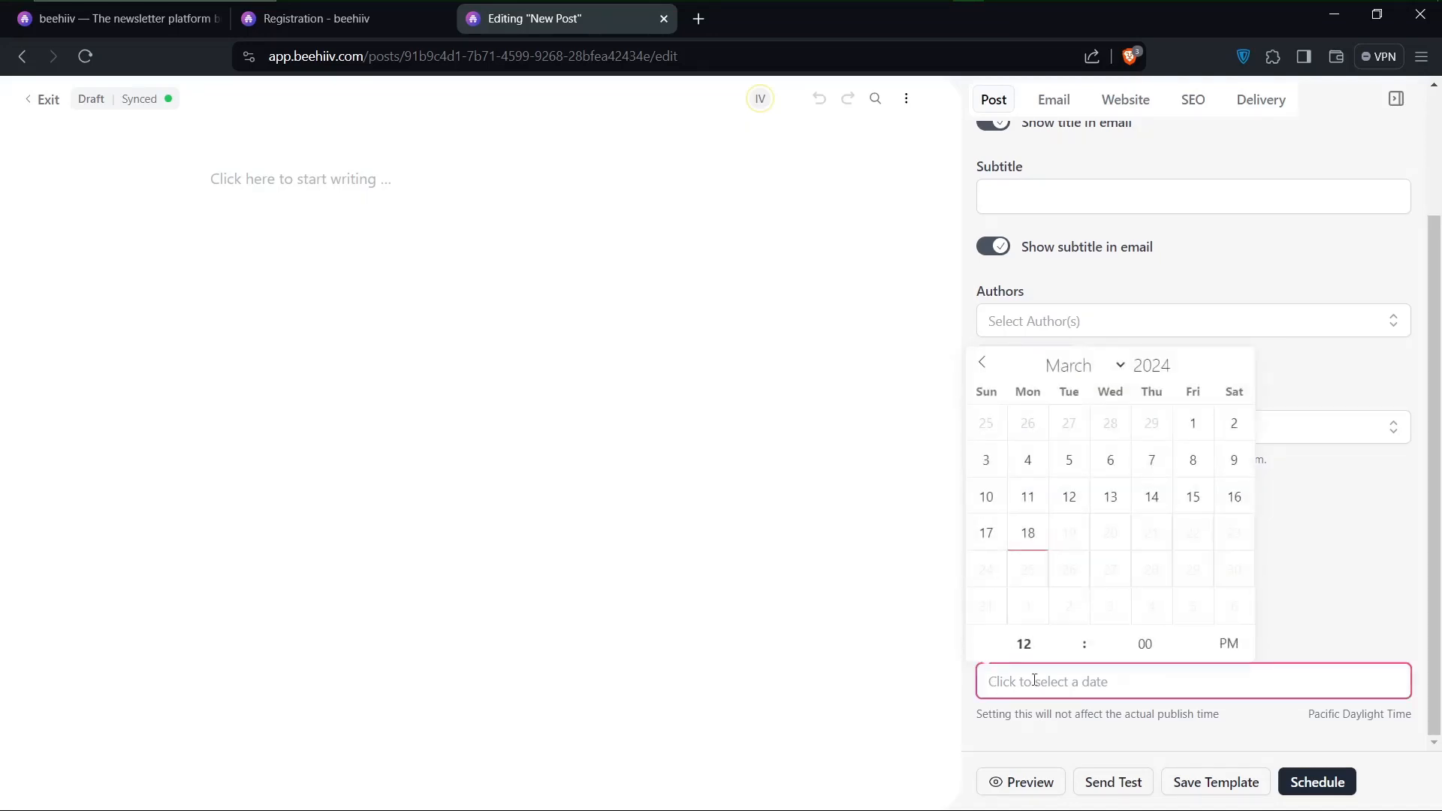
pyautogui.click(906, 676)
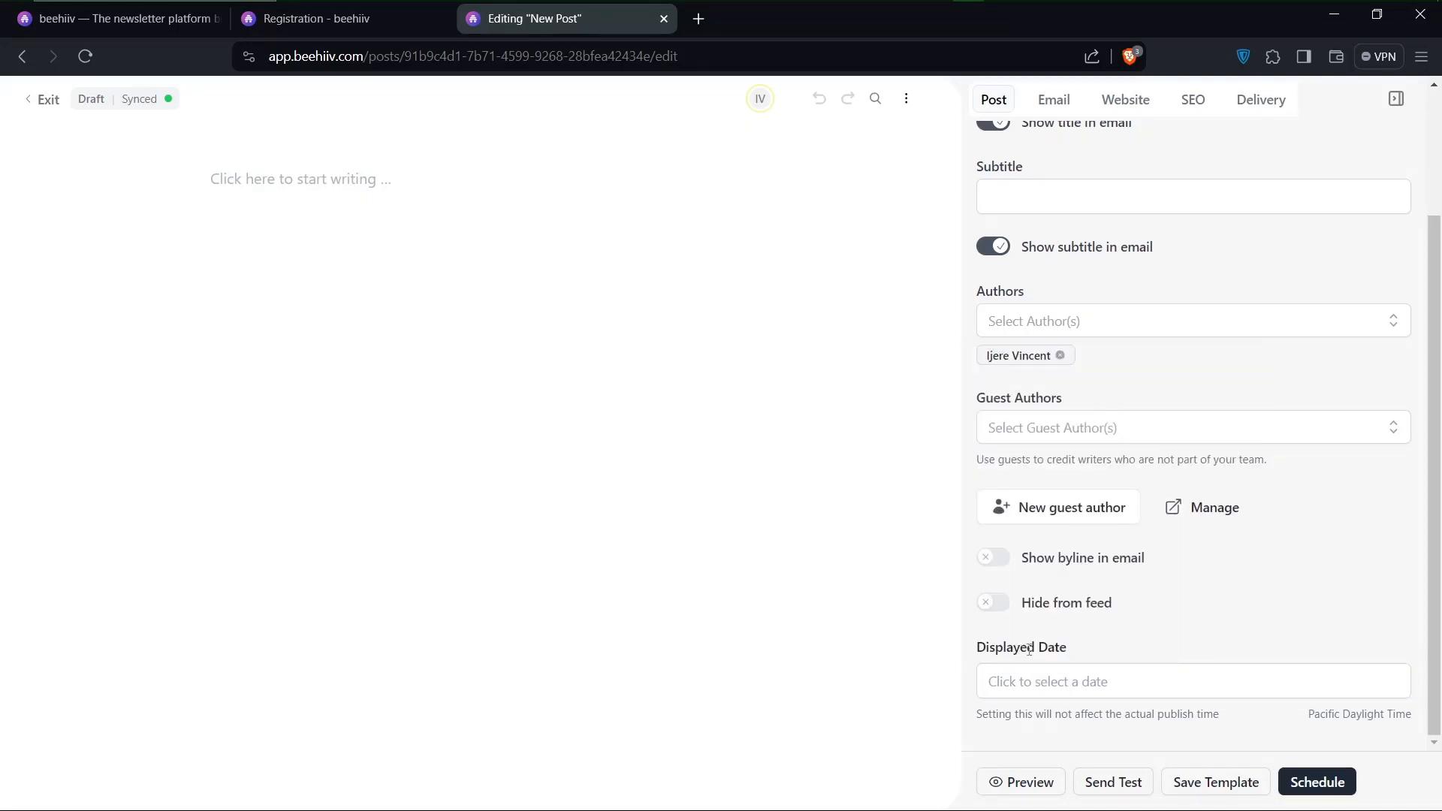
pyautogui.click(1097, 679)
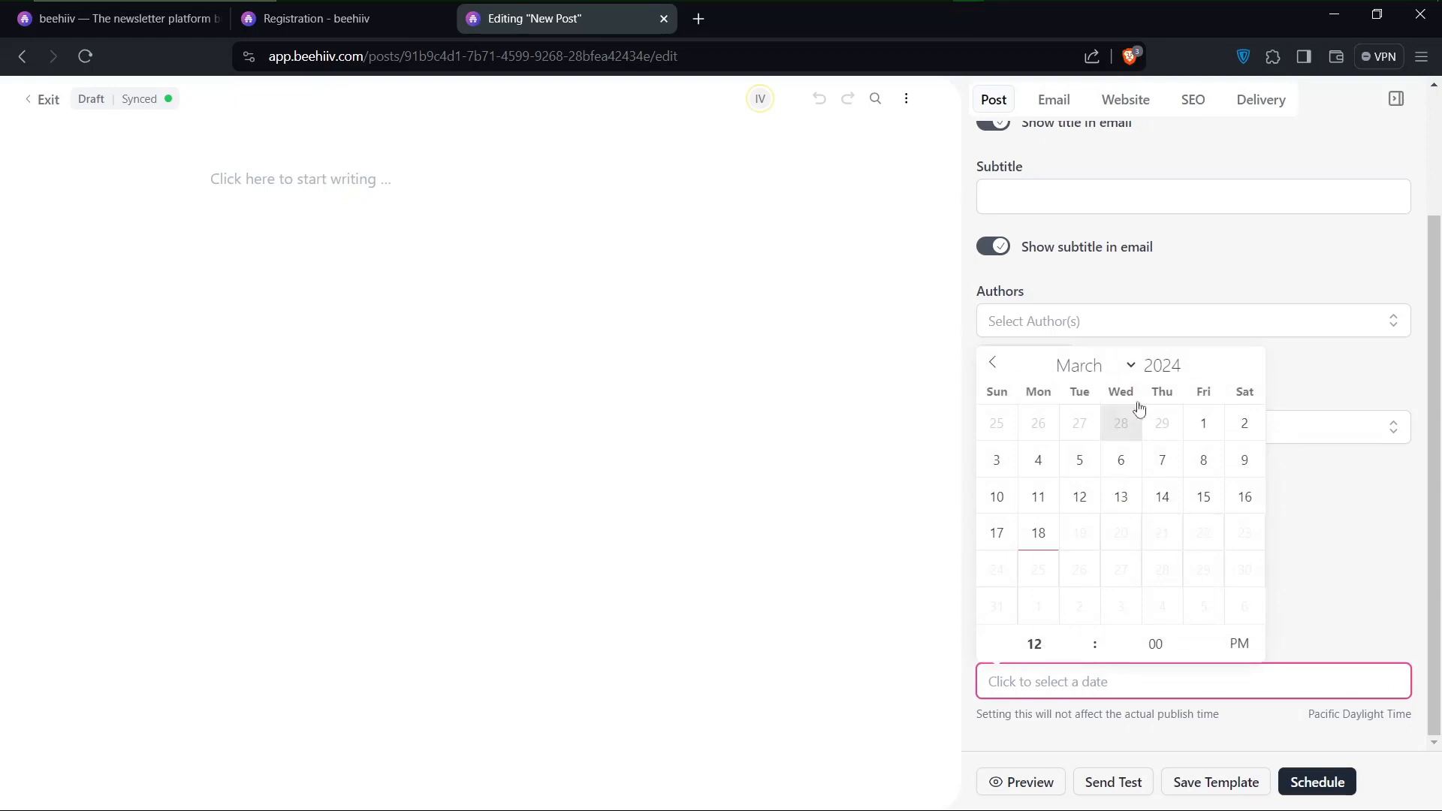
pyautogui.click(819, 655)
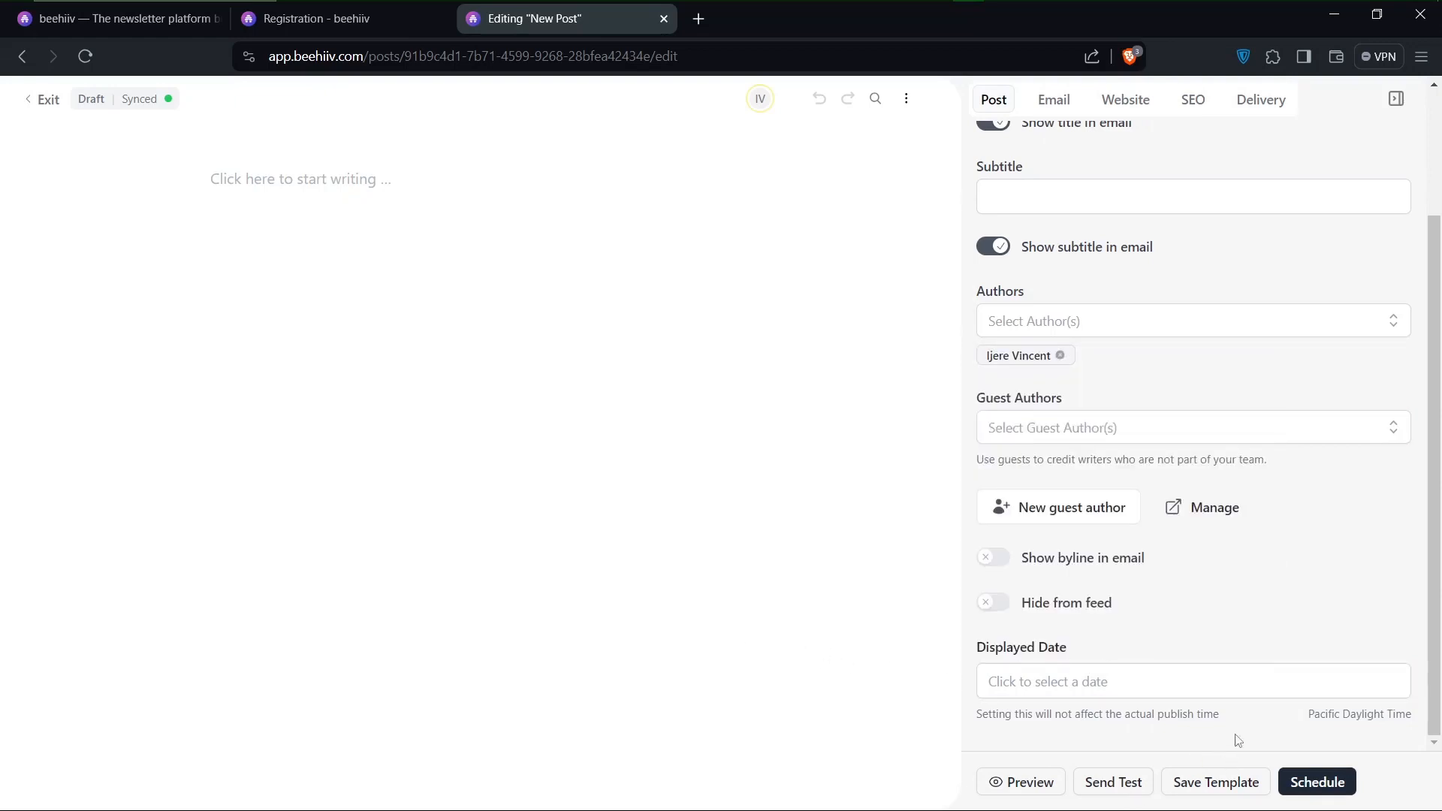
# Step: Examine the post's email settings, including subject line, preview text, the social share icon choices and the advanced Read Online URL
pyautogui.click(1069, 108)
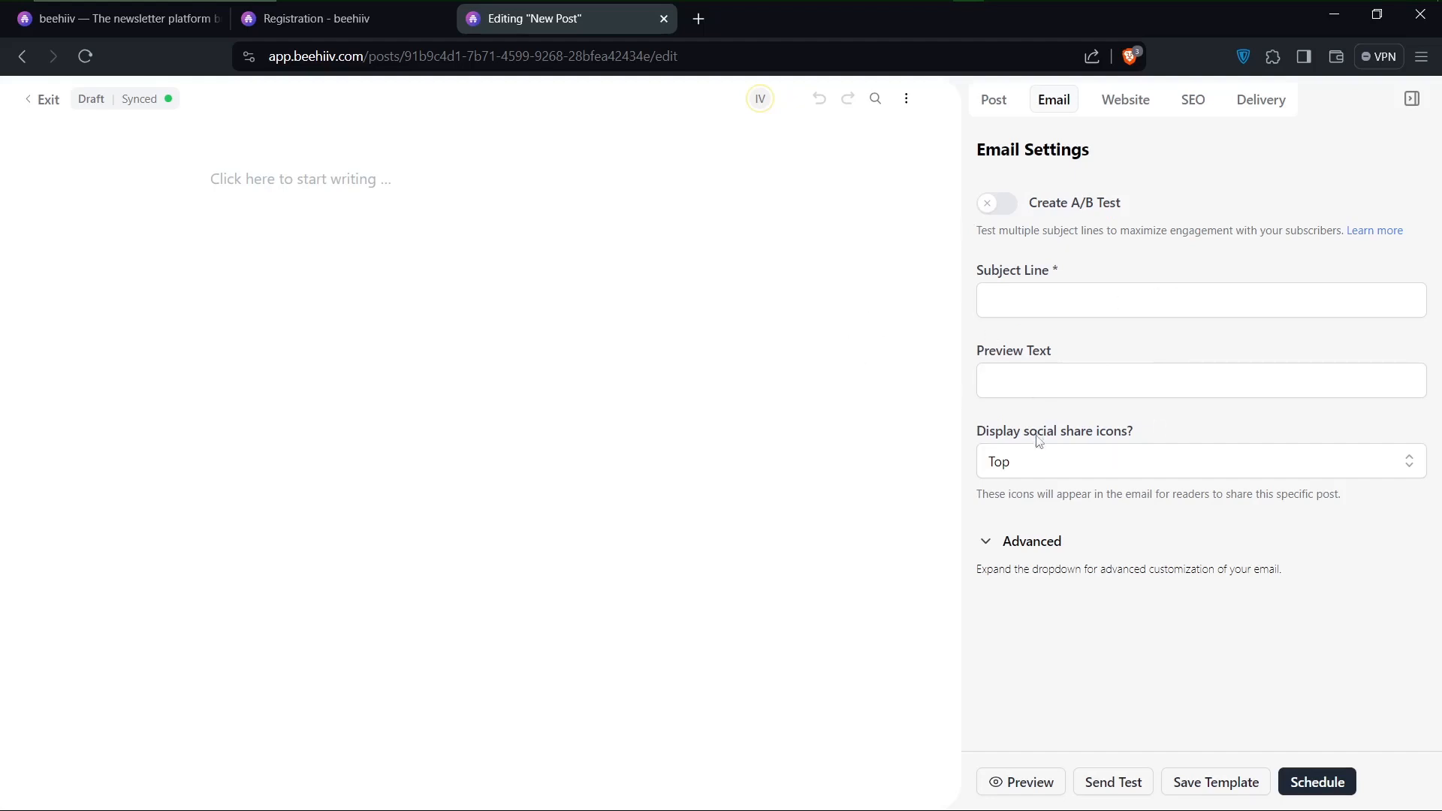
pyautogui.click(1040, 459)
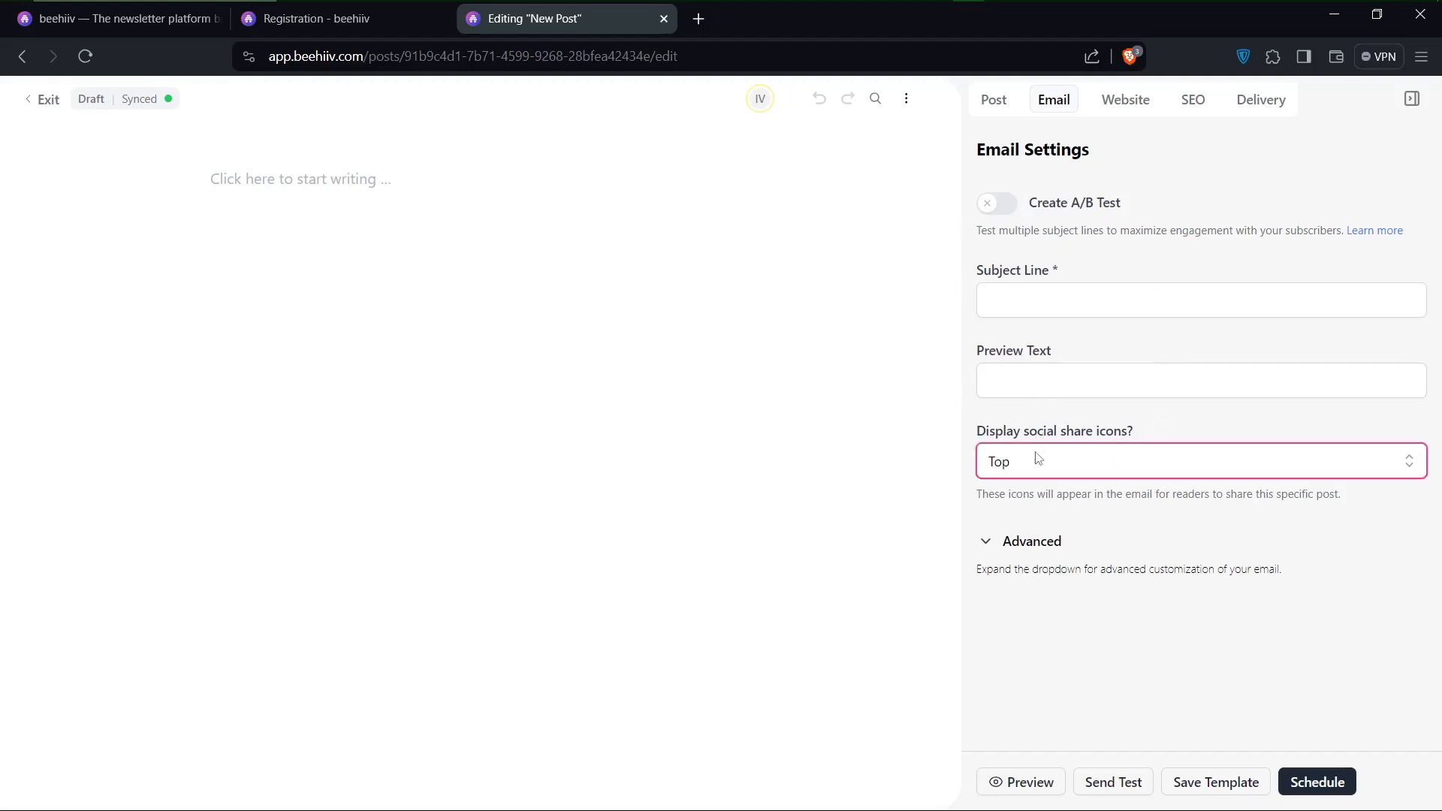
pyautogui.click(1079, 293)
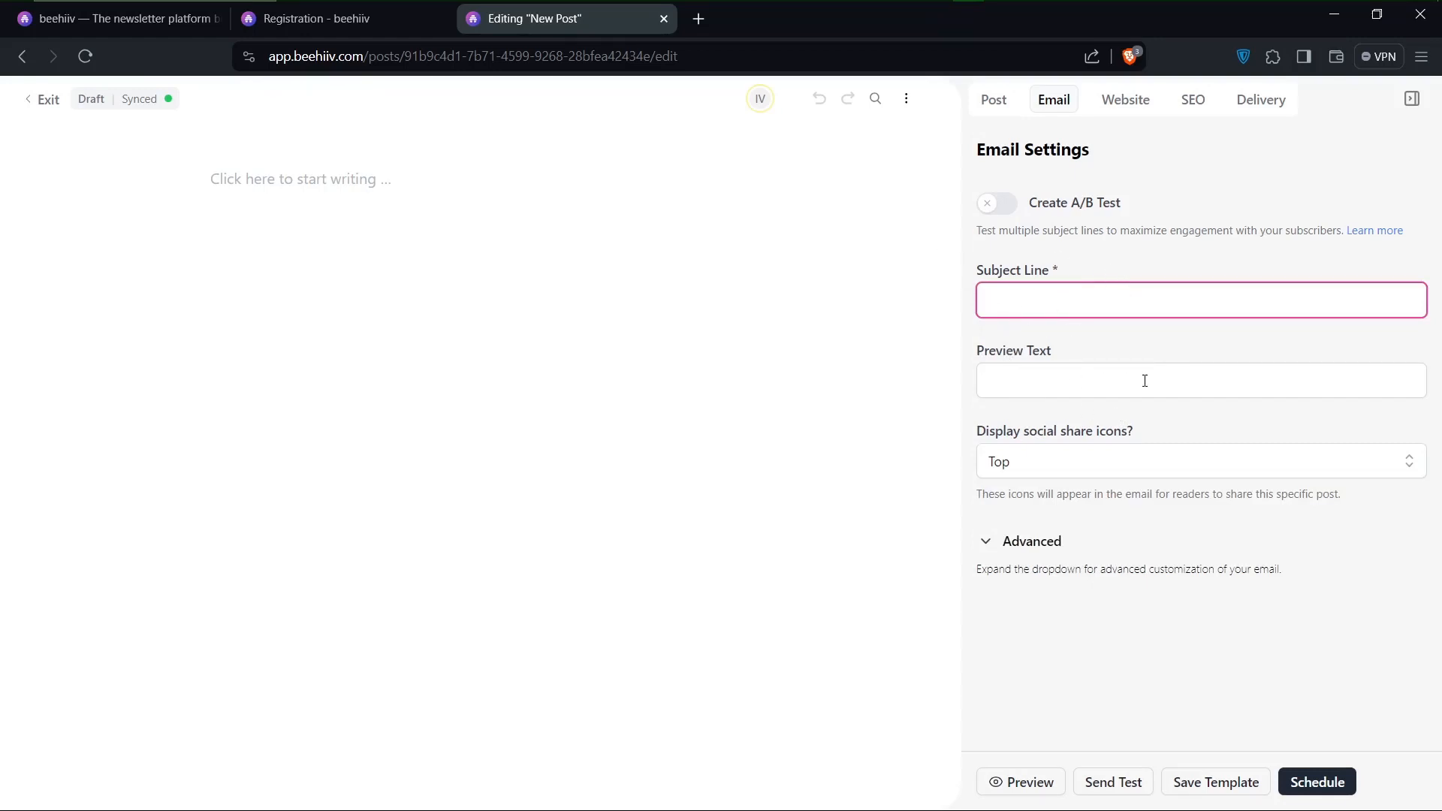
pyautogui.click(1137, 463)
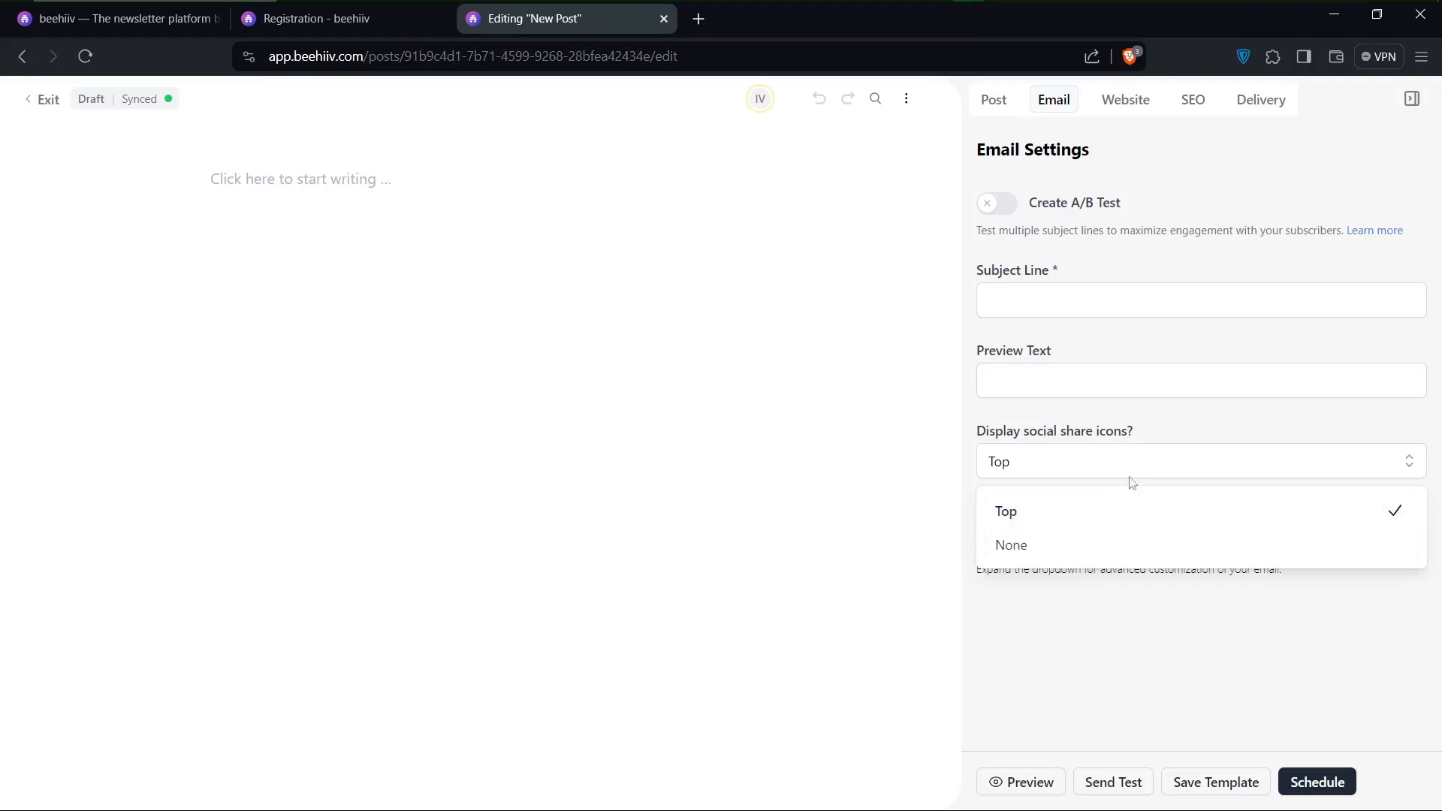
pyautogui.click(1203, 419)
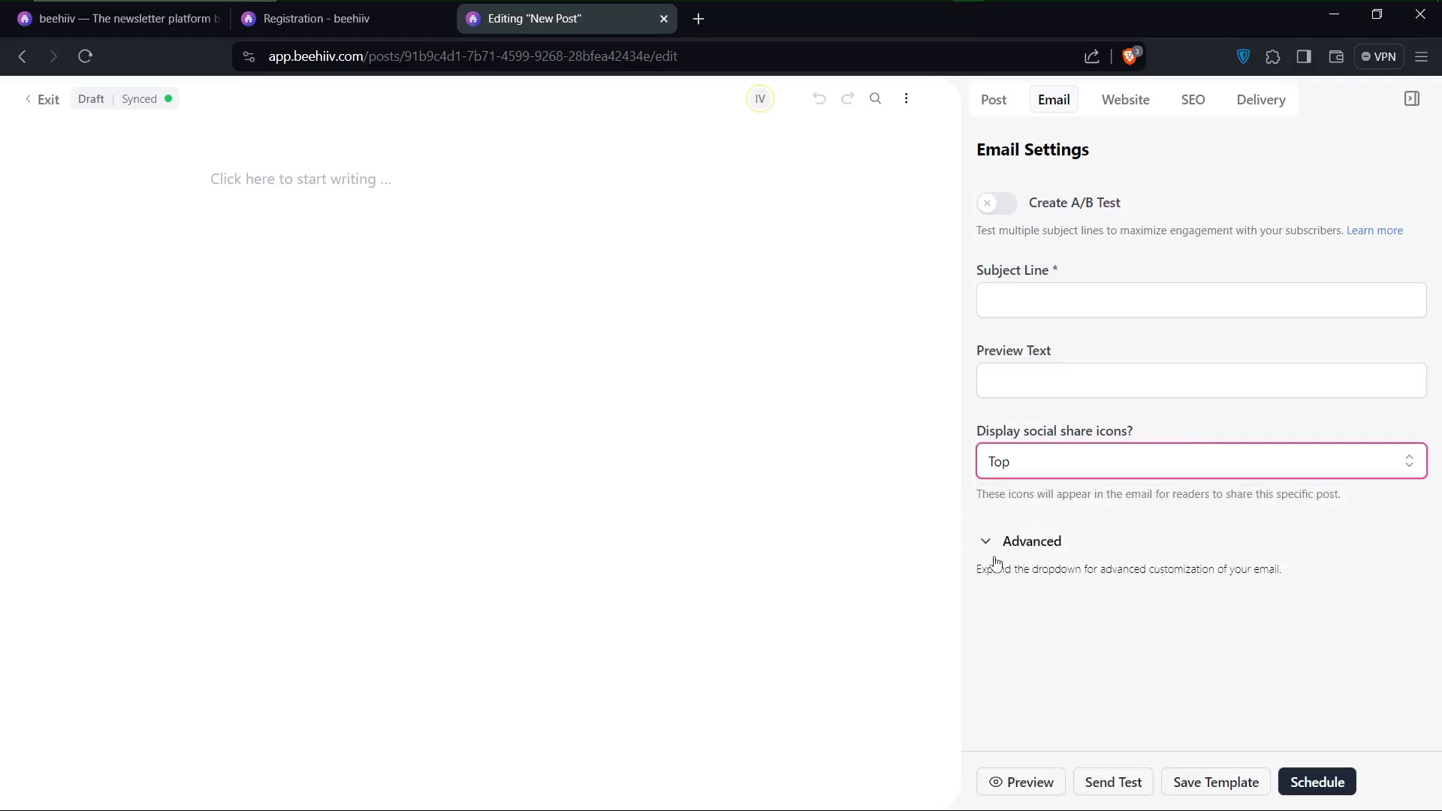
pyautogui.click(1035, 561)
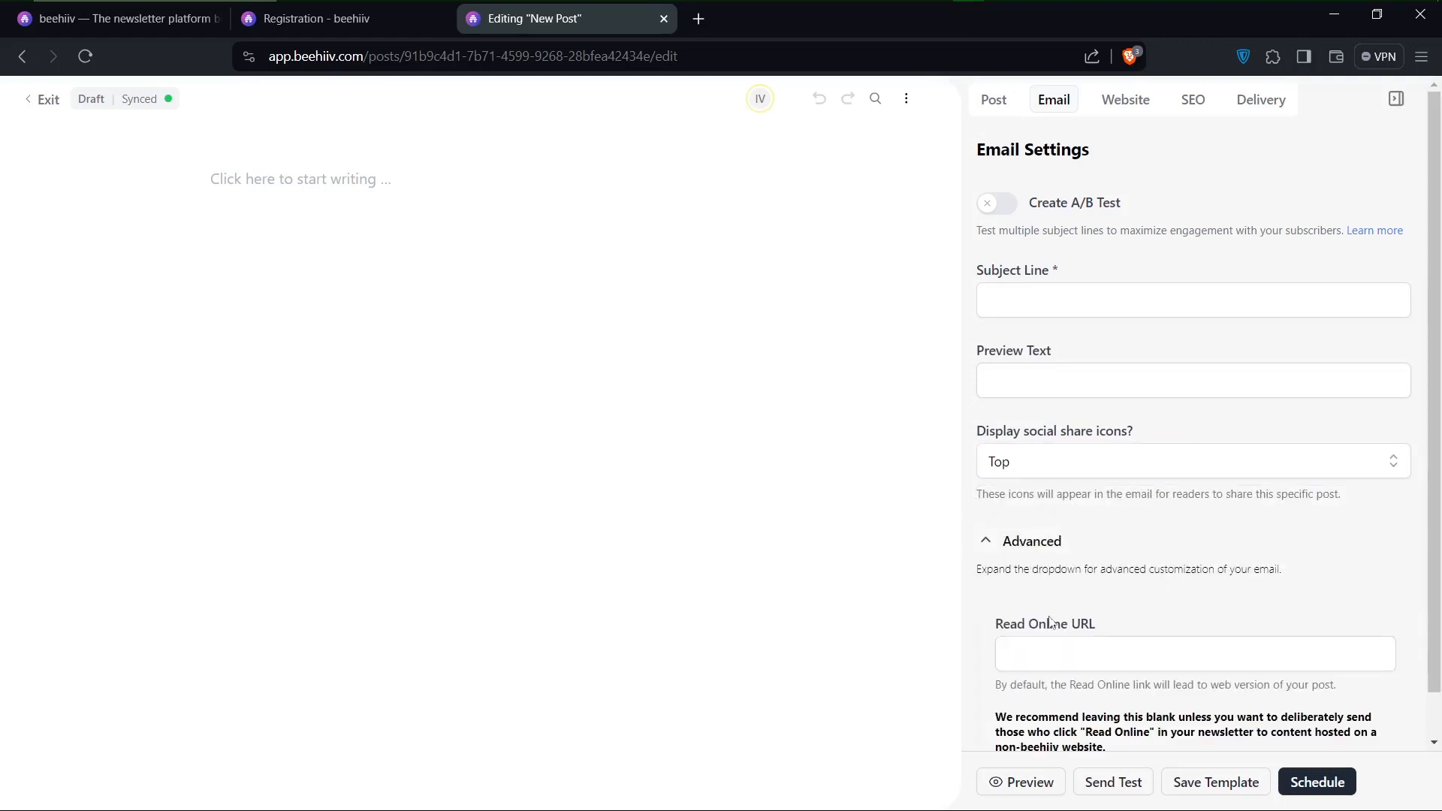
pyautogui.scroll(-1, 1050, 622)
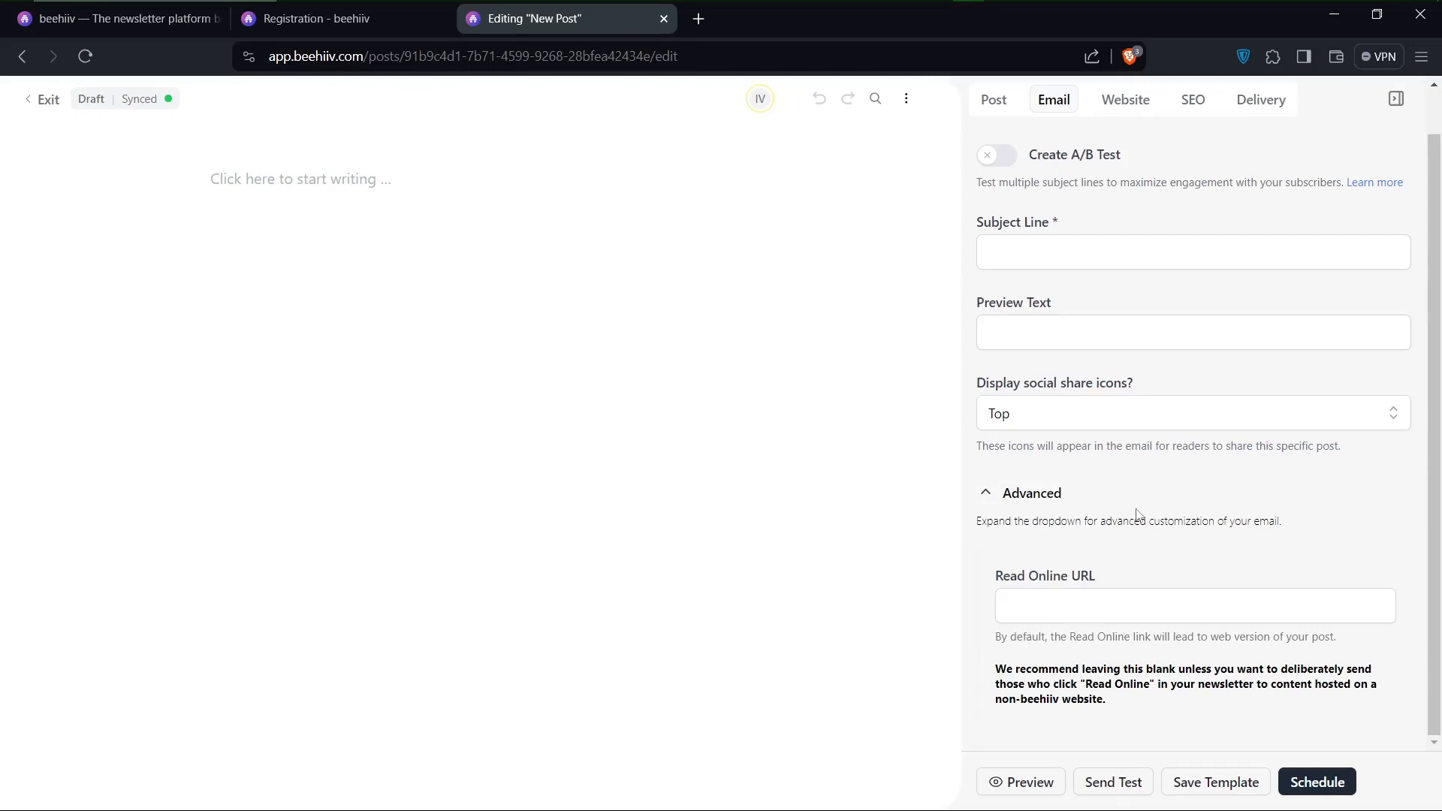
pyautogui.scroll(1, 1138, 514)
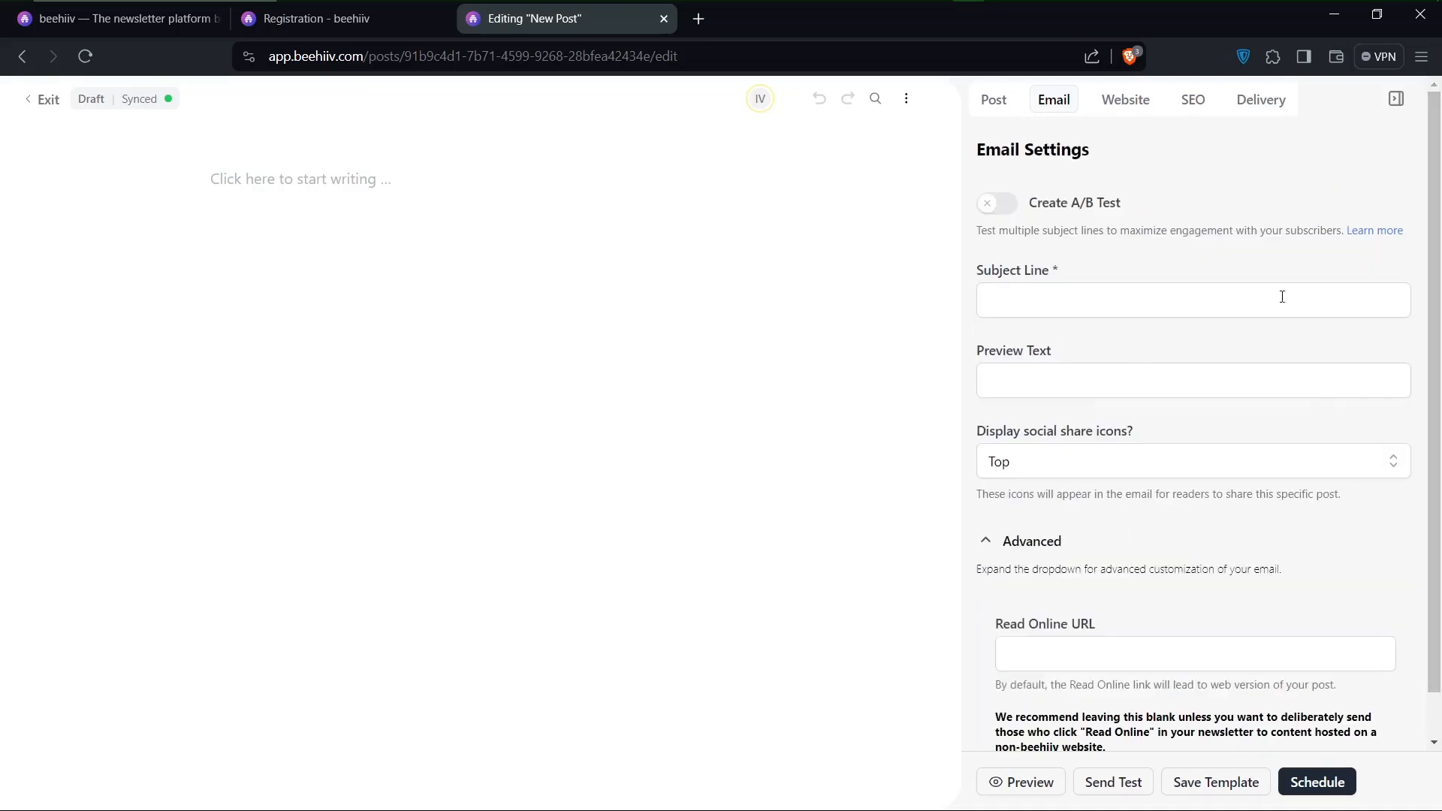
# Step: Examine the post's website settings, including the slug, the advanced email capture choices and the thumbnail section
pyautogui.click(1121, 102)
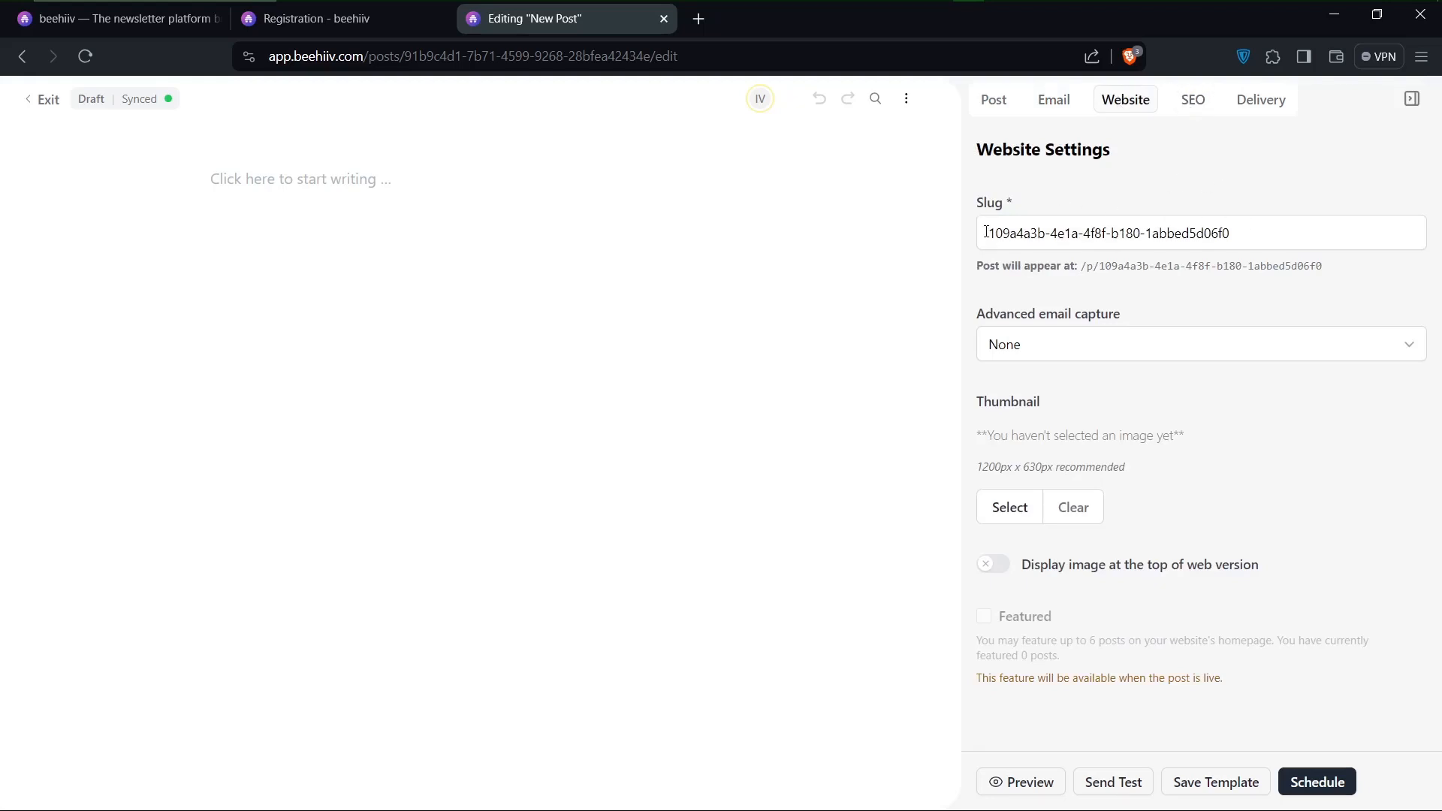
pyautogui.moveTo(986, 232); pyautogui.dragTo(1010, 234)
pyautogui.click(1065, 340)
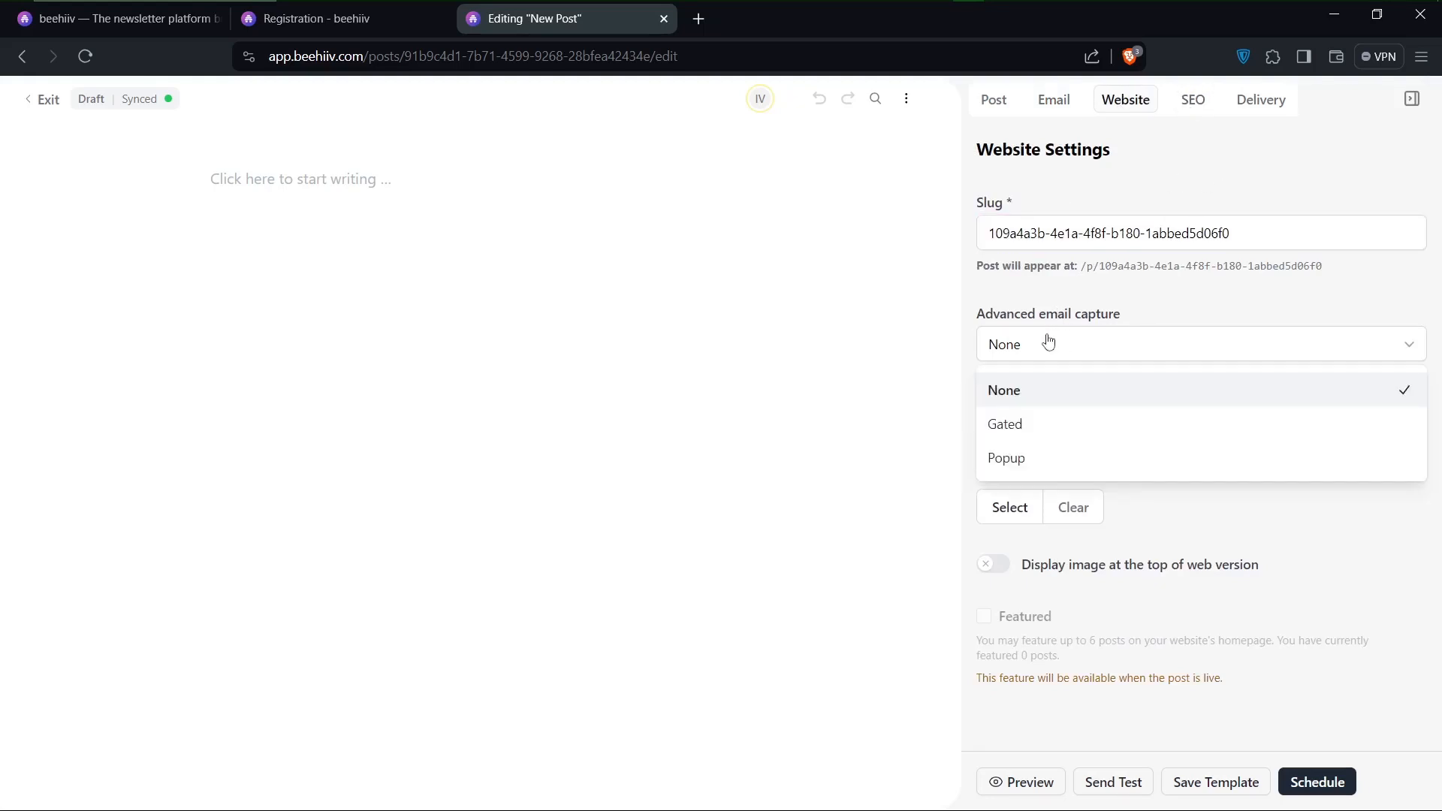
pyautogui.click(1048, 342)
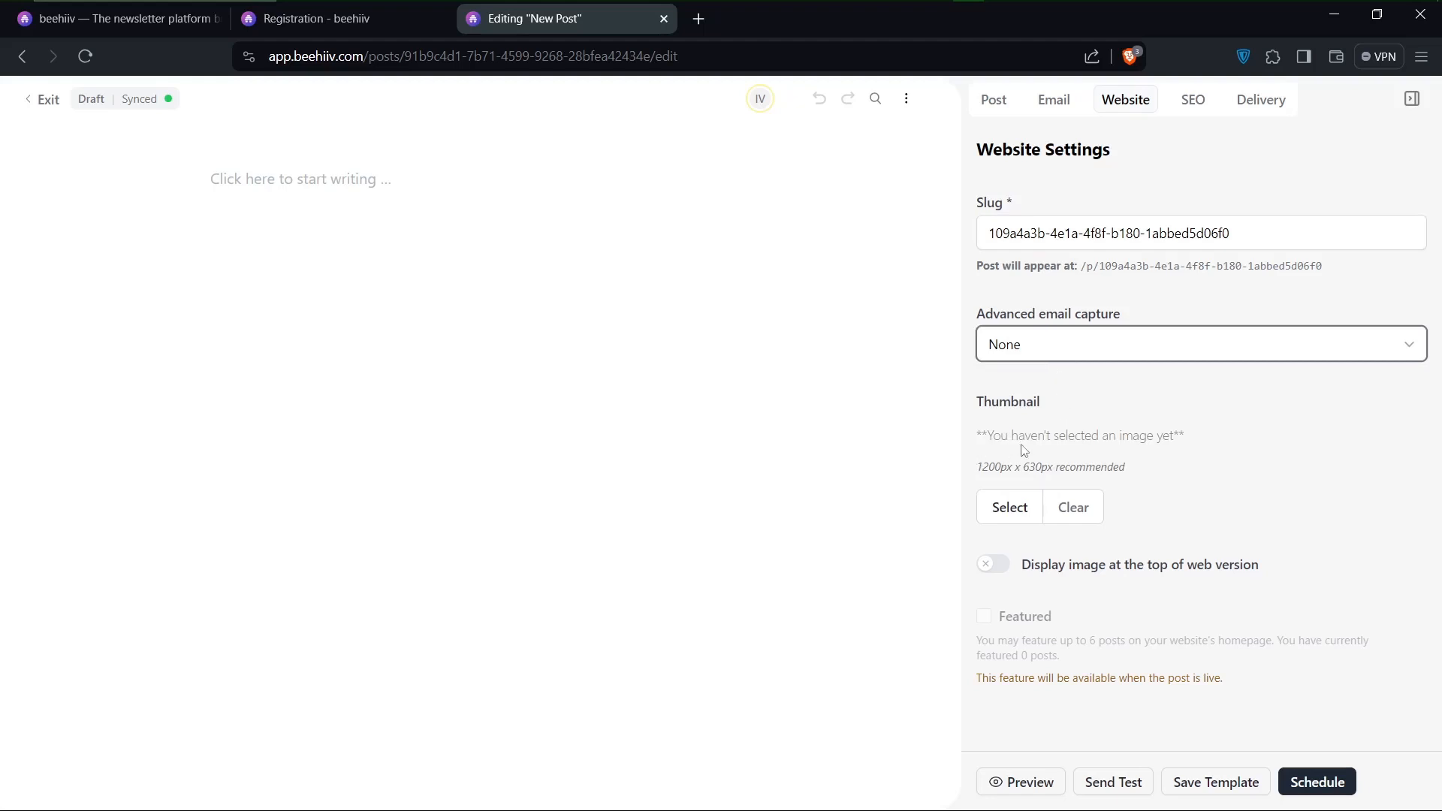
pyautogui.click(1030, 437)
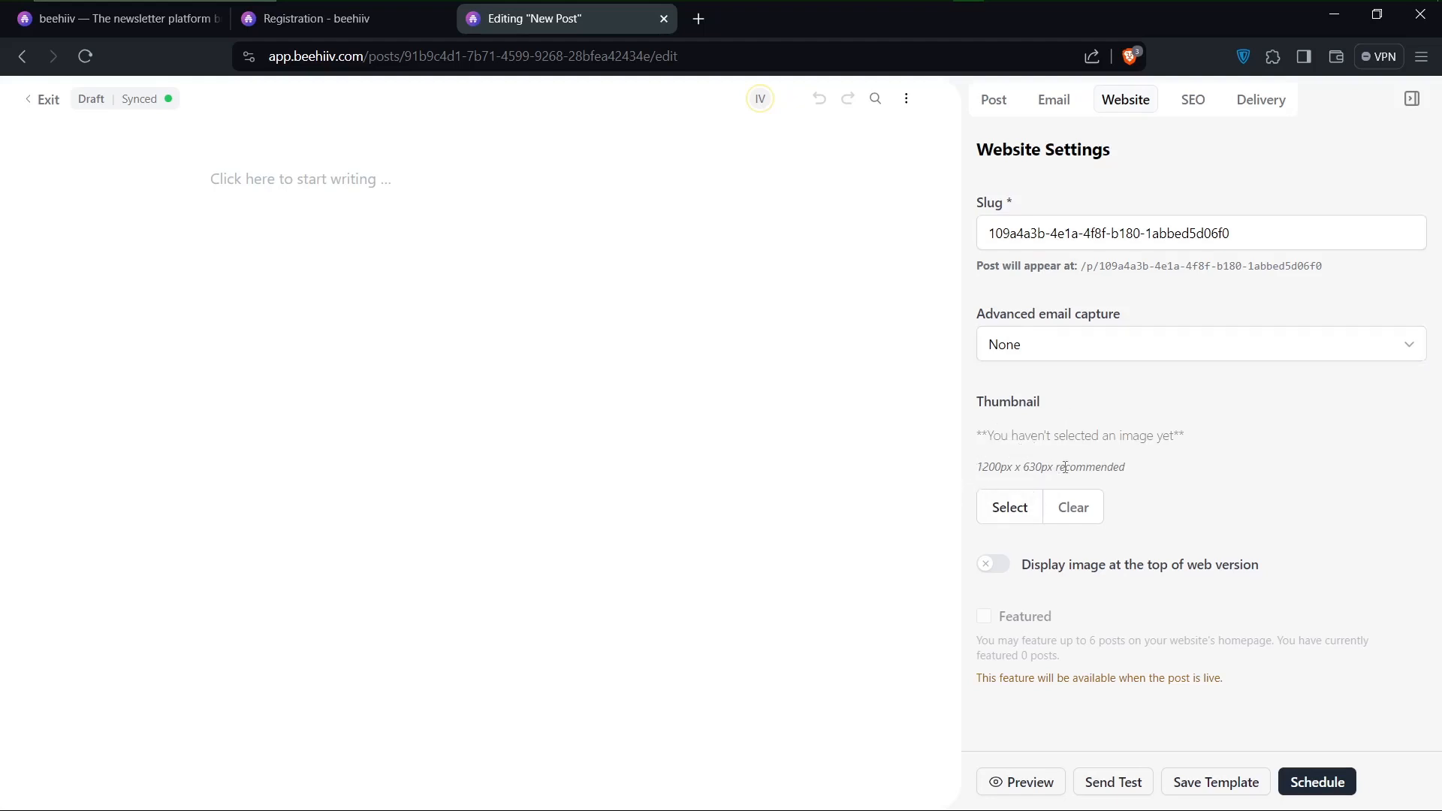
pyautogui.moveTo(993, 444); pyautogui.dragTo(1011, 444)
pyautogui.click(1229, 502)
# Step: Examine the post's SEO settings, including title, description and the advanced Open Graph and Twitter metadata fields
pyautogui.click(1193, 99)
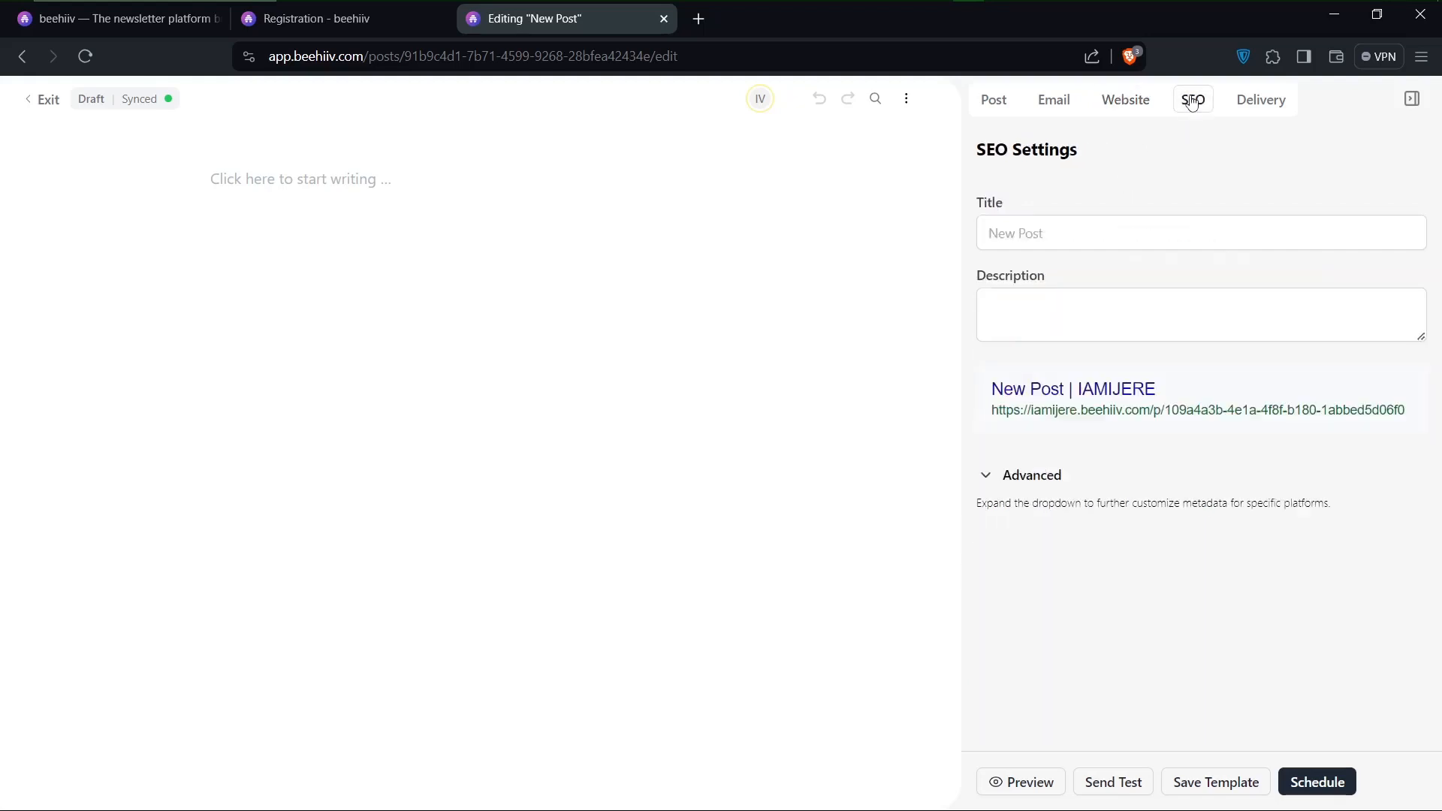
pyautogui.click(1020, 238)
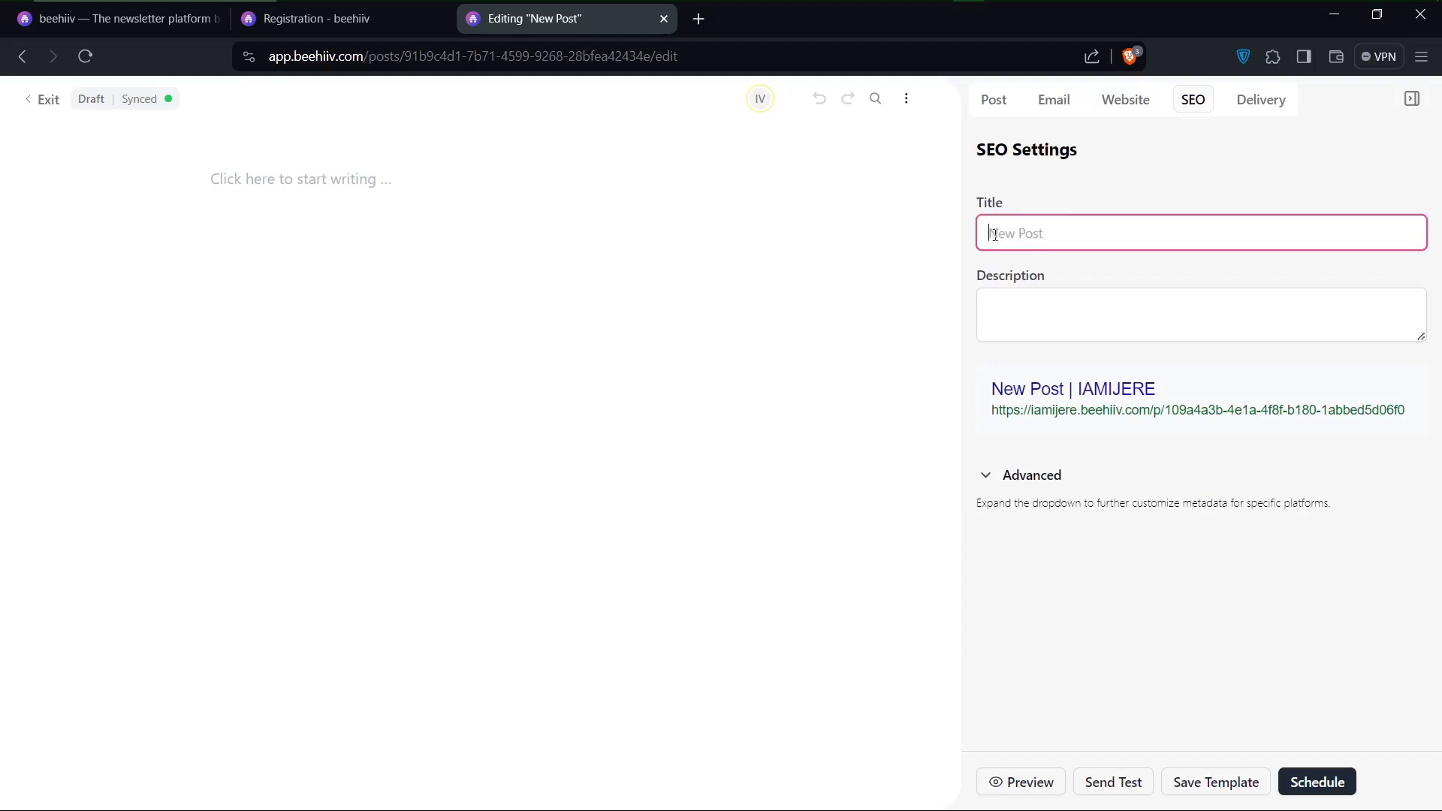
pyautogui.click(1088, 310)
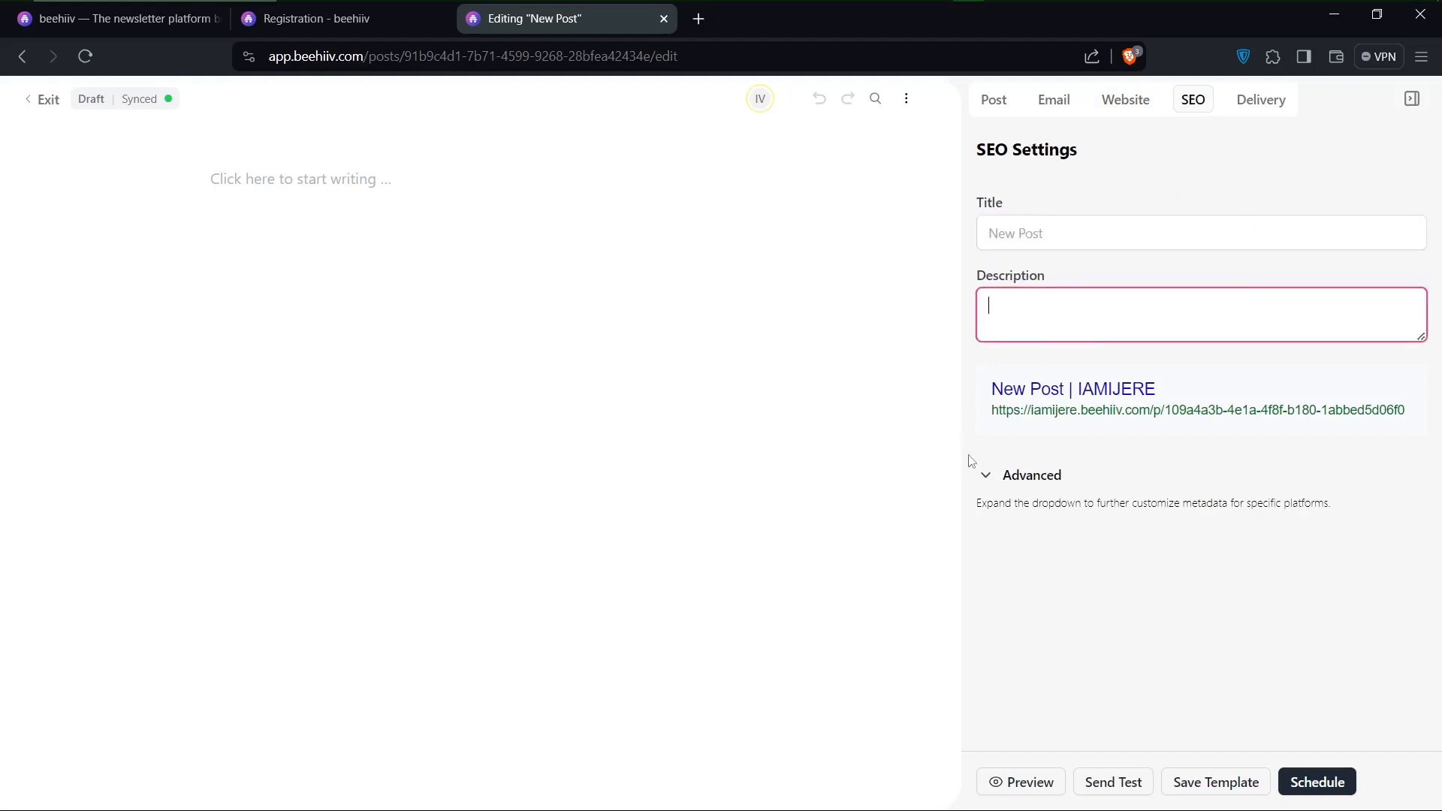
pyautogui.click(983, 484)
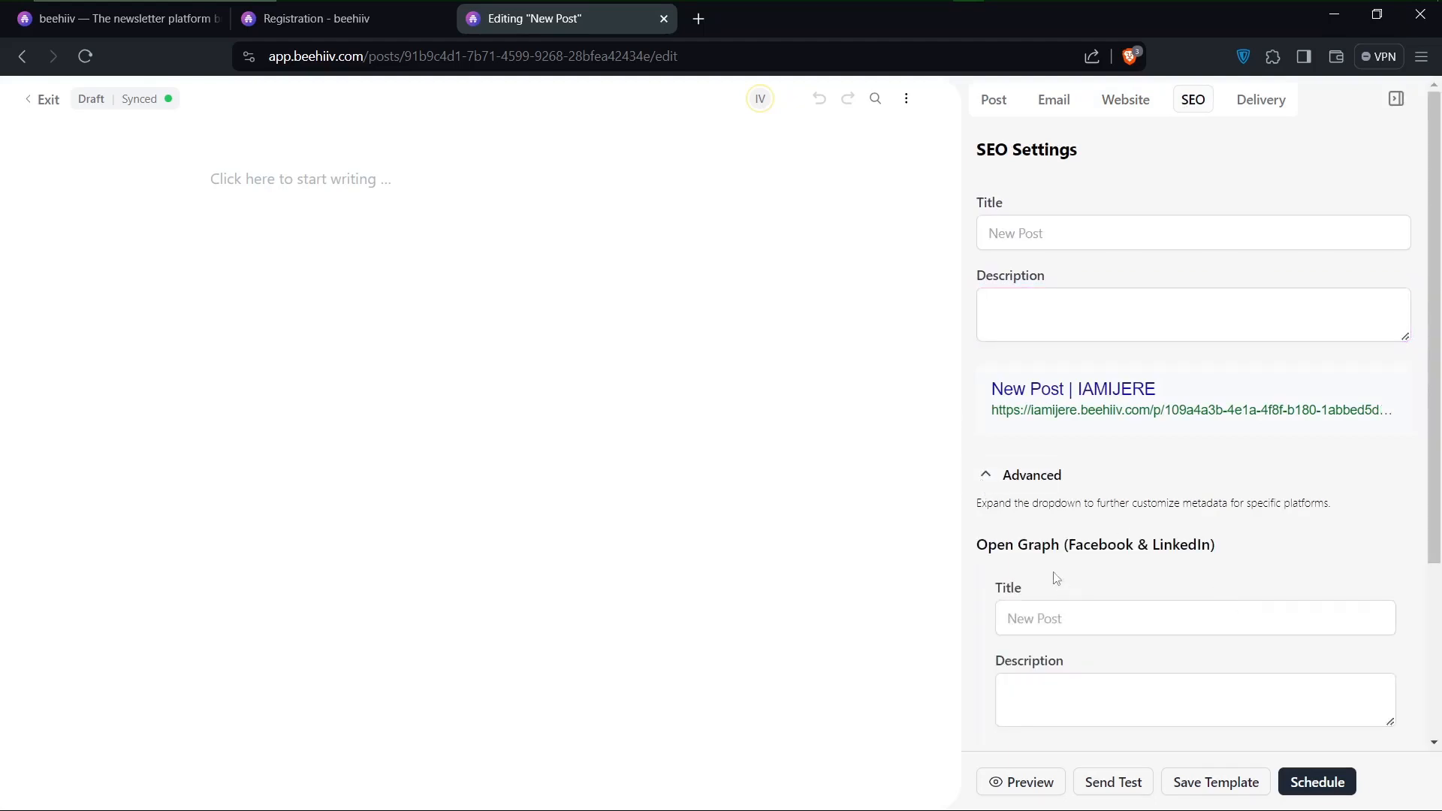
pyautogui.scroll(-2, 1056, 577)
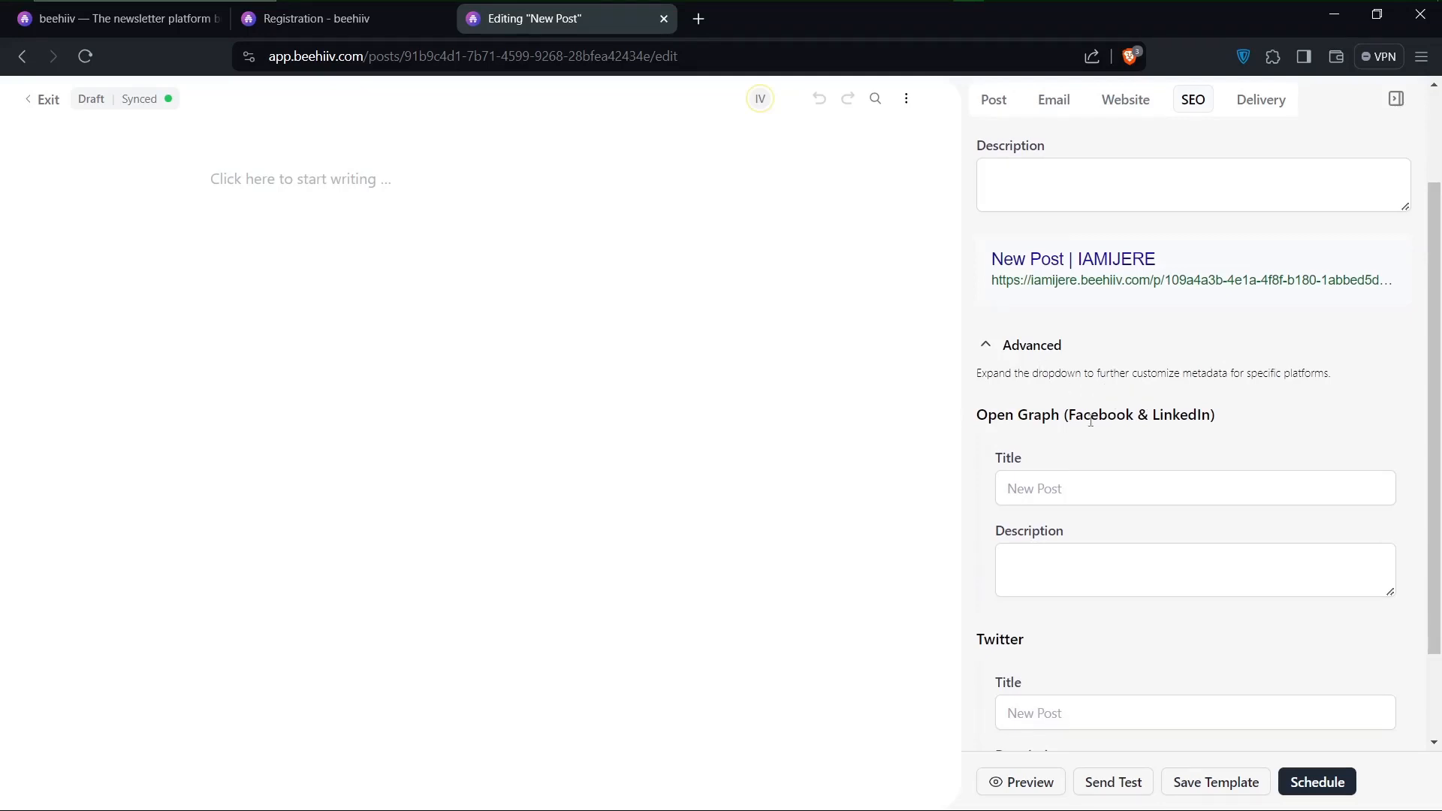
pyautogui.scroll(-2, 1114, 573)
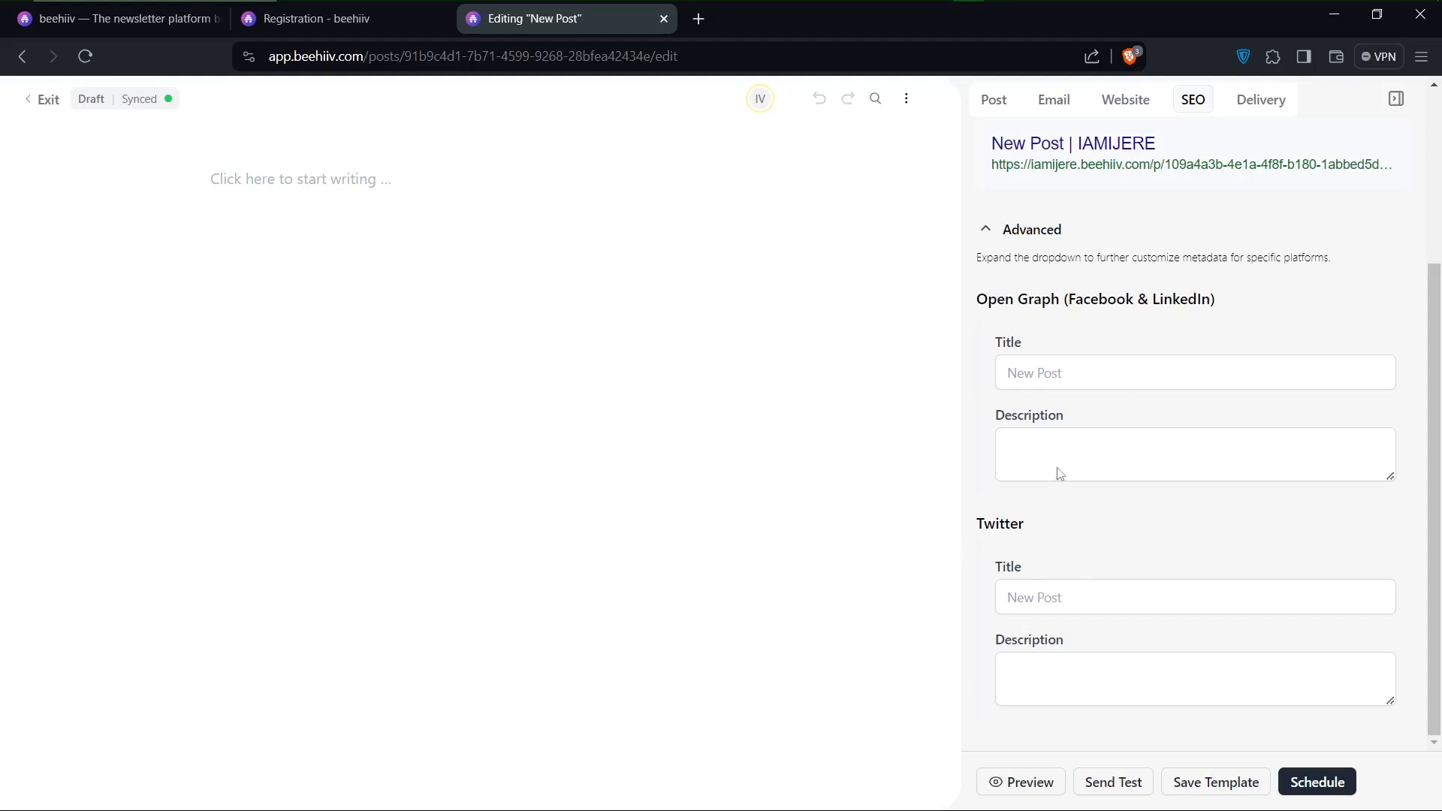
pyautogui.scroll(1, 1072, 343)
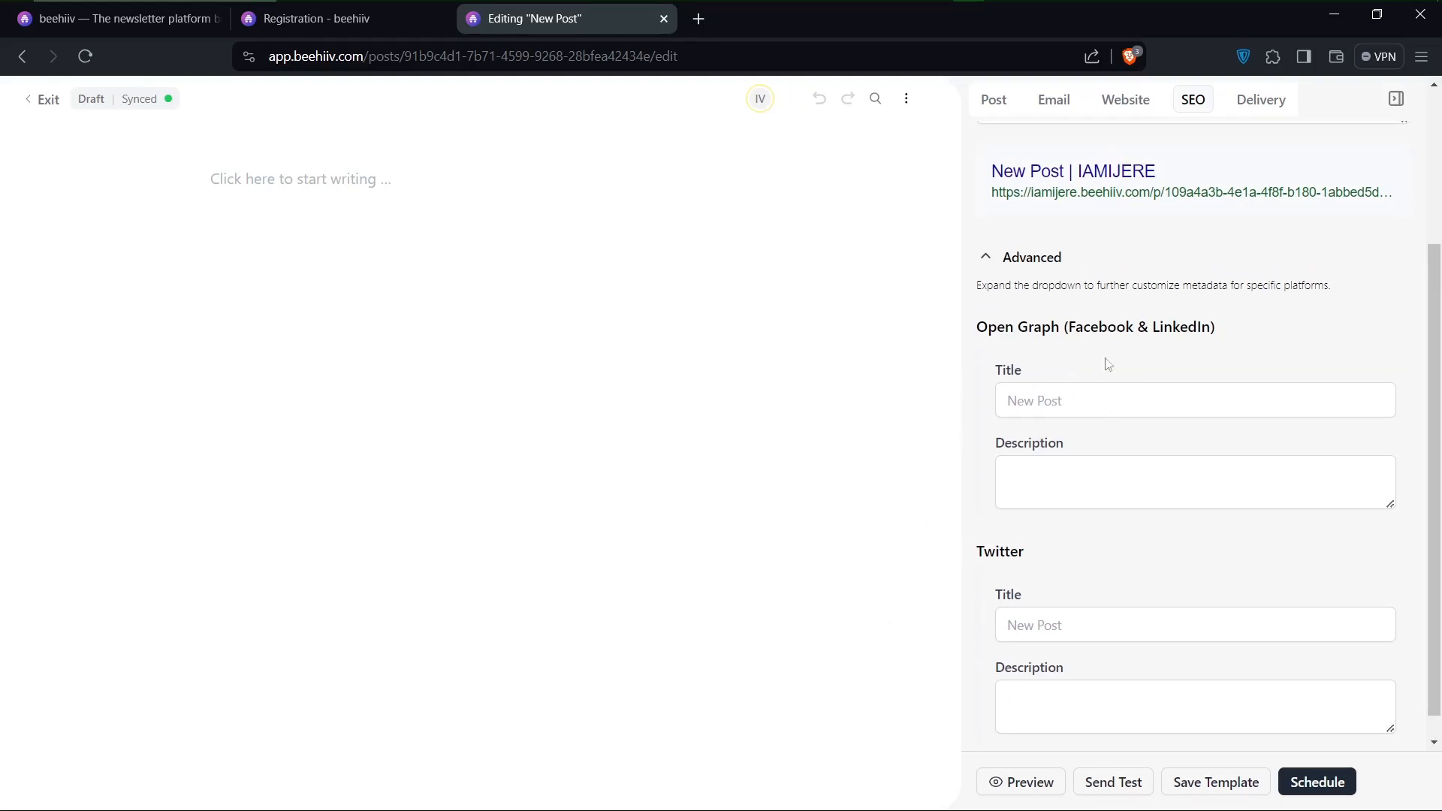
pyautogui.scroll(3, 1104, 368)
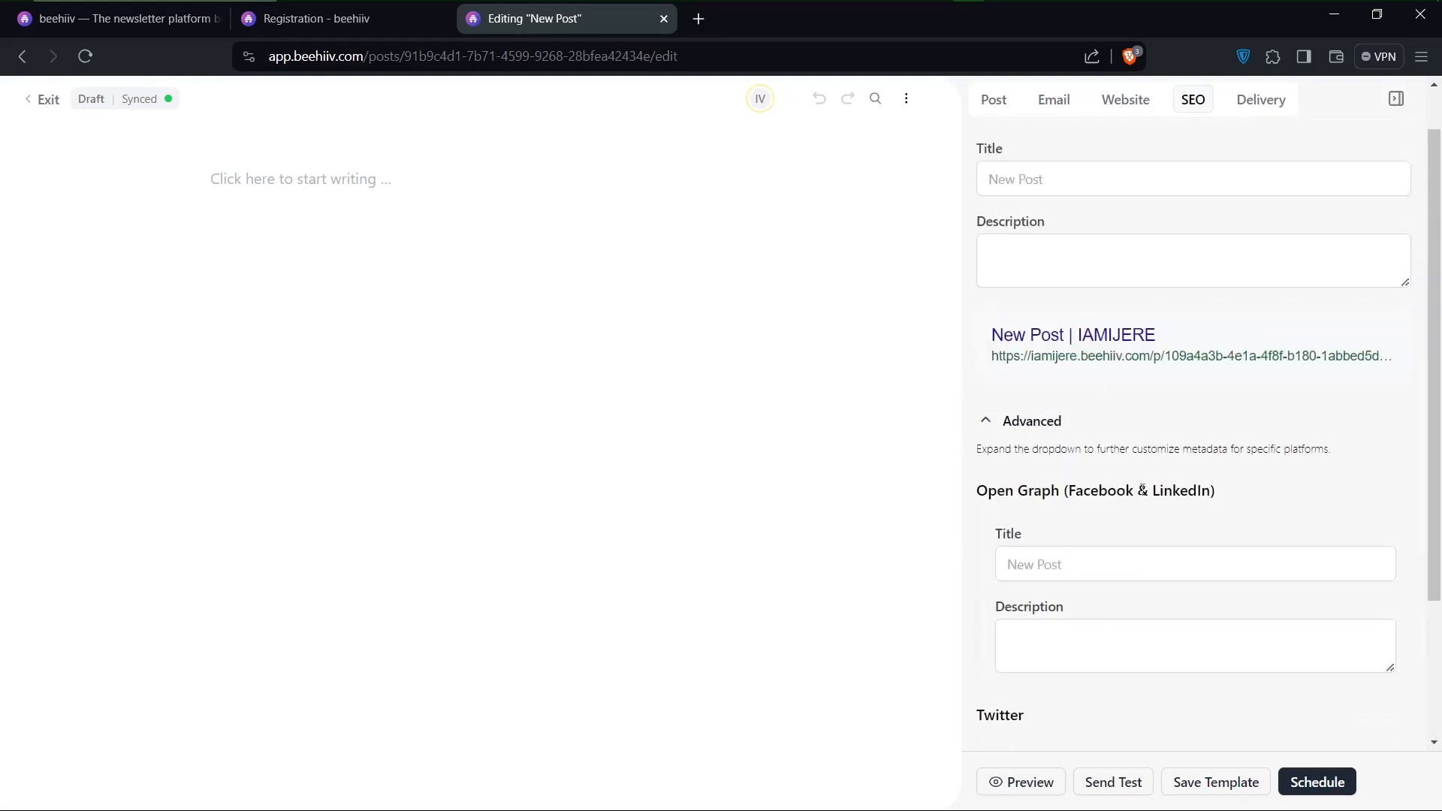
# Step: Review the post's delivery settings for email recipients, segments, web access and summary, and return to the general post settings
pyautogui.click(1245, 114)
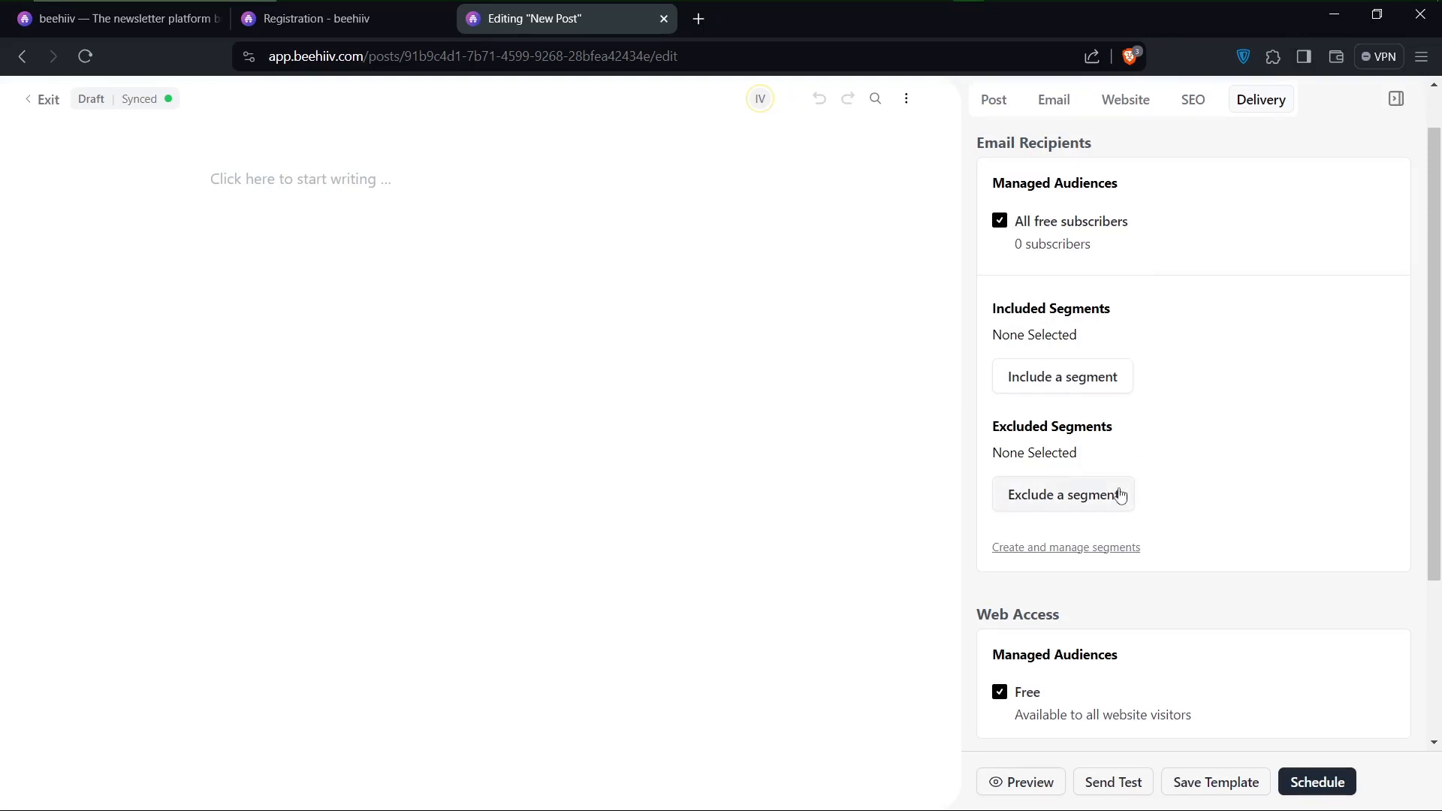
pyautogui.scroll(-3, 1120, 492)
pyautogui.scroll(4, 1120, 493)
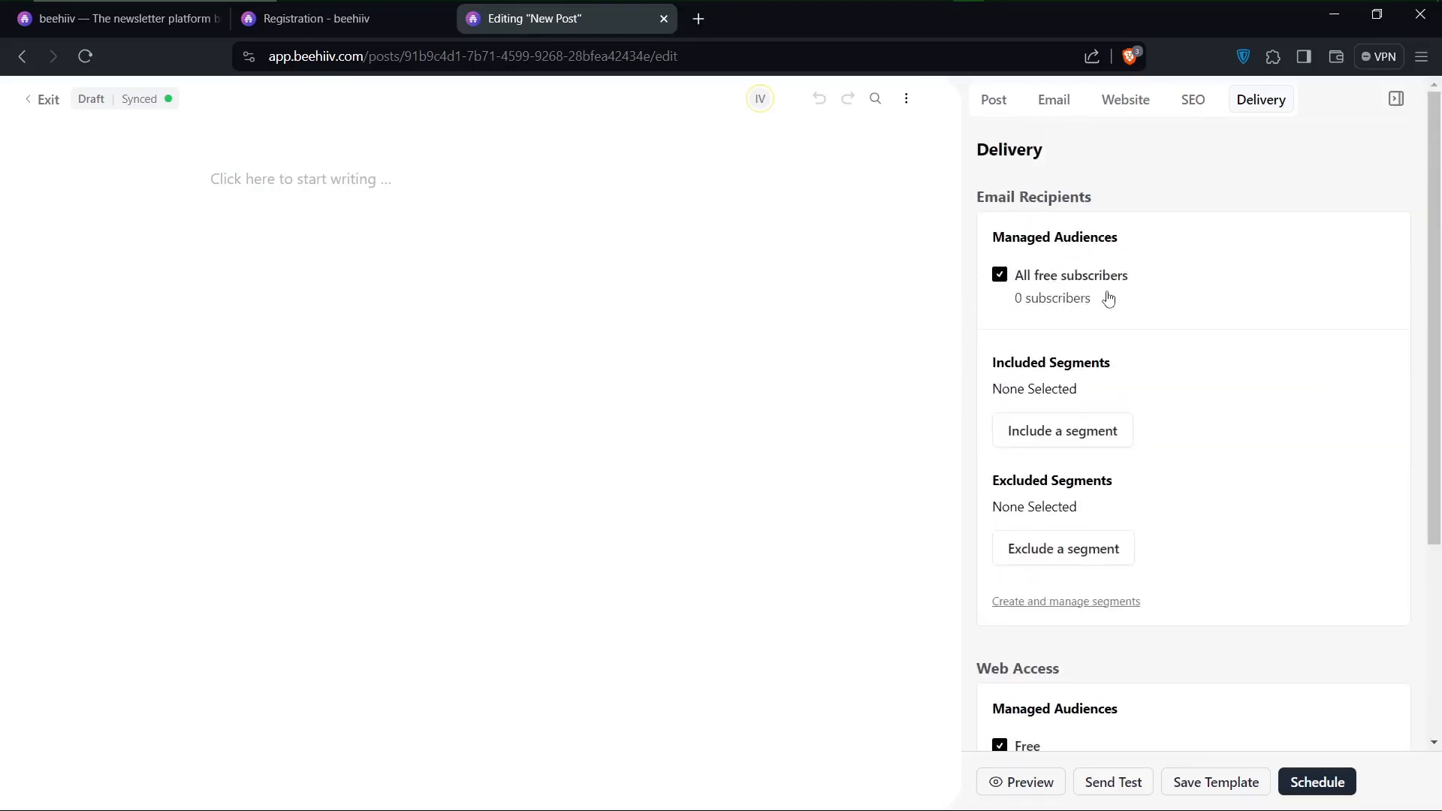
pyautogui.scroll(-3, 1126, 647)
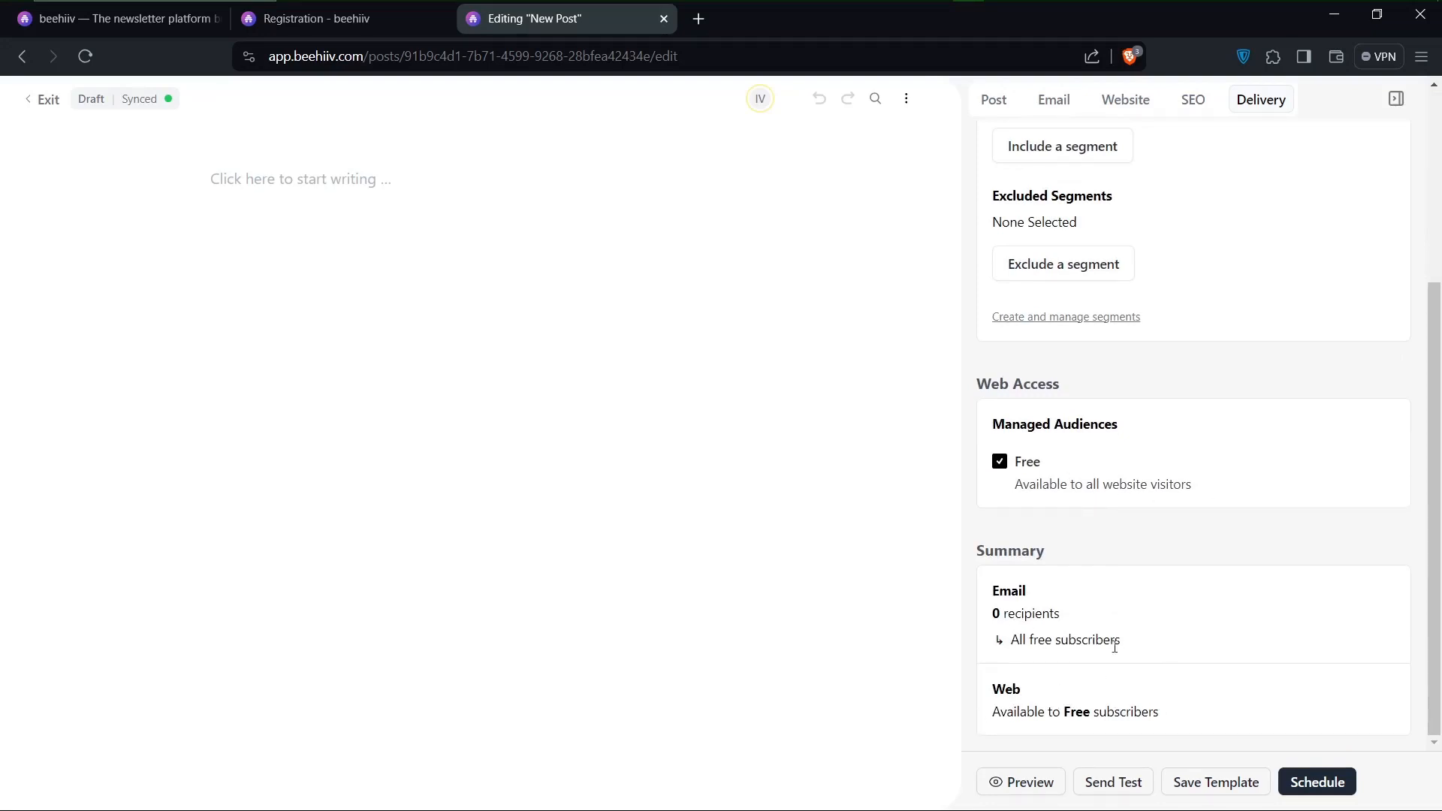
pyautogui.scroll(3, 1228, 408)
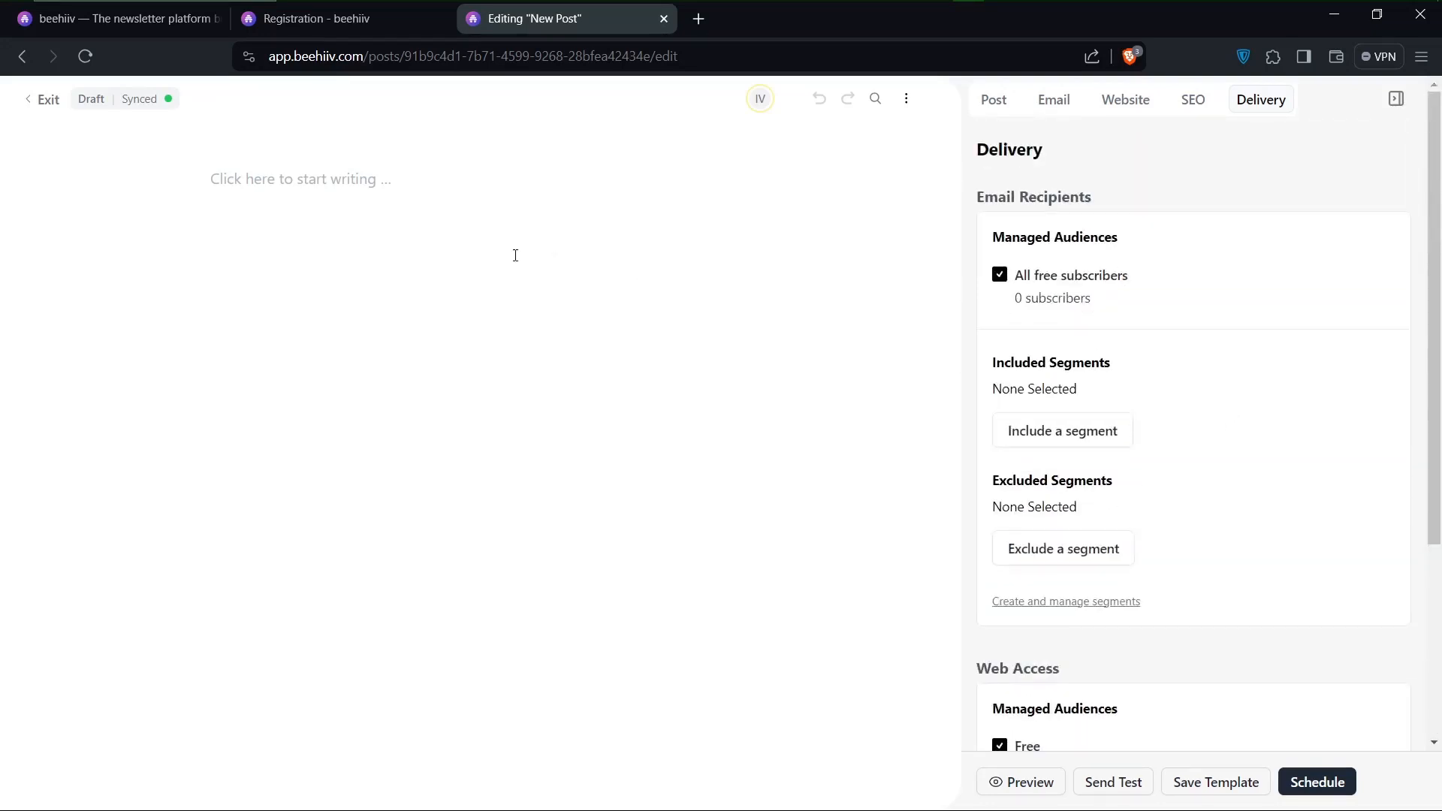
pyautogui.click(1007, 103)
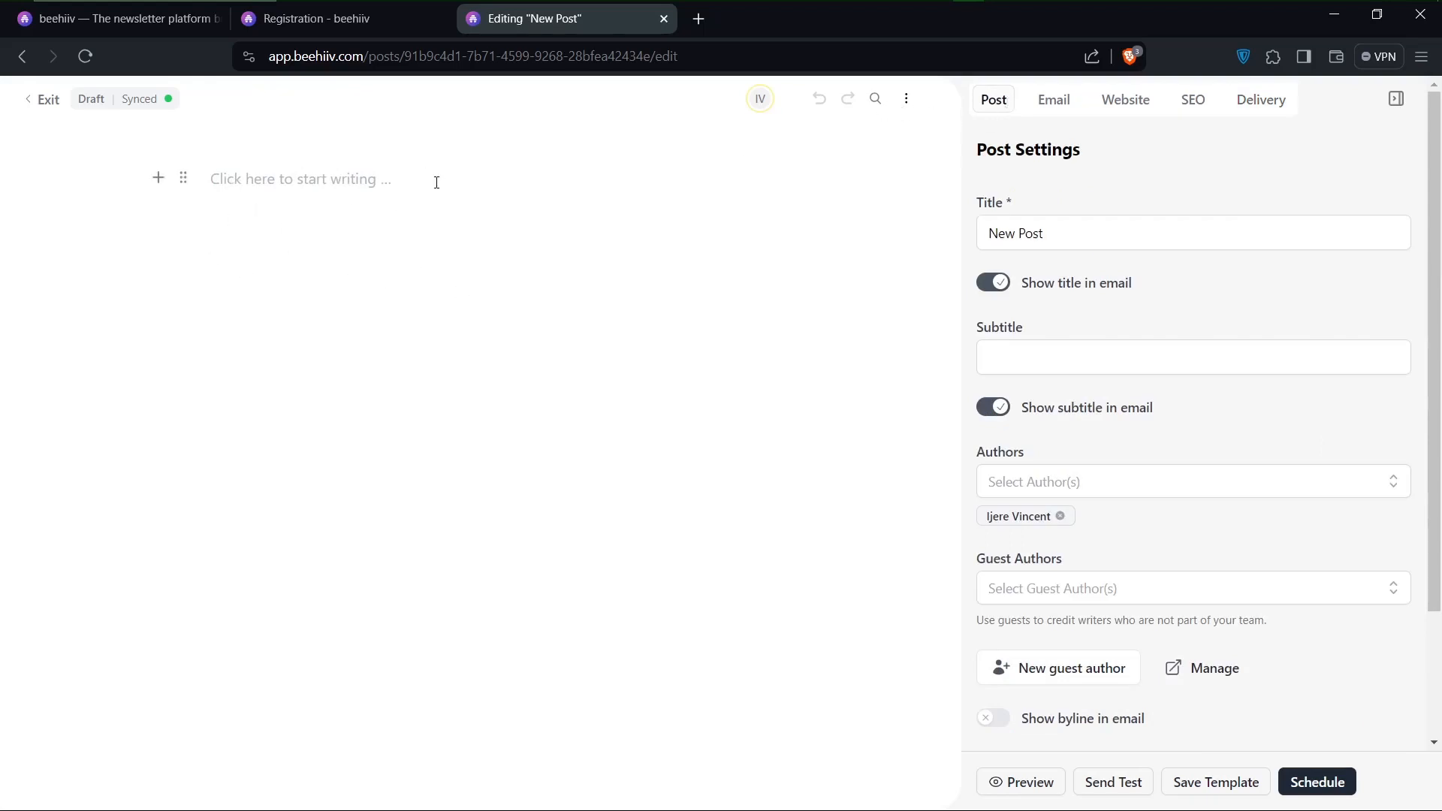
pyautogui.click(274, 177)
pyautogui.click(159, 178)
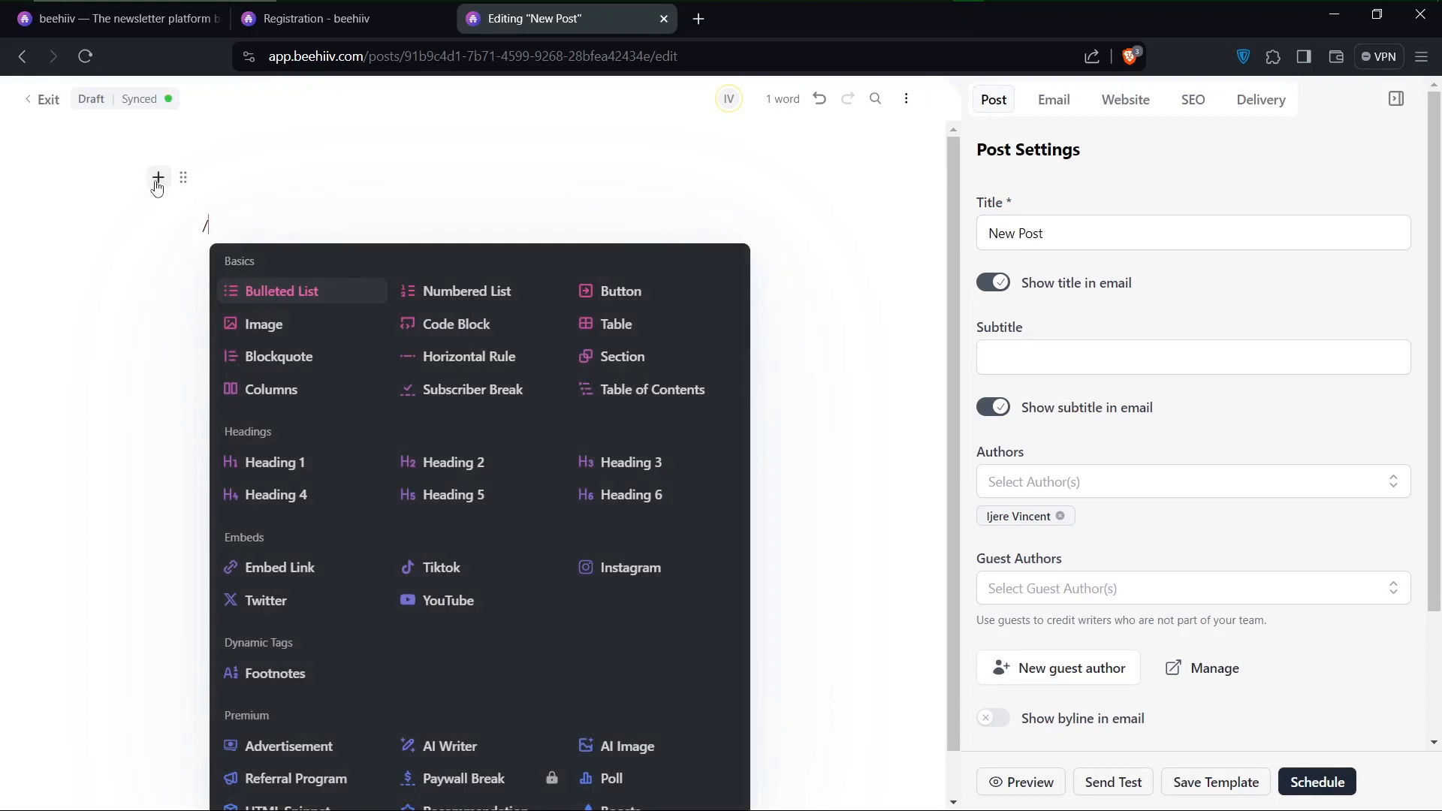
pyautogui.press('Escape')
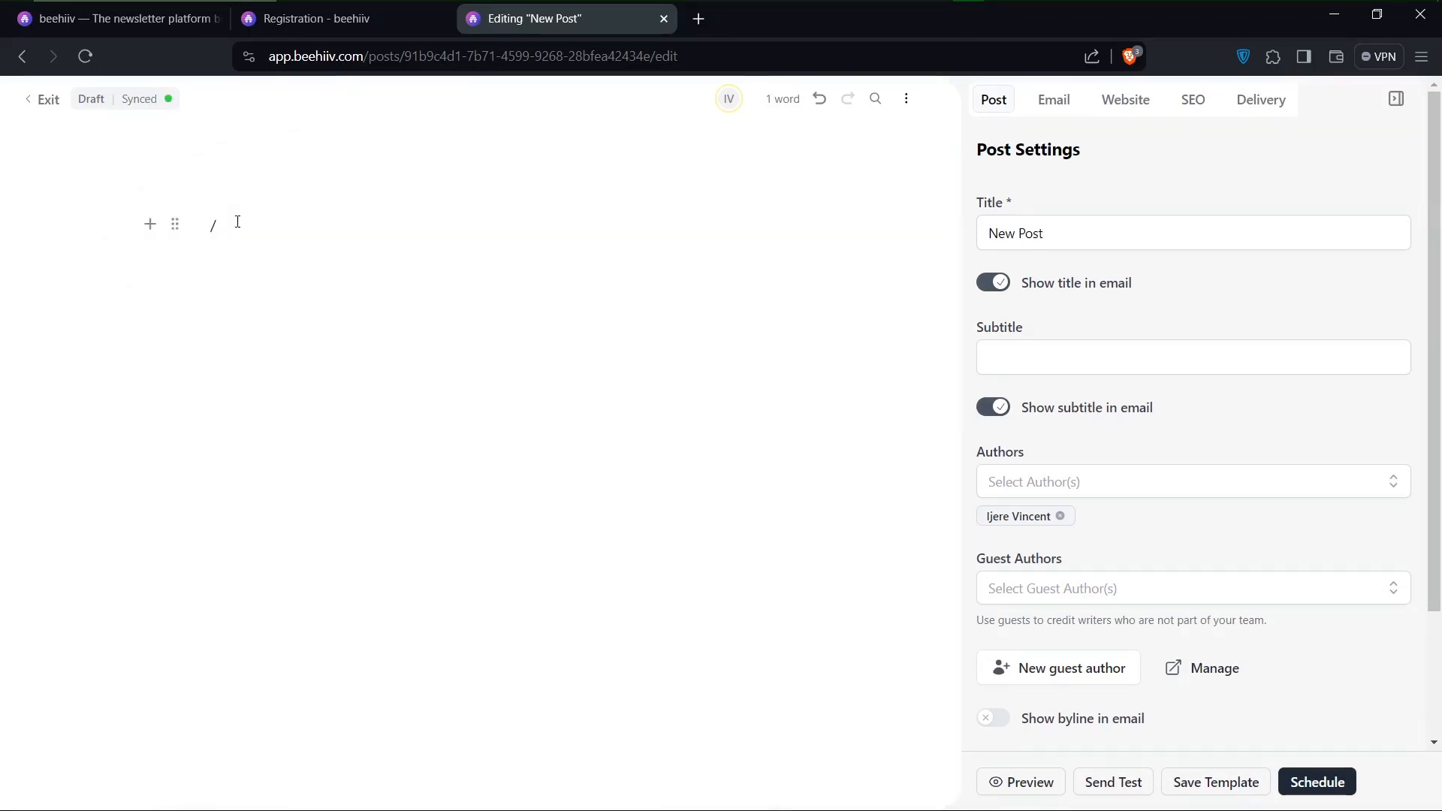
pyautogui.press('BackSpace')
# Step: Insert an image block in the post body and upload the "Default_Create_a_bold_and_dynamic_neo..." JPG from Downloads into it
pyautogui.click(157, 224)
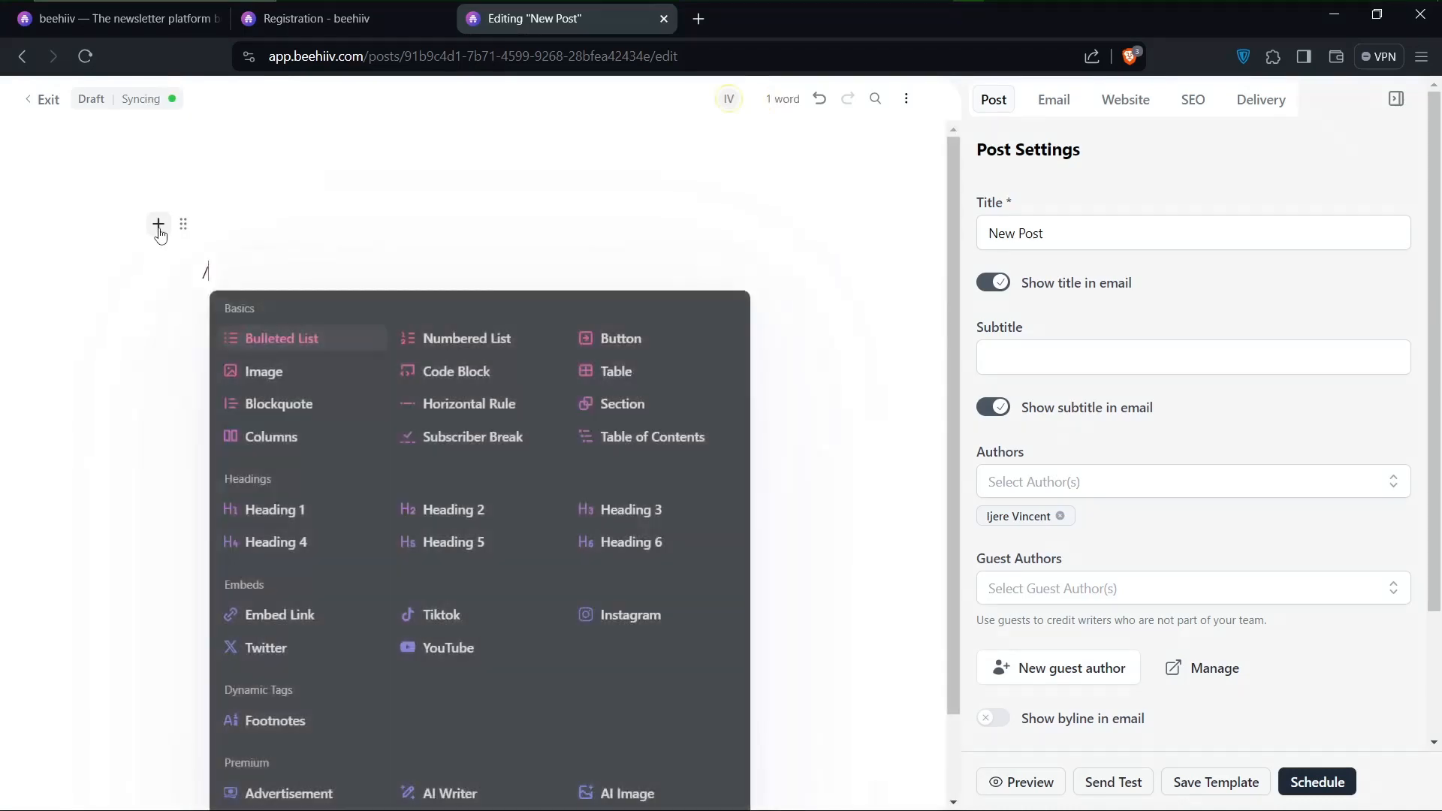
pyautogui.scroll(-2, 387, 390)
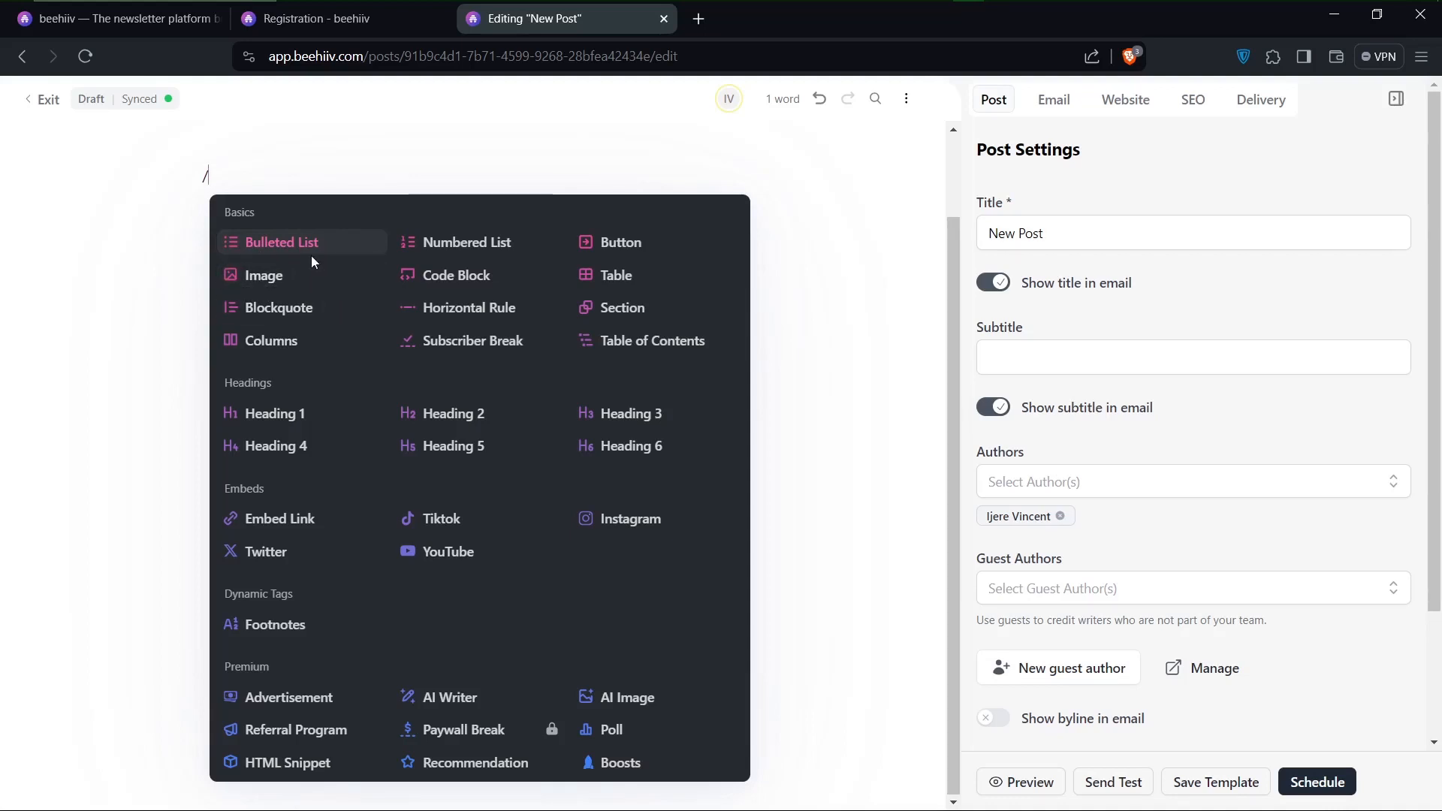
pyautogui.click(286, 277)
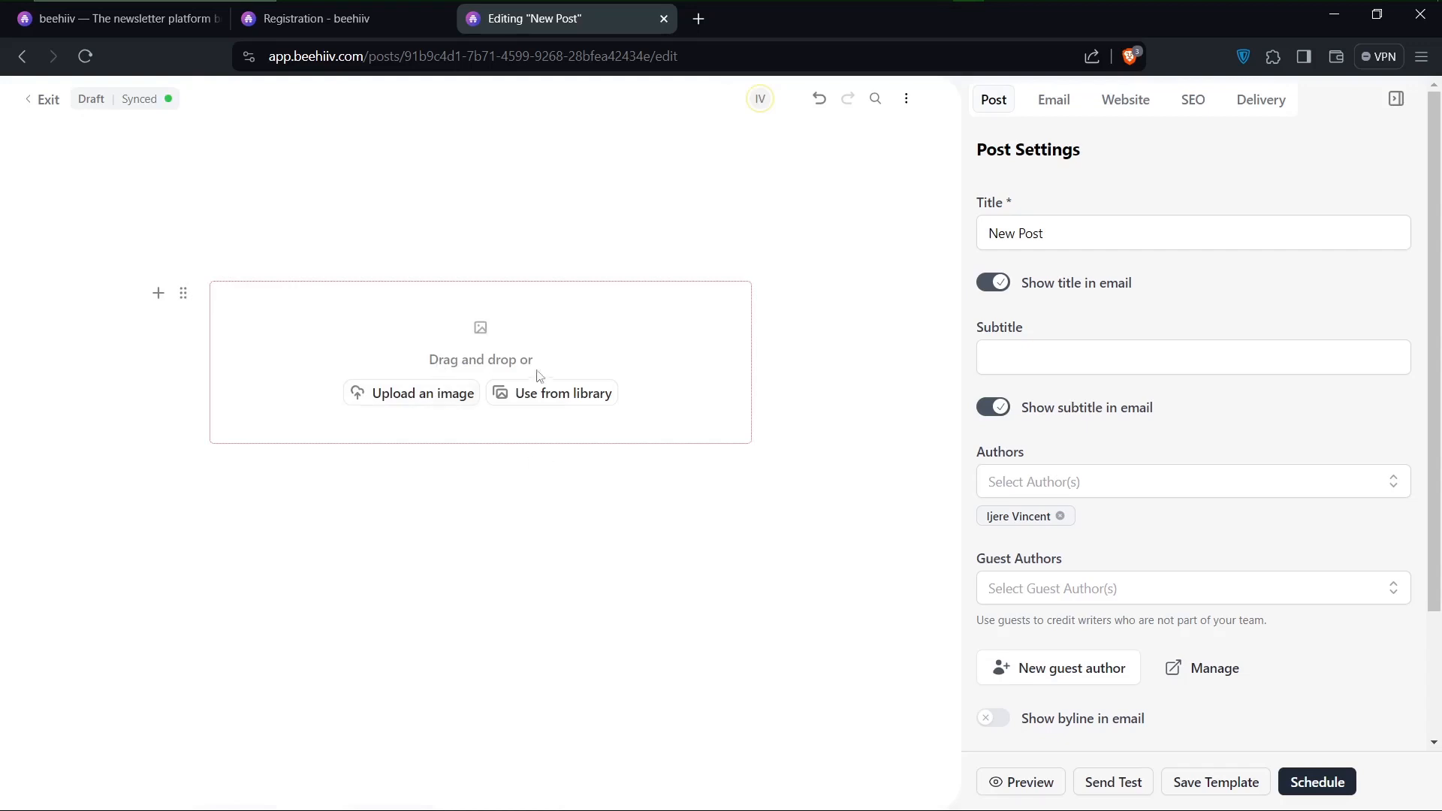
pyautogui.click(423, 396)
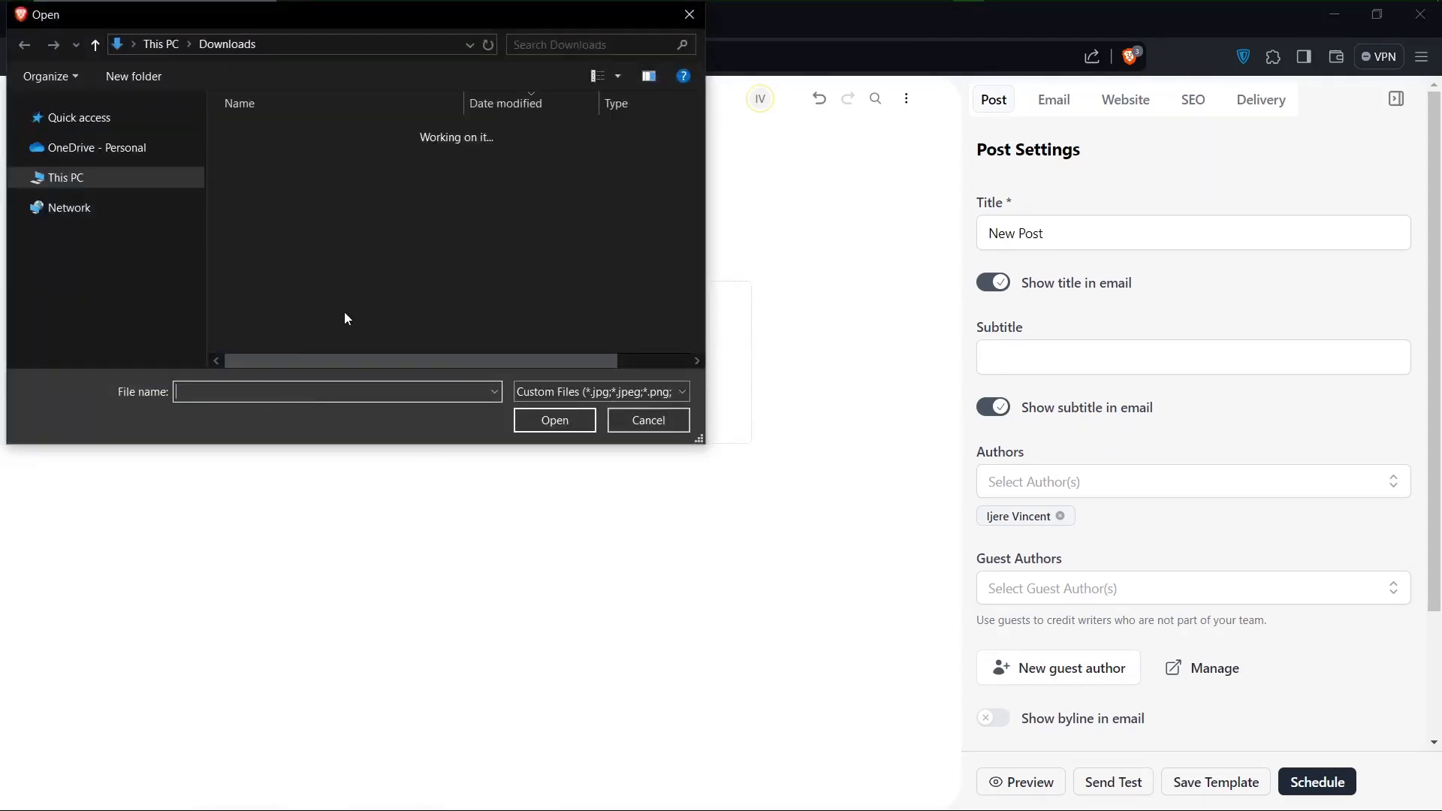
pyautogui.click(250, 176)
pyautogui.click(360, 224)
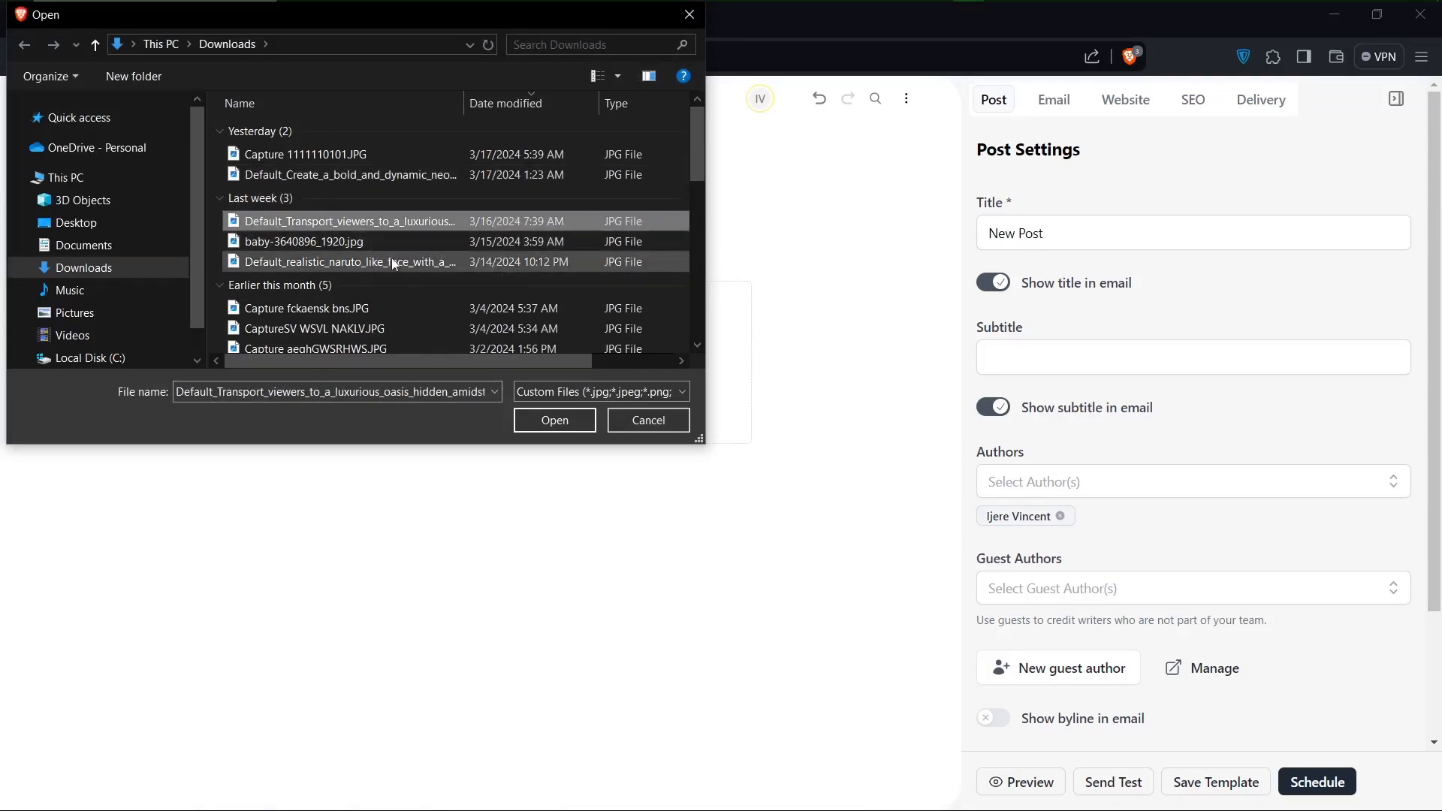
pyautogui.click(327, 176)
pyautogui.click(557, 419)
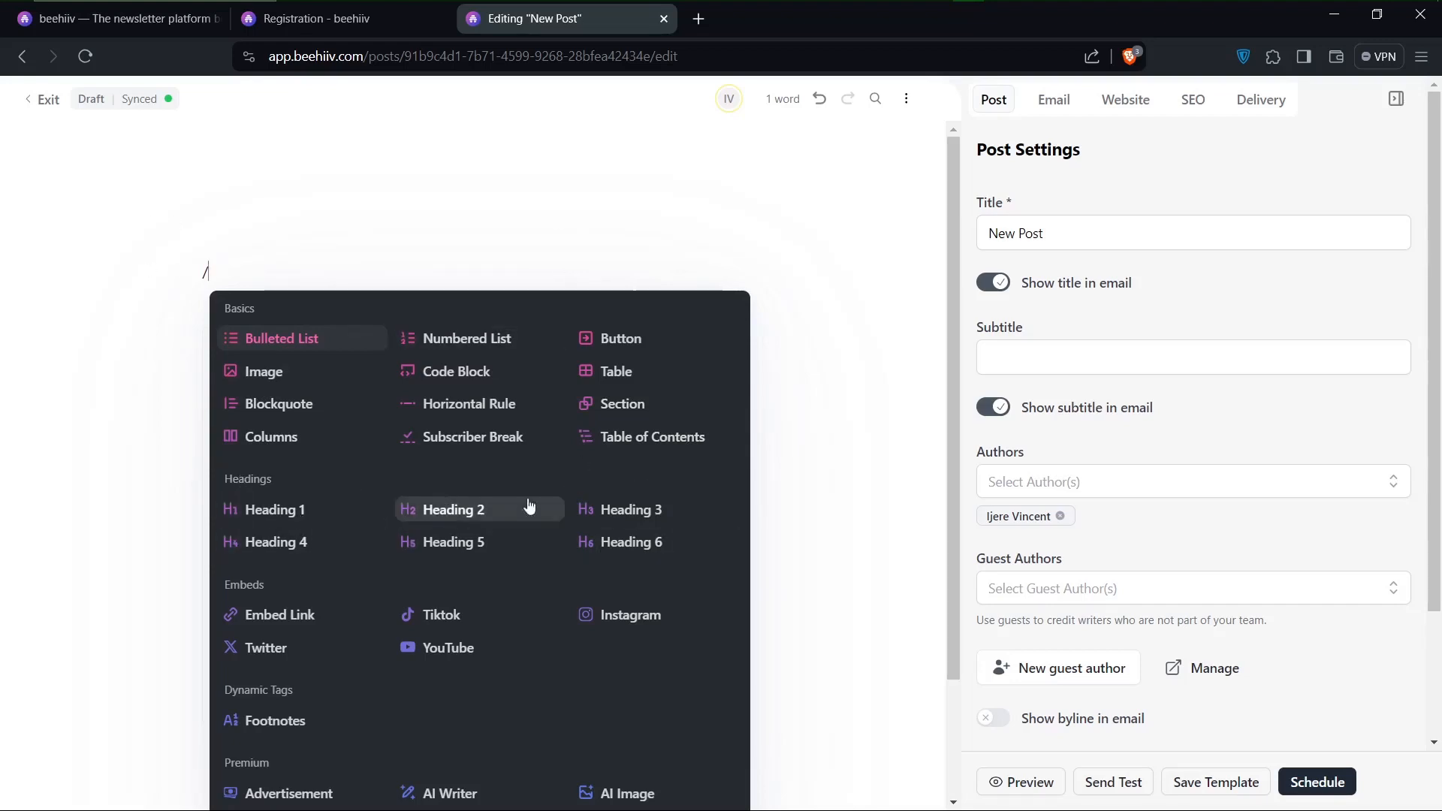
# Step: Add a Heading 1 block above the image with the text "Big Faces In Tech"
pyautogui.click(292, 520)
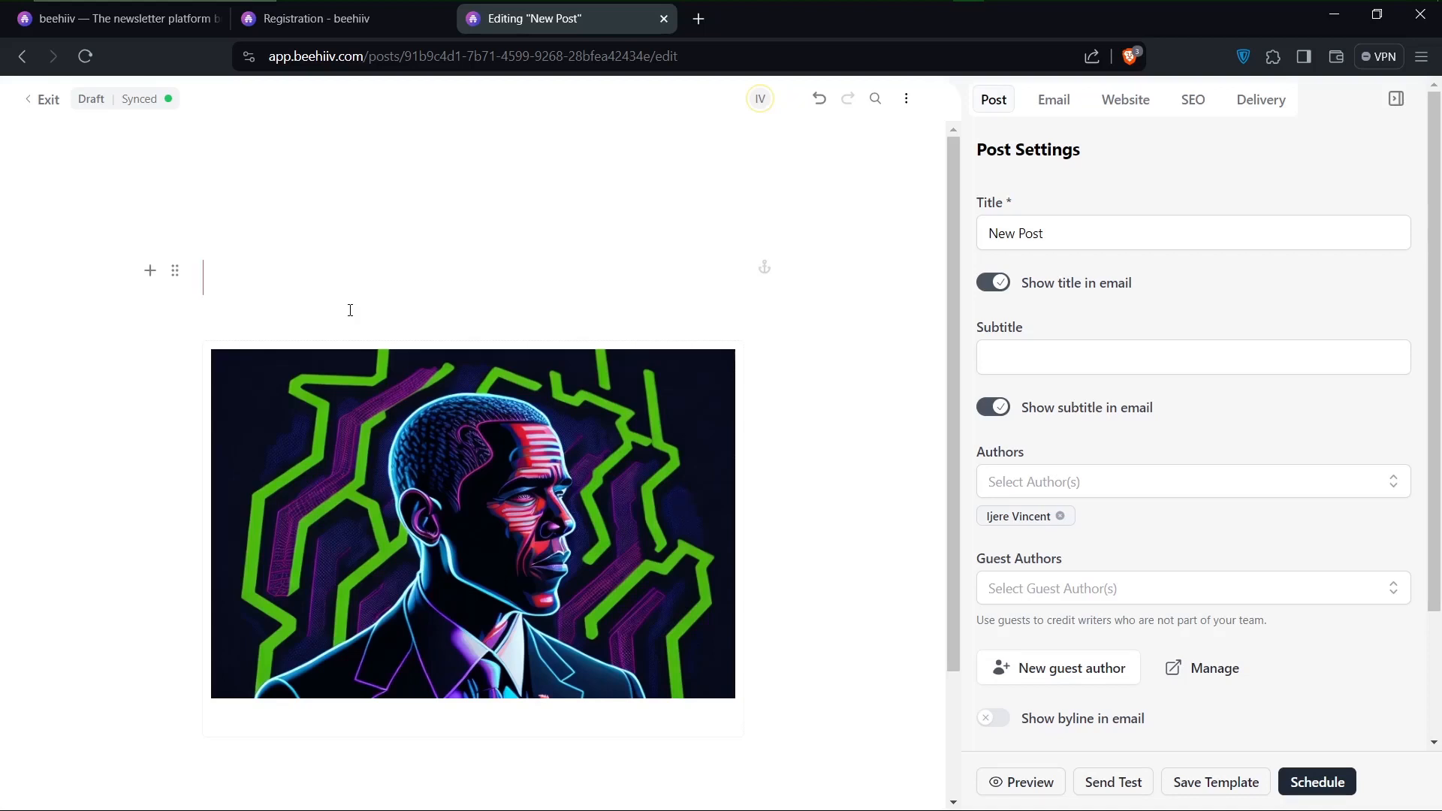
pyautogui.write('Big F')
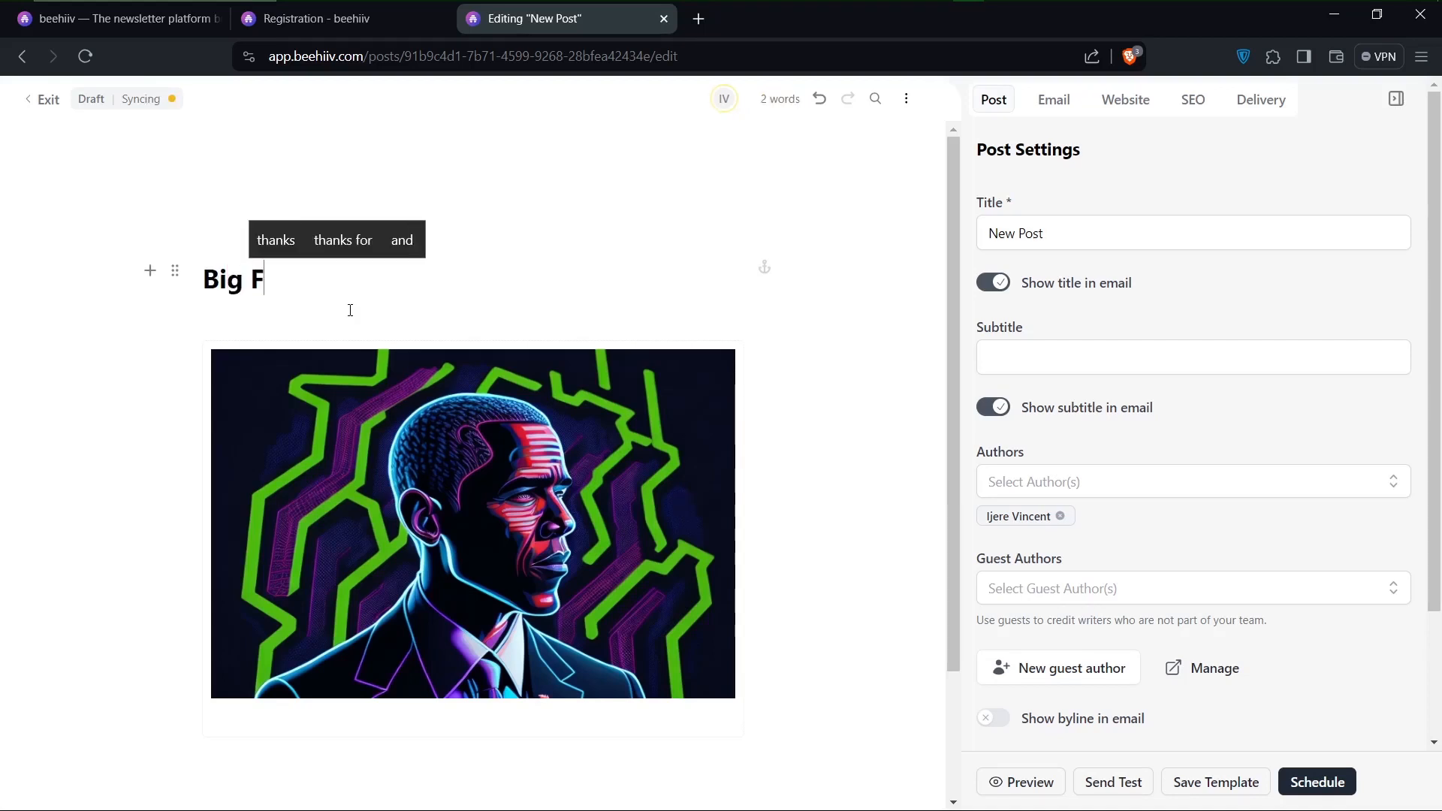
pyautogui.write('aces ')
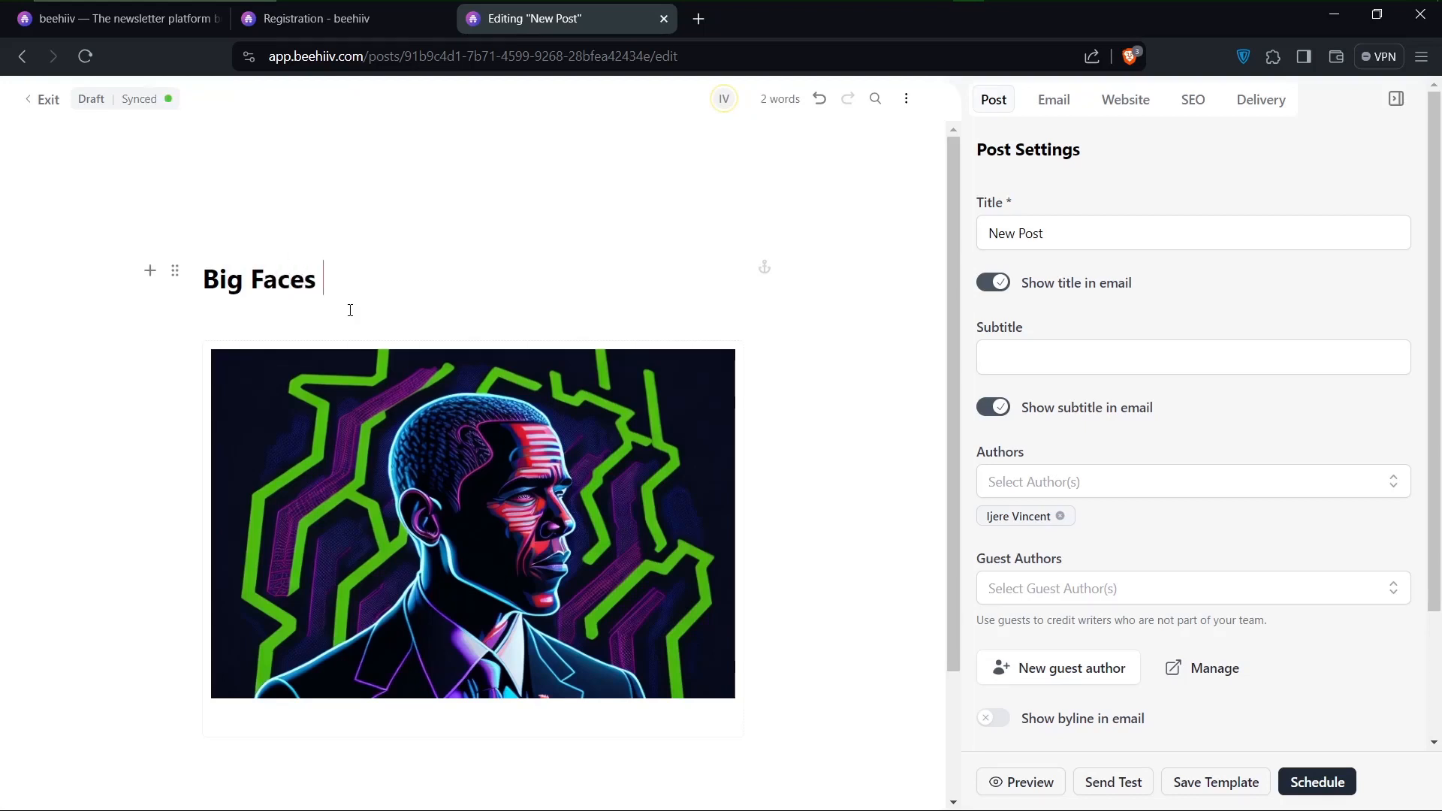
pyautogui.write('In ')
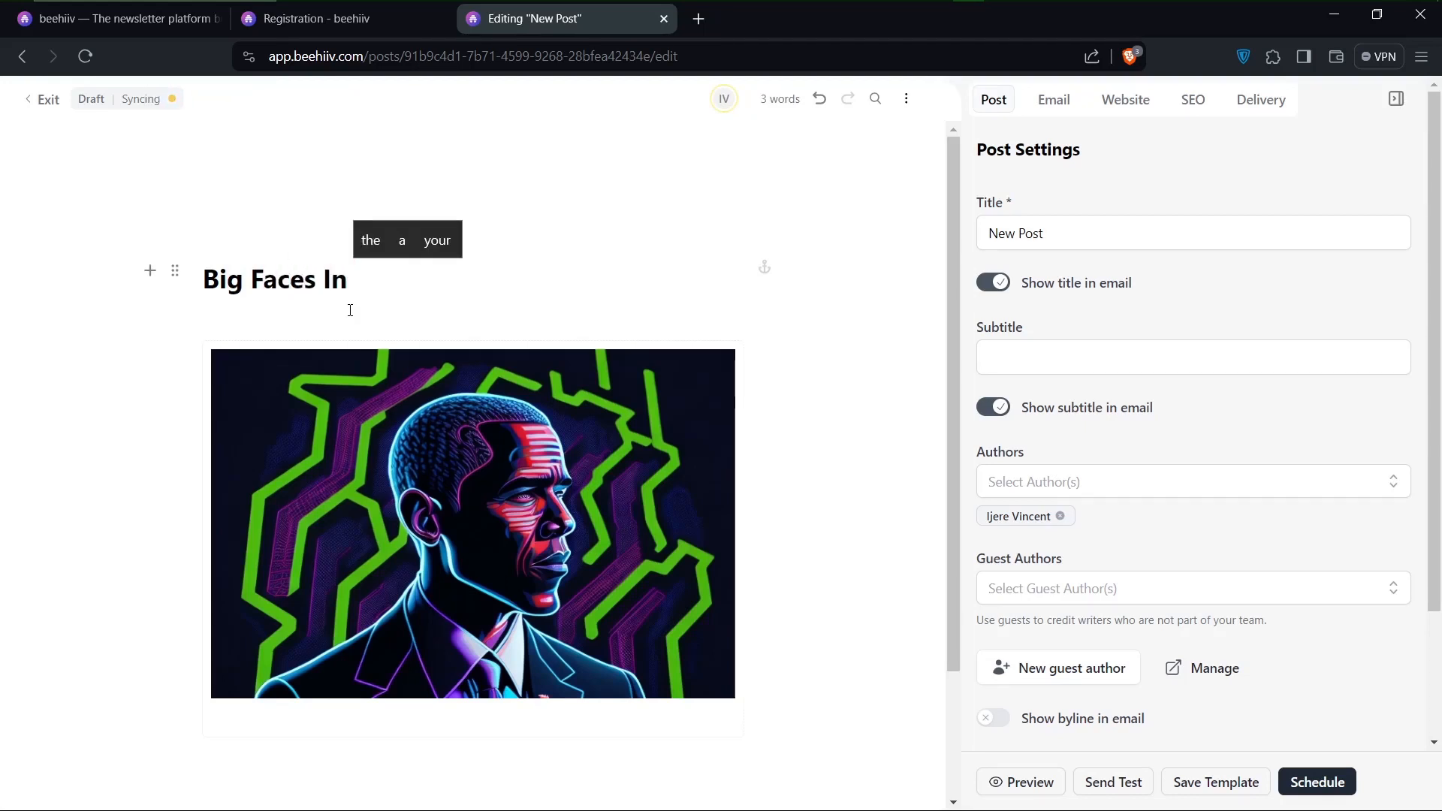
pyautogui.write('Tch')
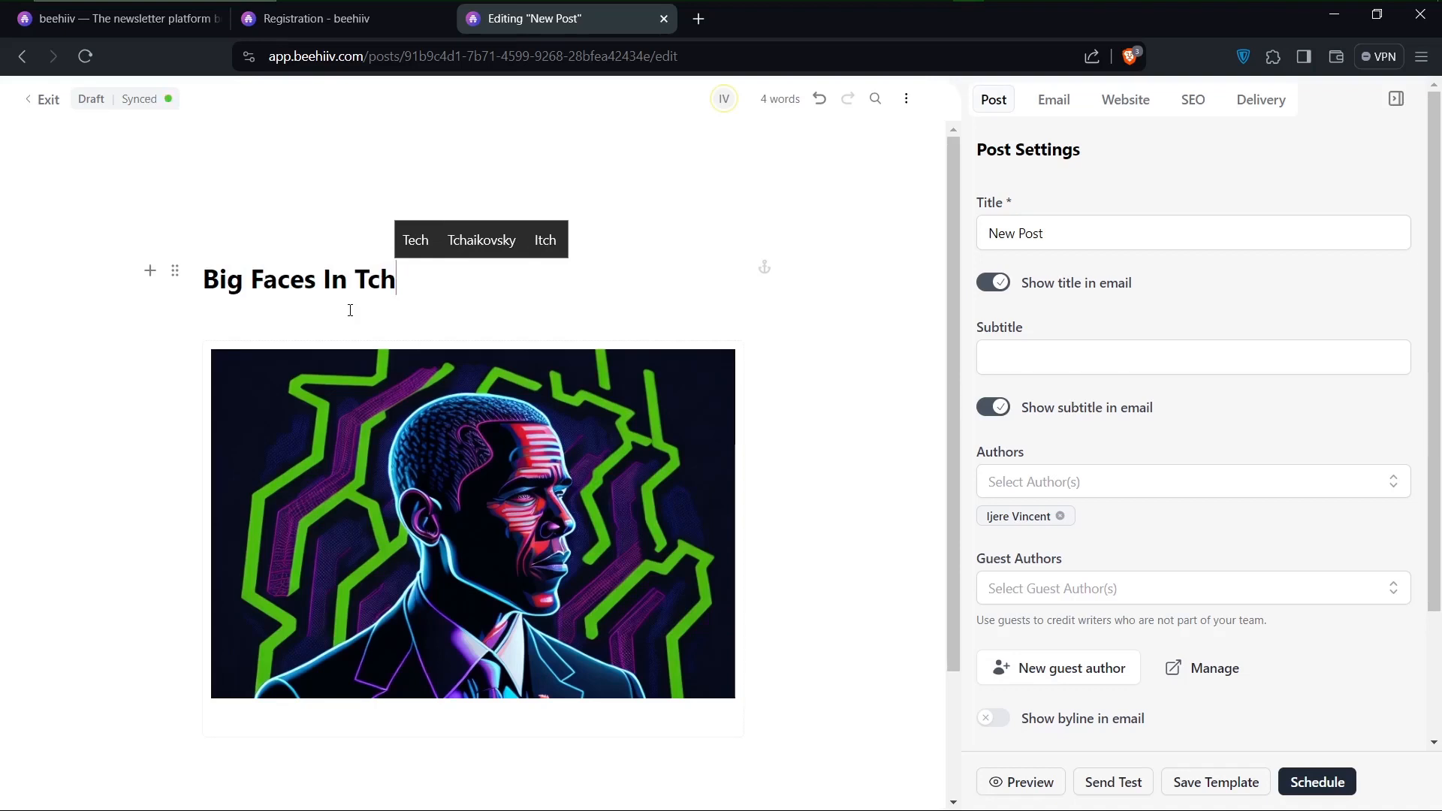
pyautogui.press('BackSpace')
pyautogui.press('BackSpace')
pyautogui.write('ech')
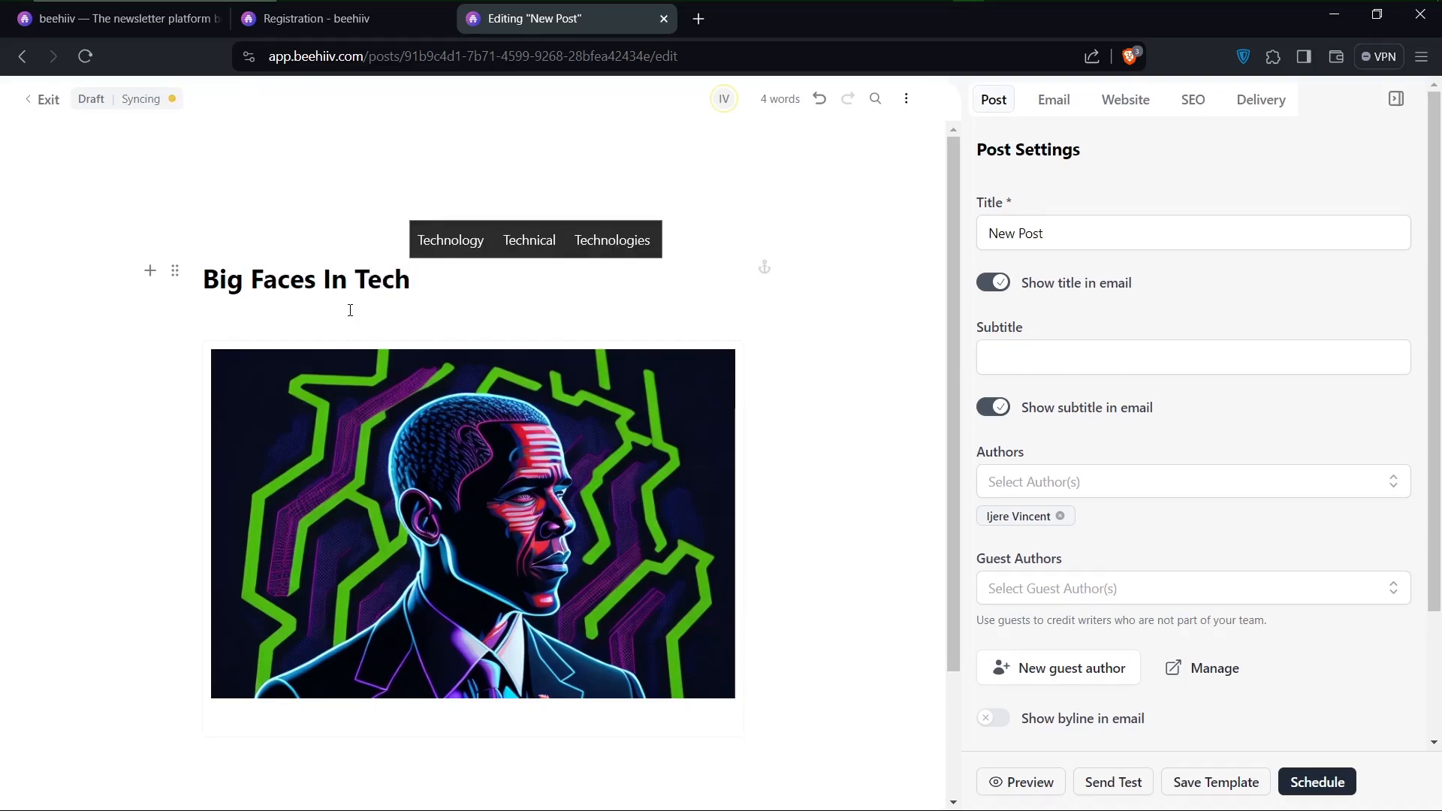
# Step: Start an empty paragraph below the image in the post body
pyautogui.scroll(-2, 358, 399)
pyautogui.scroll(1, 321, 283)
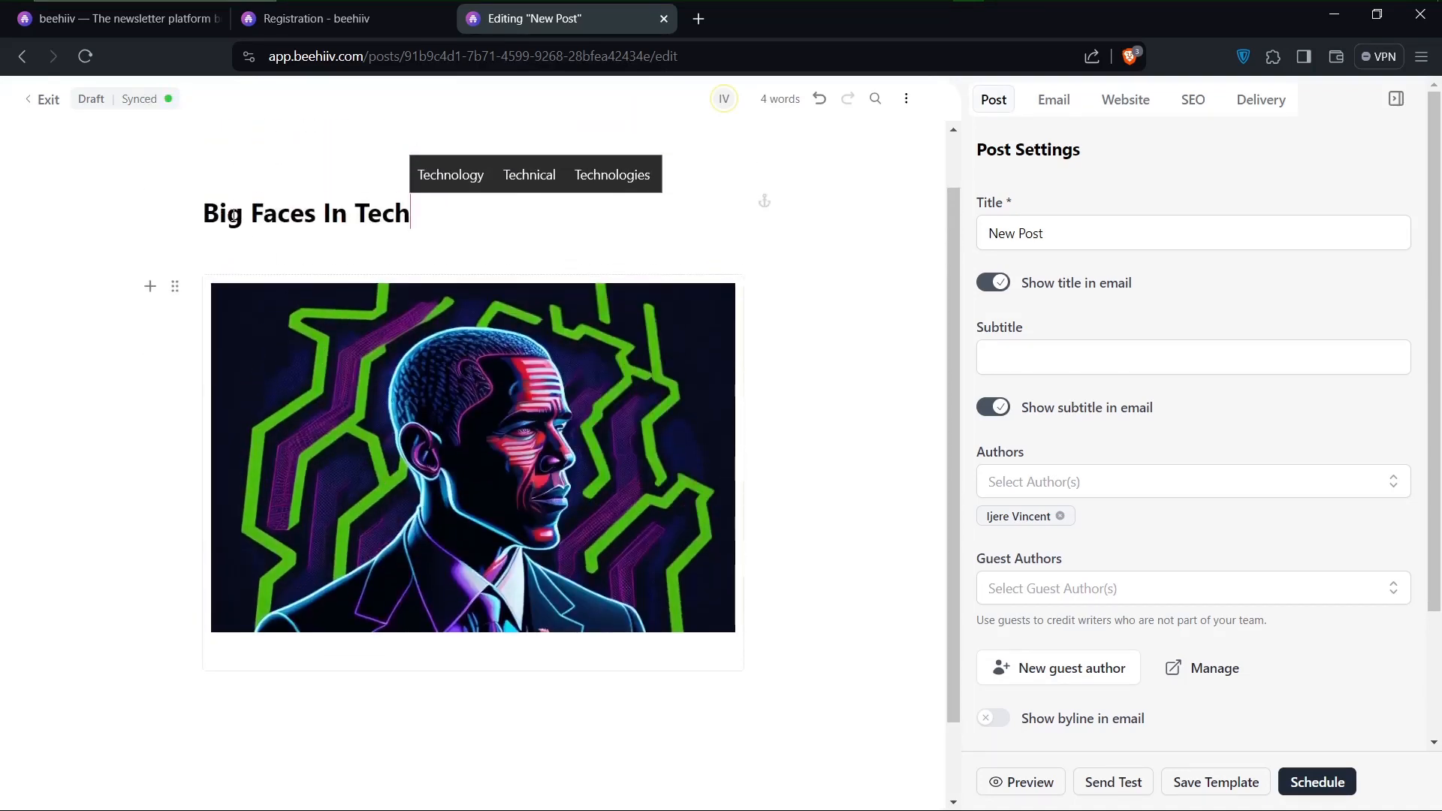
pyautogui.scroll(-1, 388, 248)
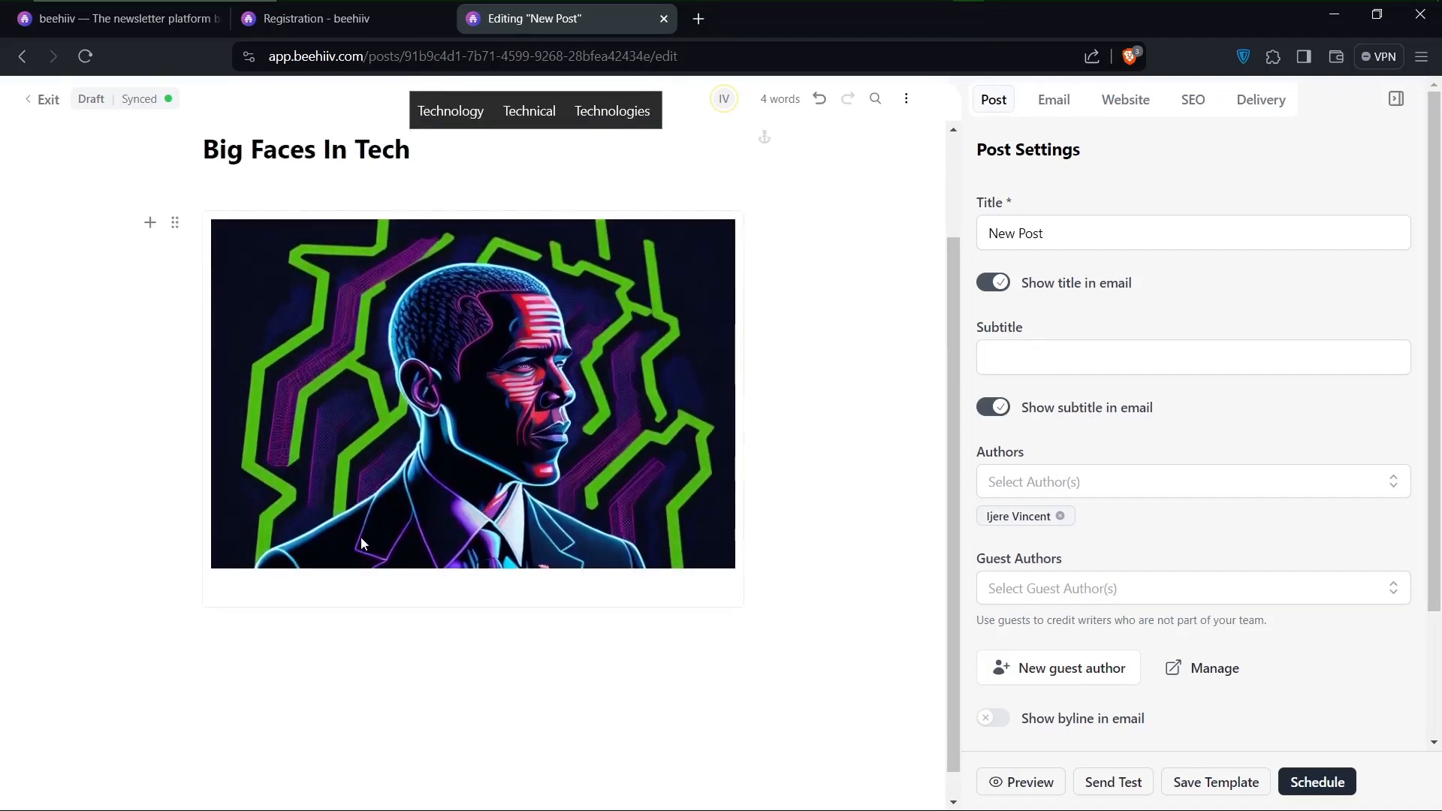
pyautogui.click(440, 667)
pyautogui.scroll(-1, 413, 606)
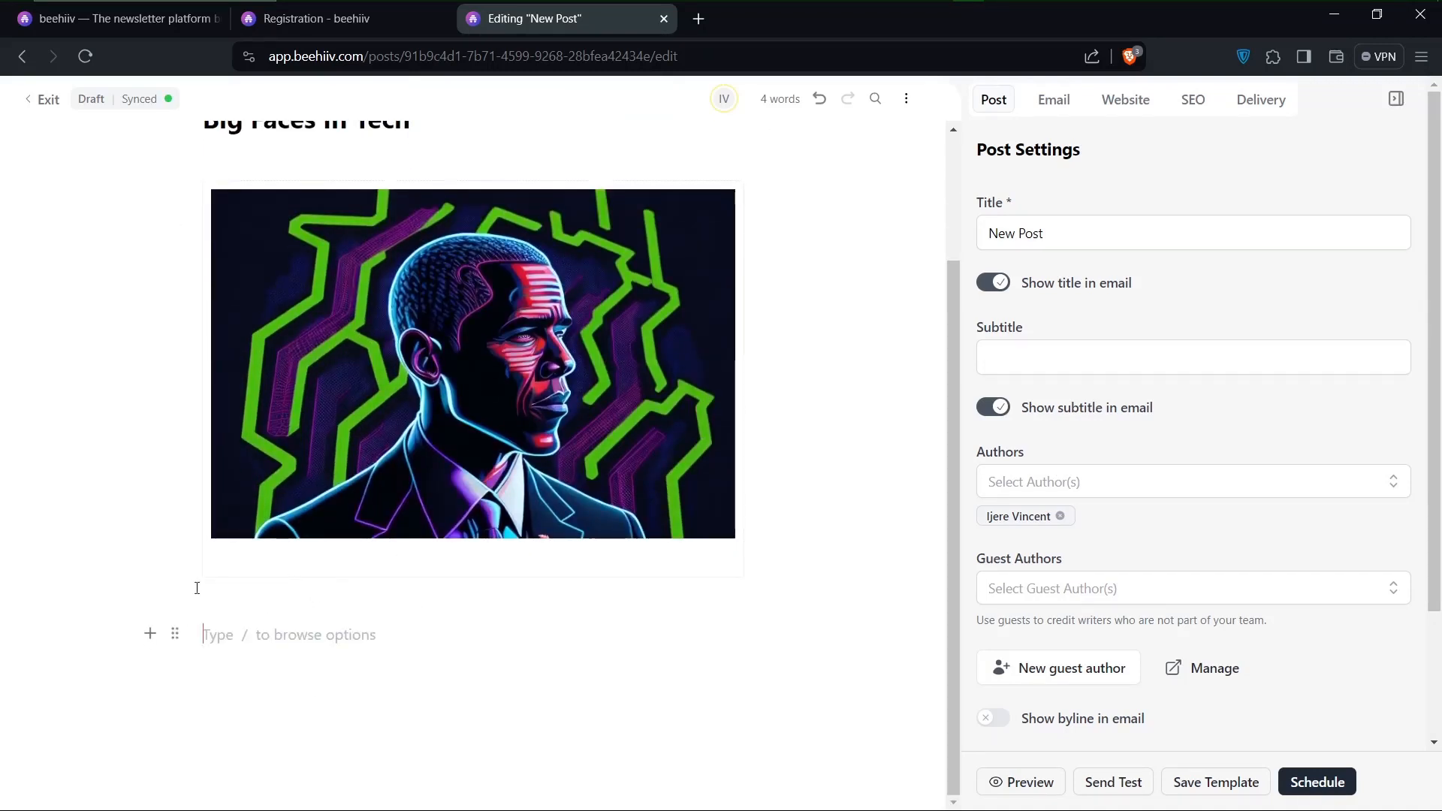
pyautogui.scroll(3, 268, 318)
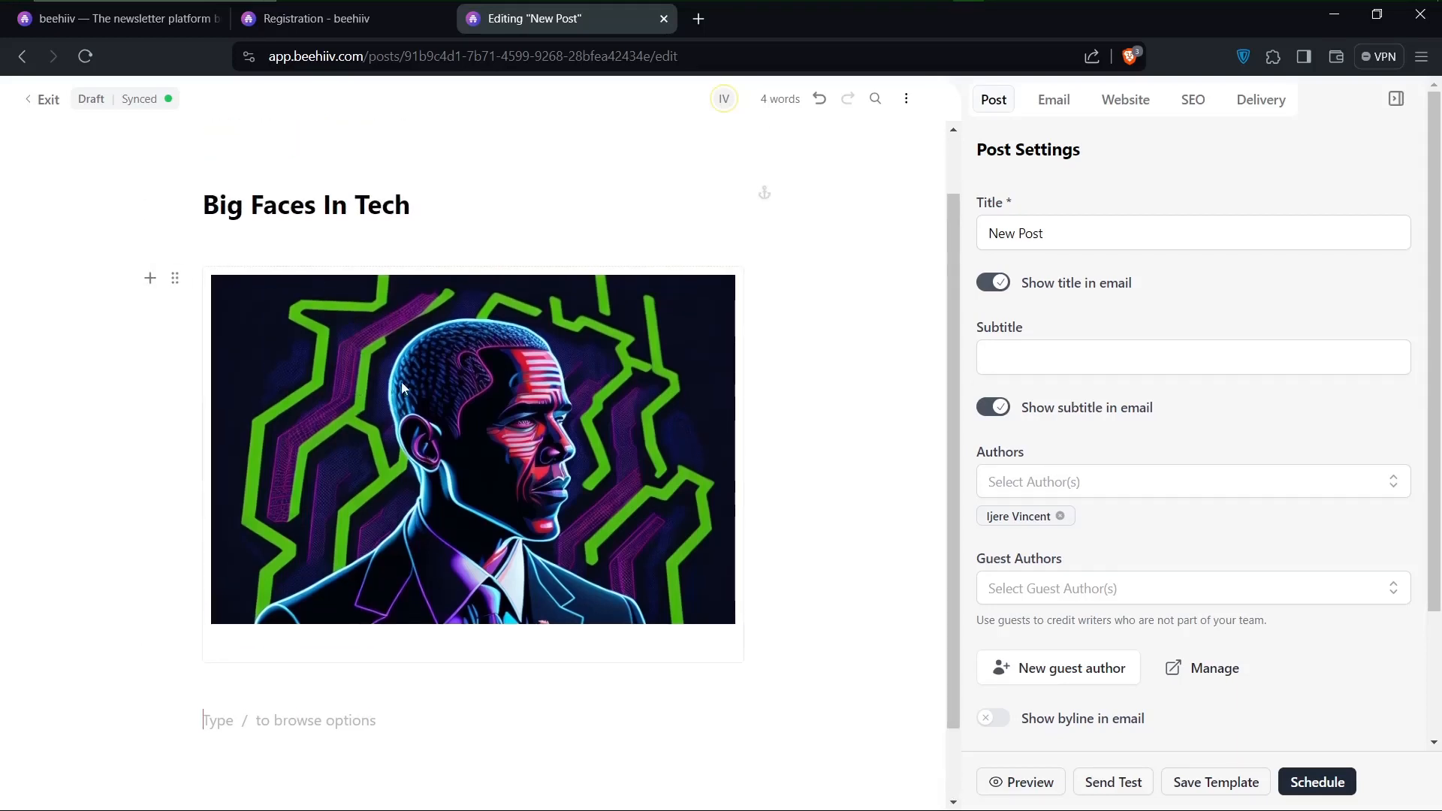
pyautogui.scroll(-1, 379, 572)
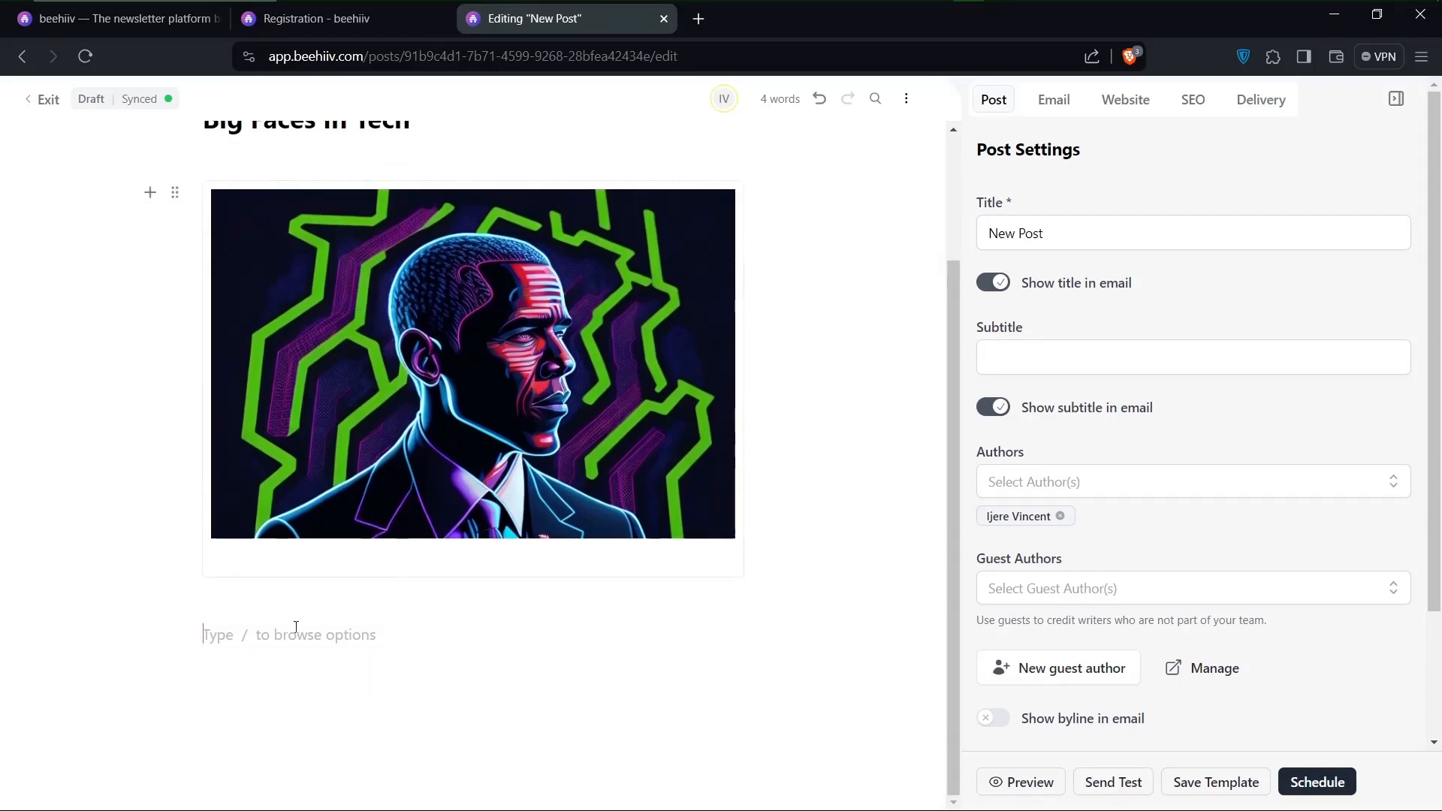
pyautogui.click(175, 633)
pyautogui.click(151, 636)
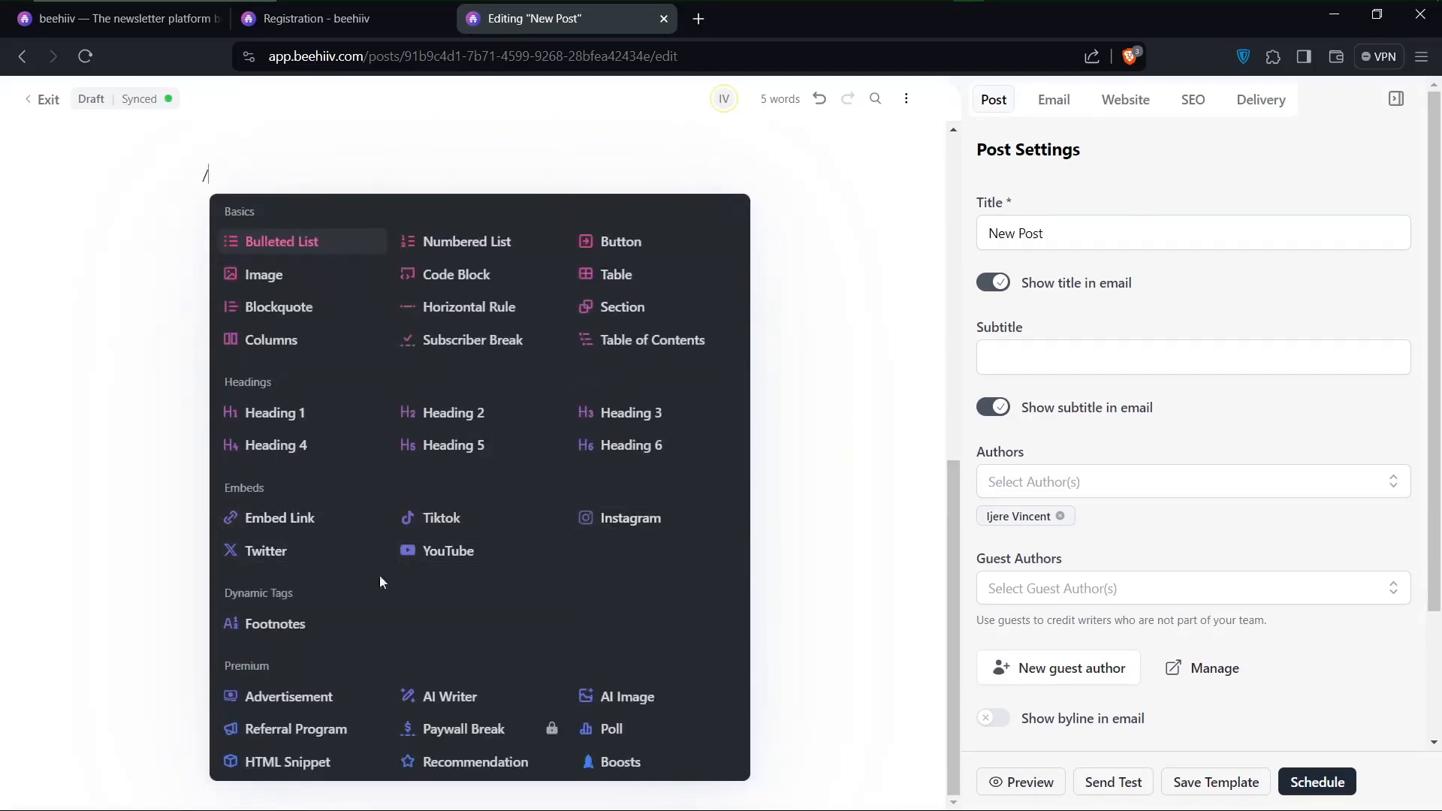
pyautogui.click(151, 586)
pyautogui.click(150, 589)
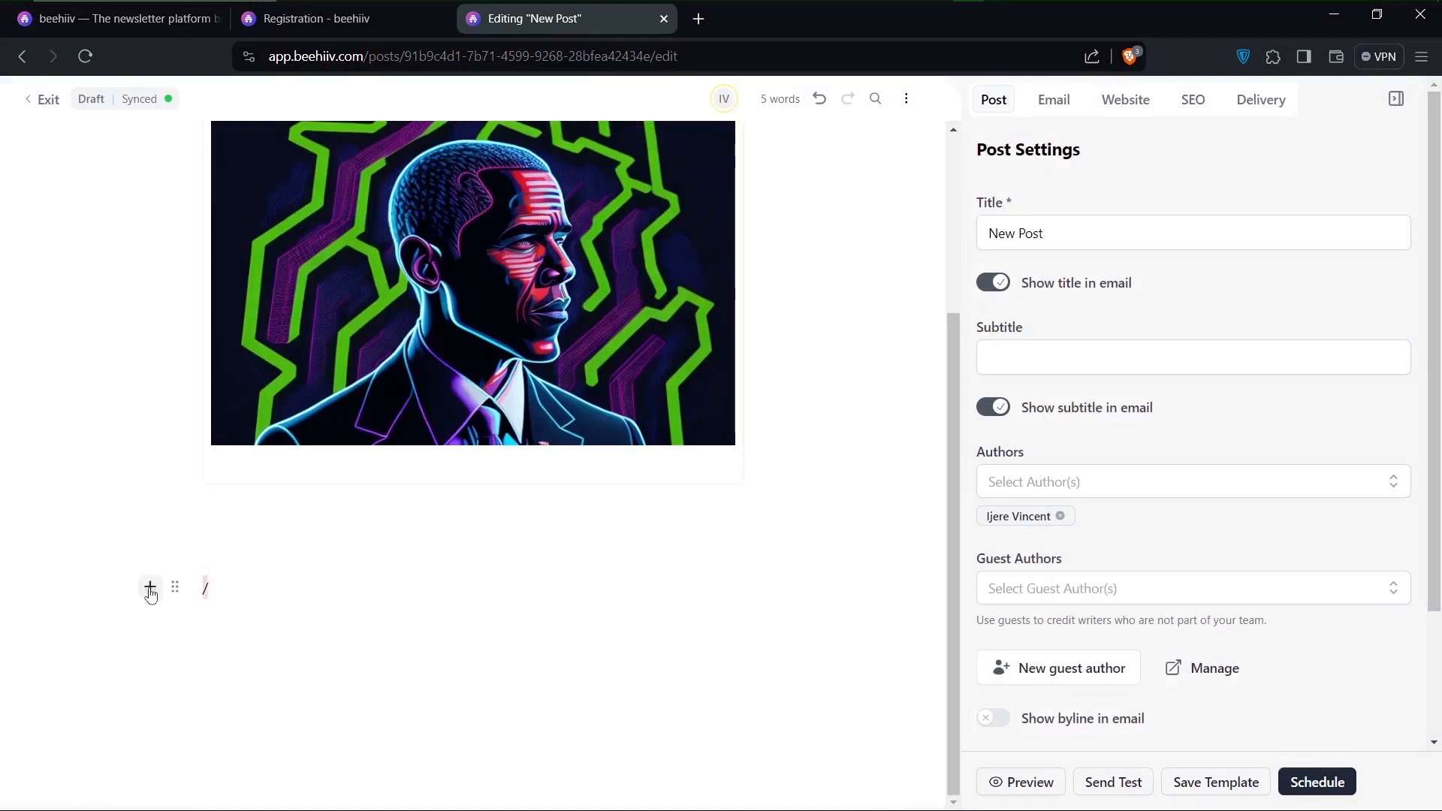
pyautogui.scroll(-1, 460, 655)
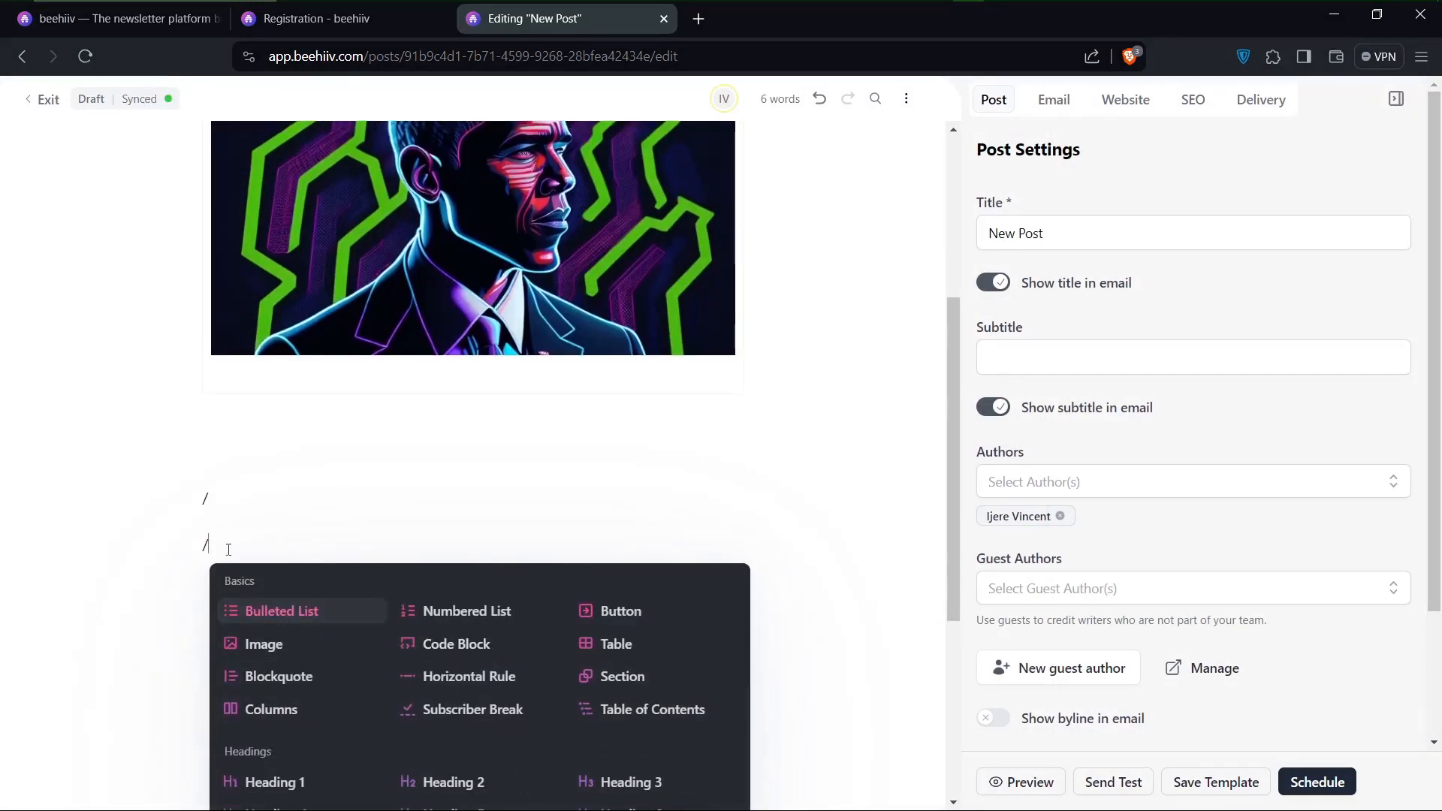
pyautogui.press('BackSpace')
pyautogui.press('BackSpace')
pyautogui.press('BackSpace')
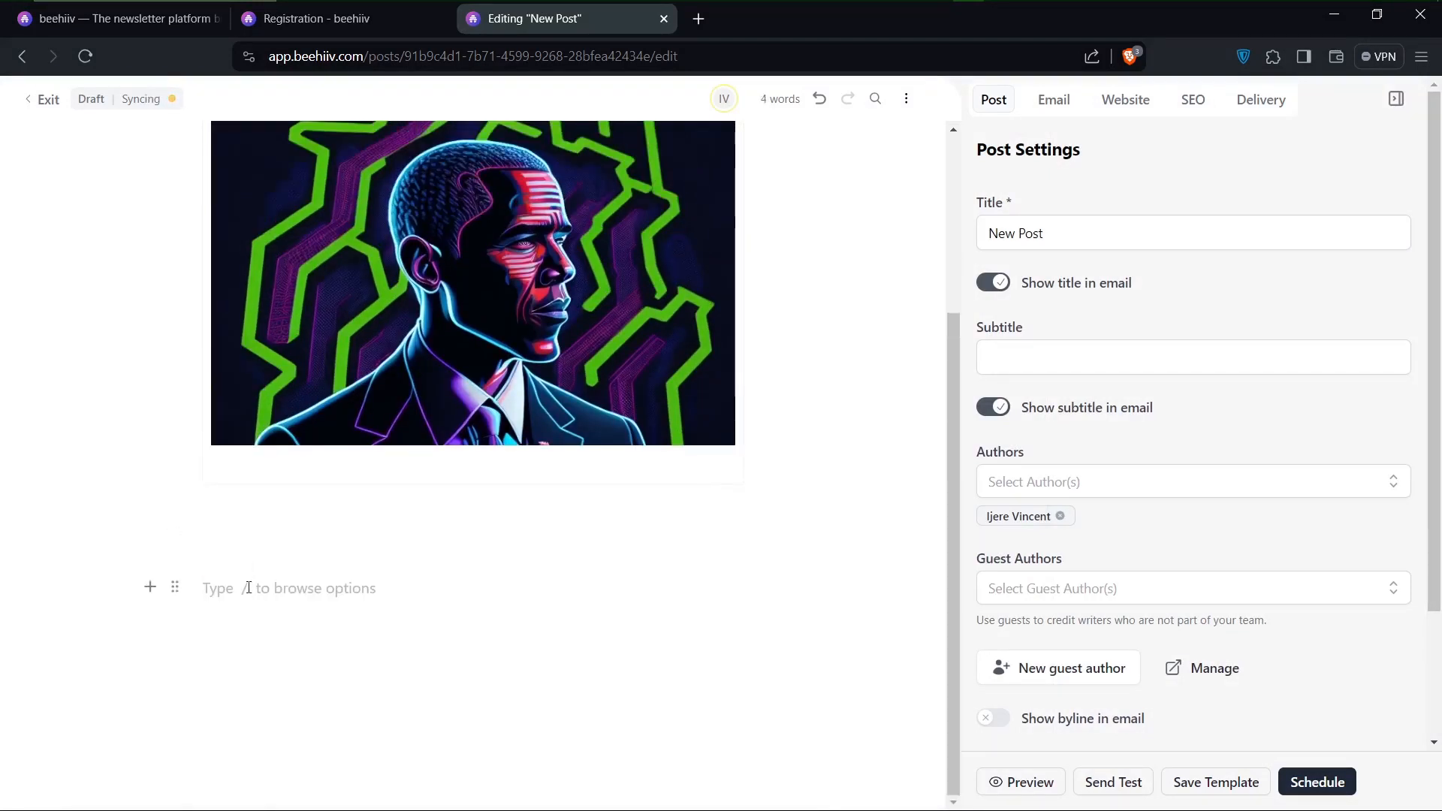
# Step: Insert an AI Writer block below the image in the post
pyautogui.click(146, 588)
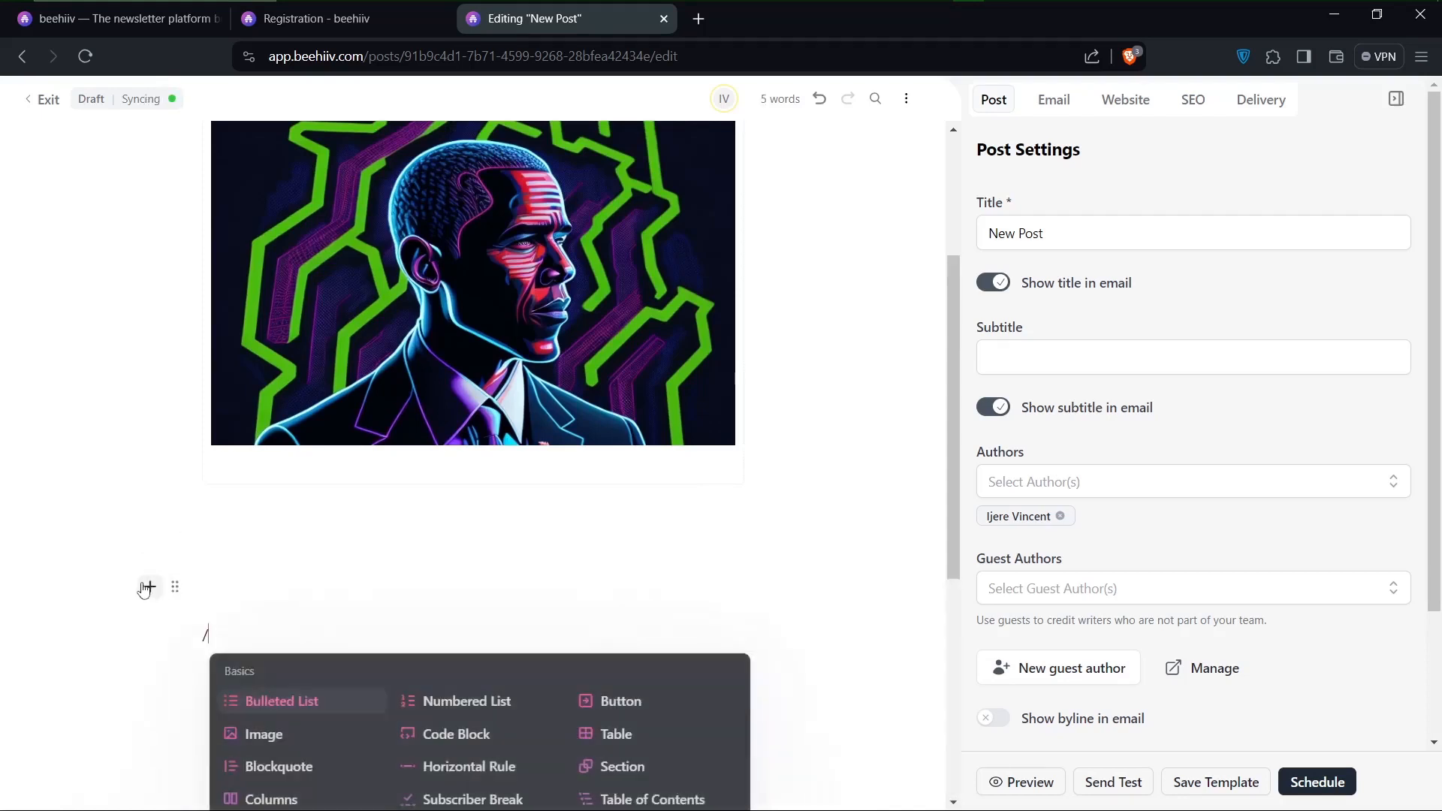
pyautogui.scroll(-5, 491, 610)
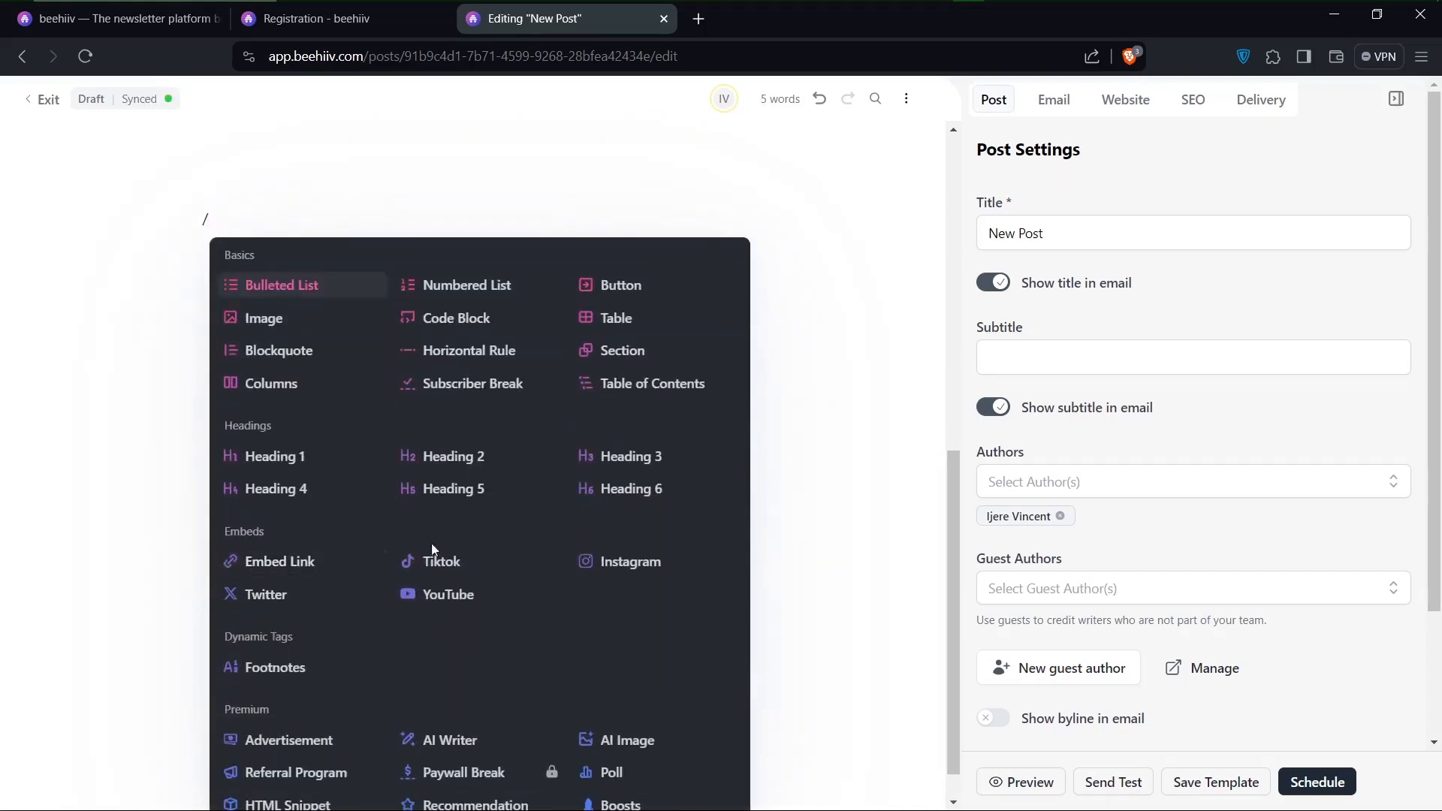
pyautogui.scroll(-1, 452, 621)
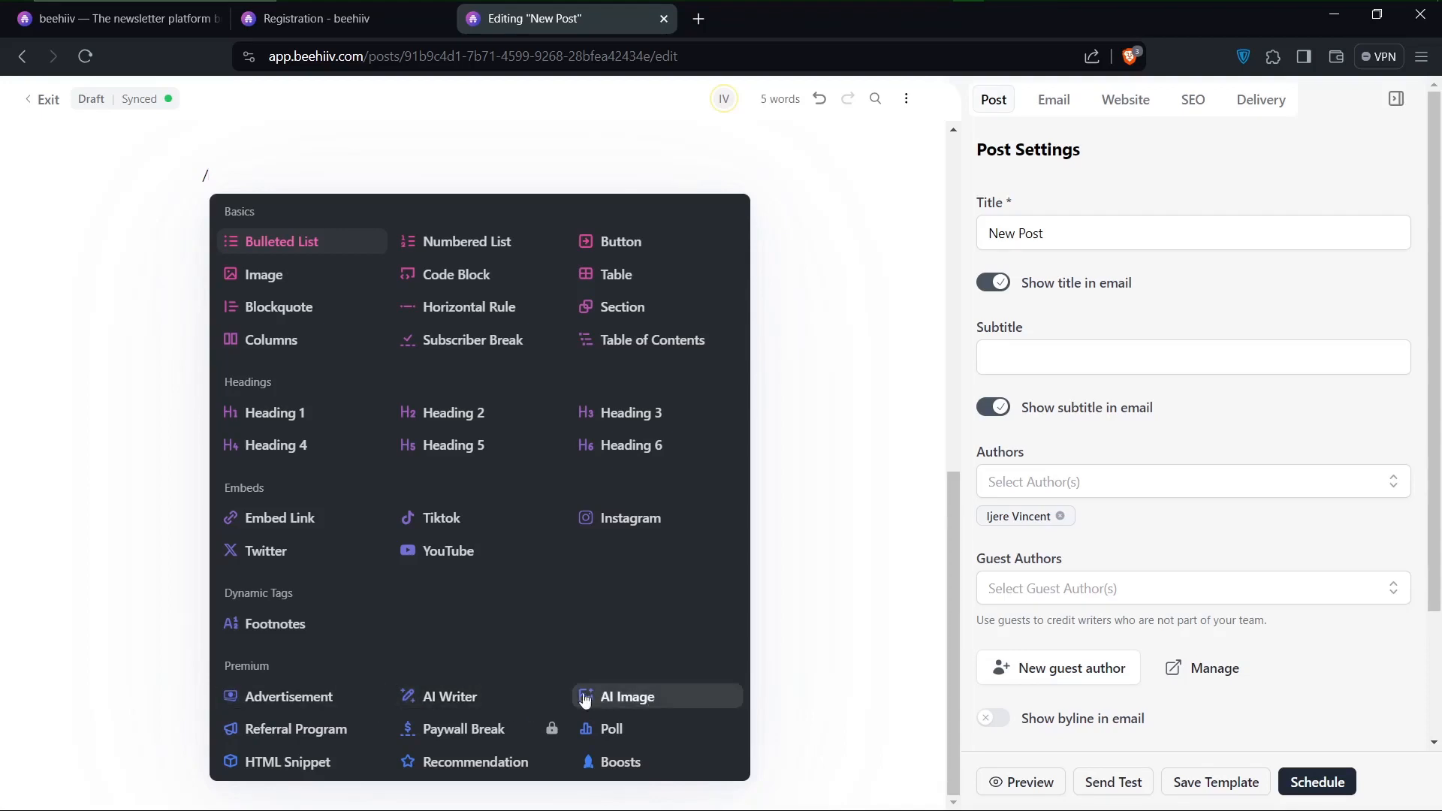
pyautogui.click(476, 697)
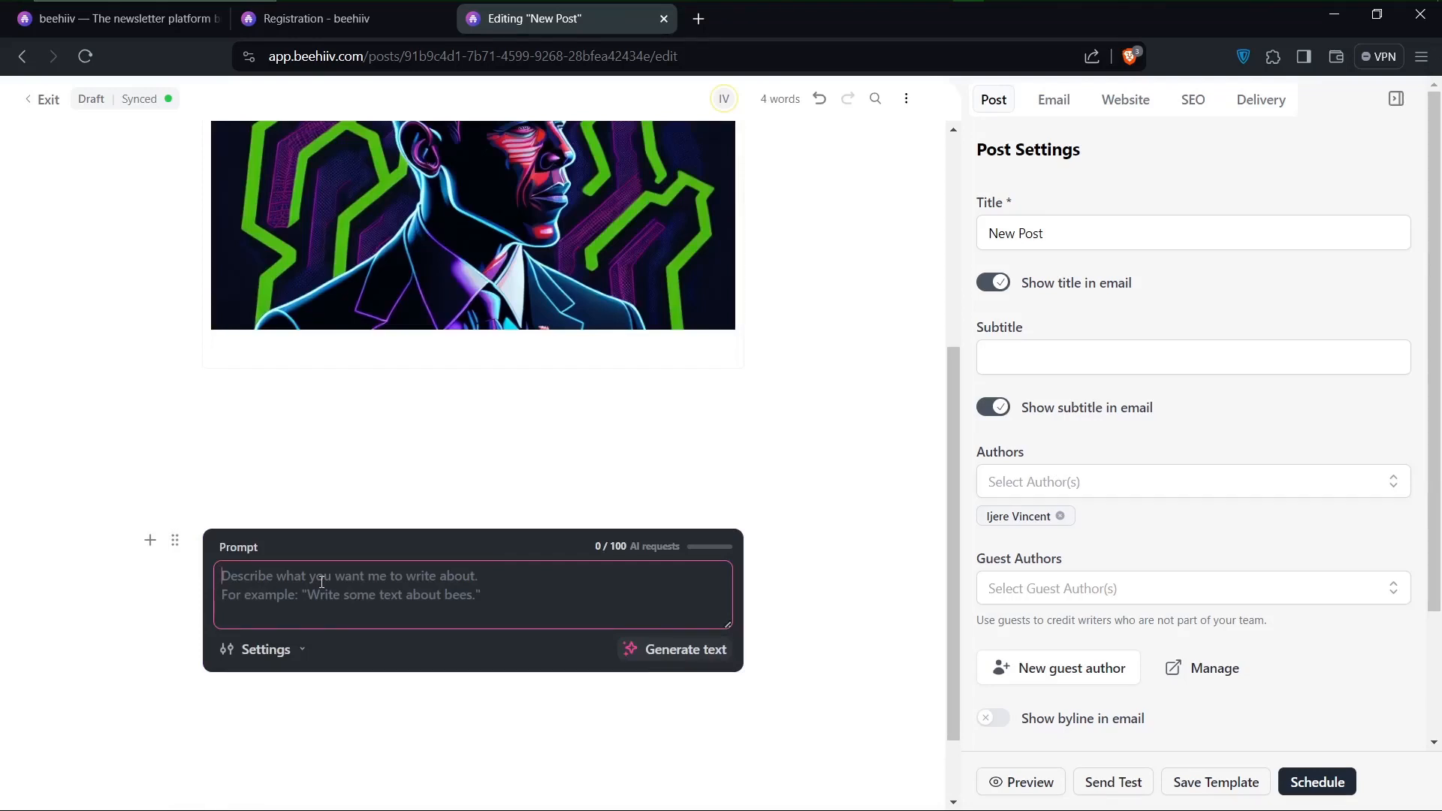
# Step: Generate text with the AI Writer from the prompt "A quick review on personalities in the tech industry"
pyautogui.write('A quick review on no')
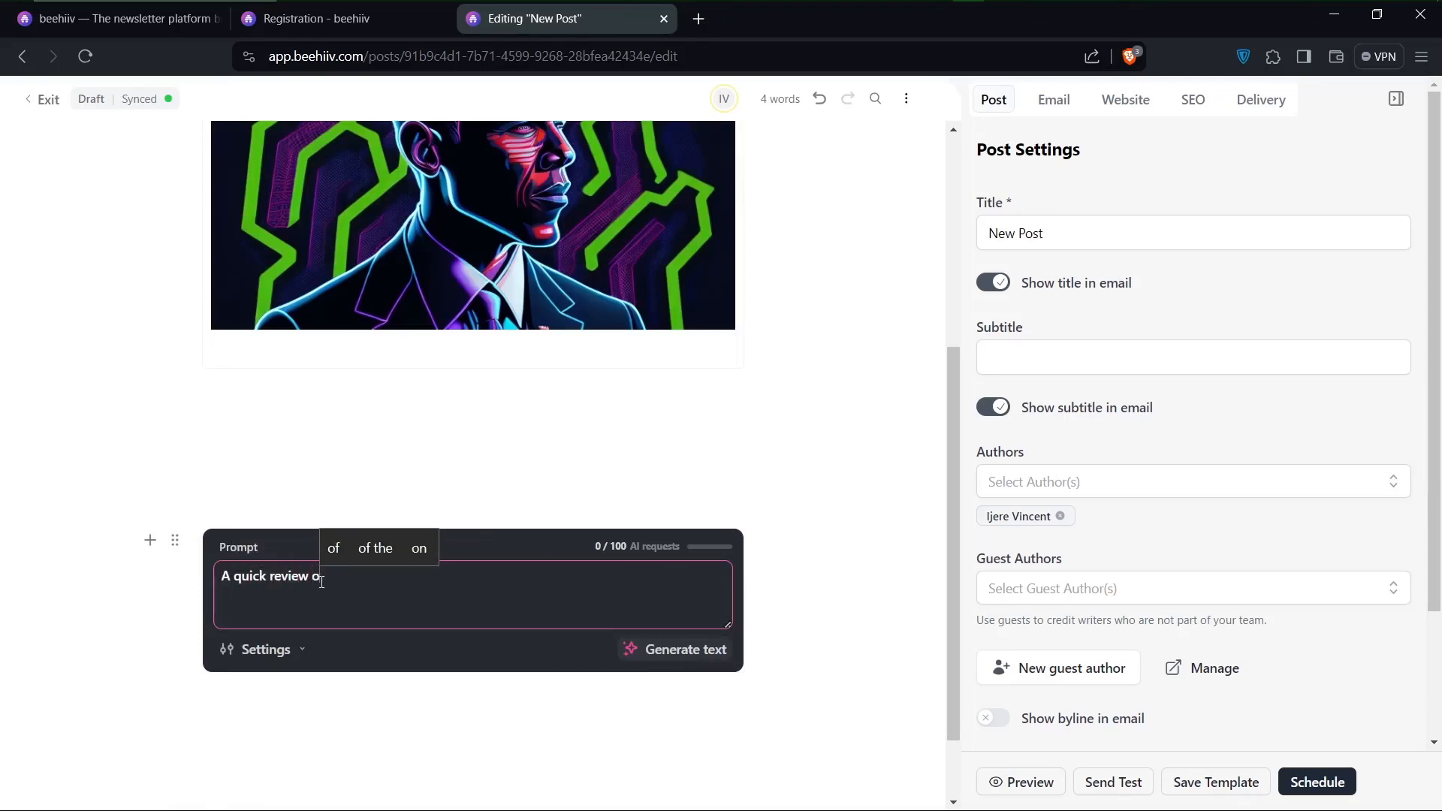
pyautogui.press('BackSpace')
pyautogui.press('BackSpace')
pyautogui.write('personalities in the')
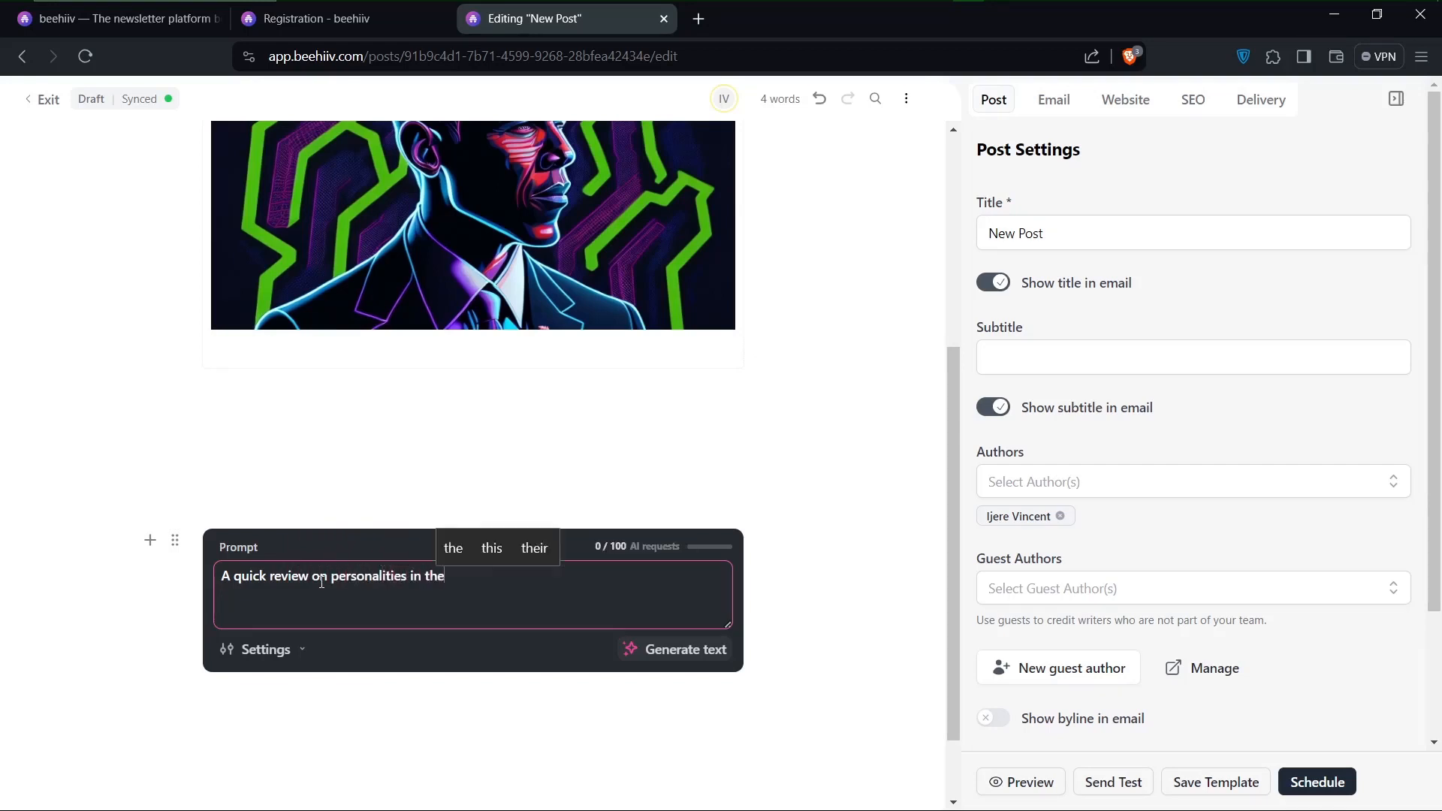
pyautogui.write(' tech in')
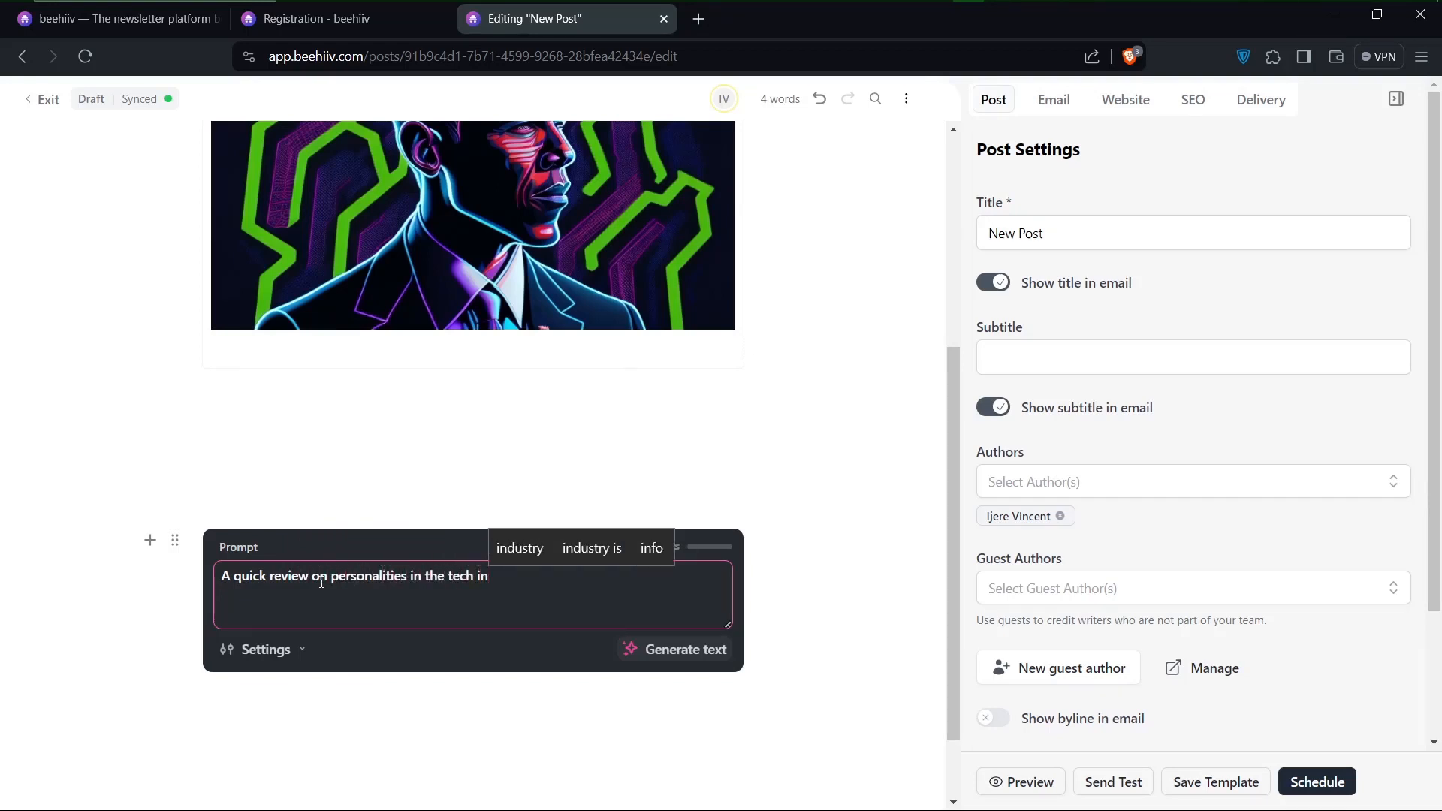
pyautogui.click(518, 547)
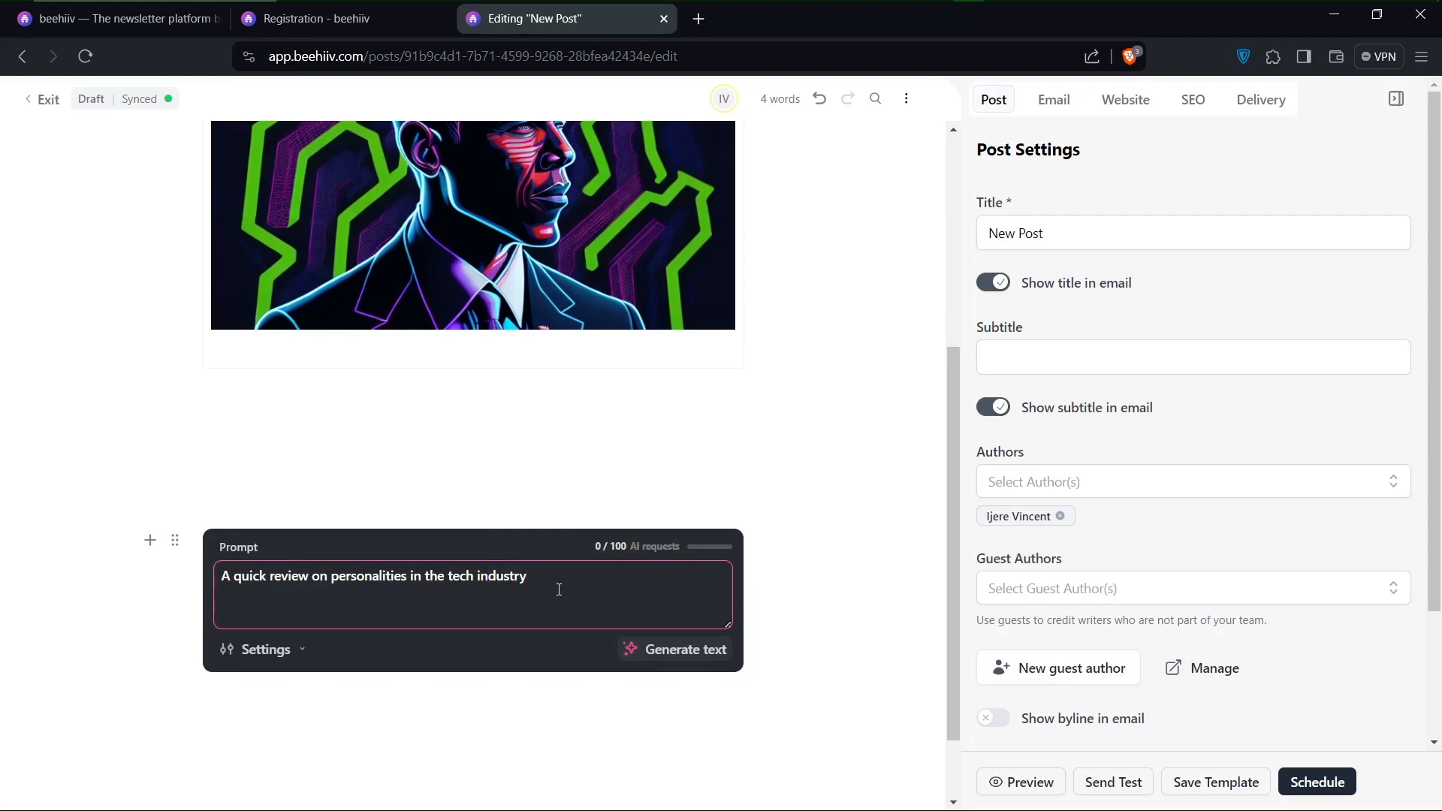
pyautogui.click(678, 652)
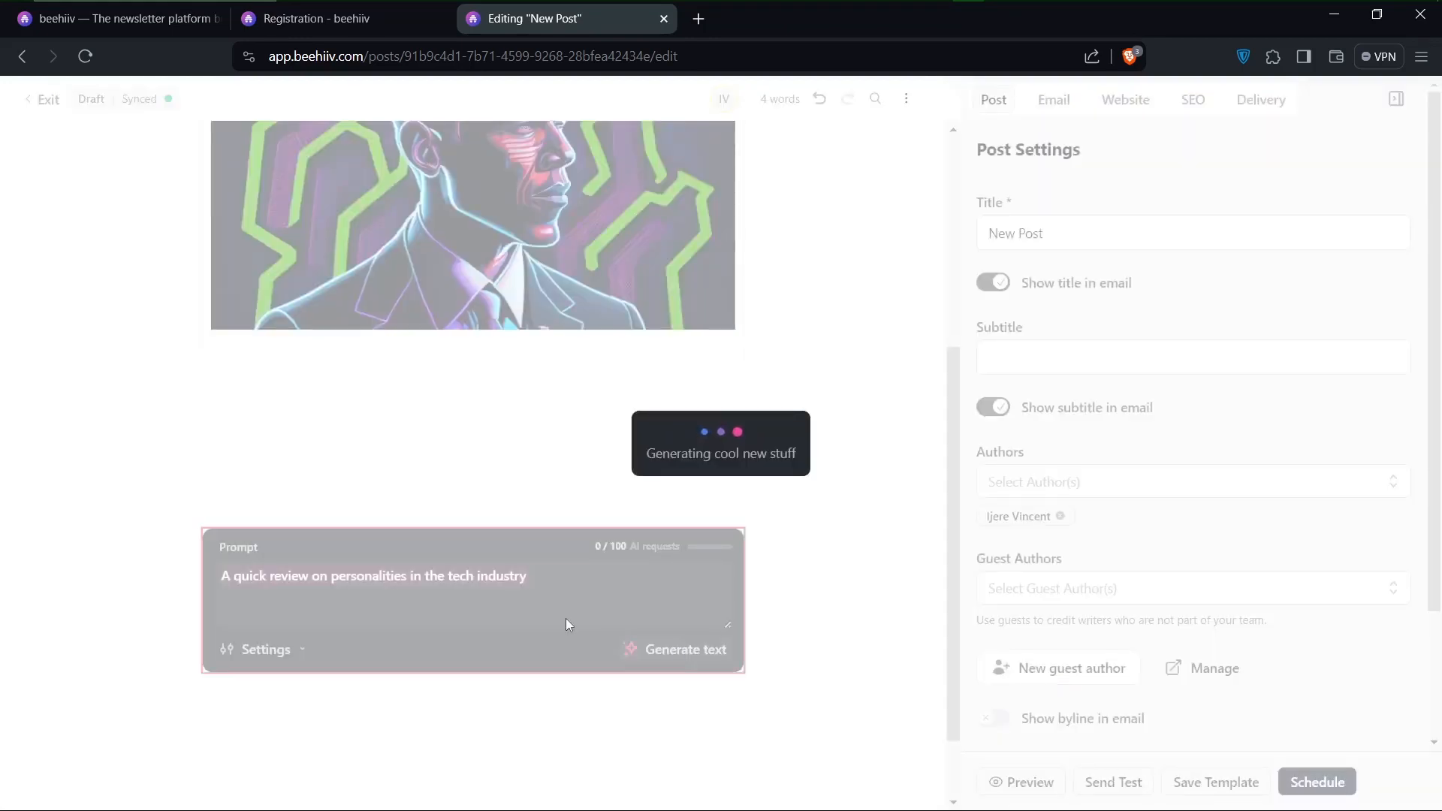
# Step: Remove the blank line between the image and the AI Writer block
pyautogui.scroll(-2, 615, 702)
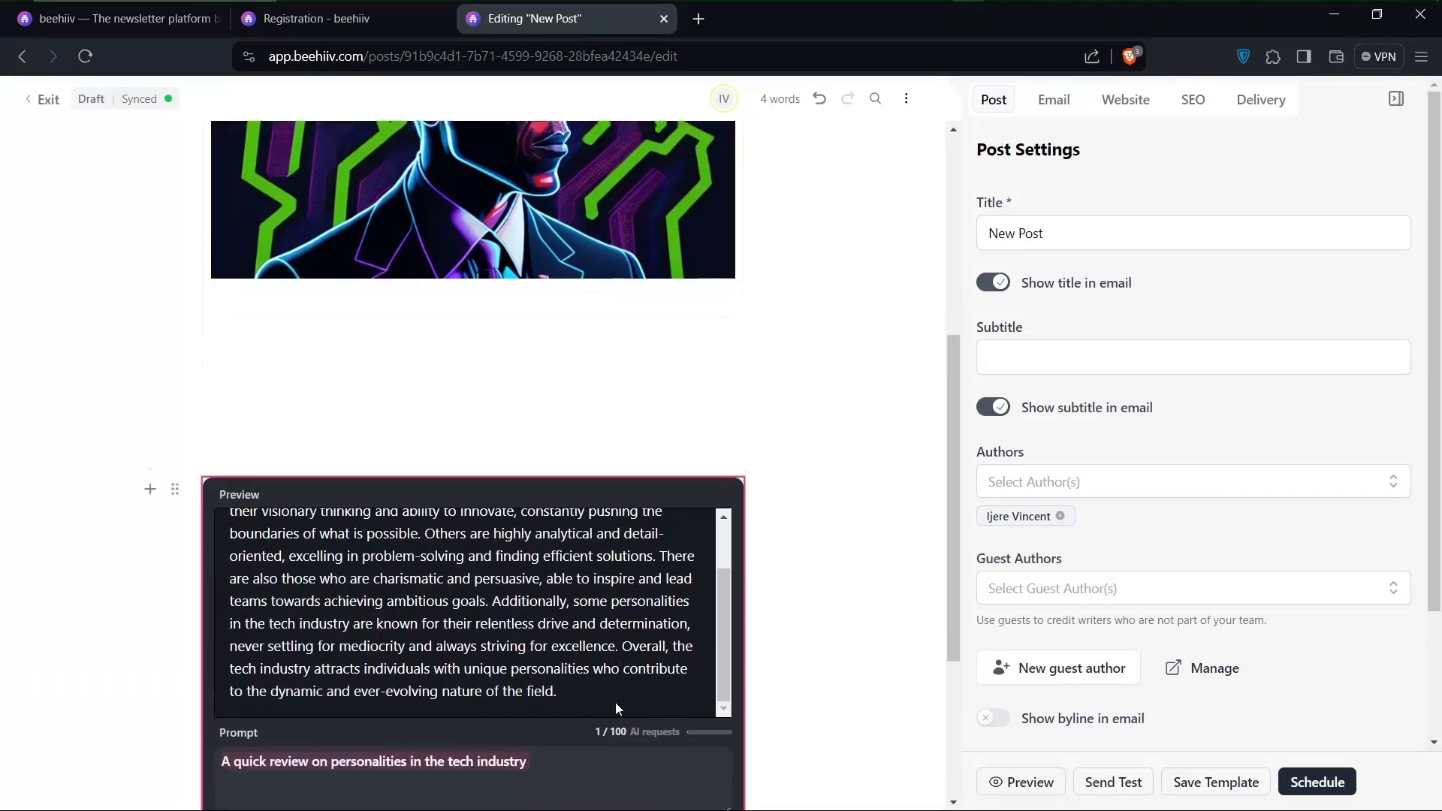
pyautogui.scroll(-2, 570, 570)
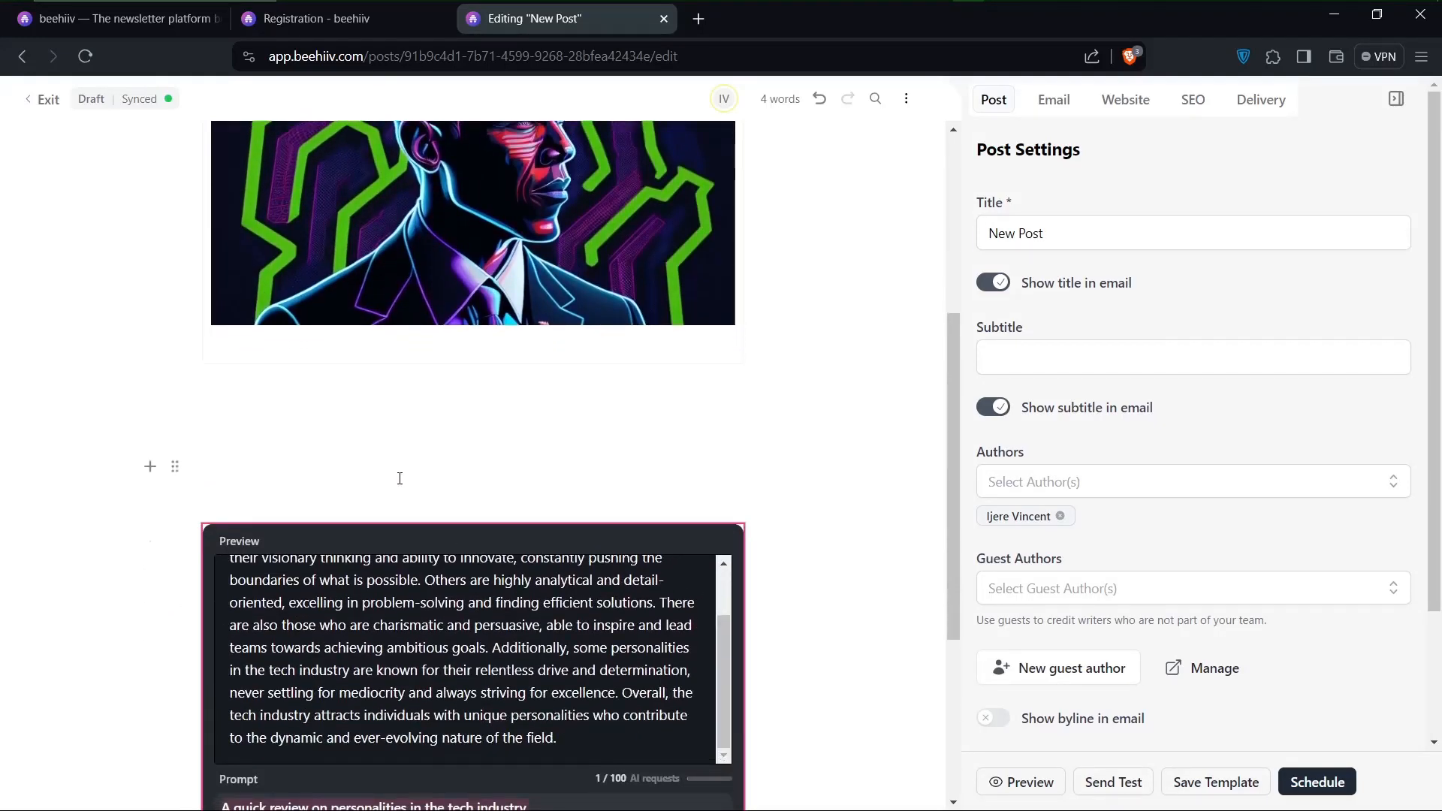
pyautogui.click(400, 478)
pyautogui.press('BackSpace')
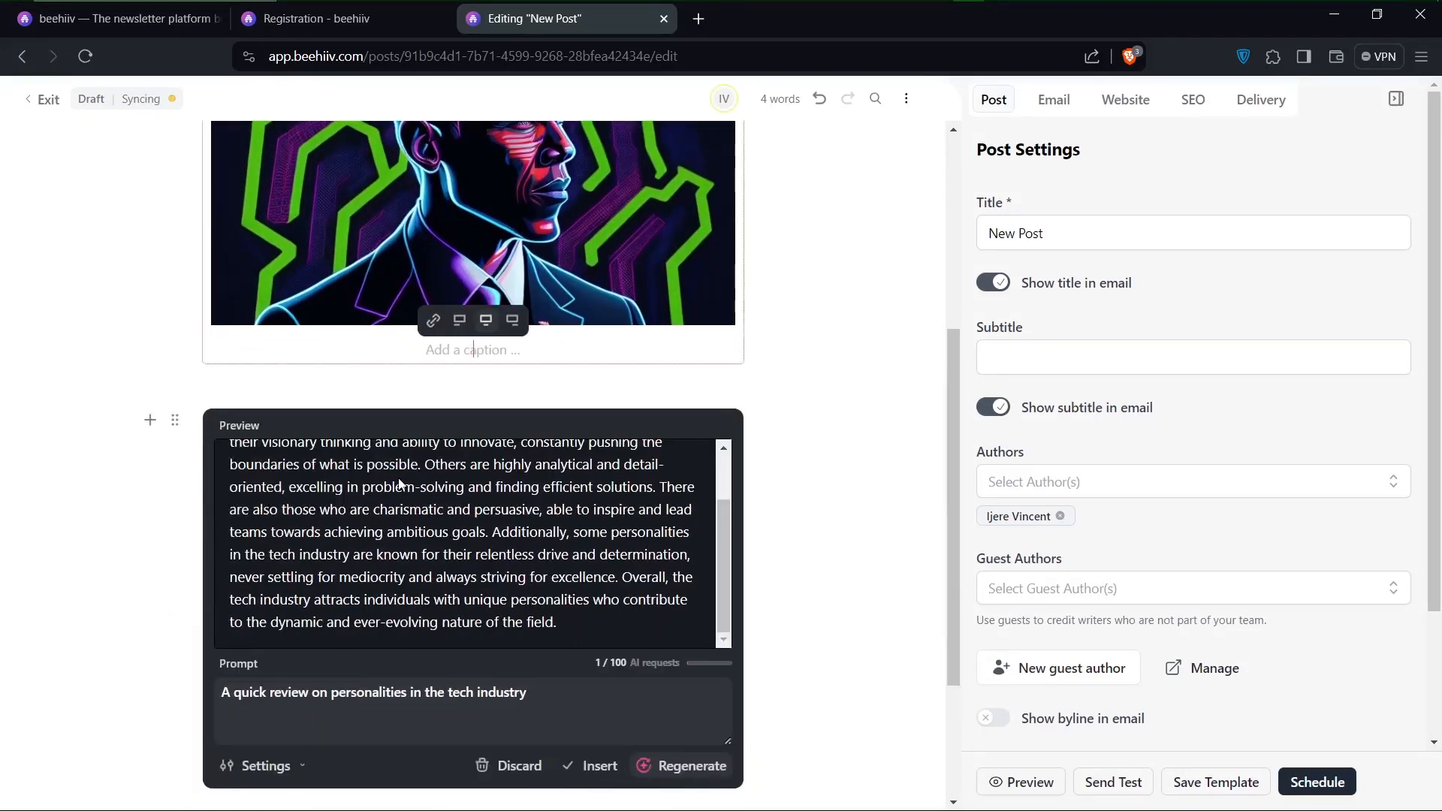
# Step: Insert the AI-generated paragraph into the post body
pyautogui.scroll(-3, 476, 545)
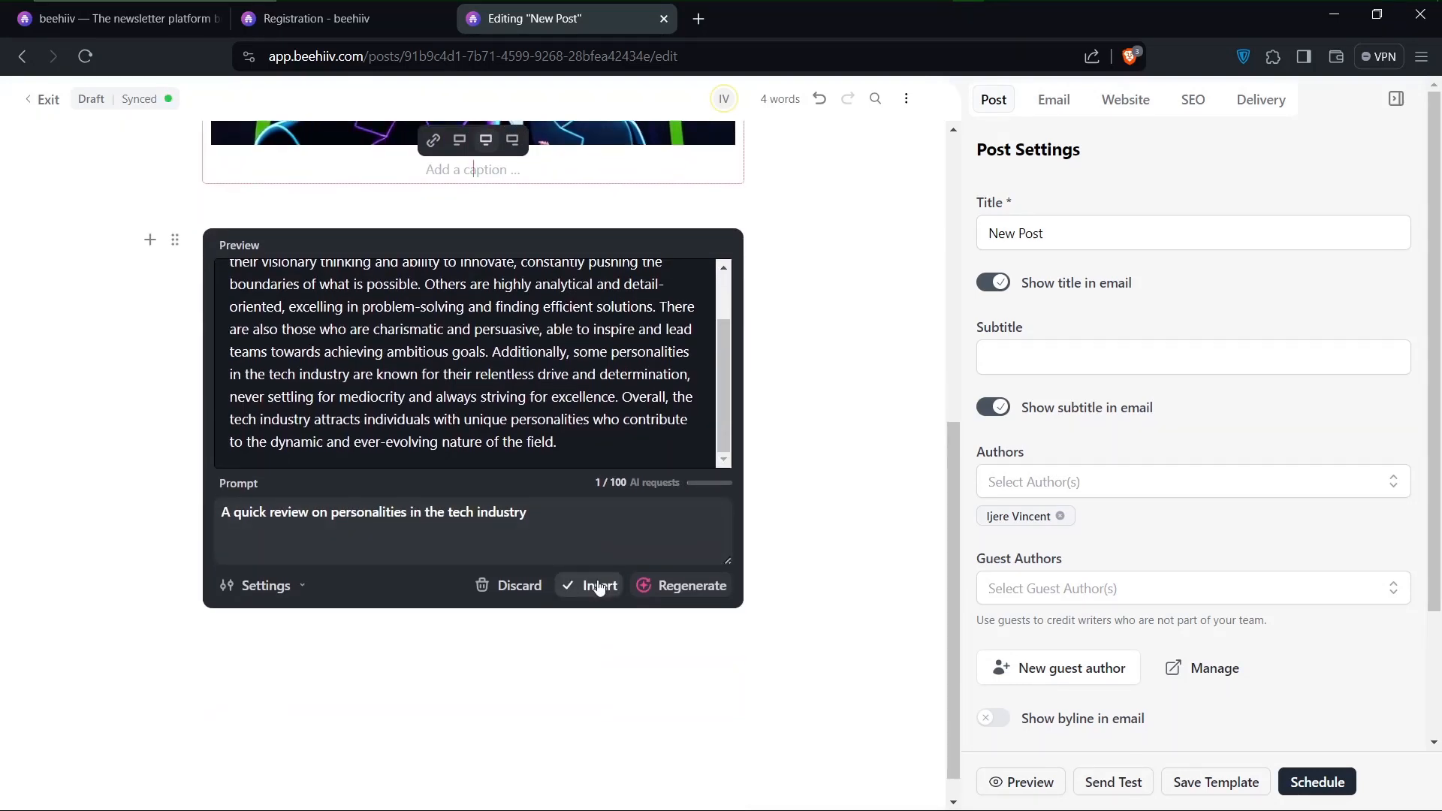
pyautogui.click(535, 520)
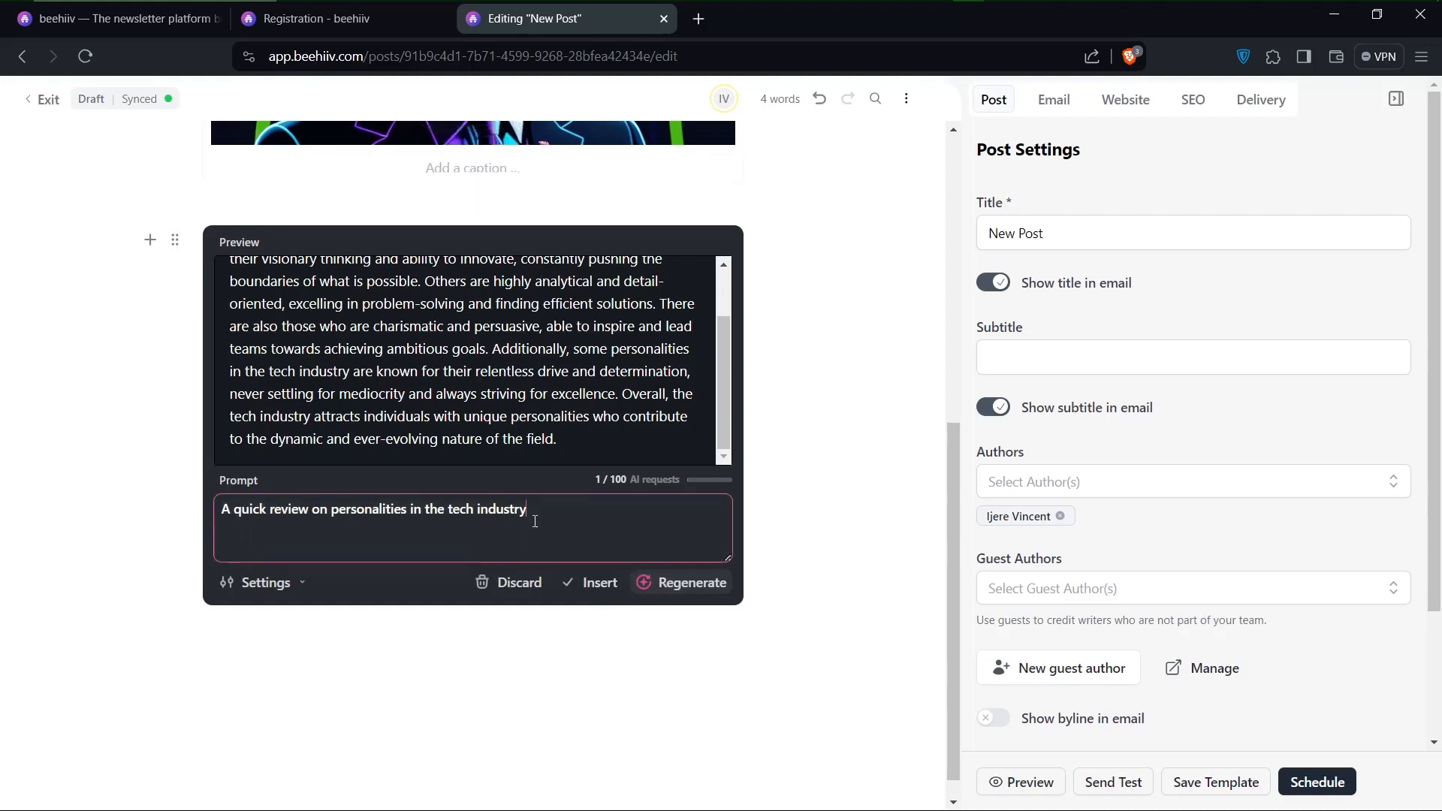
pyautogui.click(590, 555)
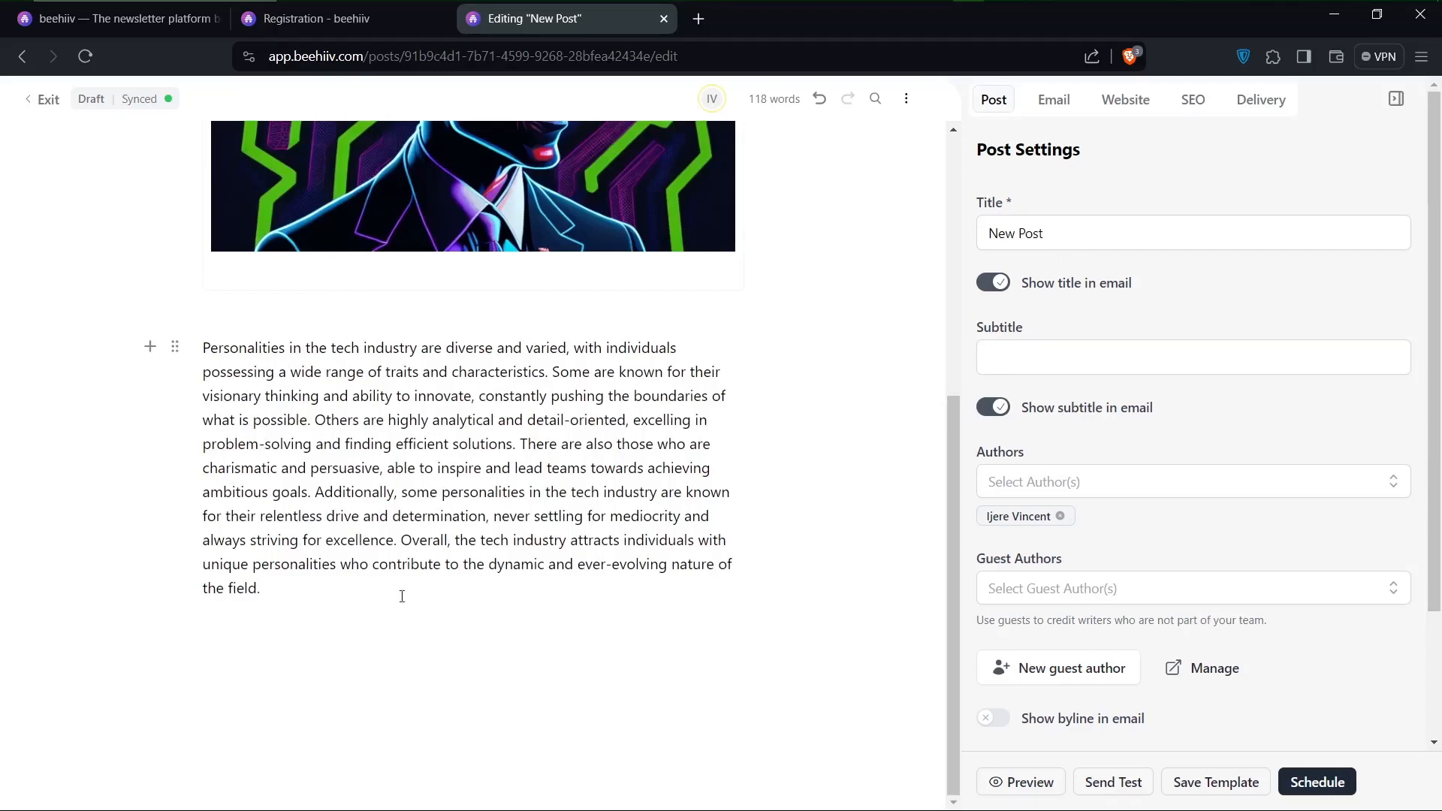
# Step: Insert an AI Image block below the AI-generated paragraph
pyautogui.press('Return')
pyautogui.press('Return')
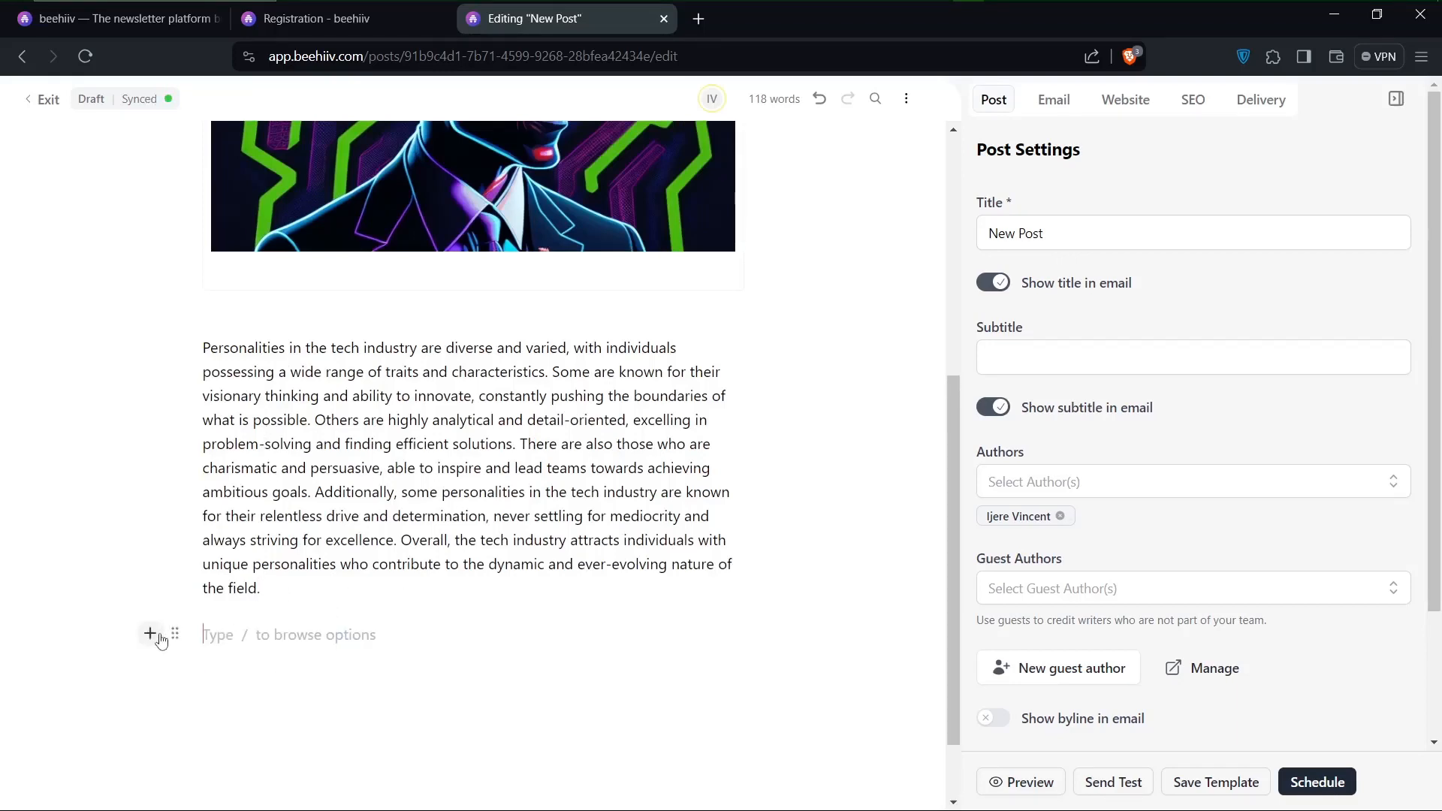
pyautogui.click(149, 633)
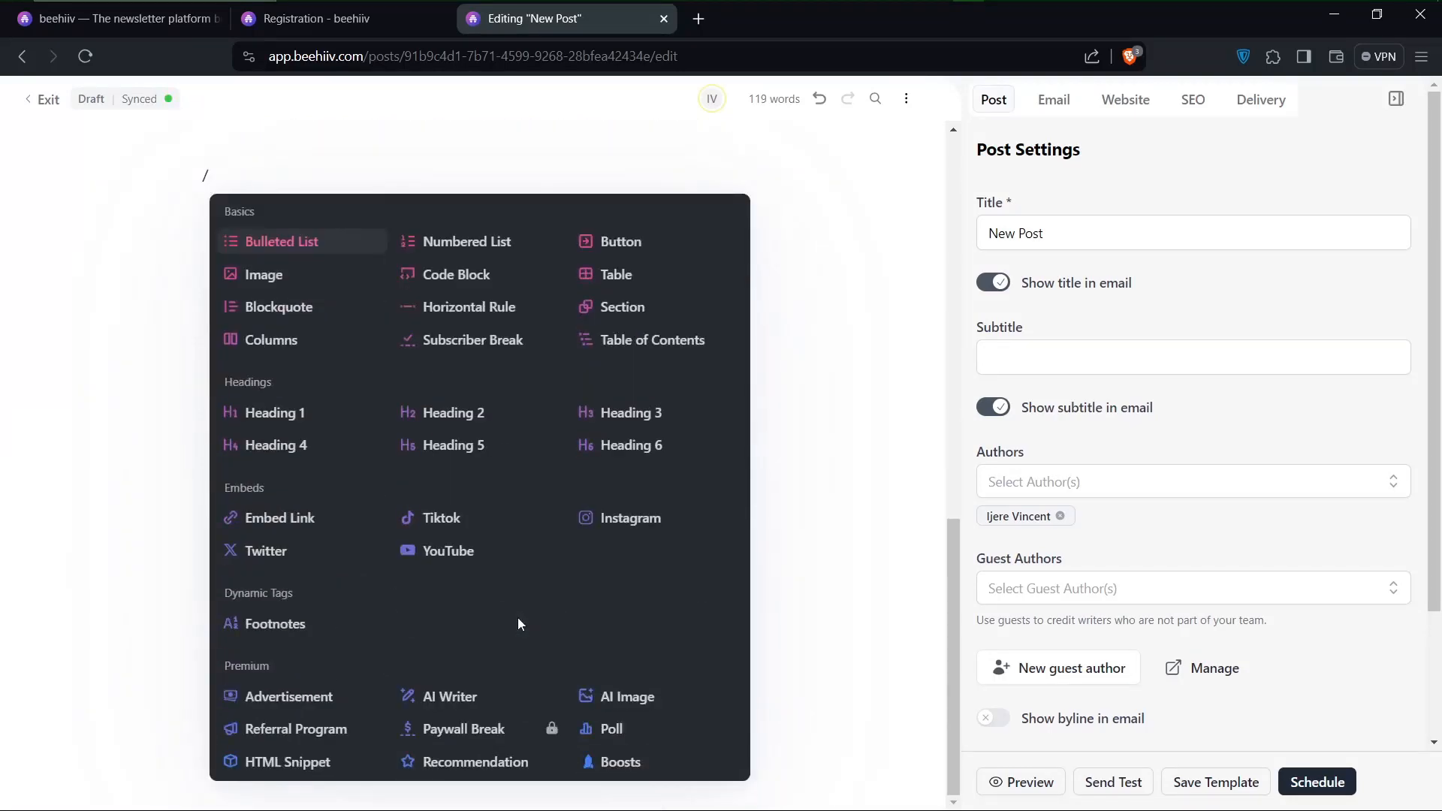
pyautogui.click(608, 698)
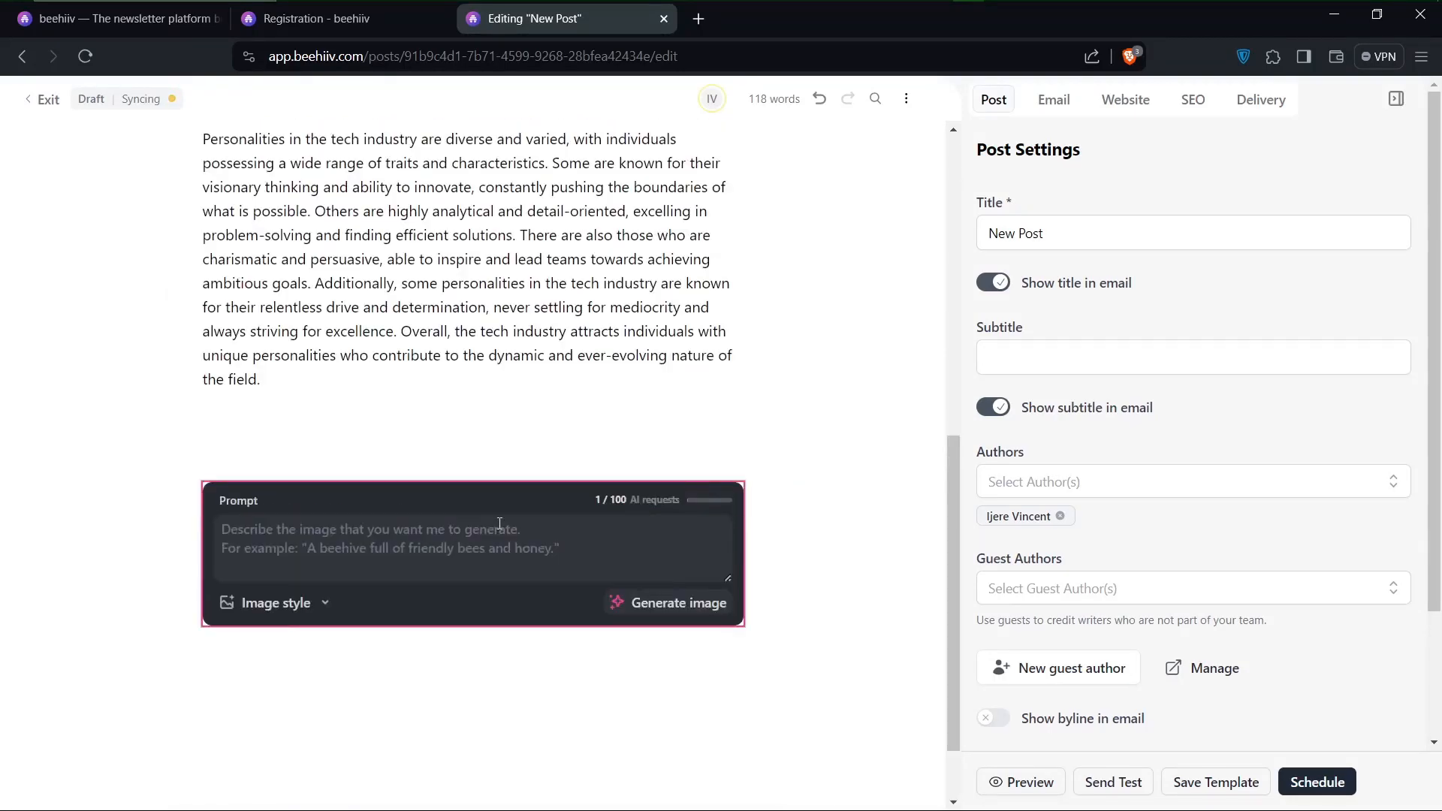
# Step: Generate an AI image from the prompt "A picture of a programmer"
pyautogui.write('A picture of ')
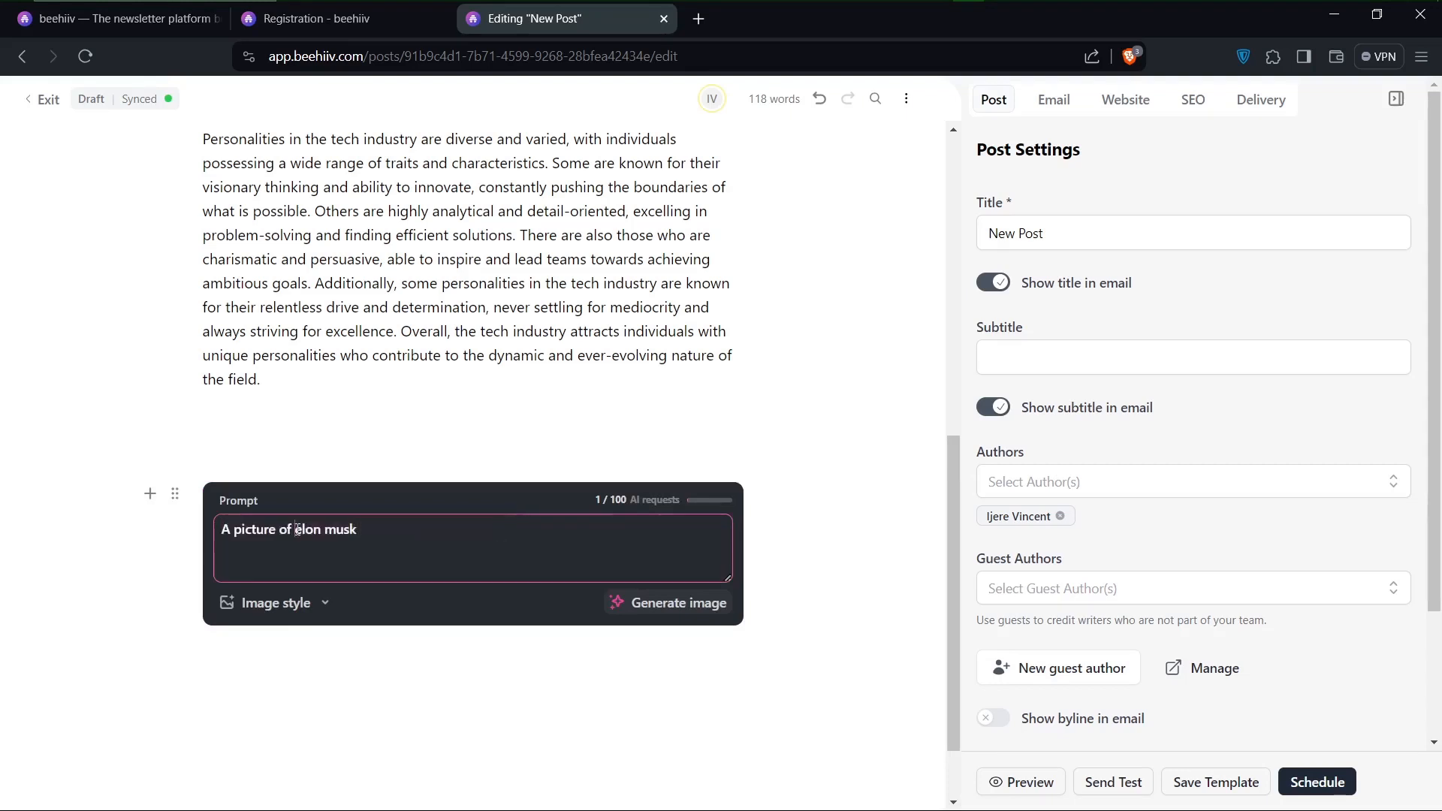
pyautogui.write('a programmers')
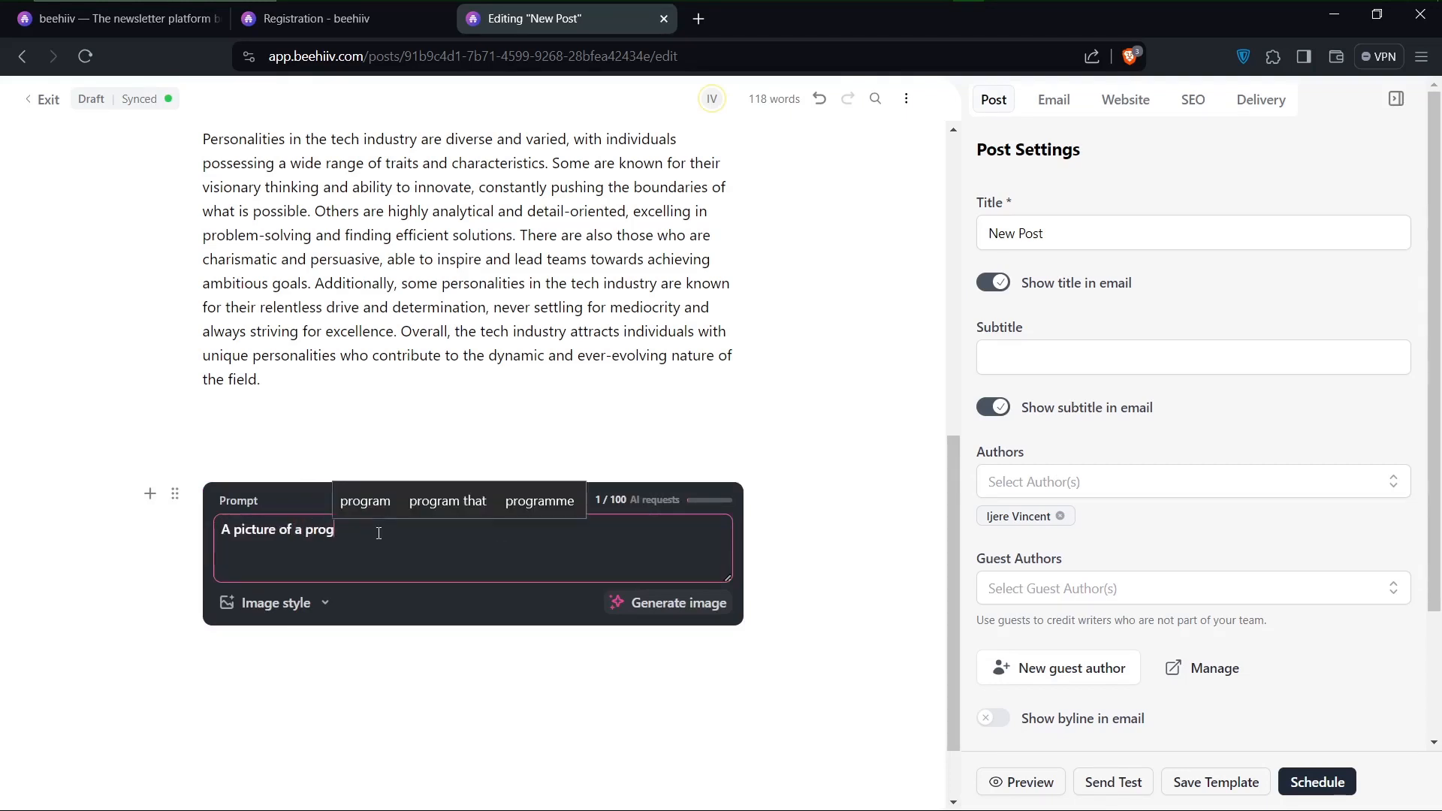
pyautogui.press('BackSpace')
pyautogui.click(685, 601)
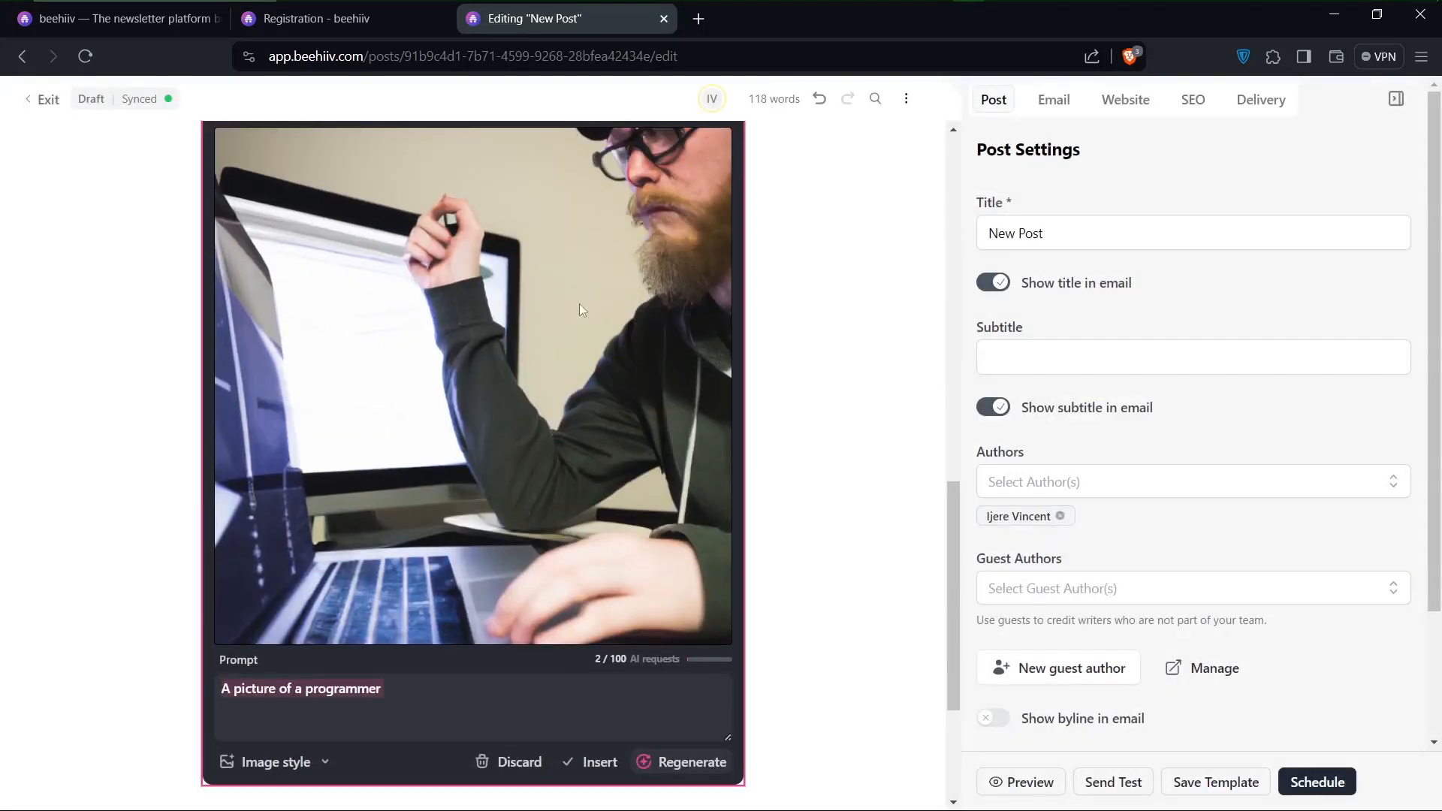
# Step: Change the prompt to "A picture of a hacker" with the Neon punk style and insert the already generated programmer image into the post
pyautogui.click(286, 696)
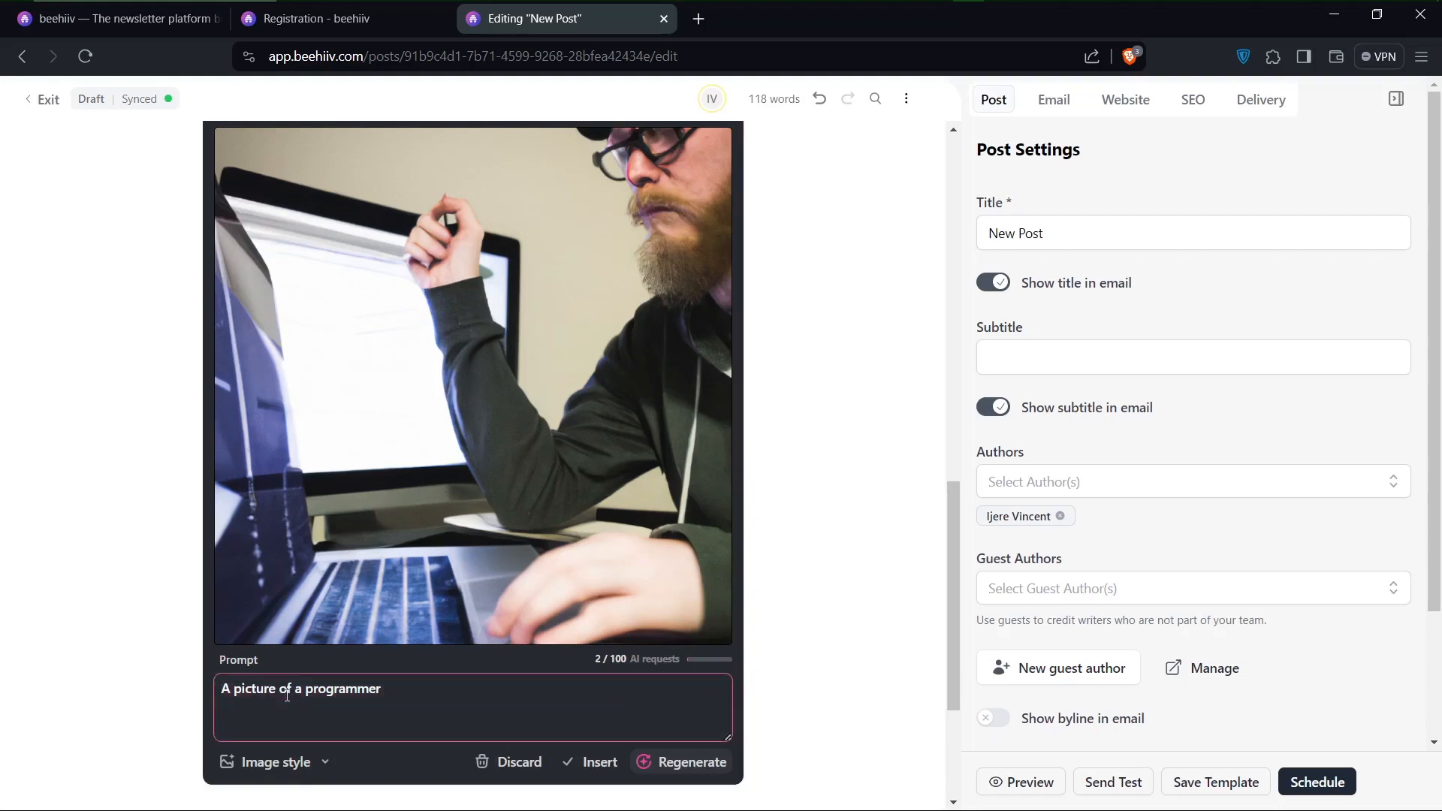
pyautogui.doubleClick(349, 690)
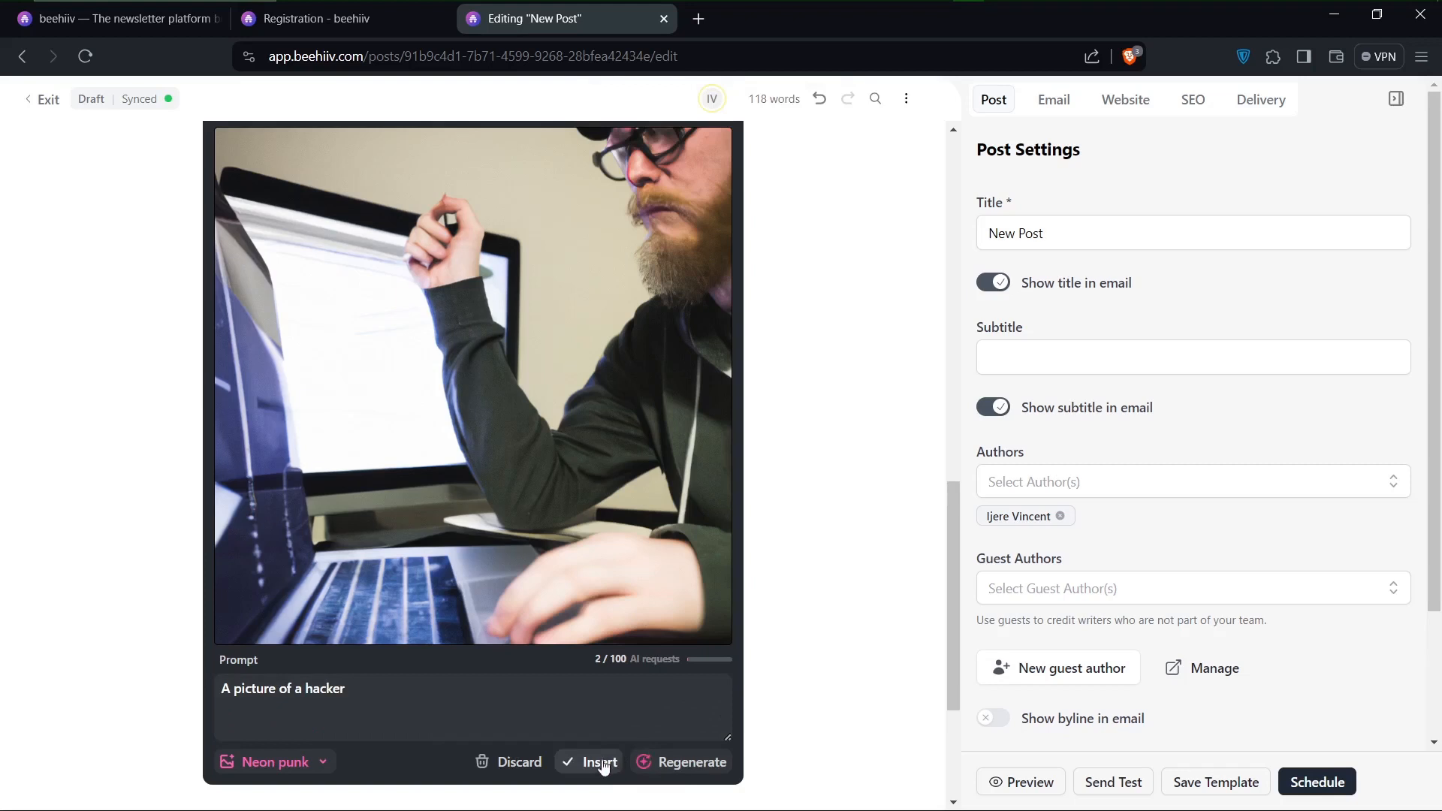
pyautogui.click(601, 762)
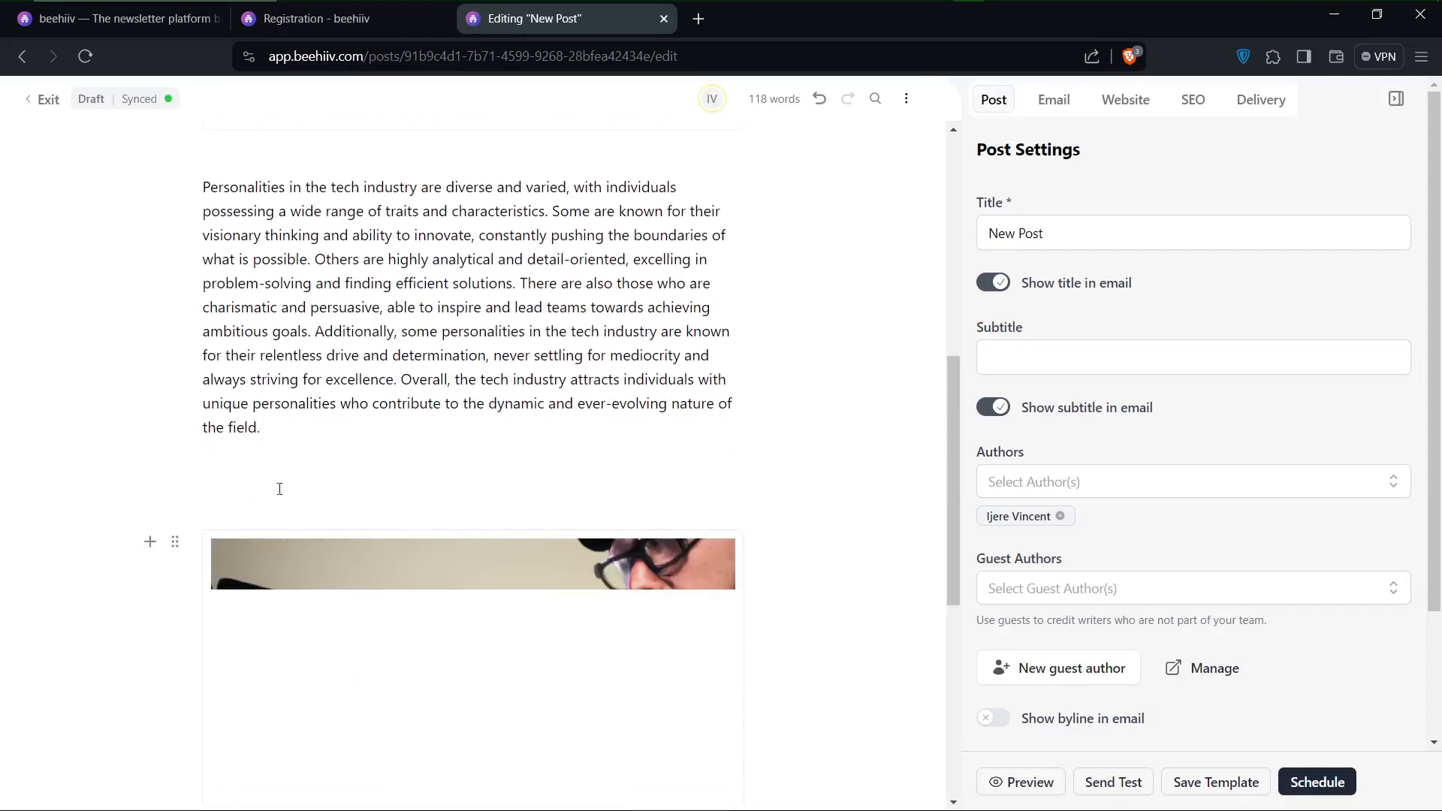
# Step: Remove the blank line between the paragraph and the programmer image
pyautogui.press('BackSpace')
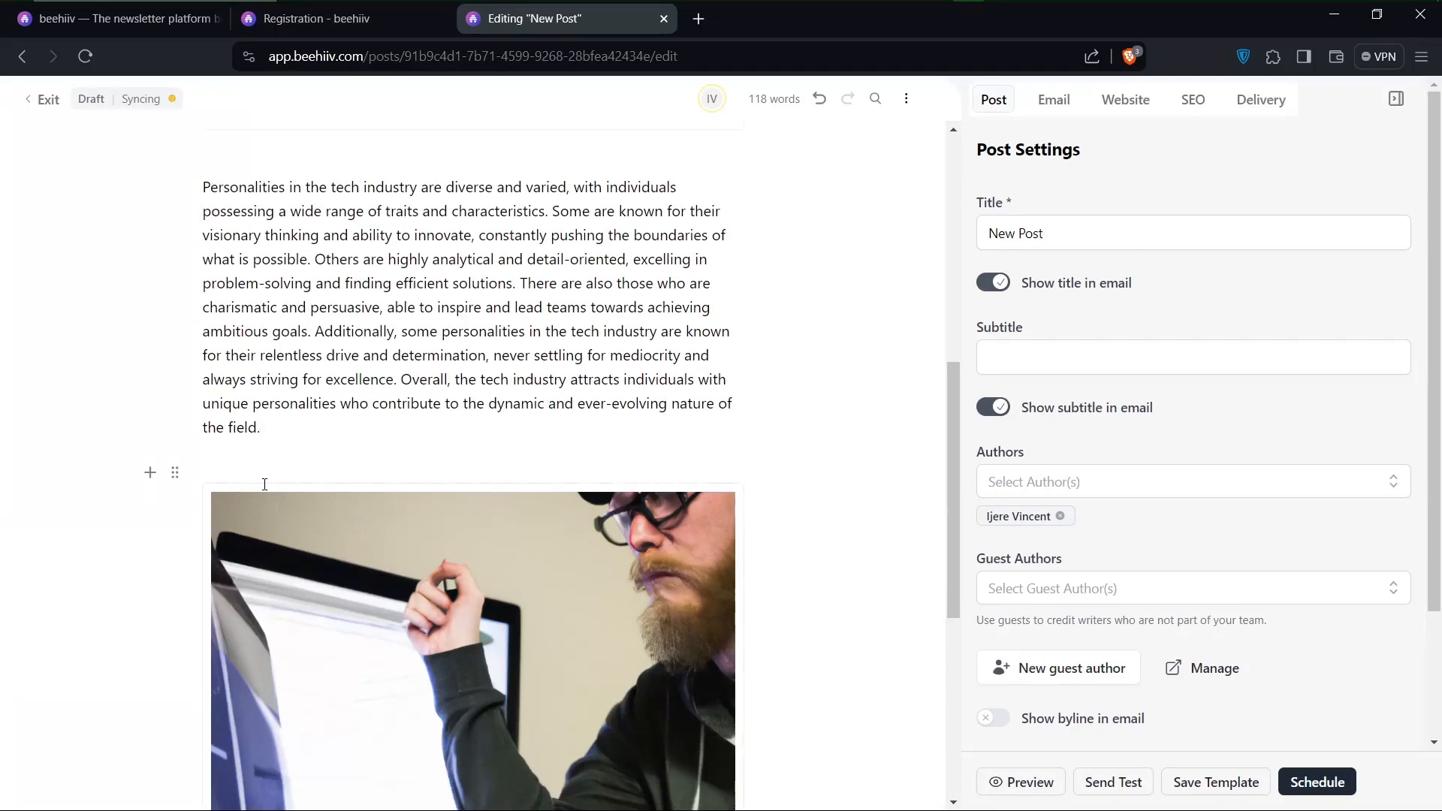
pyautogui.scroll(-5, 351, 574)
pyautogui.scroll(6, 457, 444)
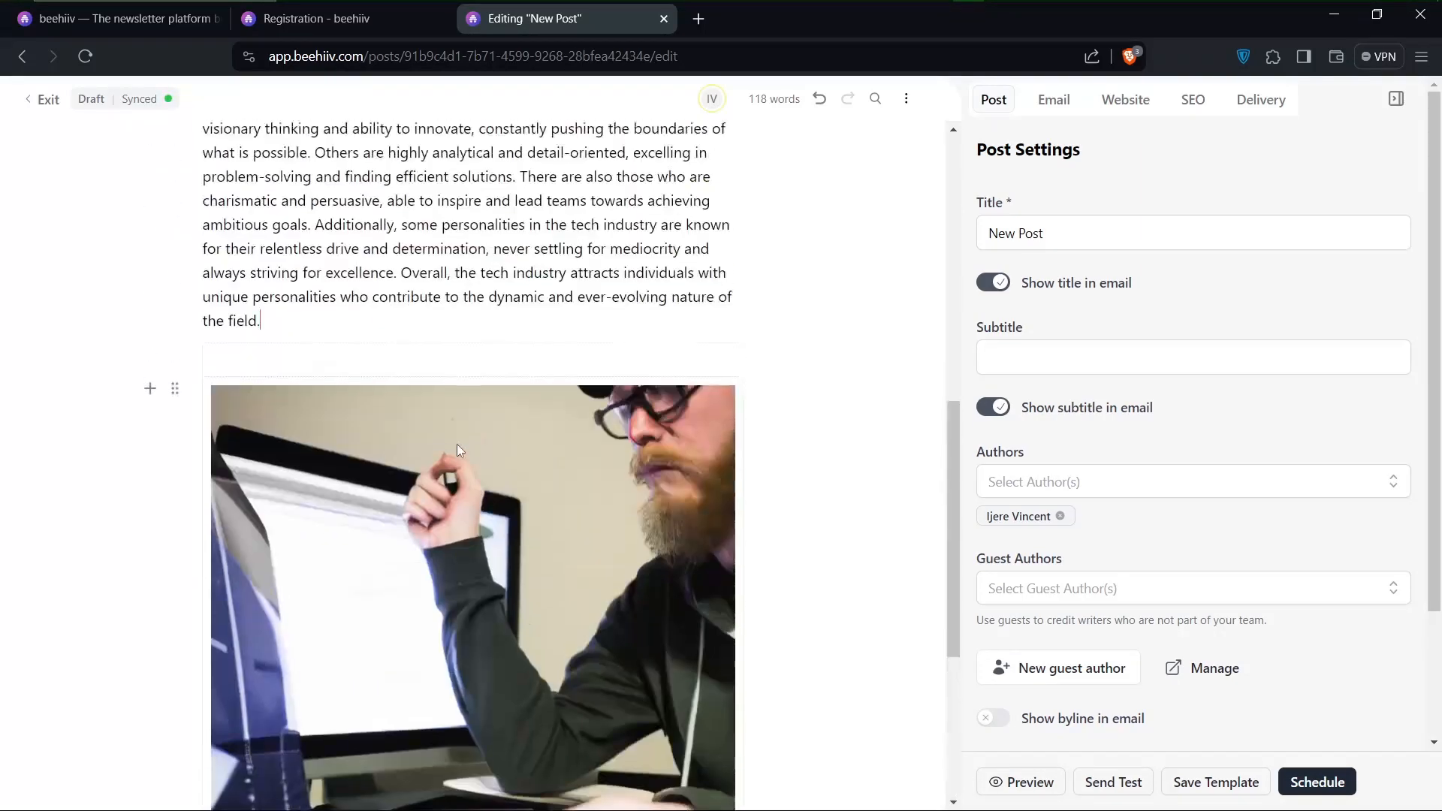
pyautogui.scroll(-5, 456, 444)
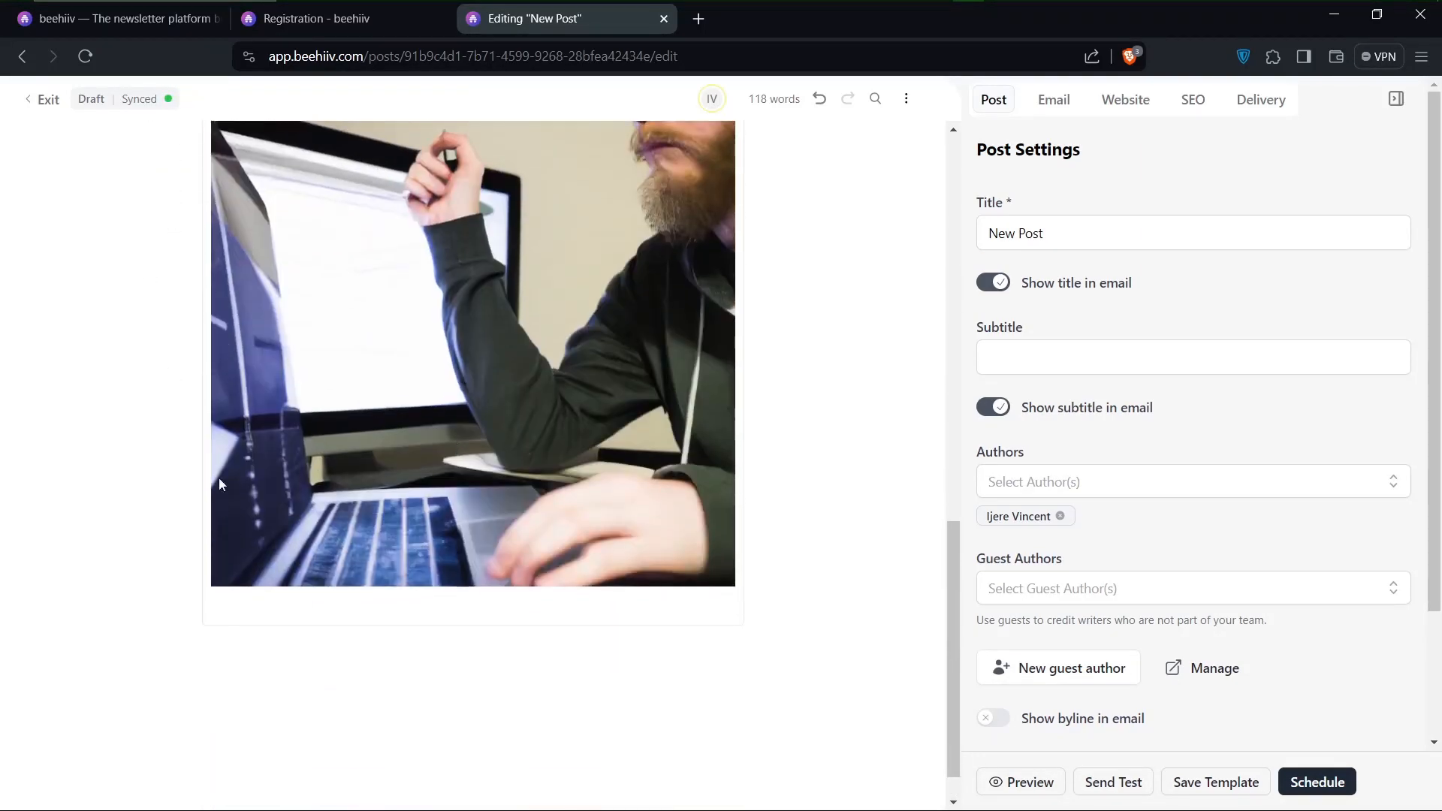
# Step: Replace the post title with "TECH 101"
pyautogui.click(1088, 245)
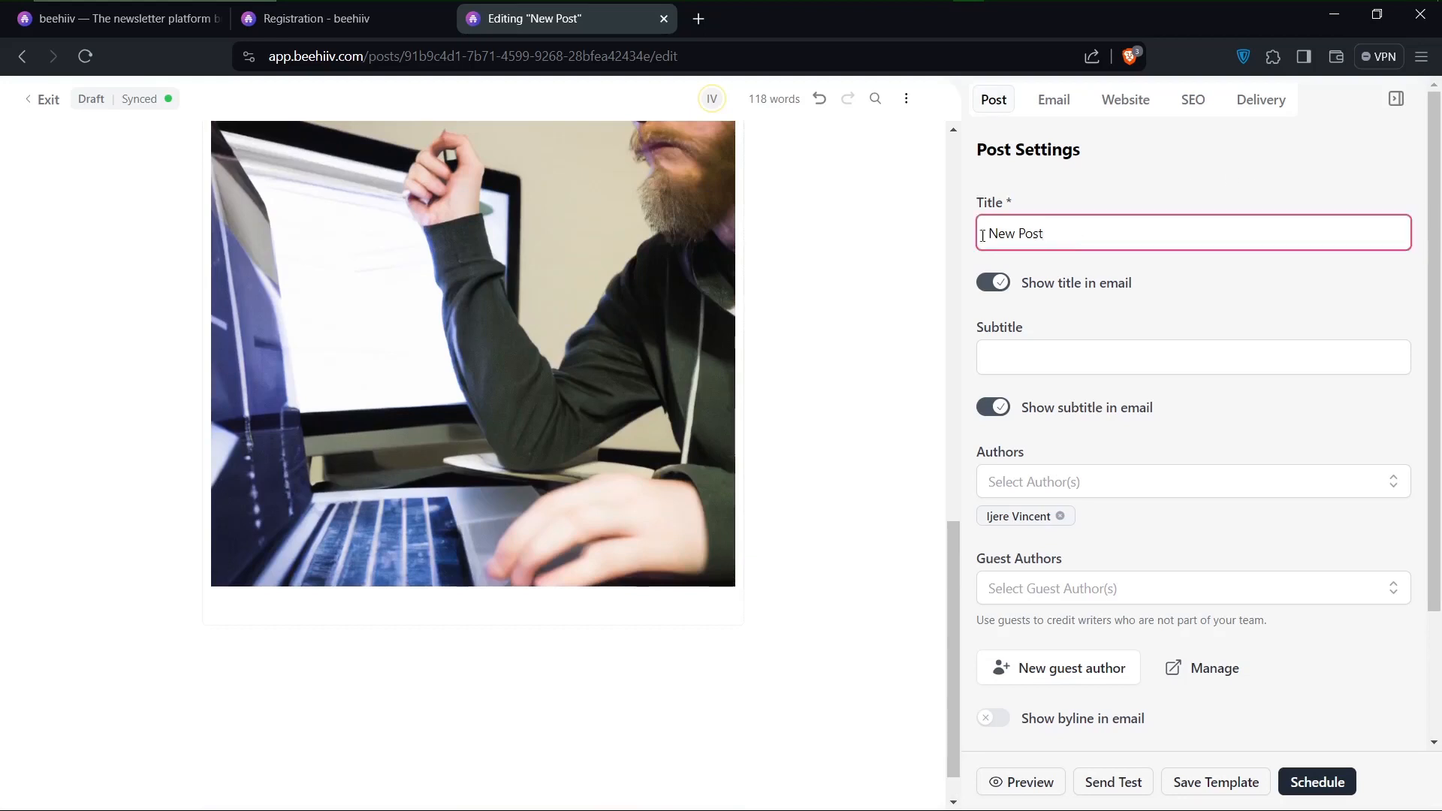
pyautogui.hotkey('ctrl', 'a')
pyautogui.write('M')
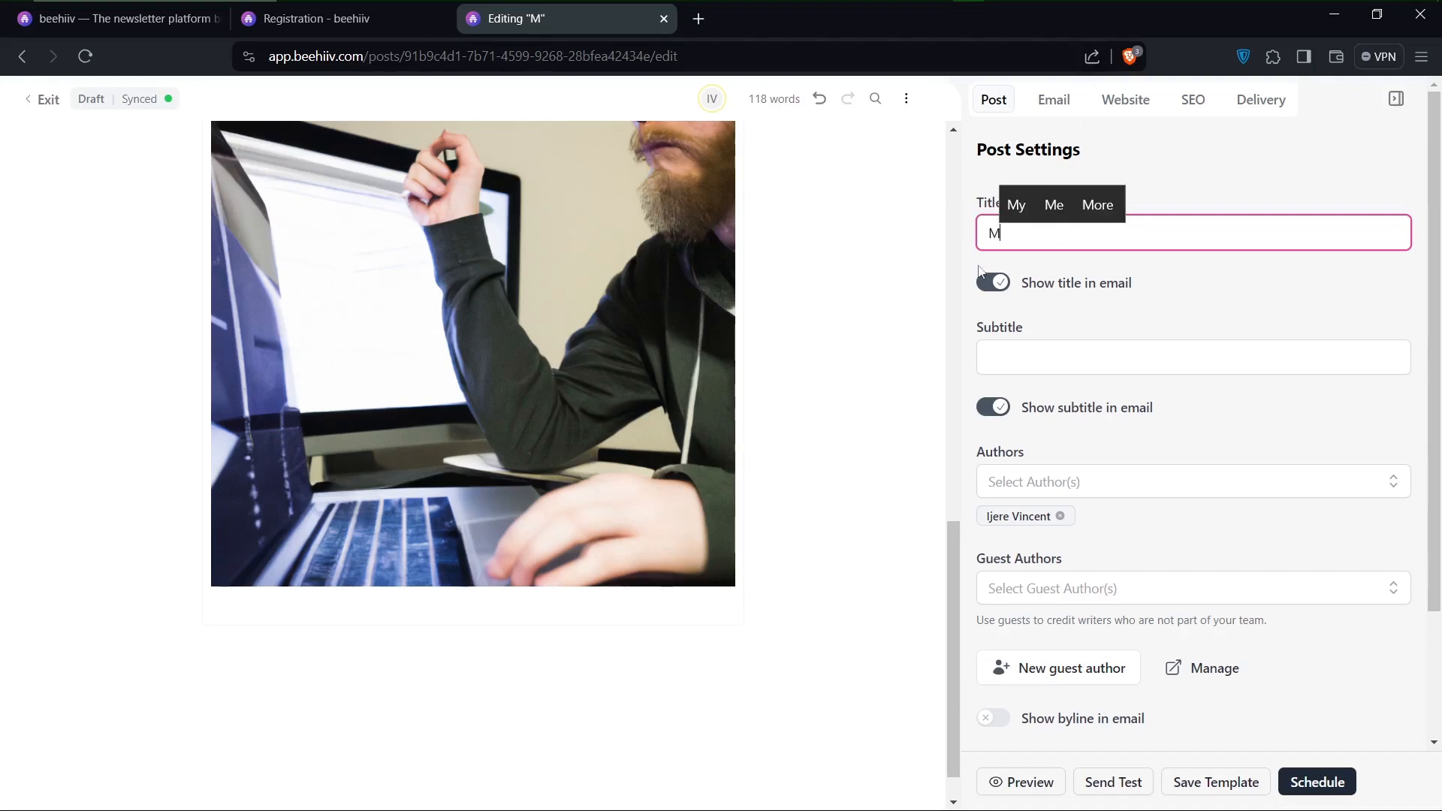
pyautogui.write('Y')
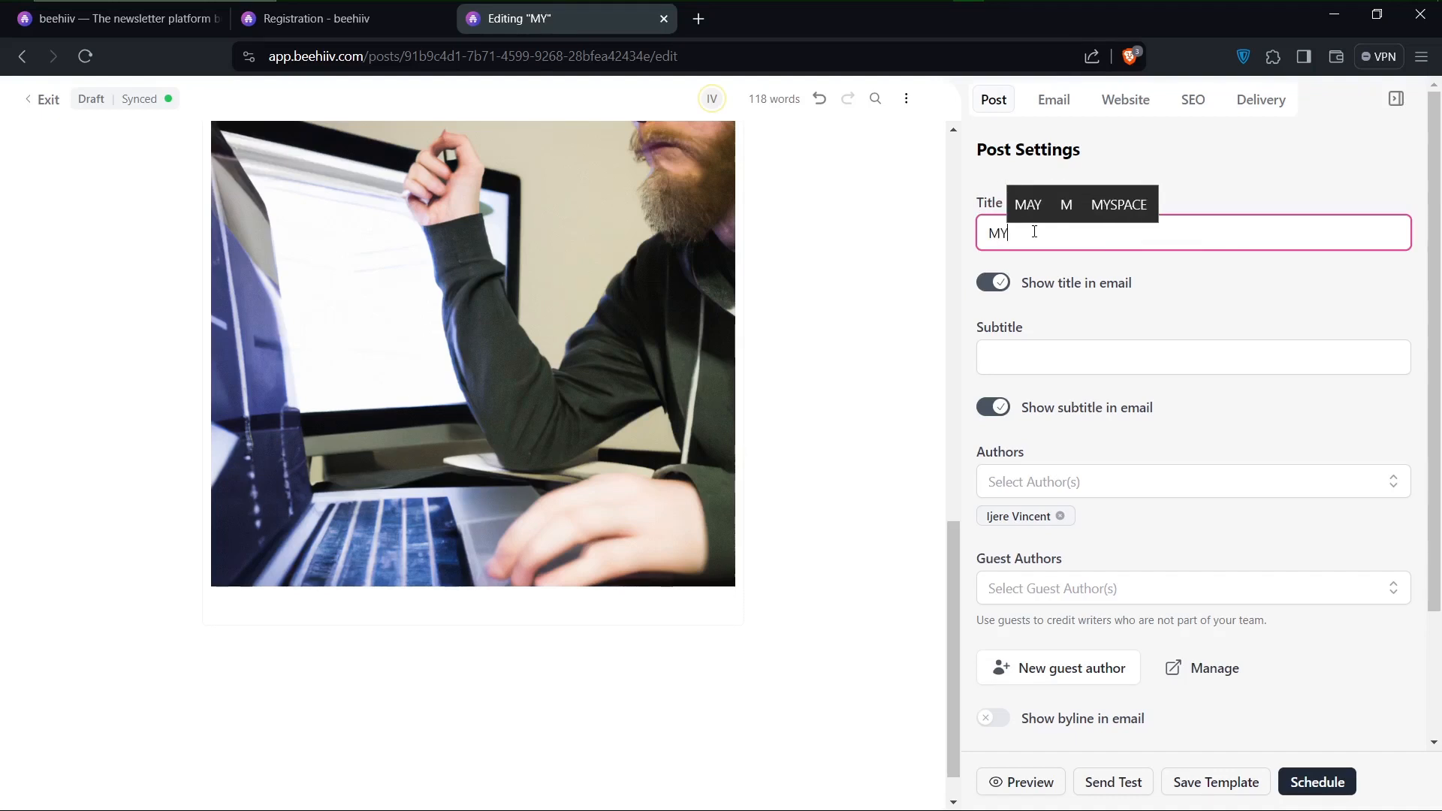
pyautogui.write(' P')
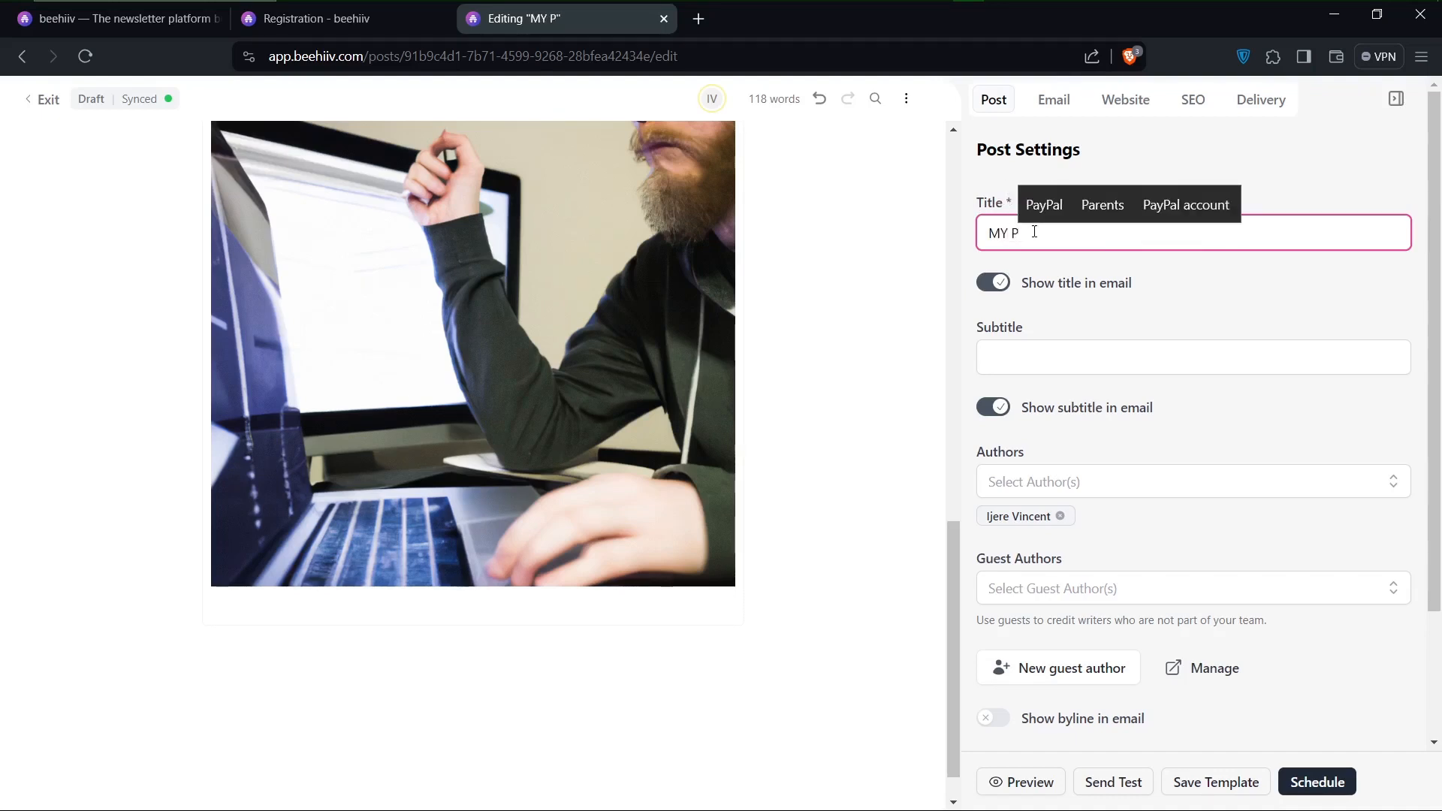
pyautogui.press('BackSpace')
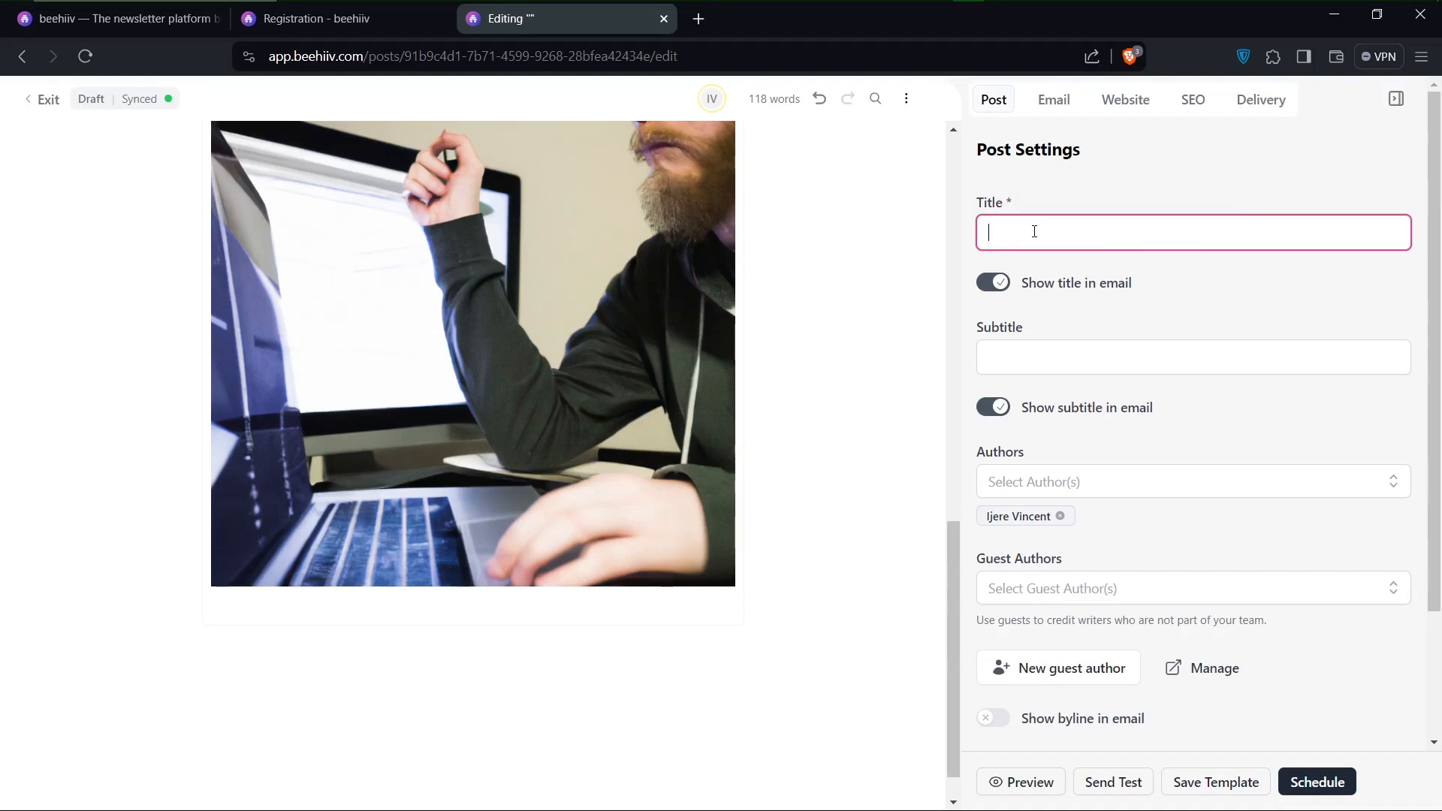
pyautogui.write('TECH ')
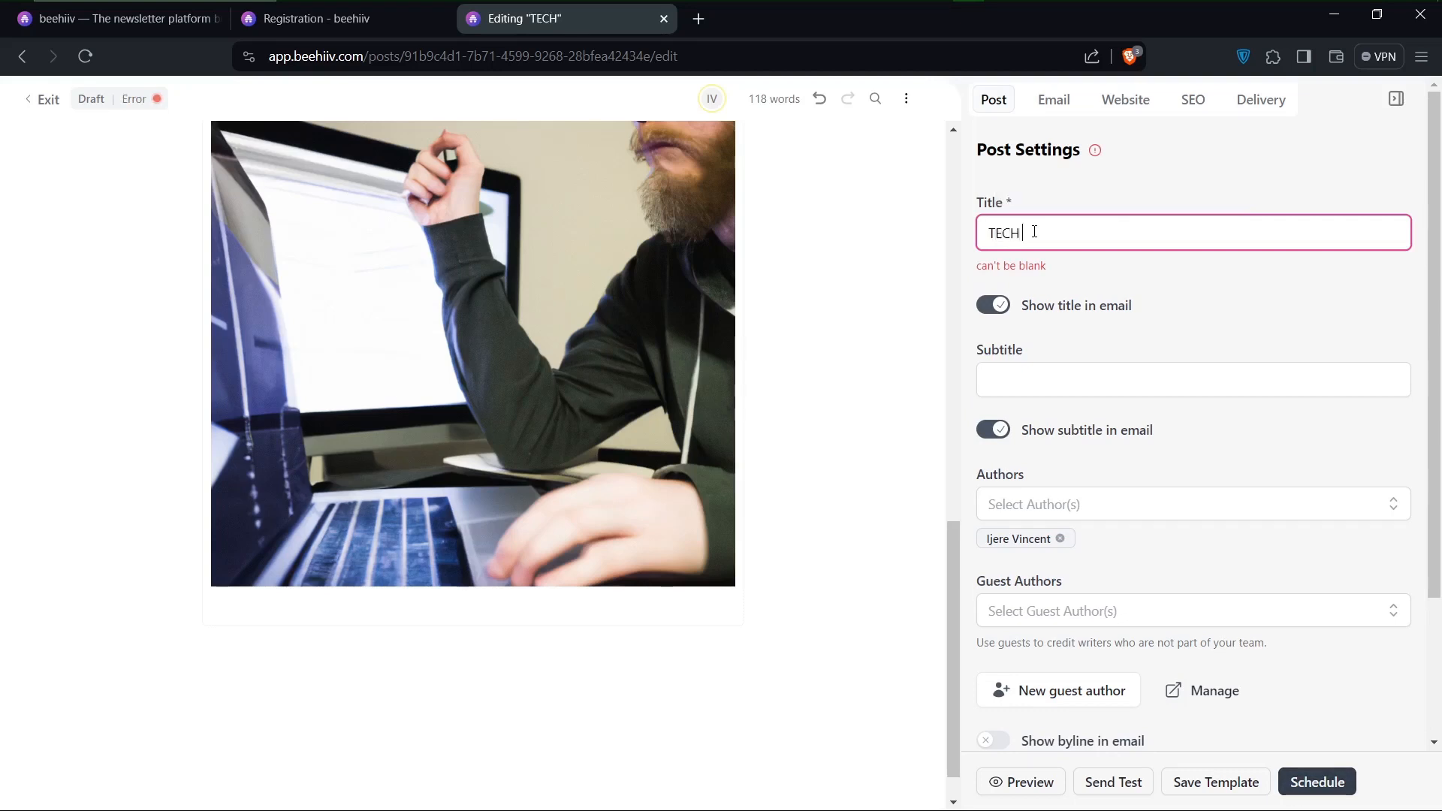
pyautogui.write('101')
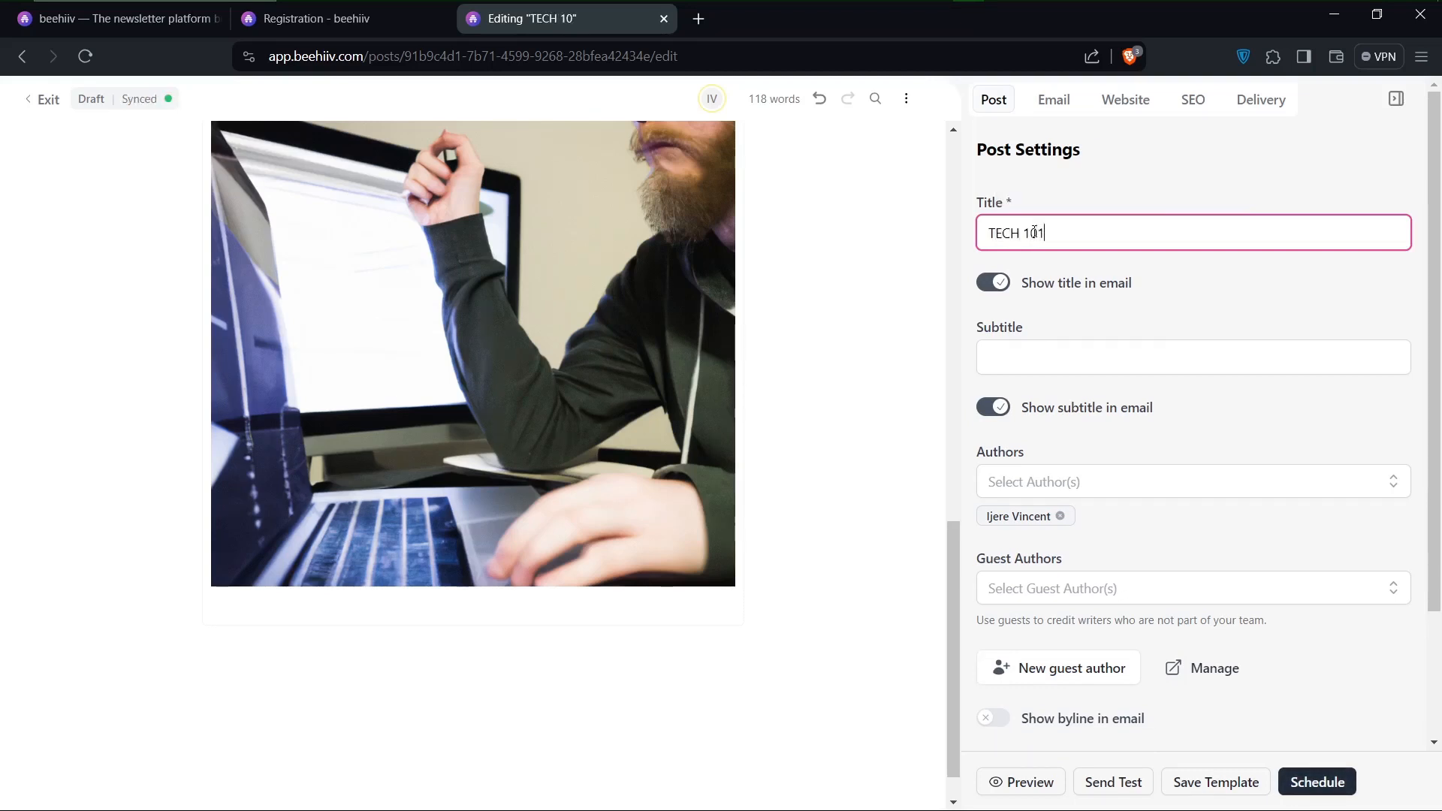
# Step: Look over the subtitle and author settings and the content blocks available for the line below the programmer image
pyautogui.click(1081, 349)
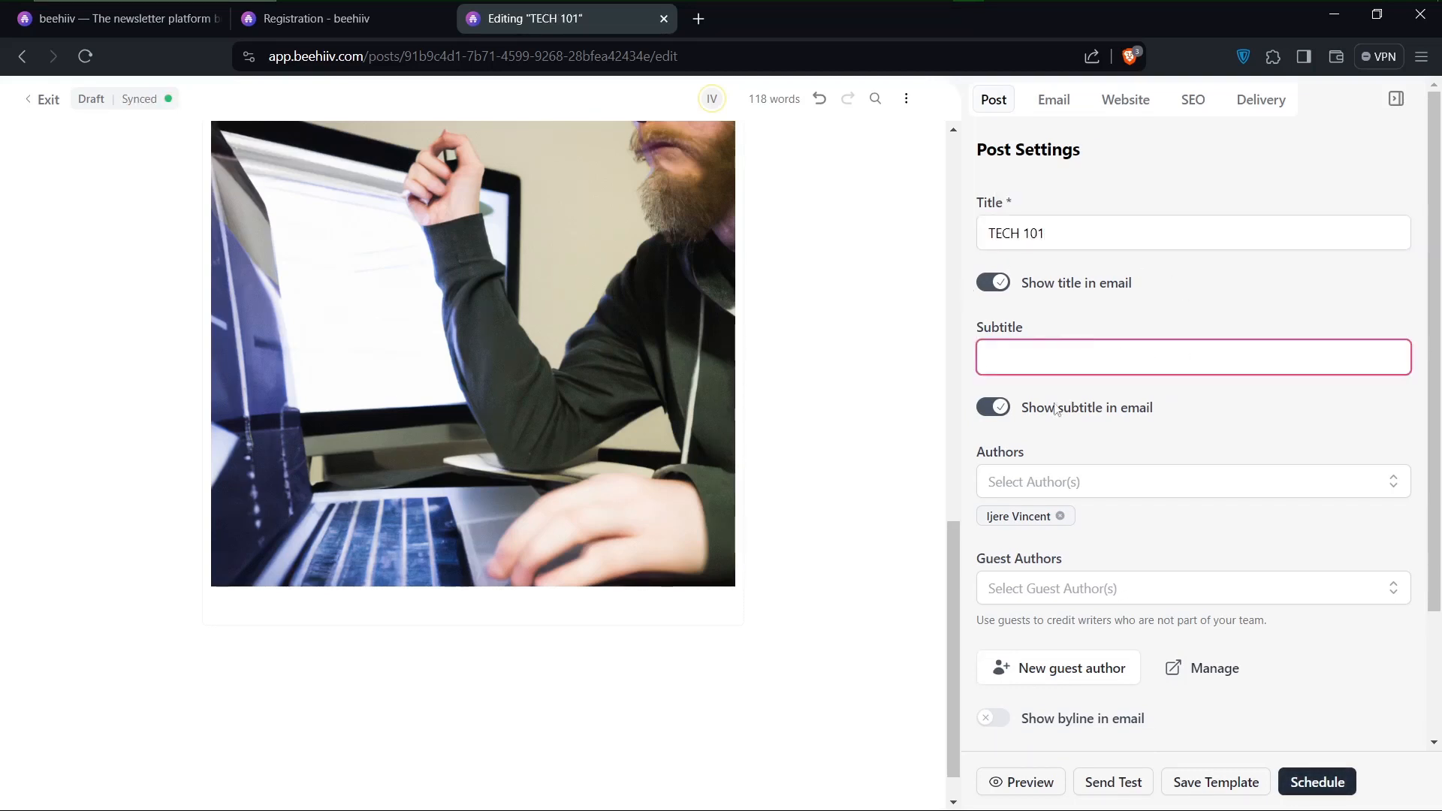
pyautogui.scroll(-2, 1197, 490)
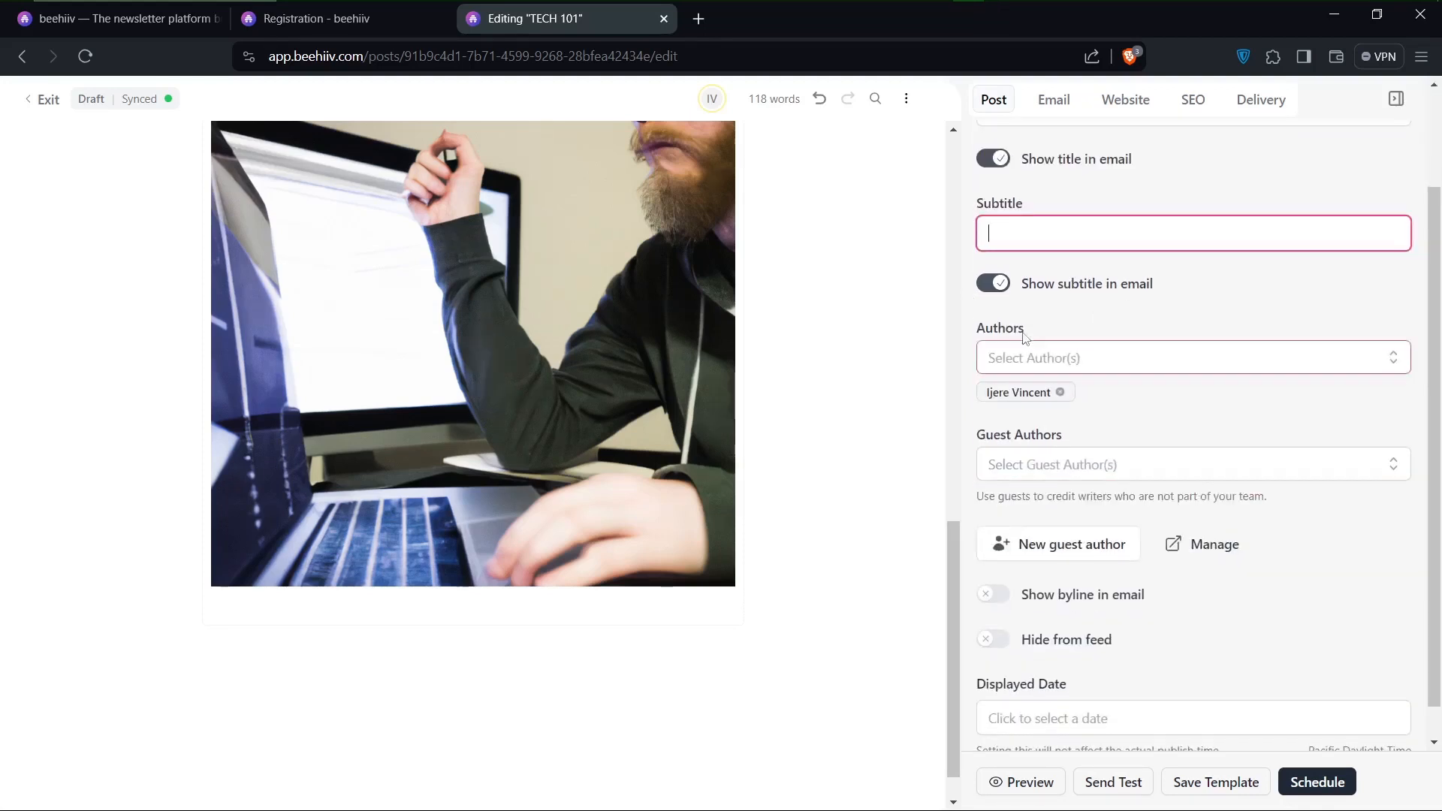
pyautogui.click(560, 689)
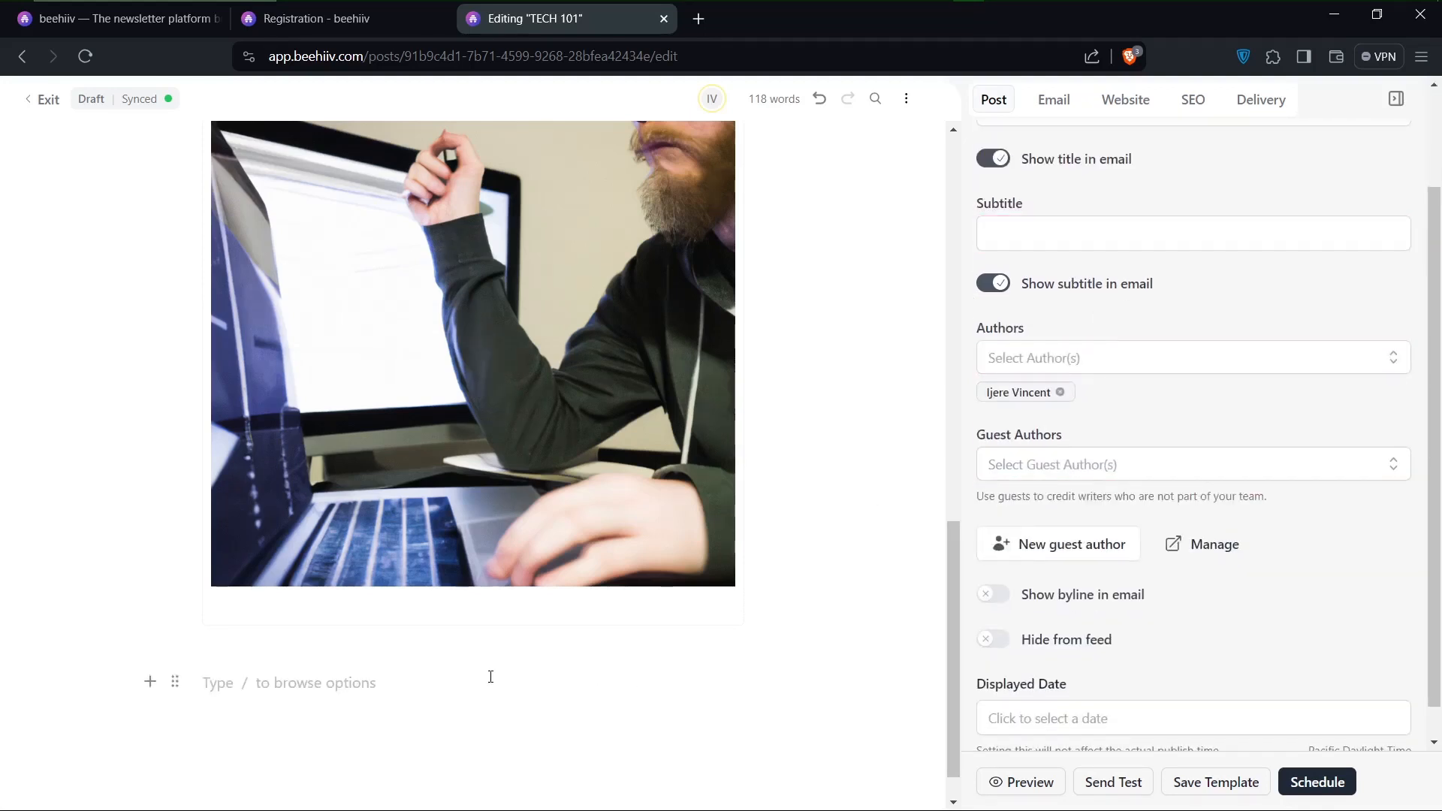
pyautogui.scroll(2, 492, 670)
pyautogui.scroll(-2, 494, 665)
pyautogui.click(149, 633)
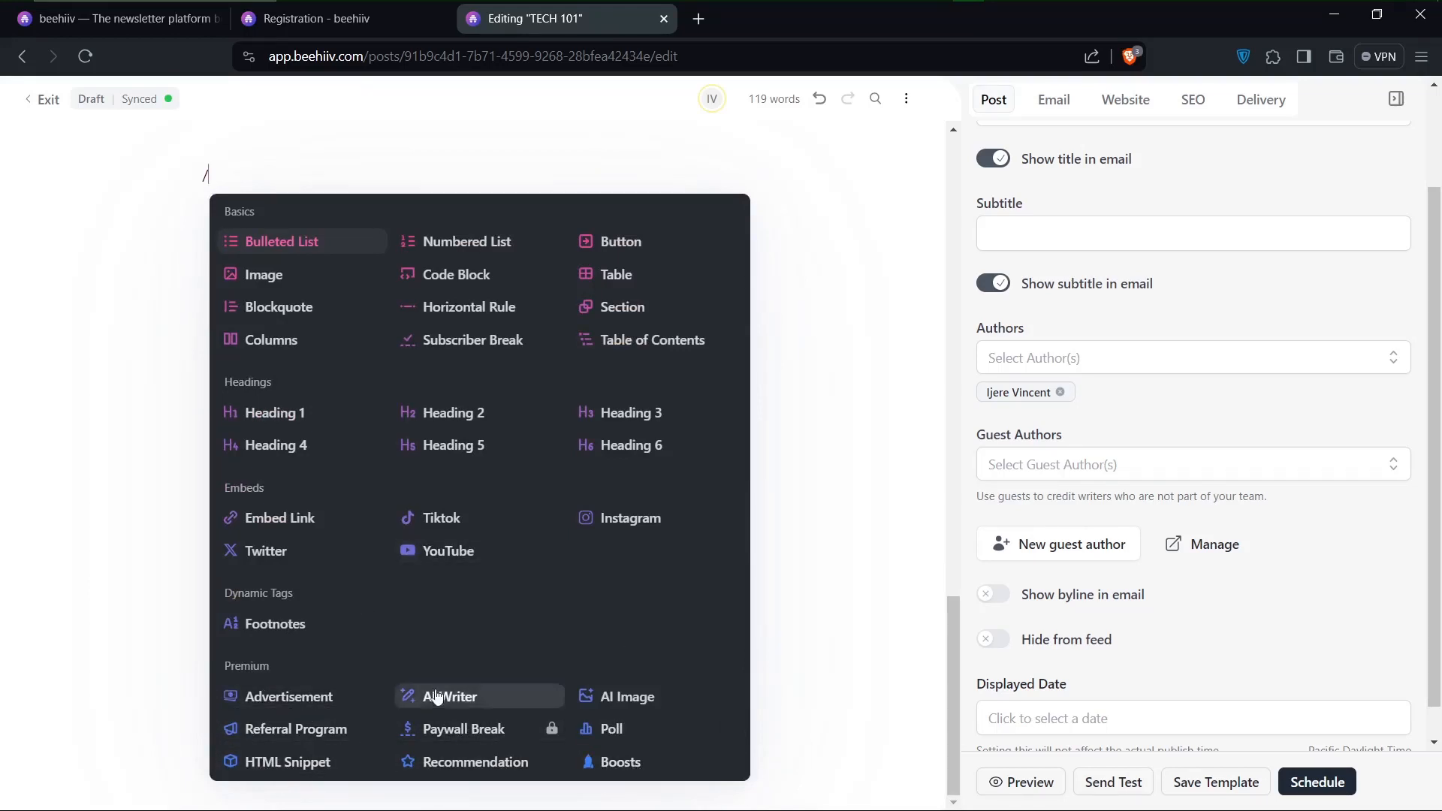
pyautogui.click(811, 647)
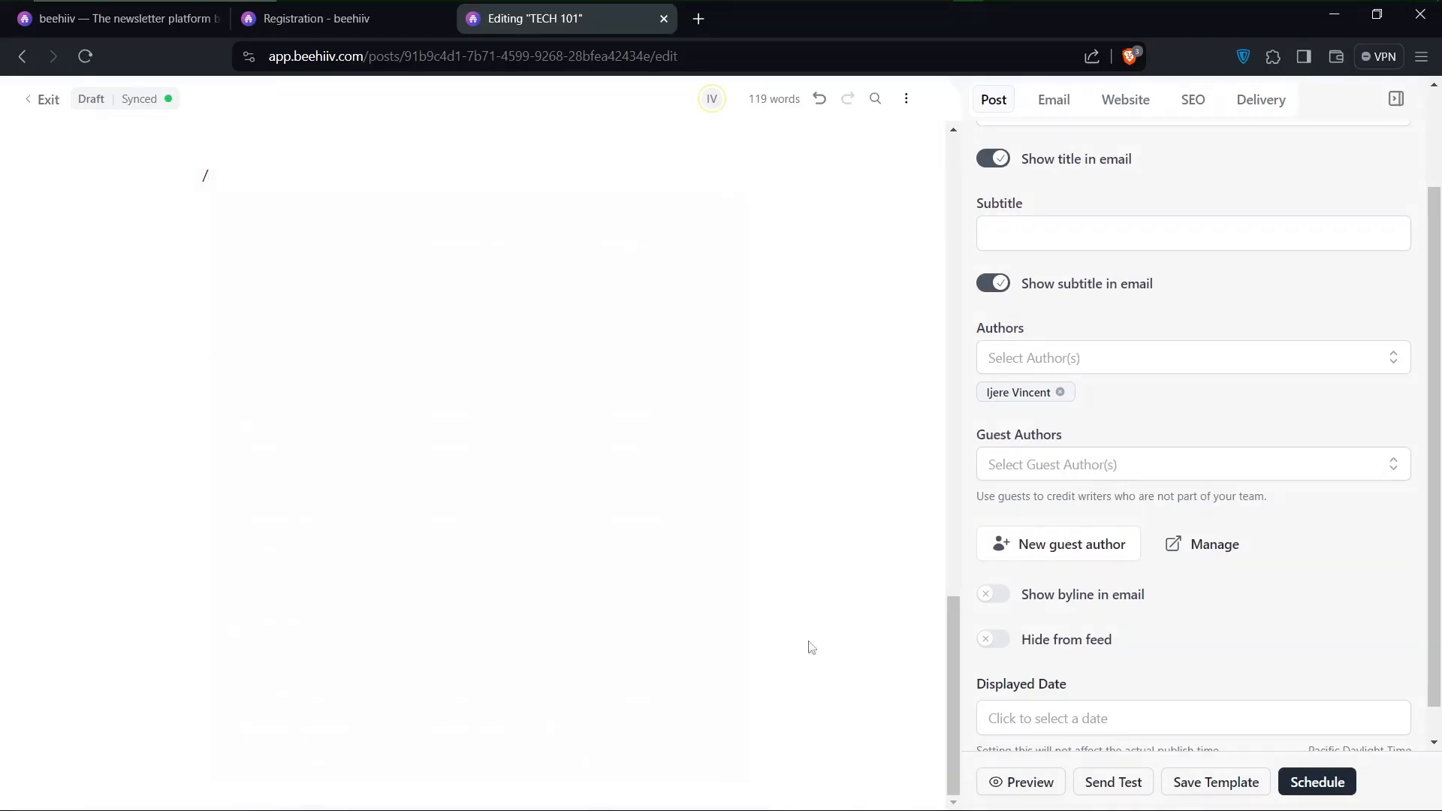
pyautogui.scroll(6, 597, 543)
pyautogui.scroll(5, 577, 412)
pyautogui.scroll(-5, 360, 545)
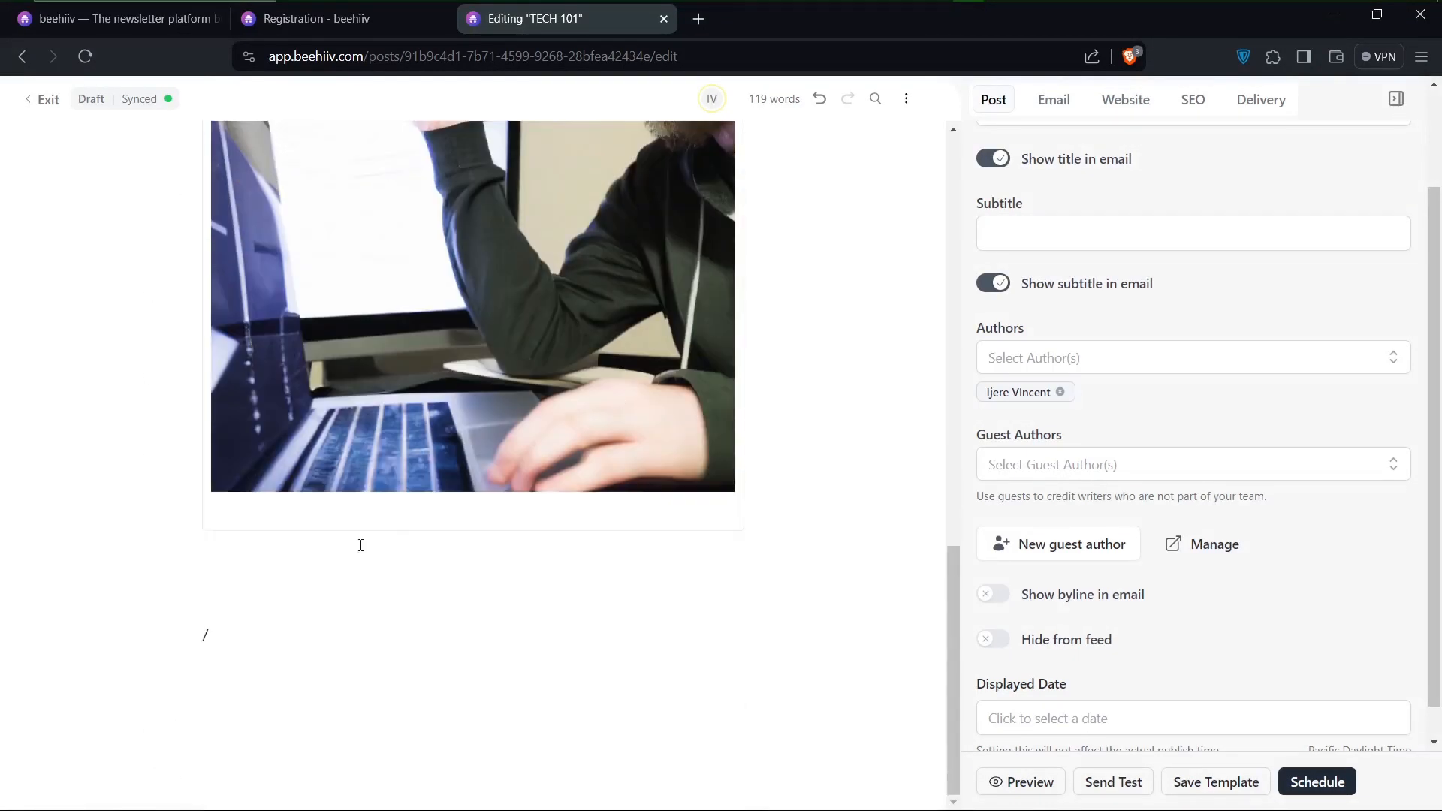
# Step: Delete the stray slash and the empty line below the programmer image
pyautogui.click(259, 640)
pyautogui.press('BackSpace')
pyautogui.press('BackSpace')
pyautogui.press('BackSpace')
pyautogui.click(305, 652)
pyautogui.press('BackSpace')
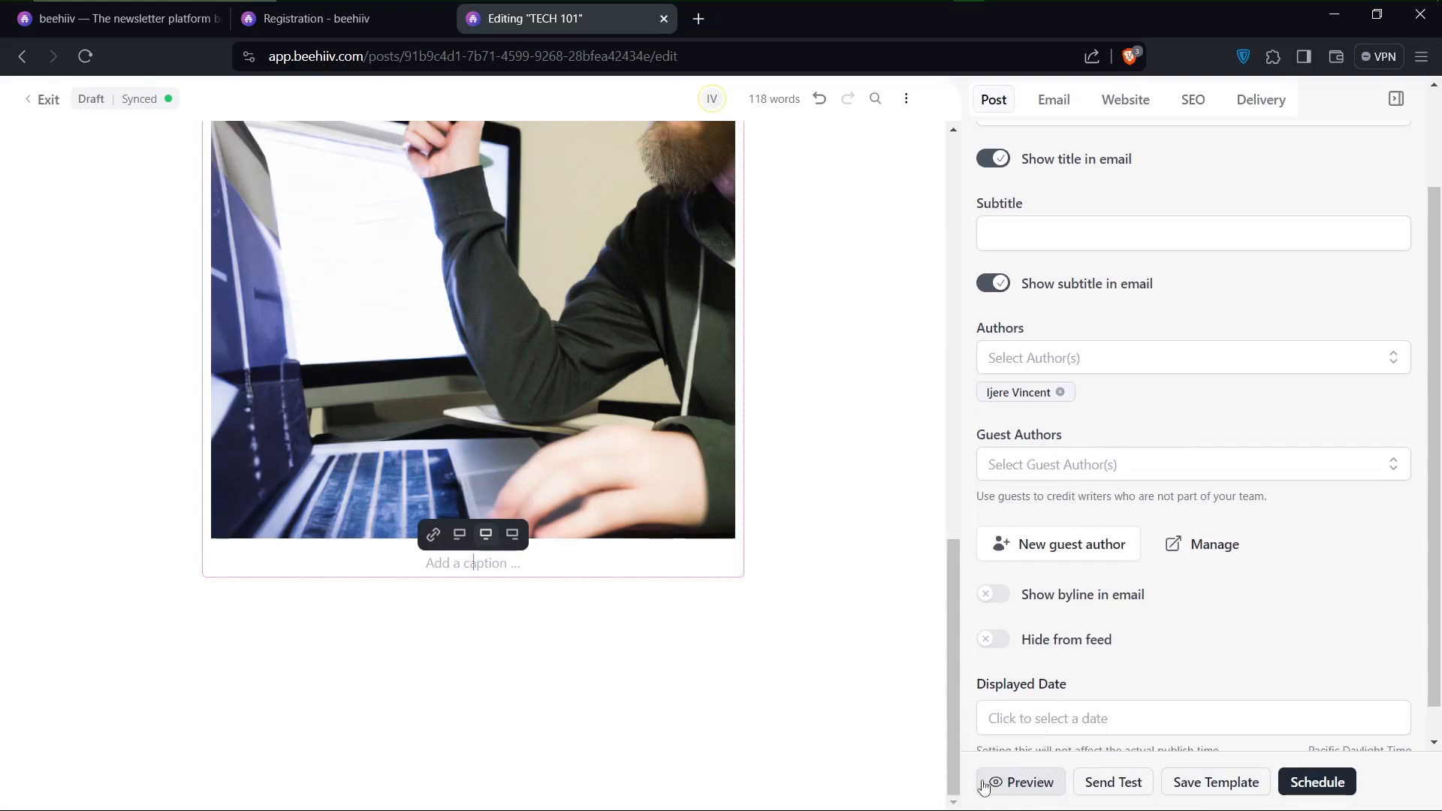
# Step: Preview the post and examine its mobile email version from the title to the footer
pyautogui.click(1006, 783)
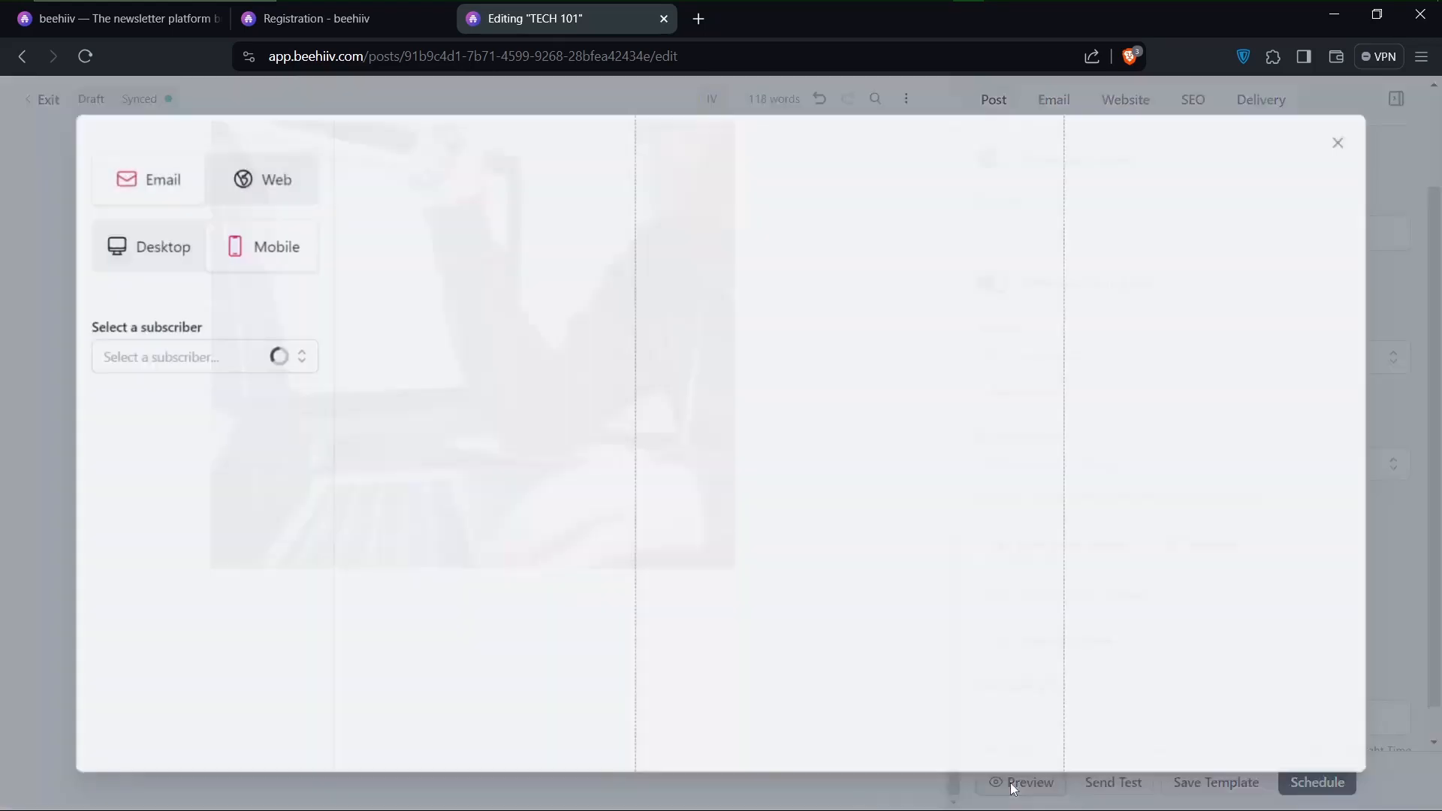
pyautogui.scroll(-1, 887, 546)
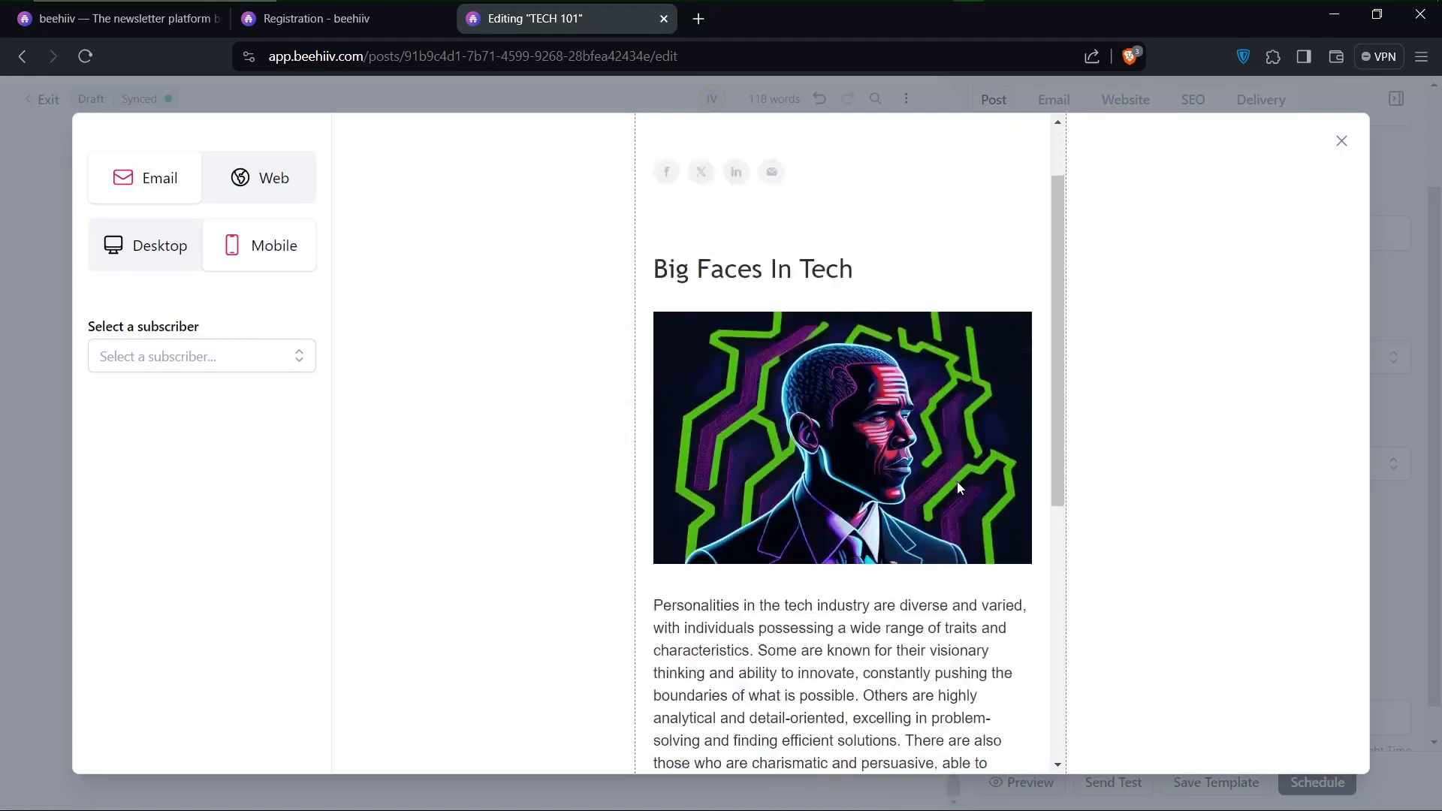
pyautogui.scroll(1, 887, 546)
pyautogui.scroll(-5, 897, 533)
pyautogui.scroll(-5, 901, 530)
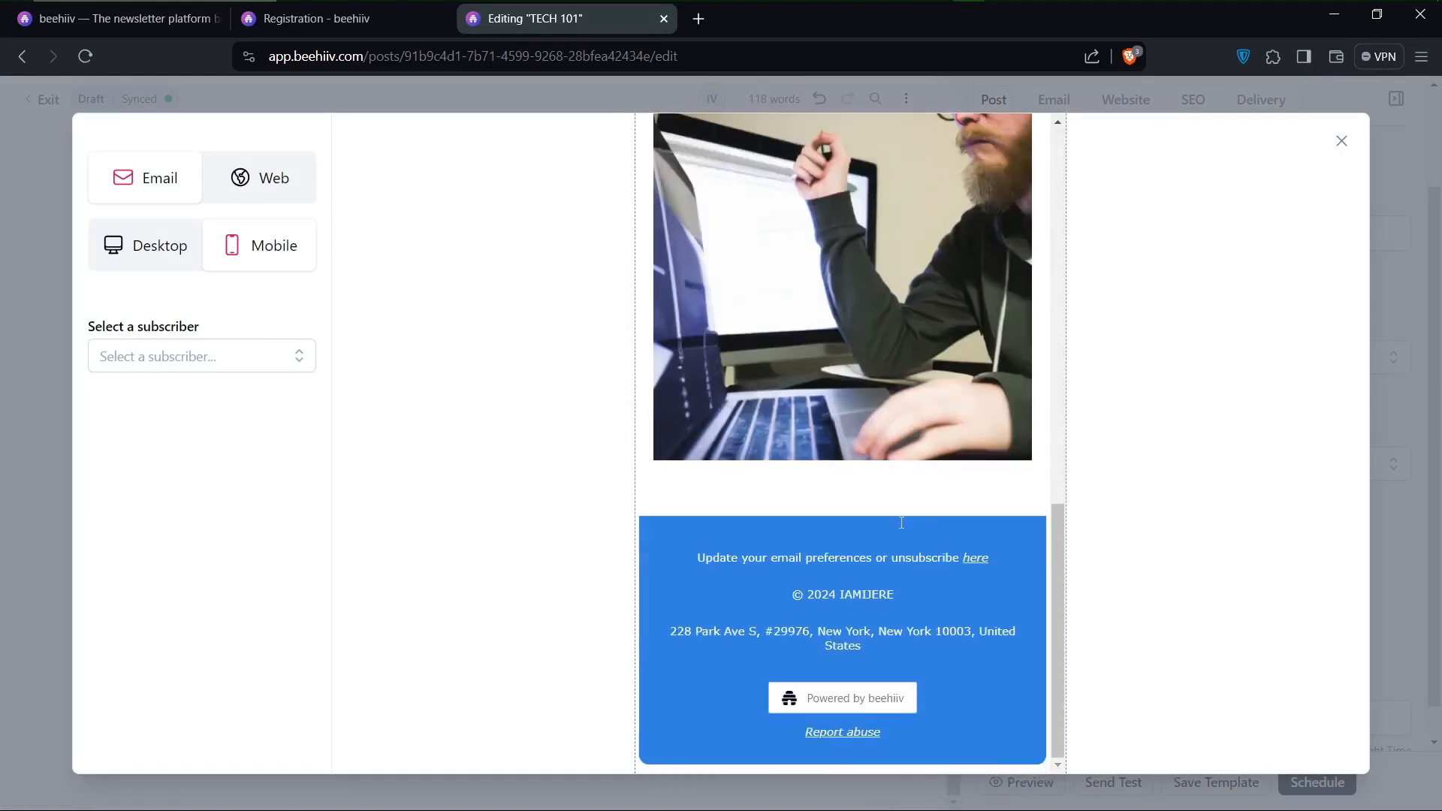
pyautogui.scroll(8, 808, 521)
pyautogui.scroll(3, 886, 293)
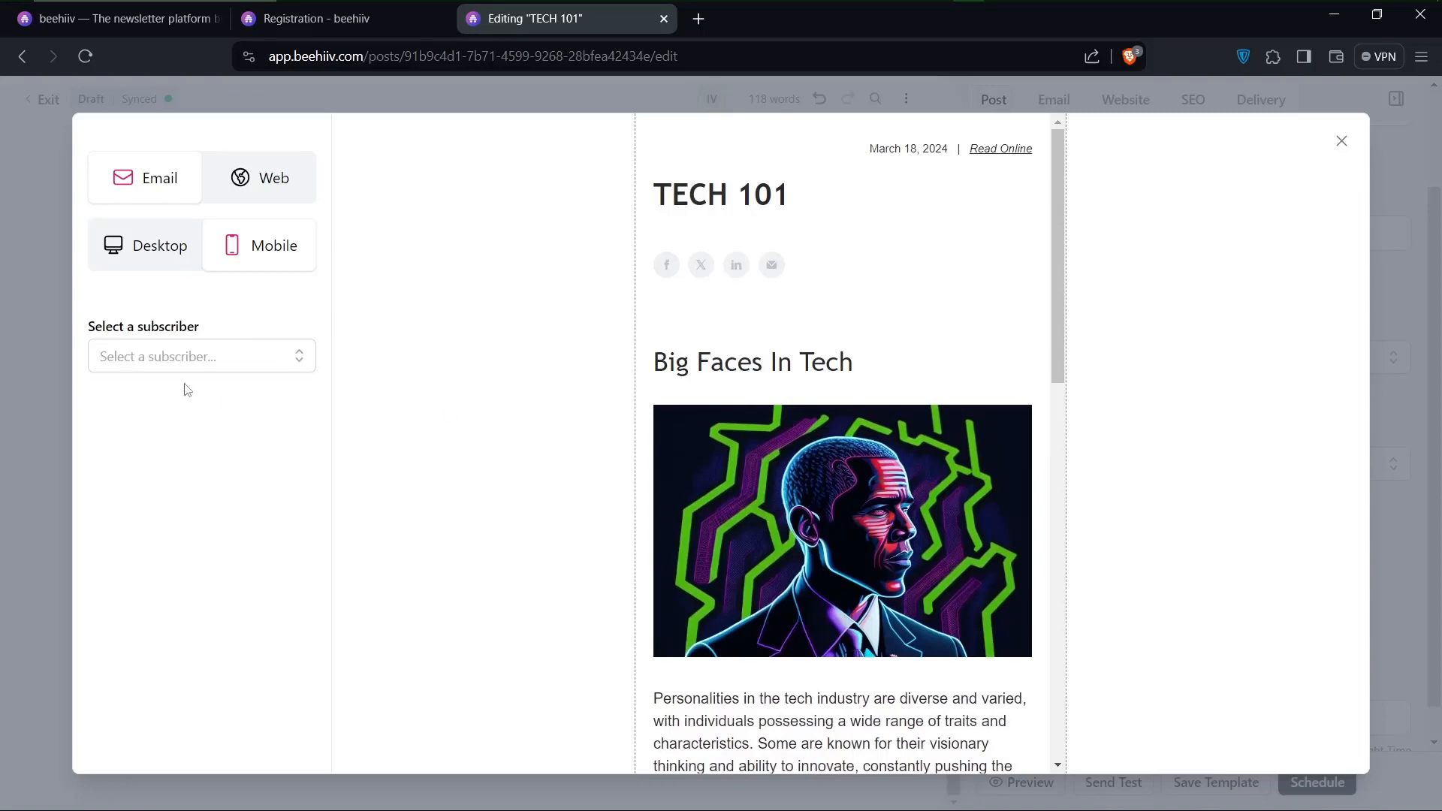
pyautogui.scroll(-5, 776, 516)
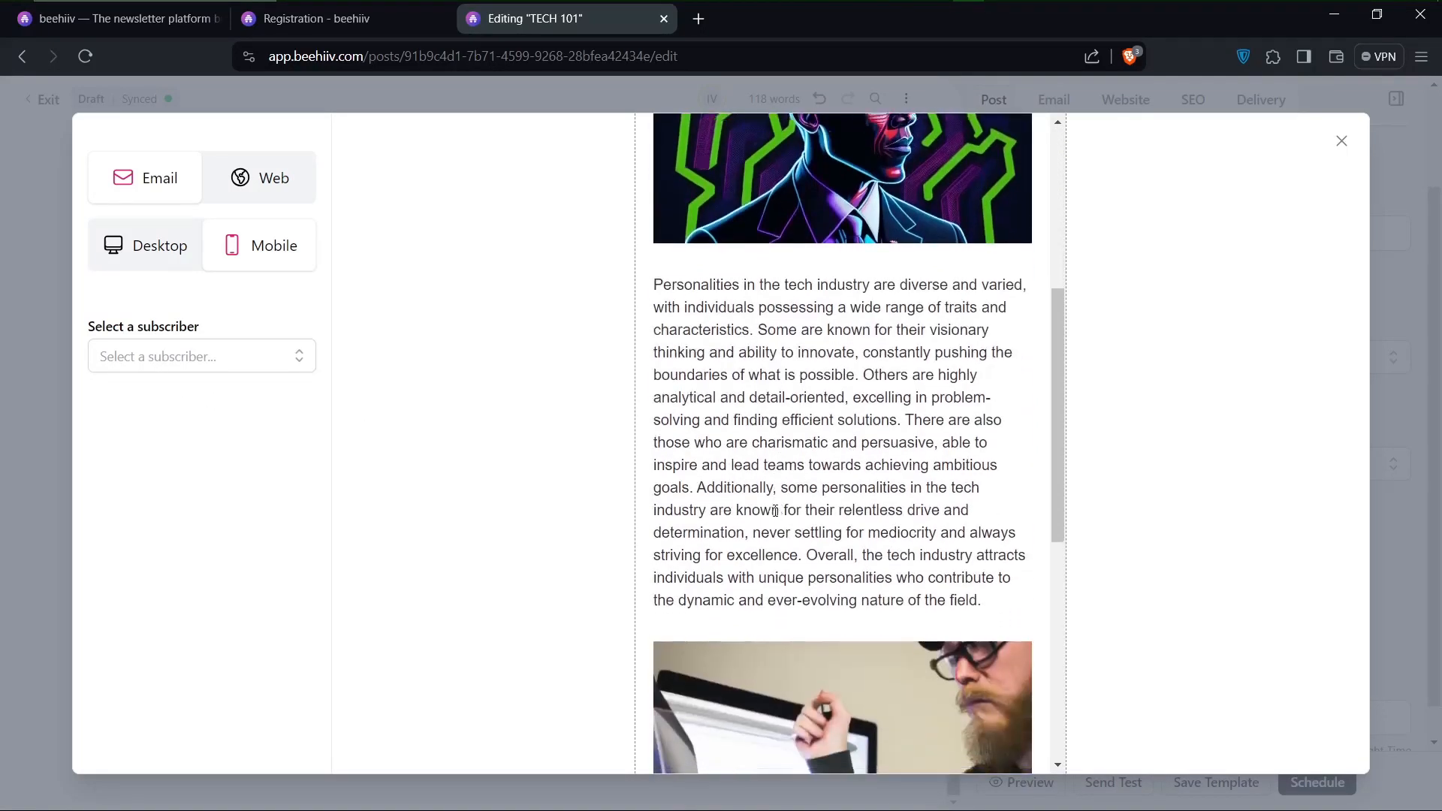
pyautogui.scroll(5, 776, 511)
# Step: Examine the web version of the post in the preview, and return to the email version
pyautogui.click(131, 183)
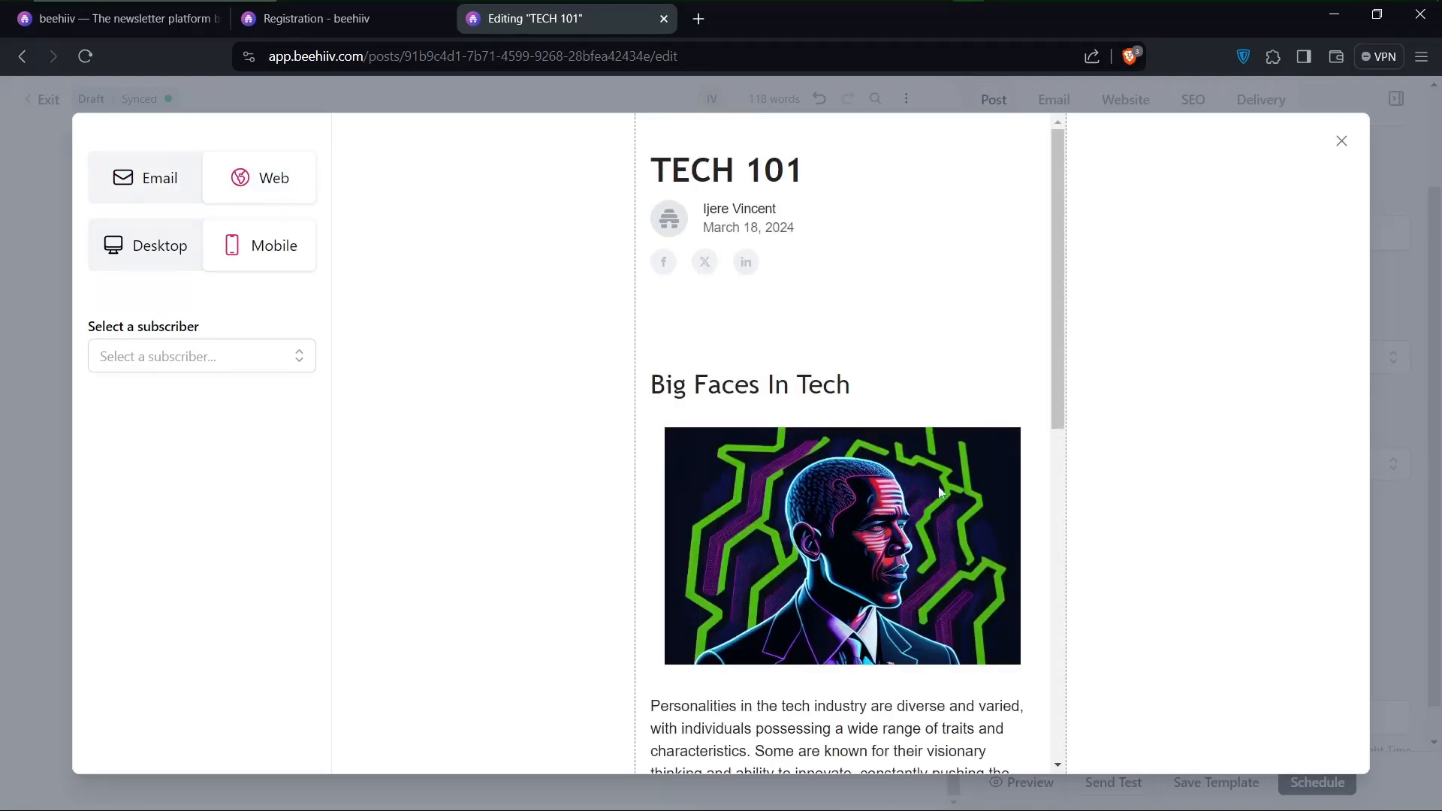
pyautogui.scroll(-8, 939, 492)
pyautogui.scroll(2, 938, 489)
pyautogui.scroll(-2, 943, 500)
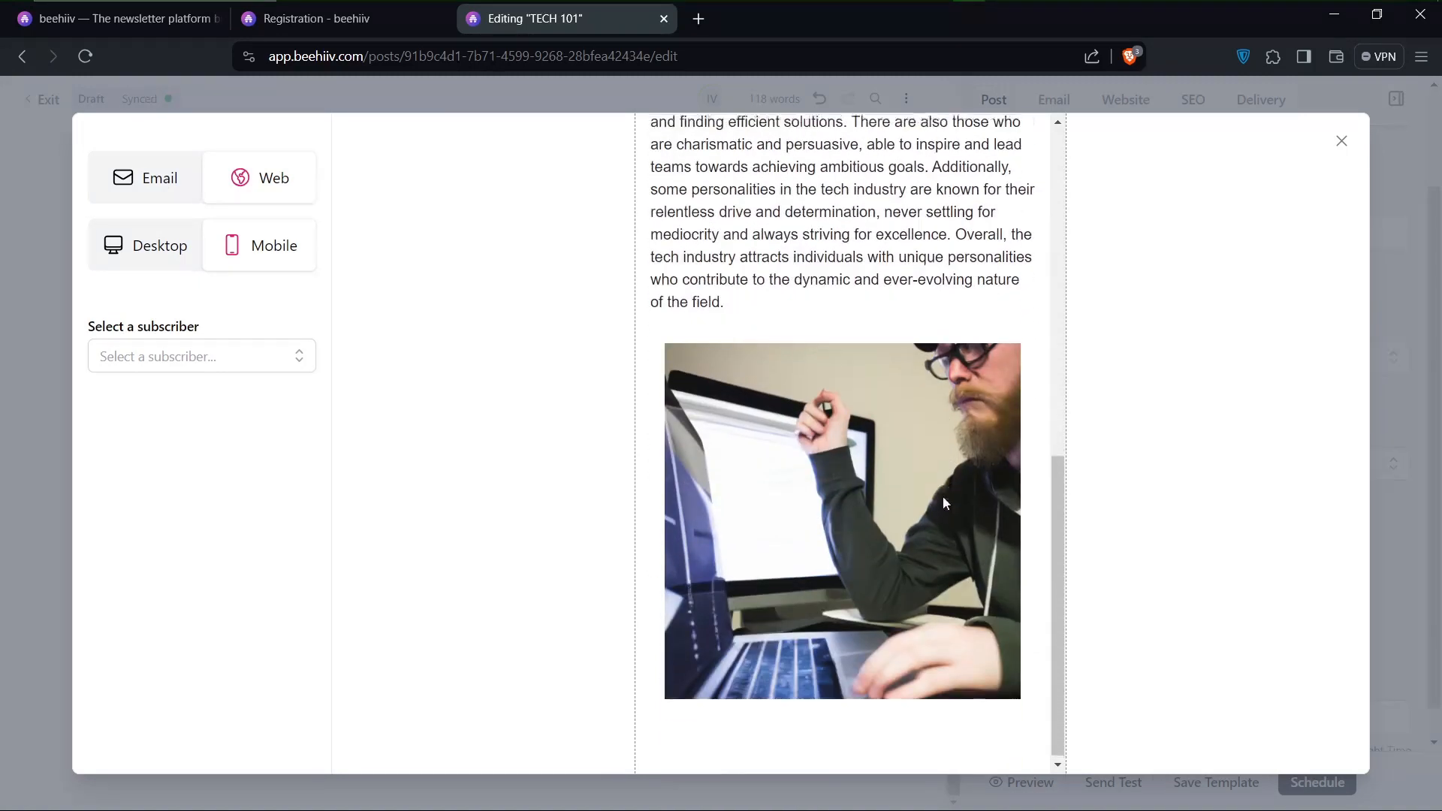
pyautogui.scroll(10, 944, 495)
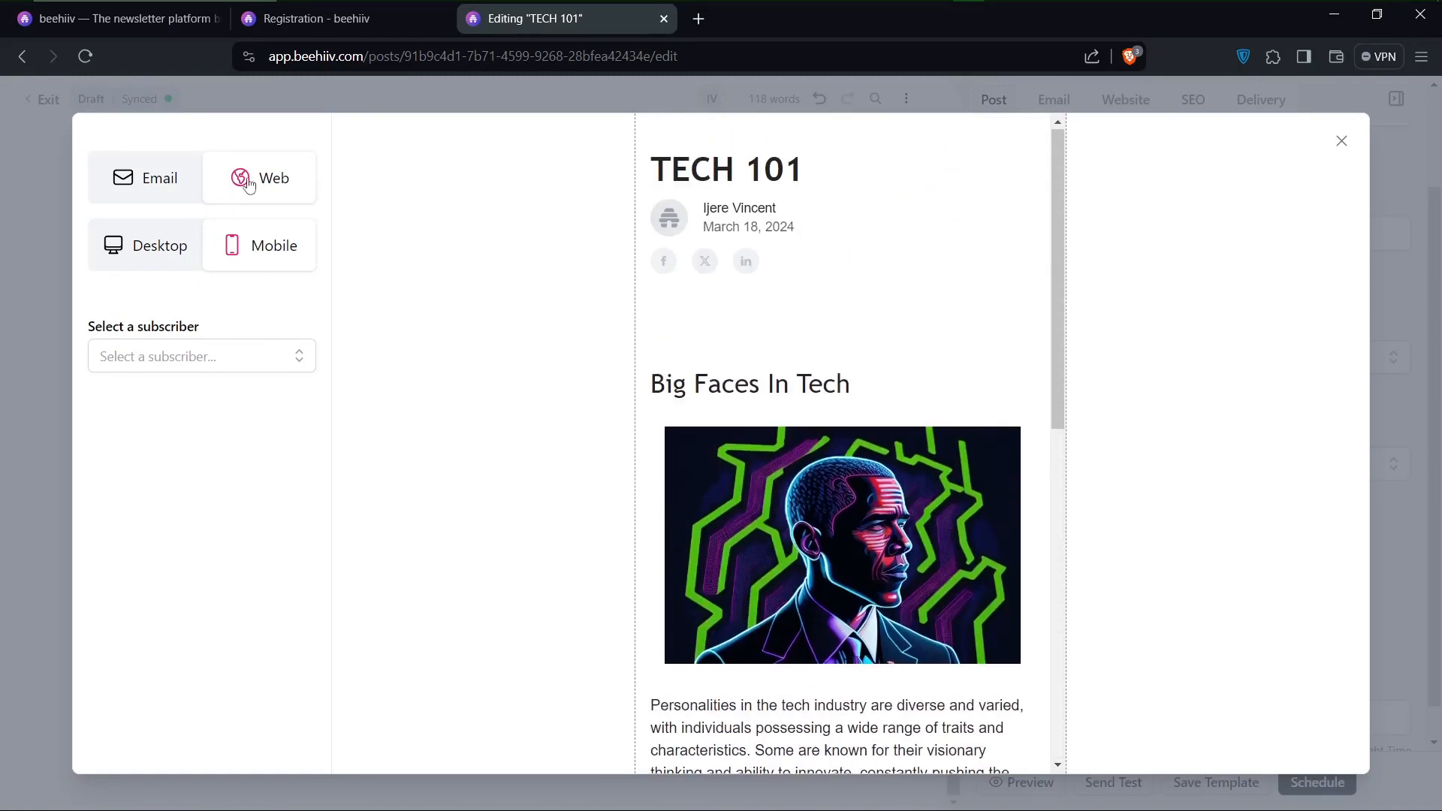
pyautogui.click(248, 182)
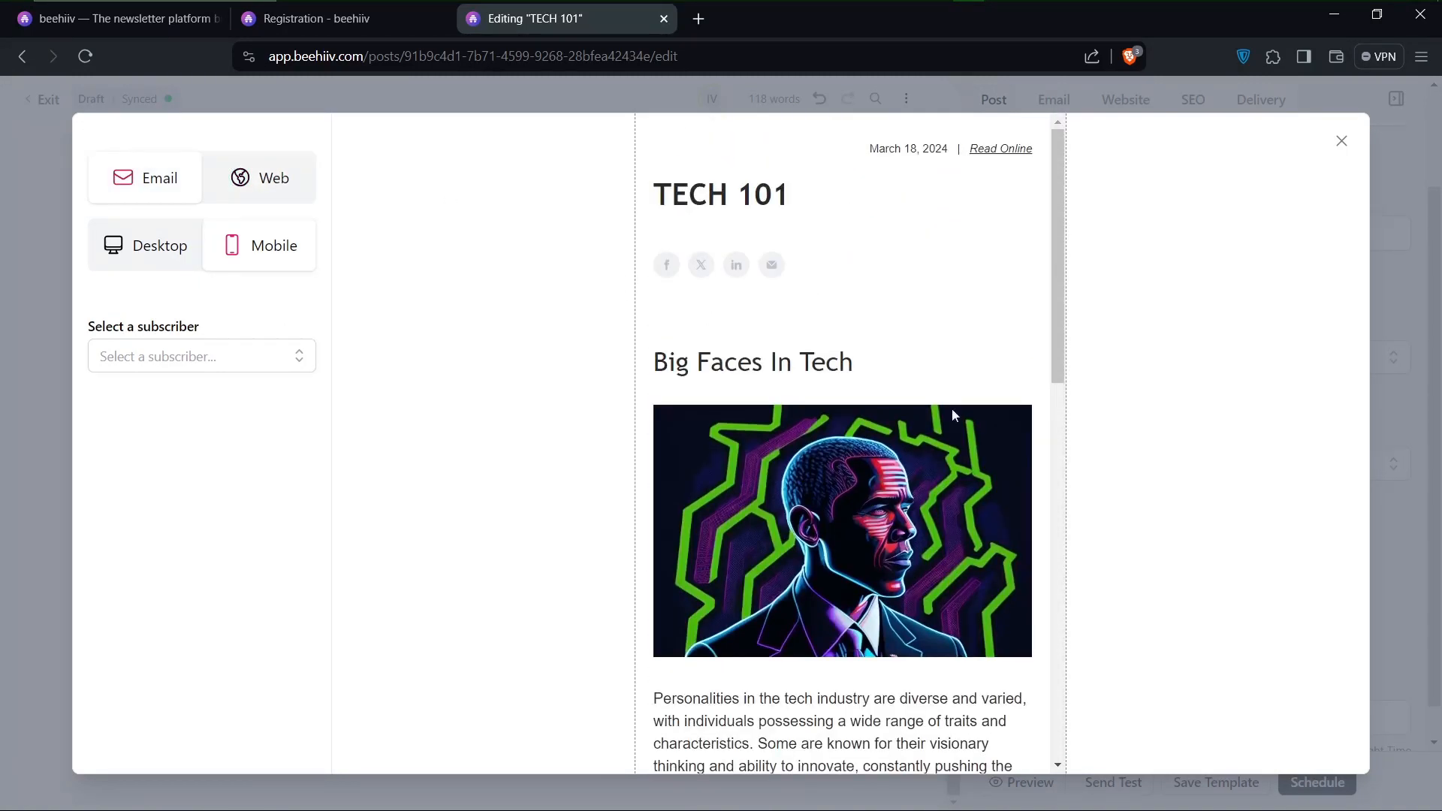
# Step: Compare the desktop and mobile versions of the email preview from the title to the end of the post
pyautogui.scroll(-10, 951, 411)
pyautogui.scroll(10, 1001, 486)
pyautogui.click(120, 248)
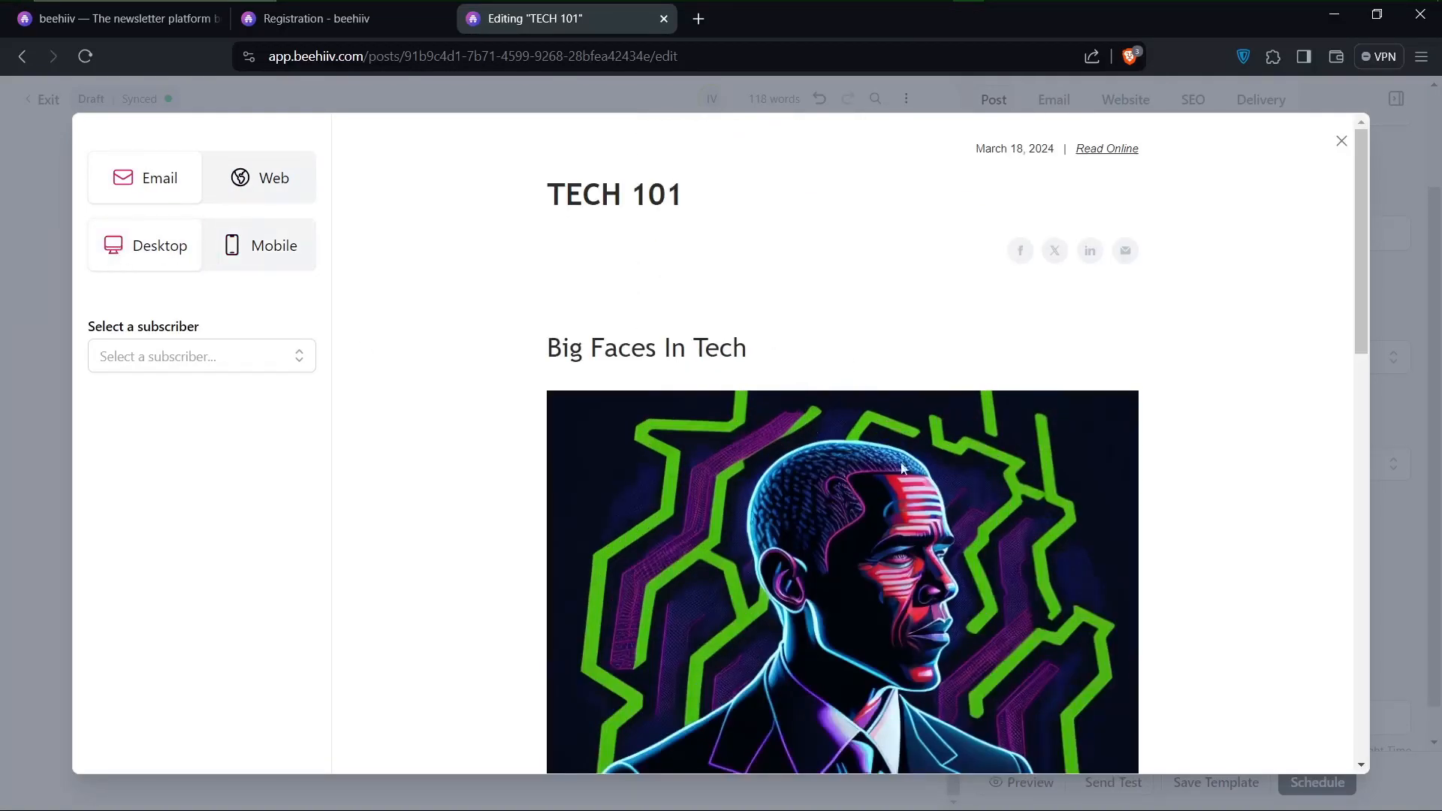
pyautogui.scroll(-10, 917, 489)
pyautogui.scroll(7, 917, 489)
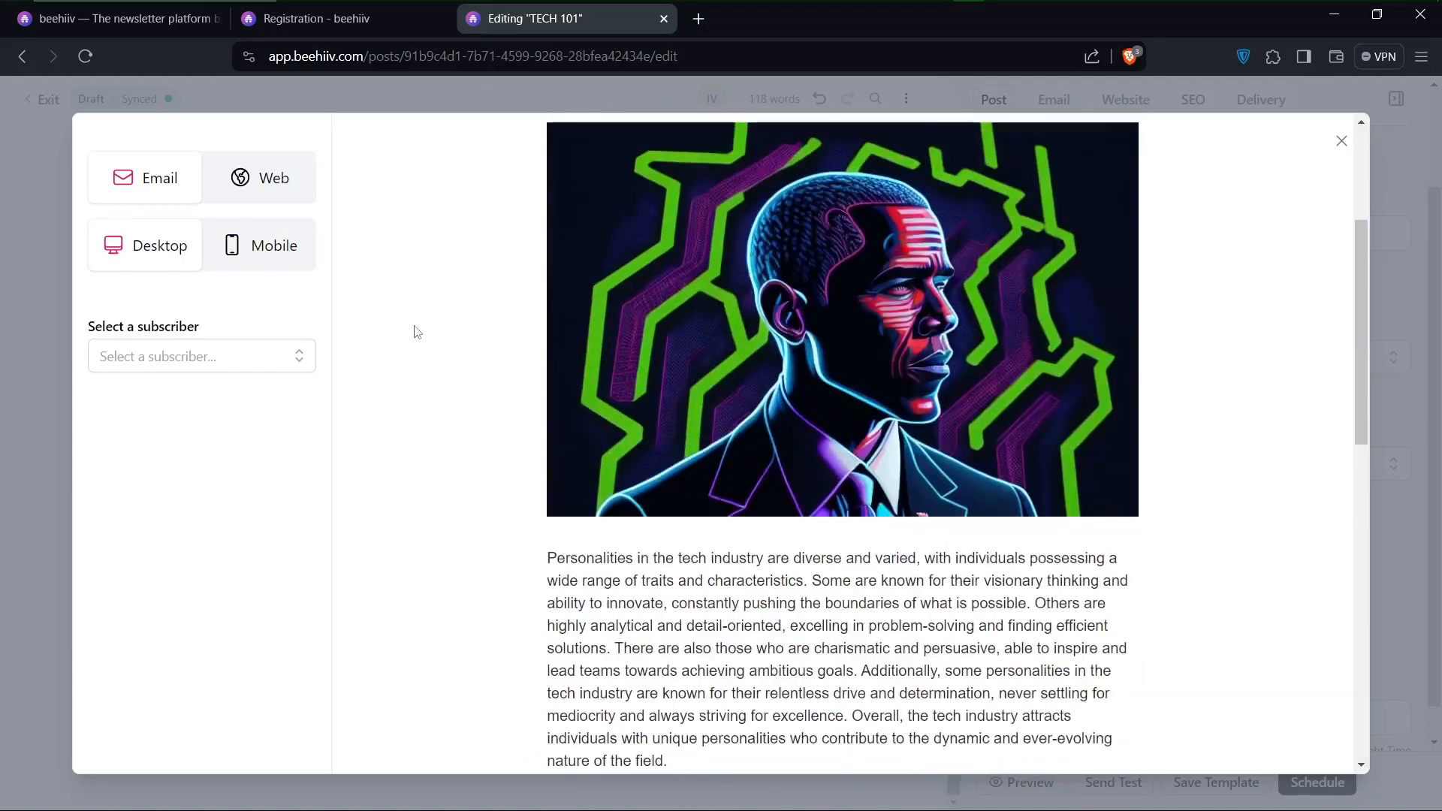
pyautogui.click(270, 249)
pyautogui.scroll(-3, 914, 580)
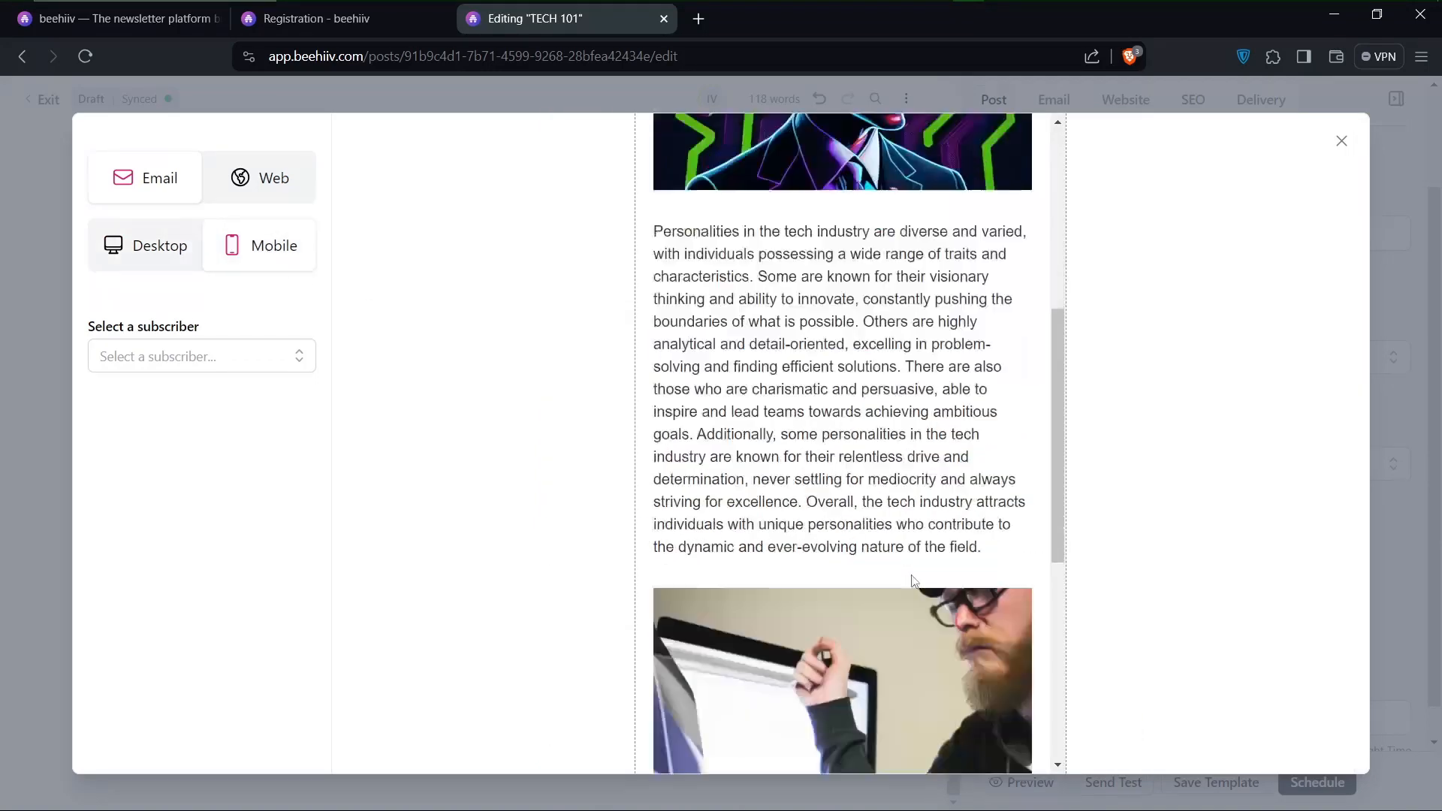
pyautogui.scroll(-5, 914, 581)
pyautogui.scroll(10, 912, 575)
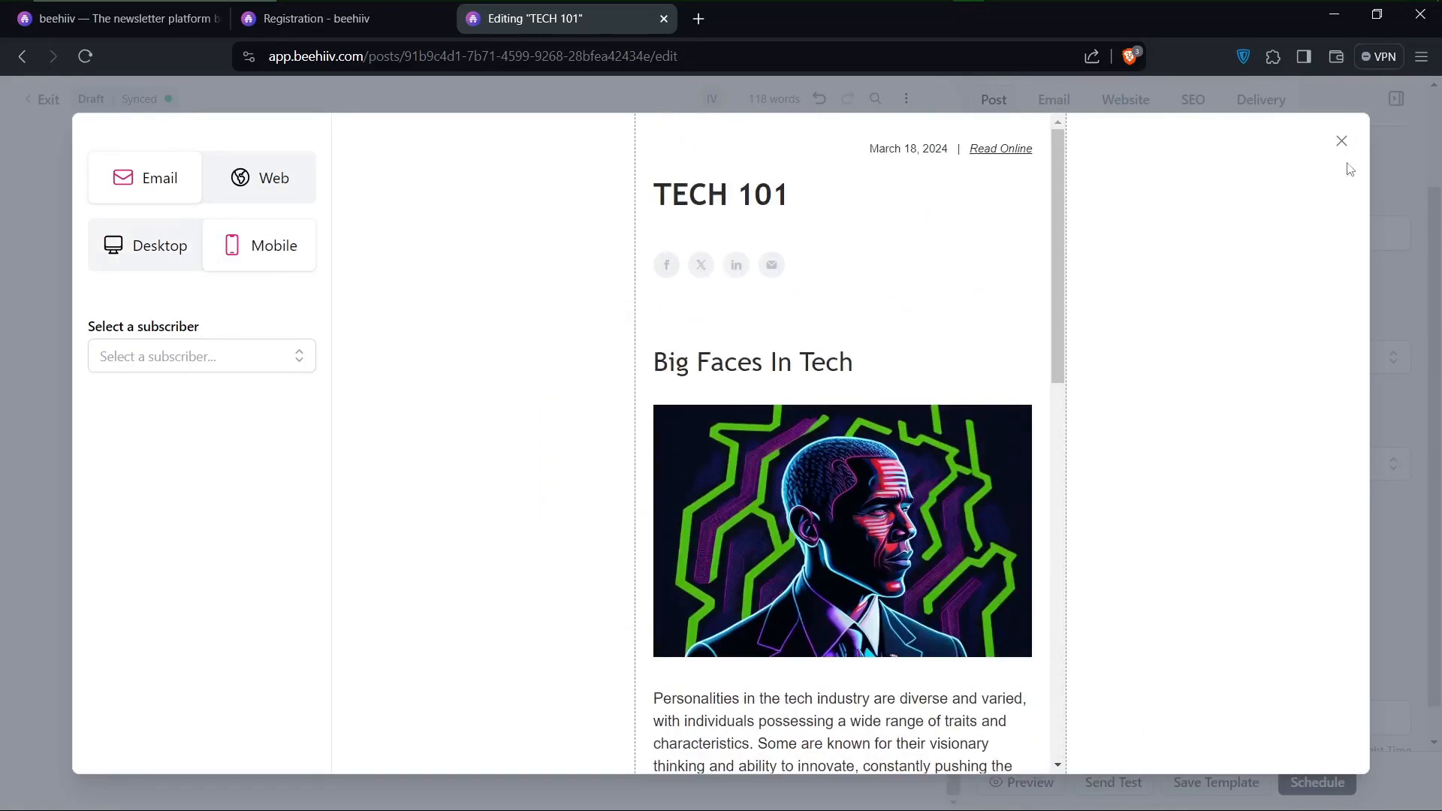
# Step: Check the subscriber choices for the email preview and close the preview
pyautogui.click(131, 353)
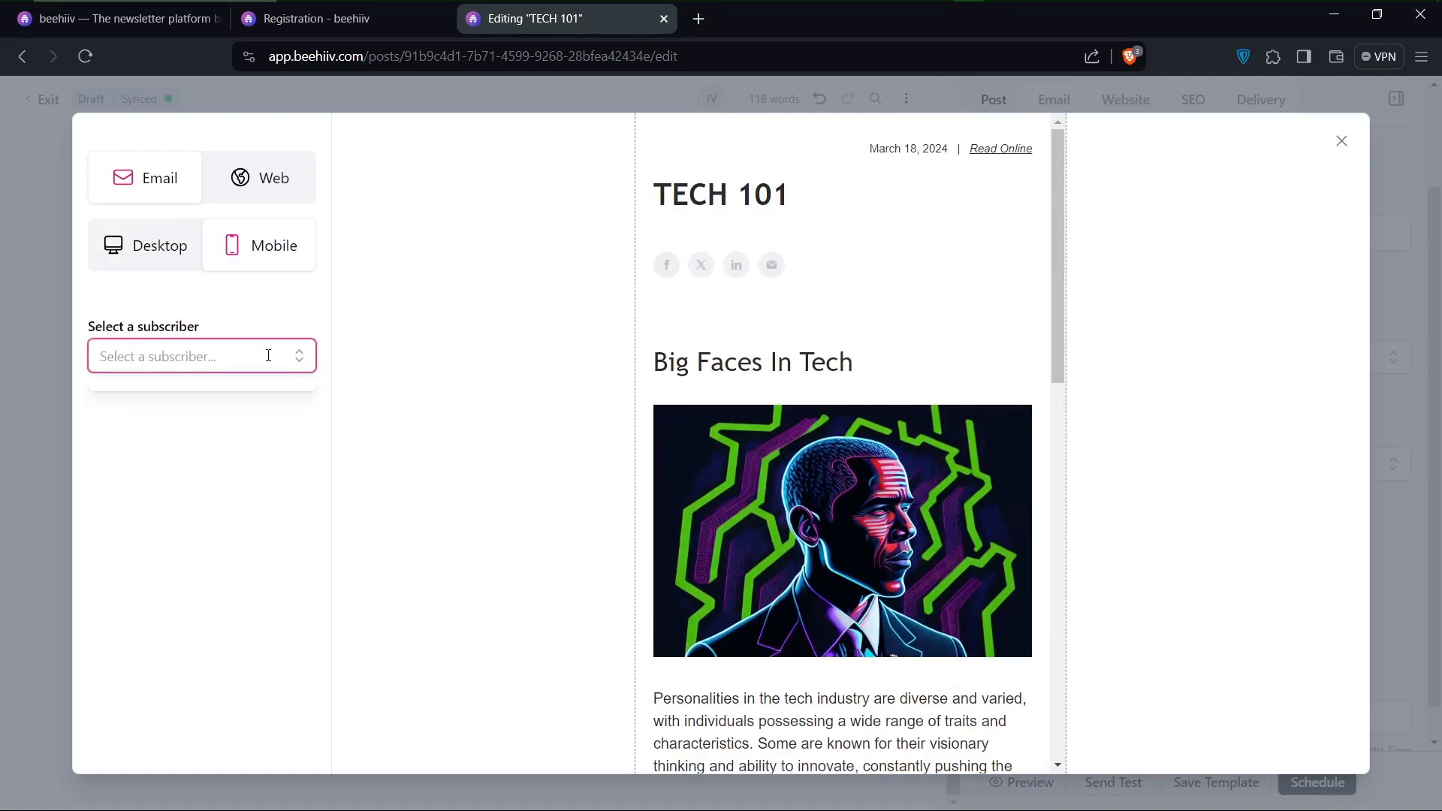
pyautogui.click(304, 361)
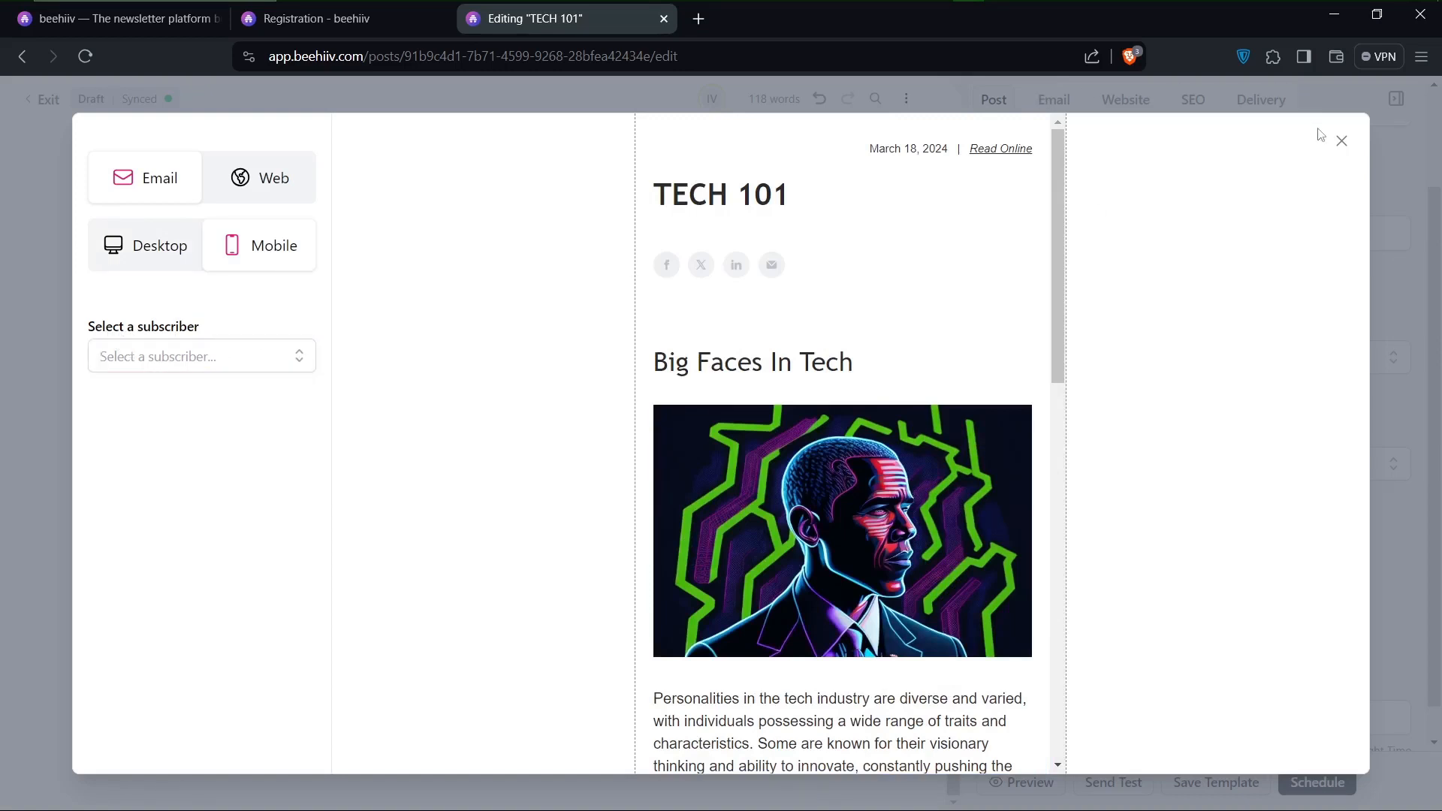
pyautogui.click(1341, 140)
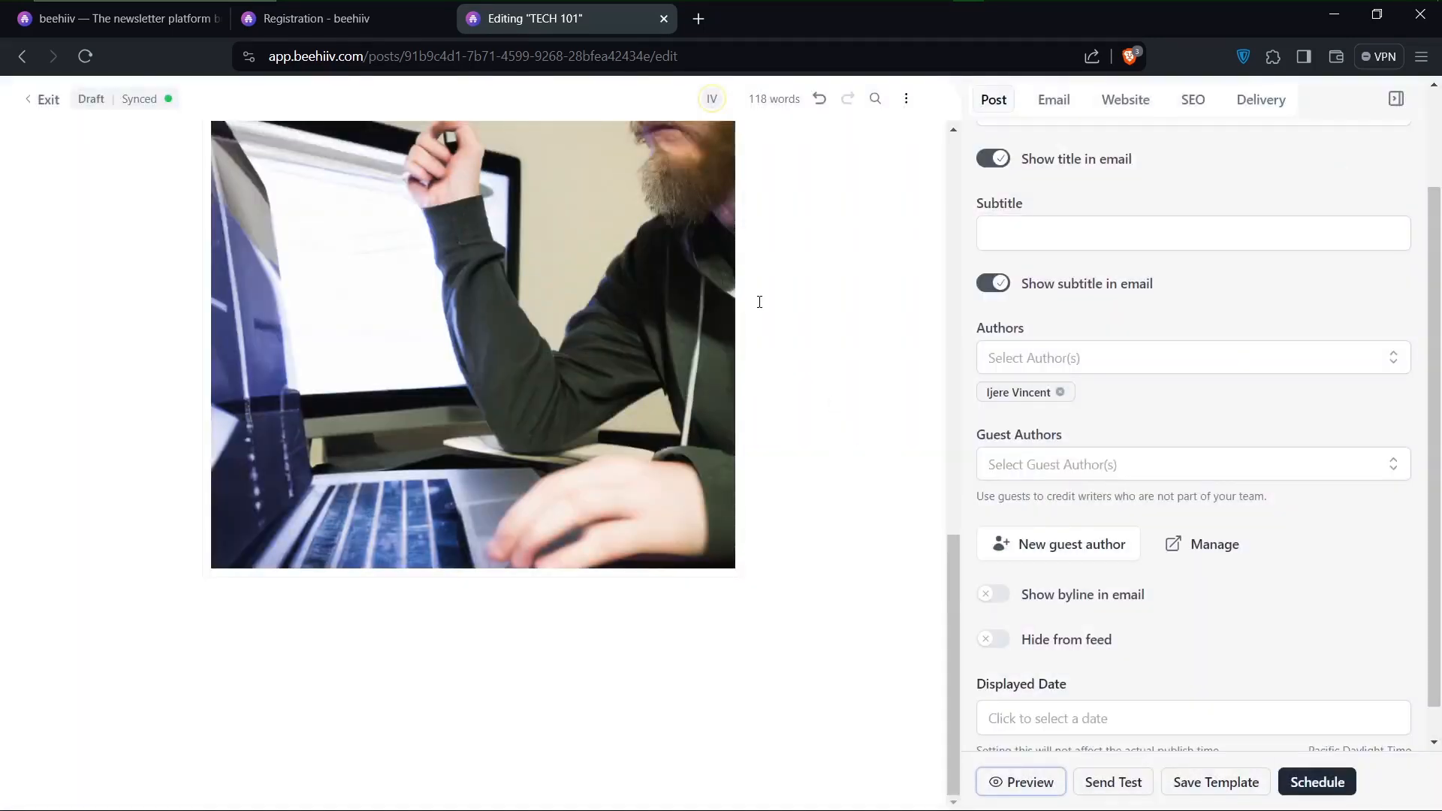
# Step: Look over the post editor's additional options and open the theme settings page
pyautogui.scroll(10, 687, 450)
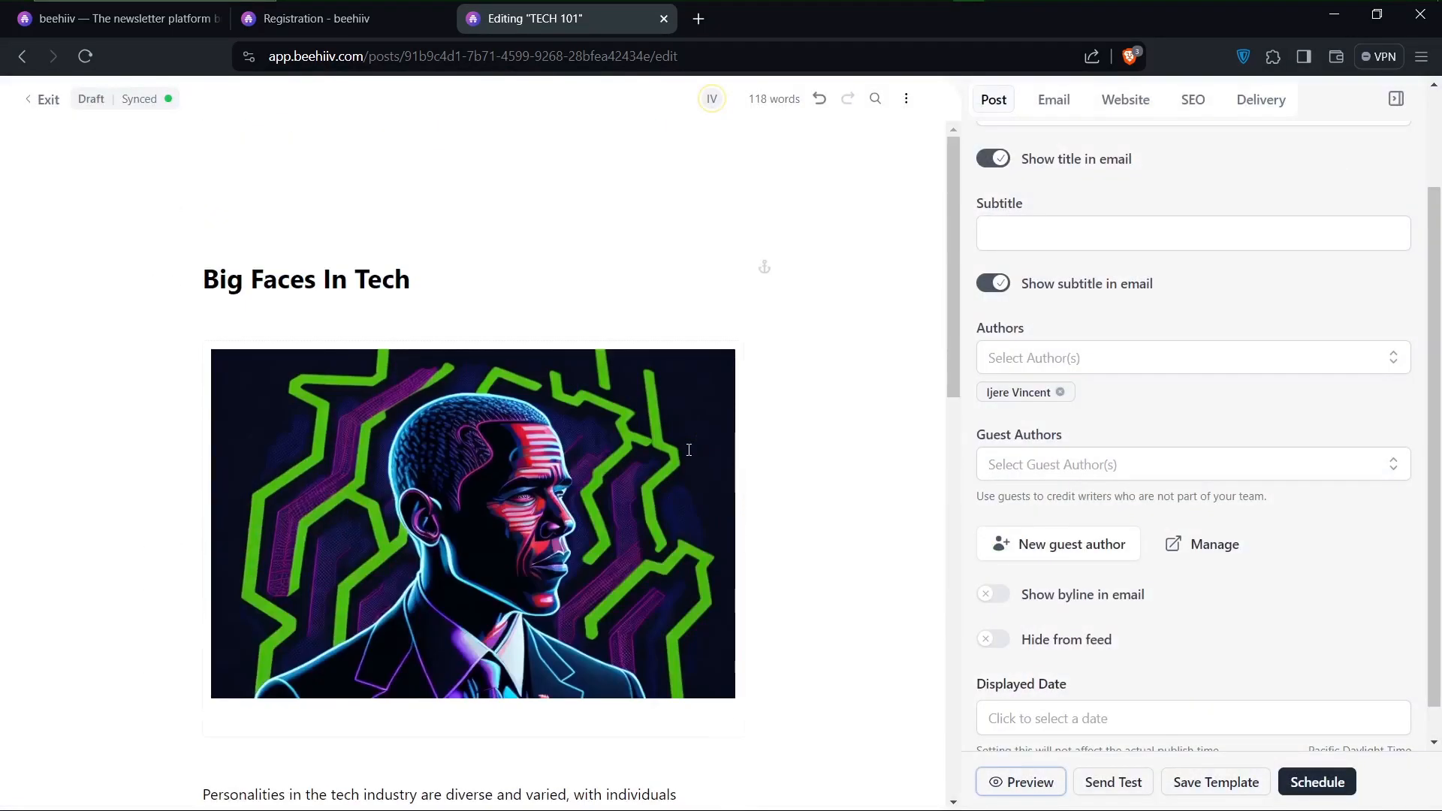
pyautogui.scroll(1, 687, 448)
pyautogui.click(907, 99)
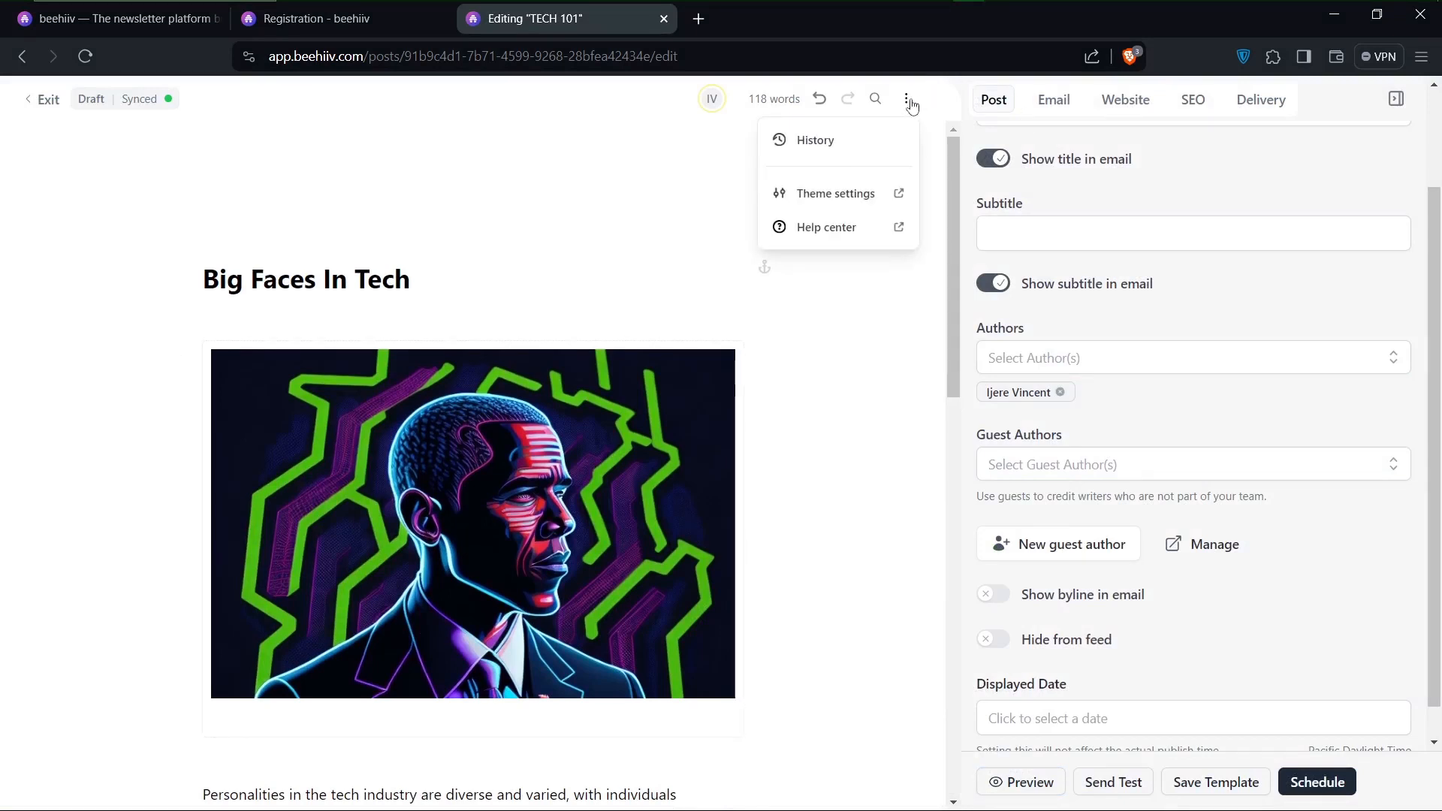
pyautogui.click(807, 197)
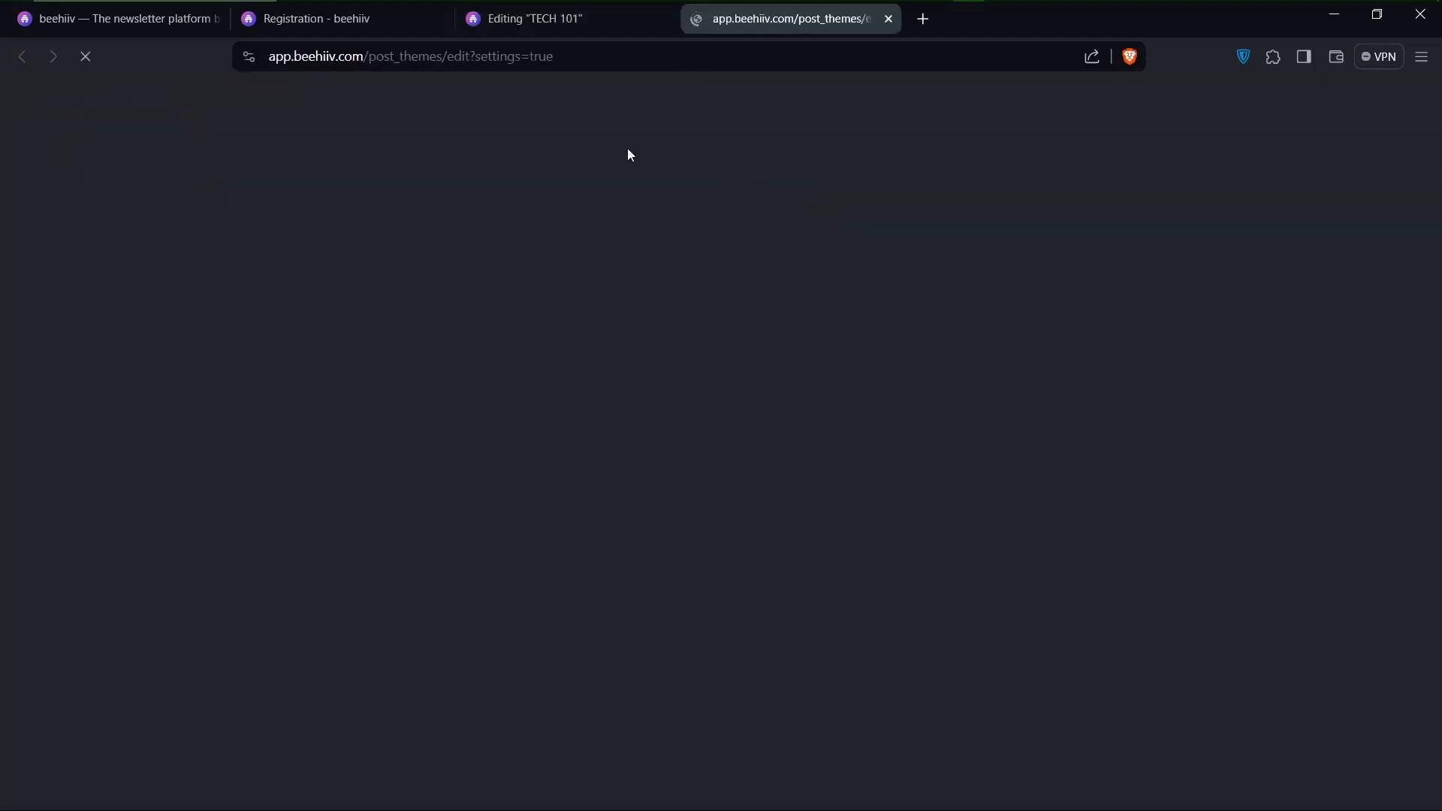
pyautogui.click(542, 23)
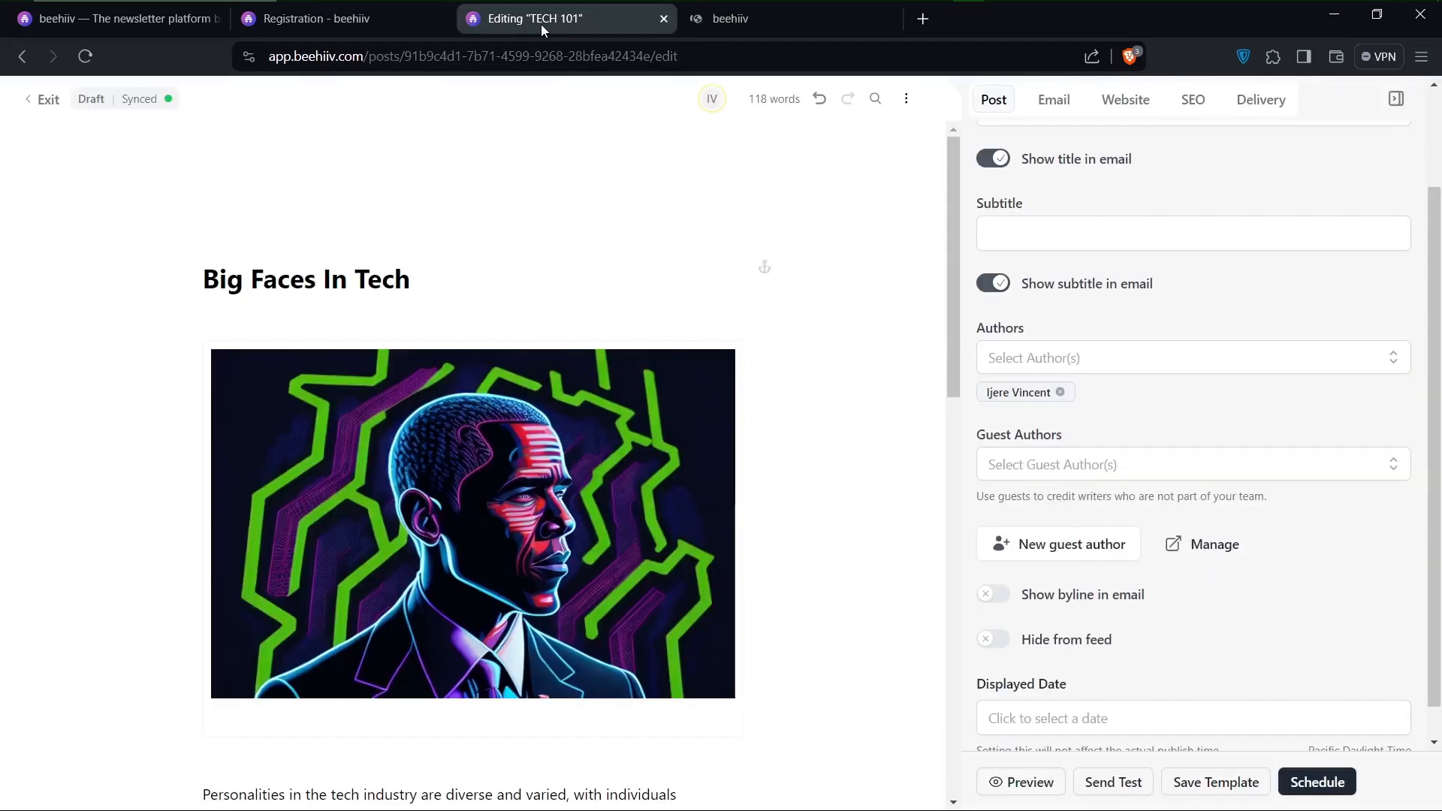
pyautogui.click(907, 103)
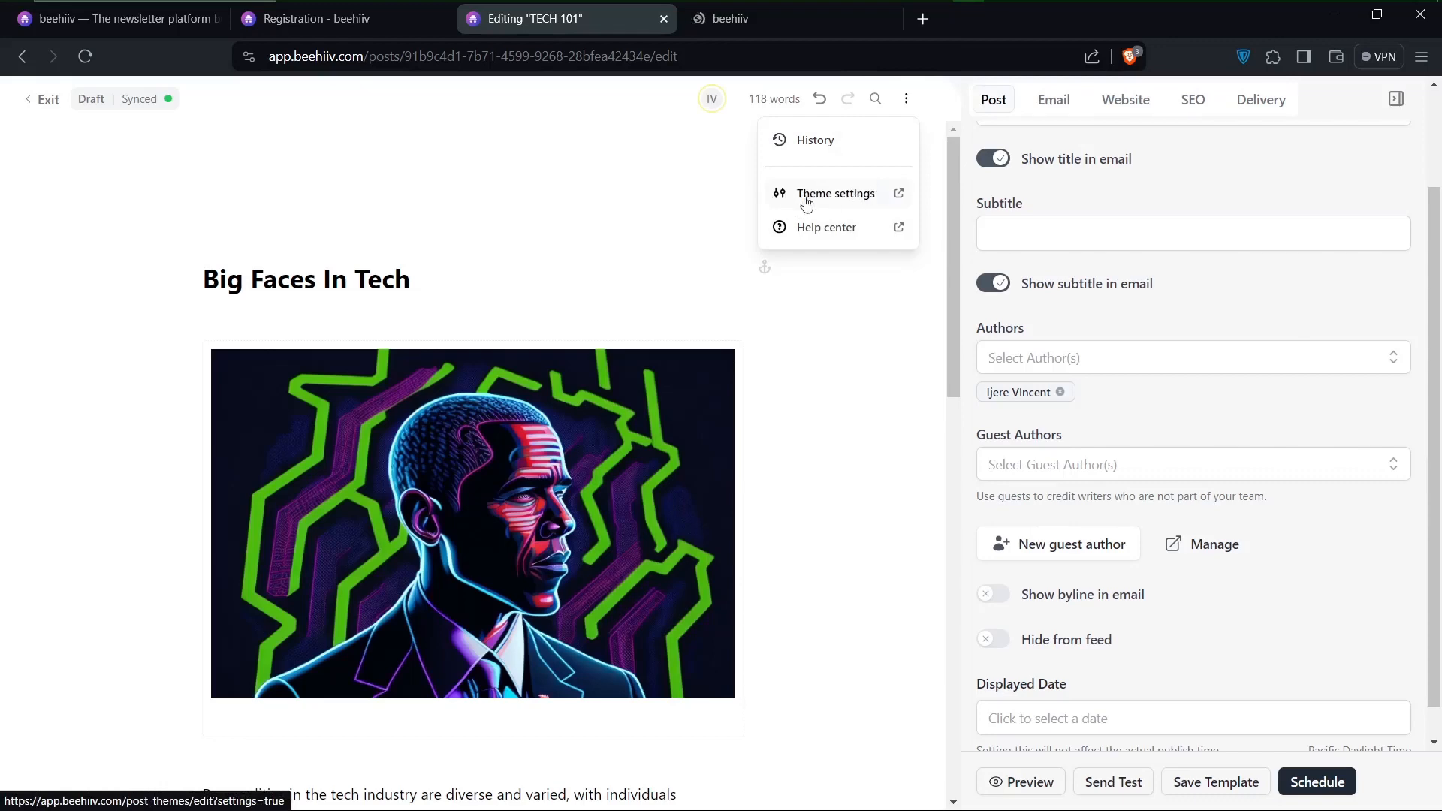
pyautogui.click(697, 23)
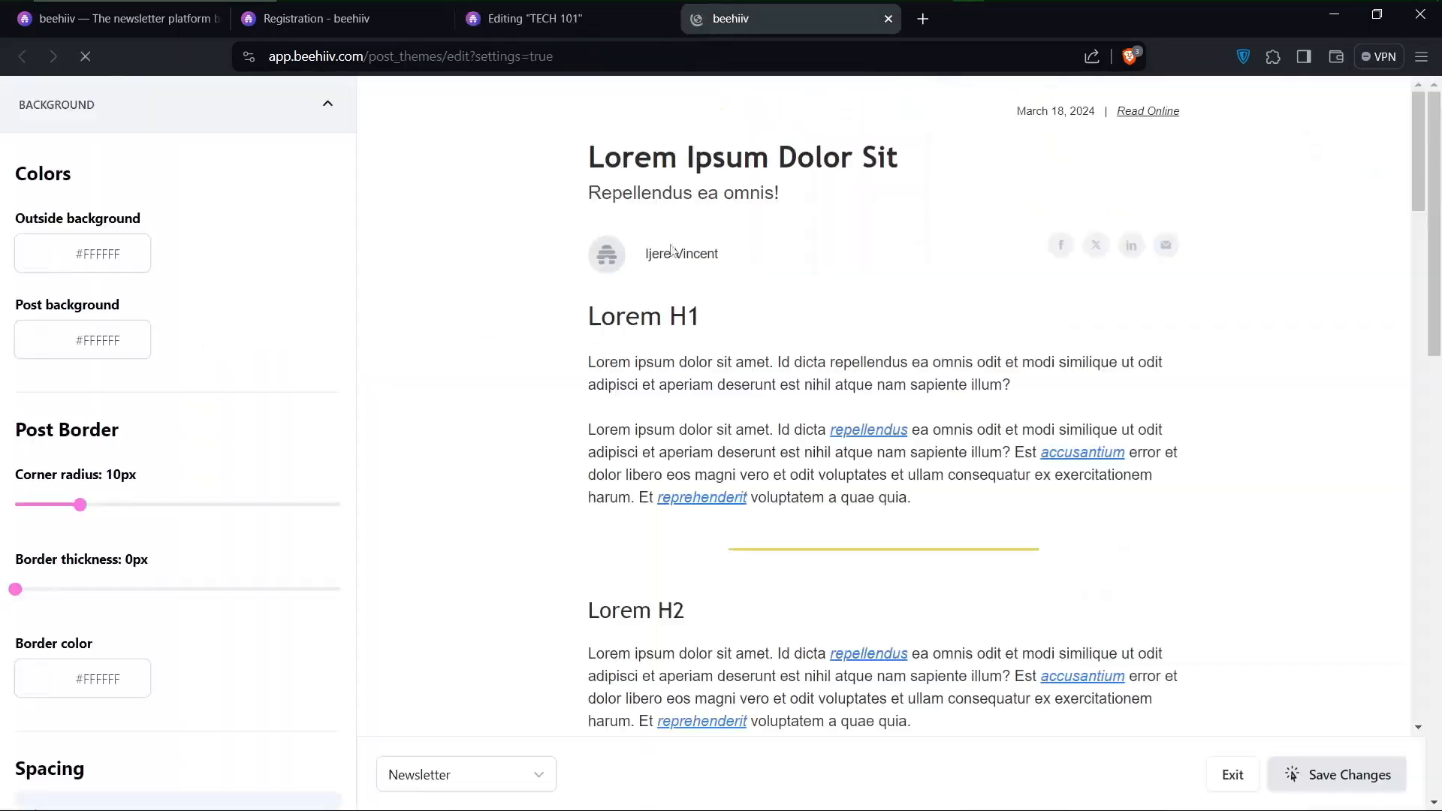
# Step: Examine the sample newsletter and the background theme settings, and collapse the background section
pyautogui.scroll(-9, 815, 407)
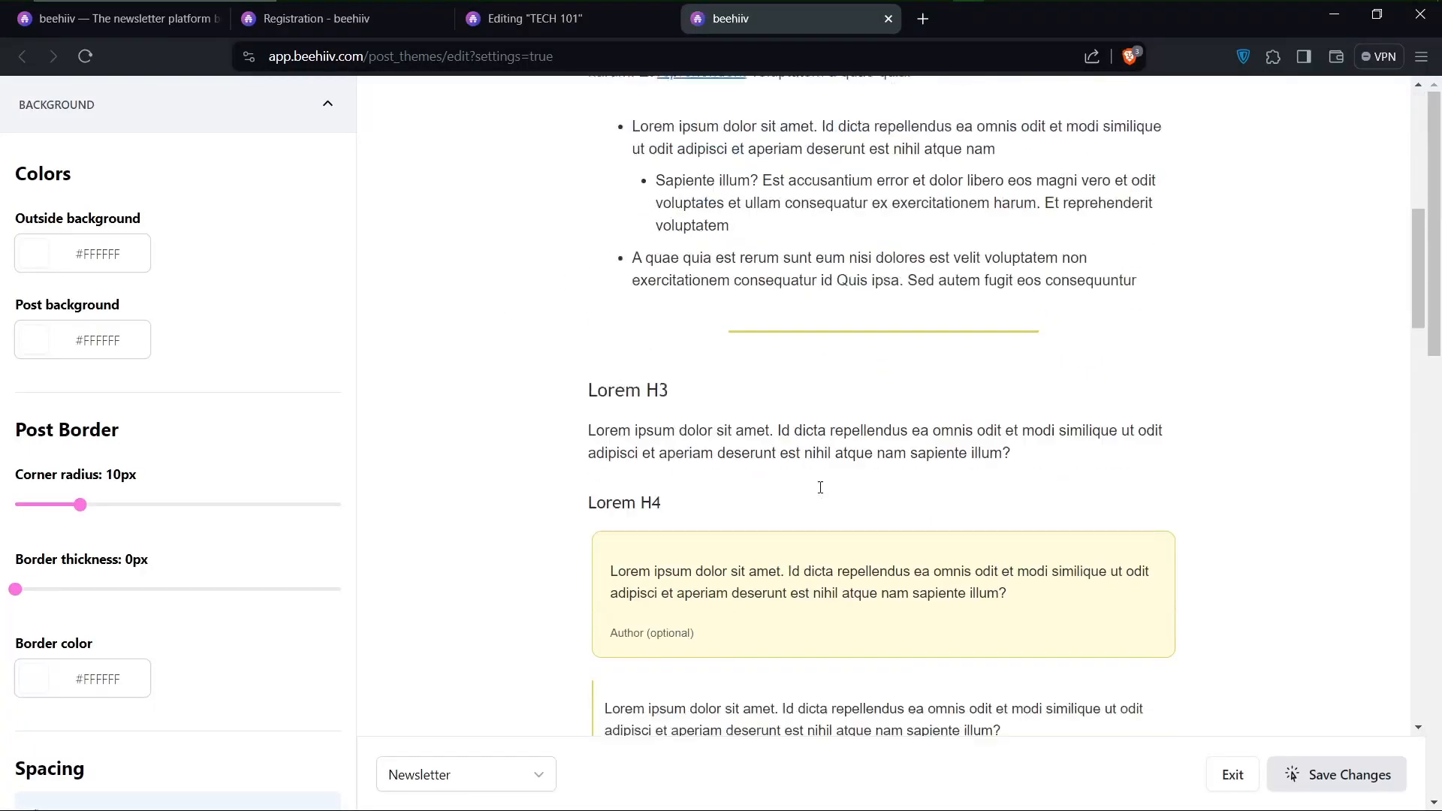
pyautogui.scroll(9, 821, 493)
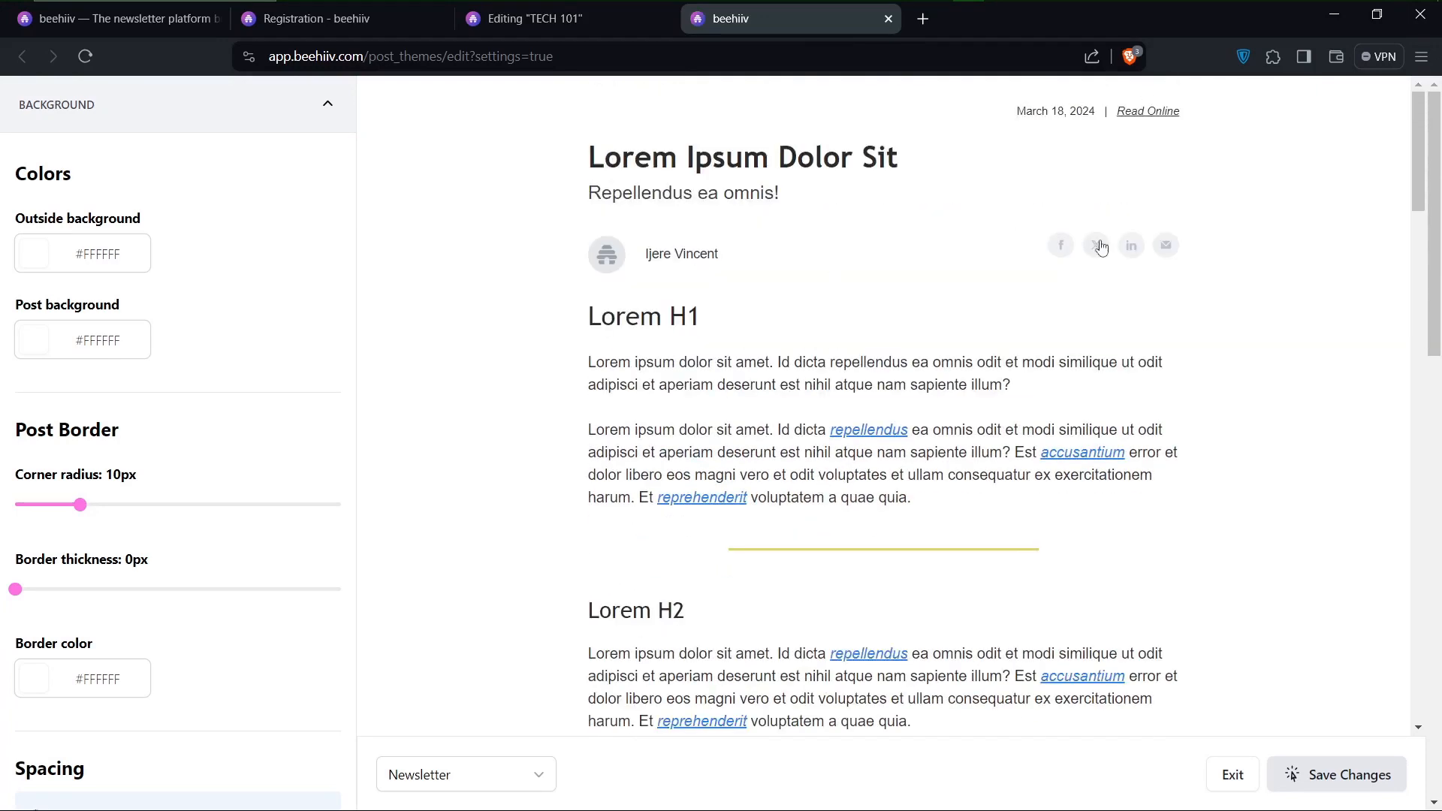
pyautogui.scroll(-9, 834, 645)
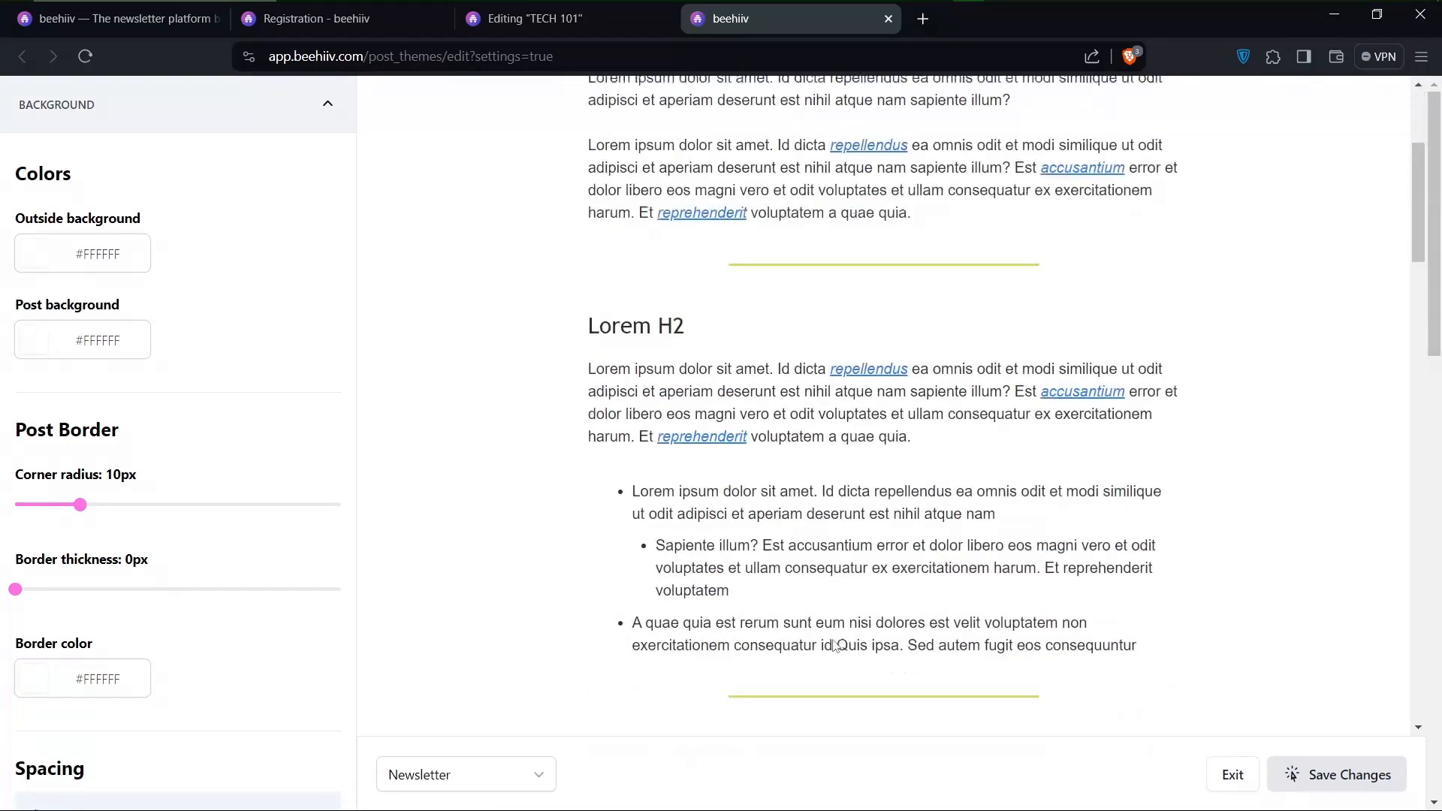
pyautogui.scroll(9, 831, 437)
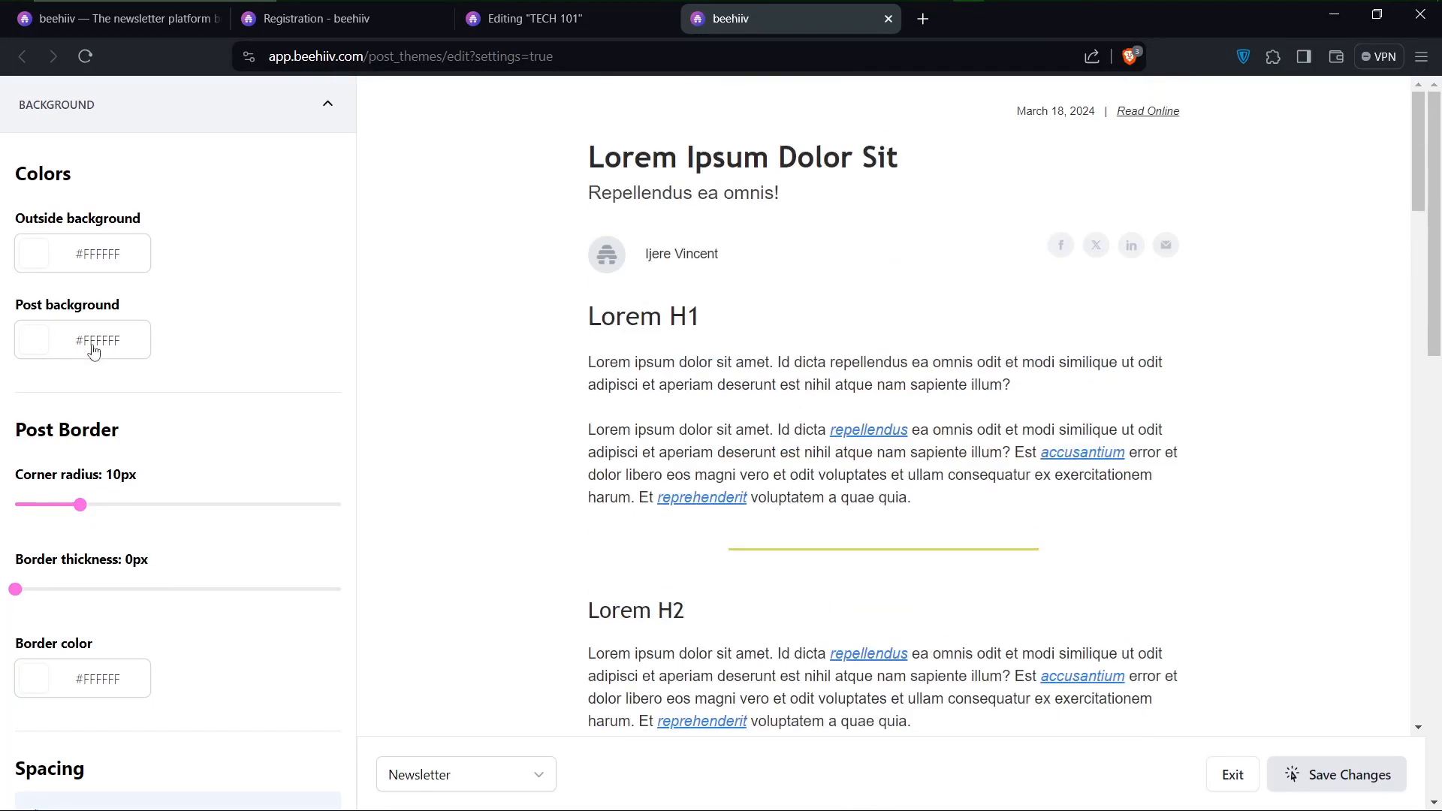
pyautogui.scroll(-4, 161, 518)
pyautogui.scroll(4, 127, 535)
pyautogui.click(338, 108)
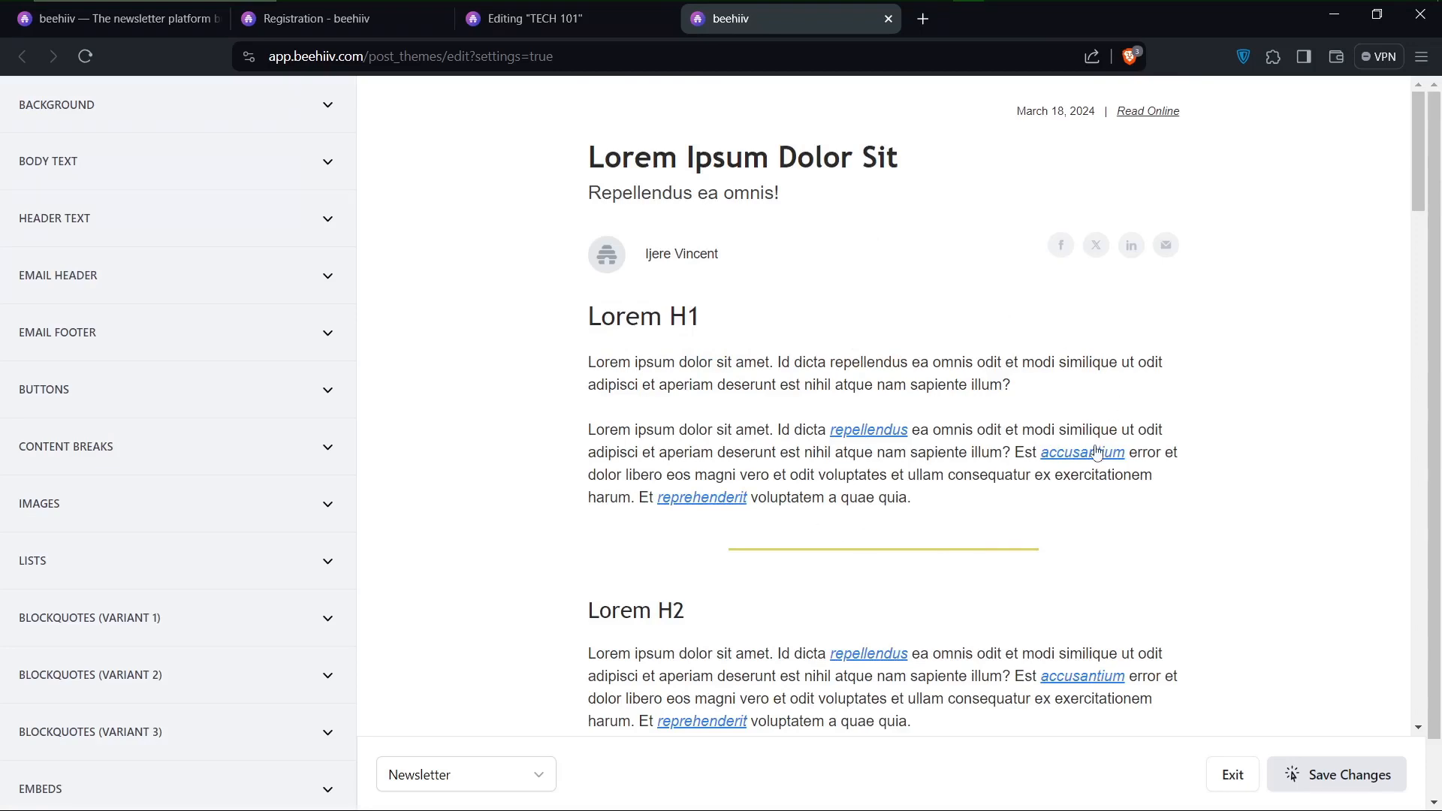
# Step: Review the sample newsletter's quotes, lists, table, image and embed alongside the theme's styling categories
pyautogui.scroll(-15, 923, 484)
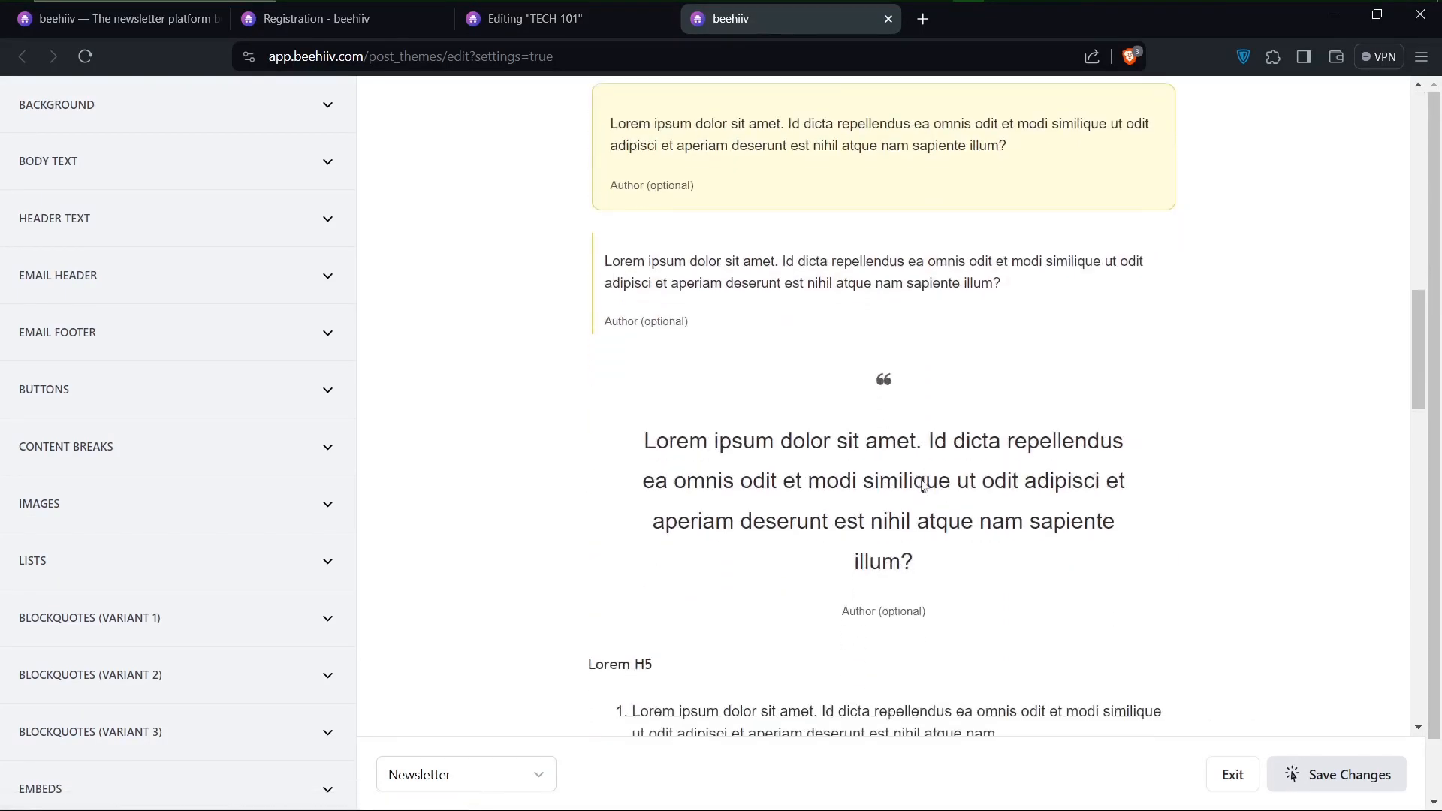
pyautogui.scroll(-8, 923, 485)
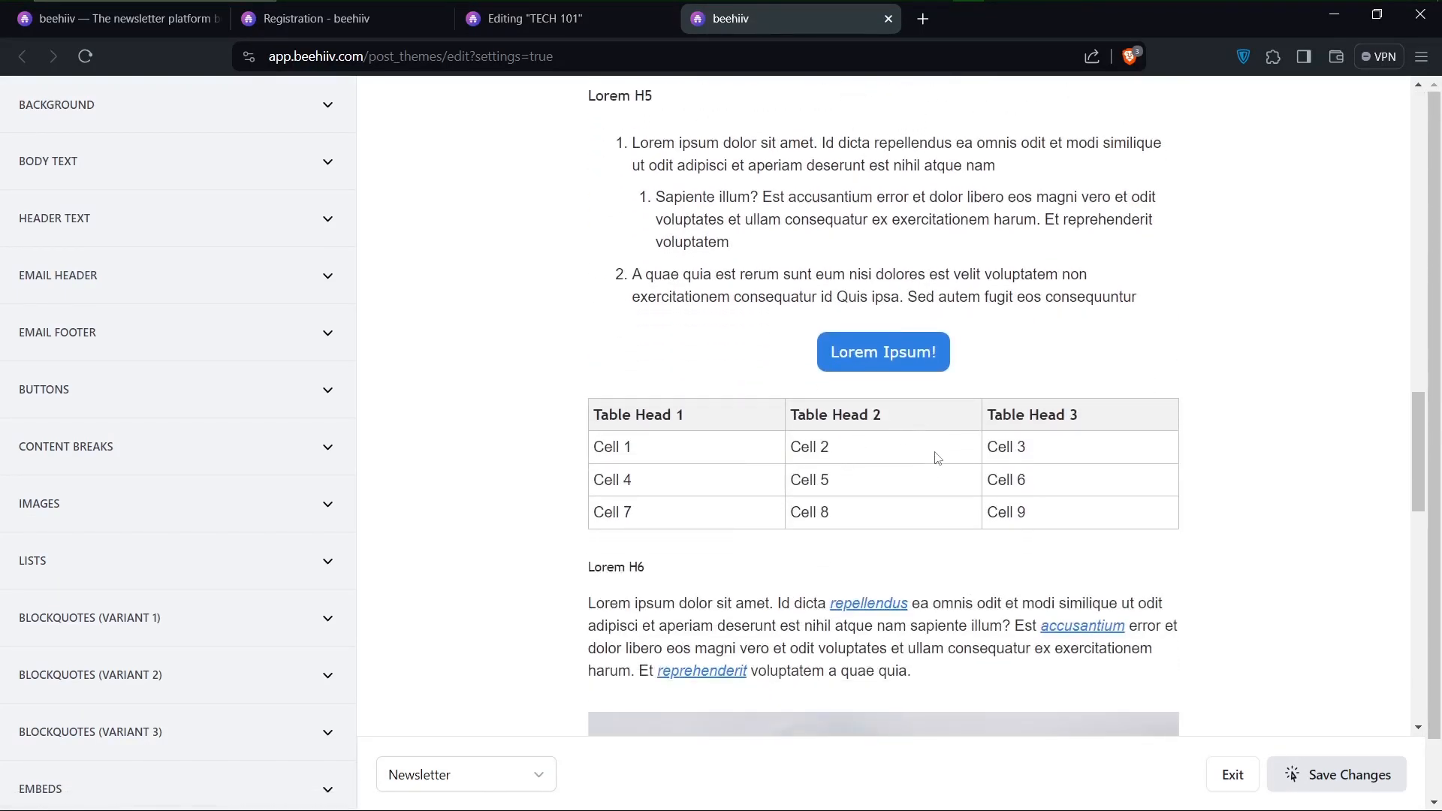
pyautogui.scroll(-10, 936, 457)
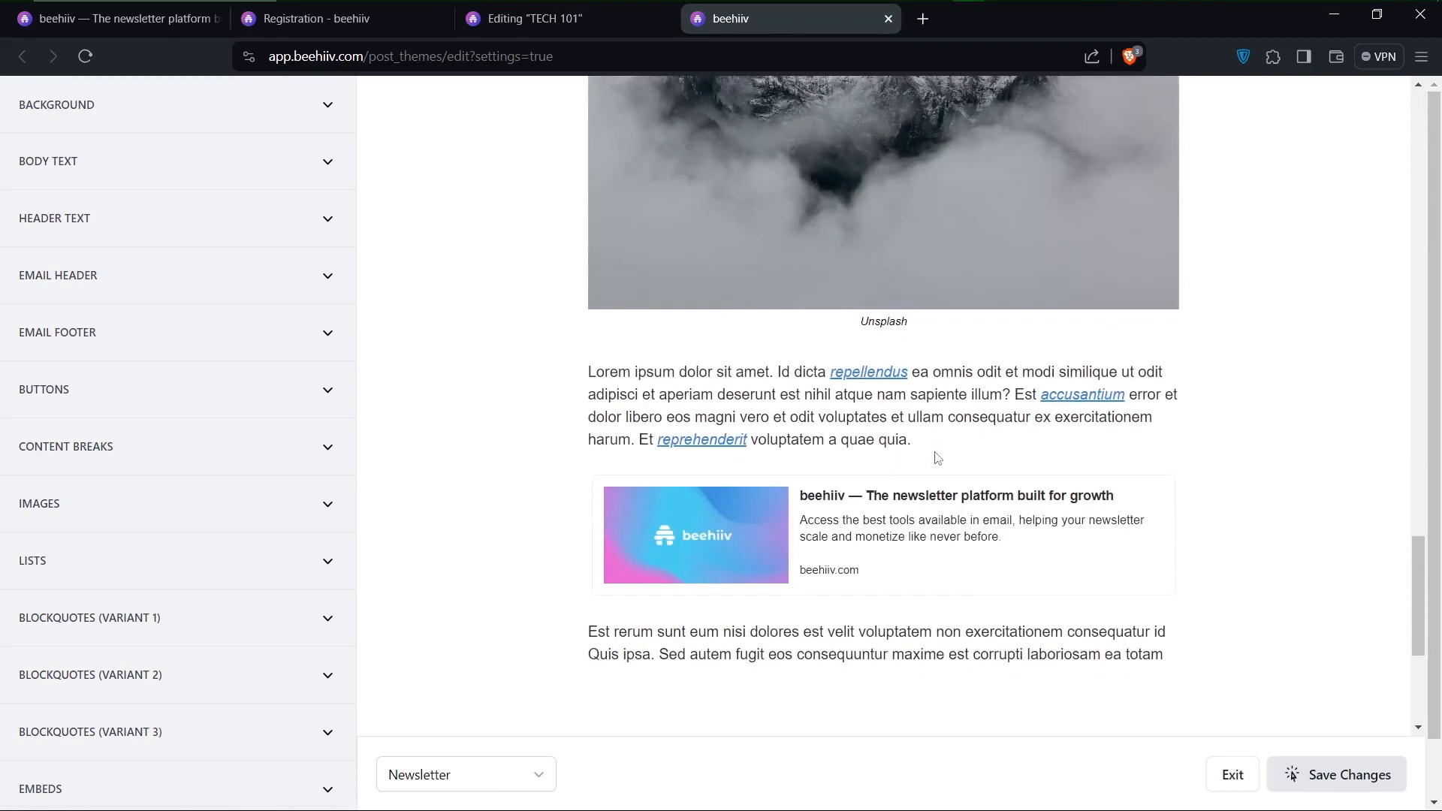
pyautogui.scroll(-5, 889, 454)
pyautogui.scroll(10, 888, 454)
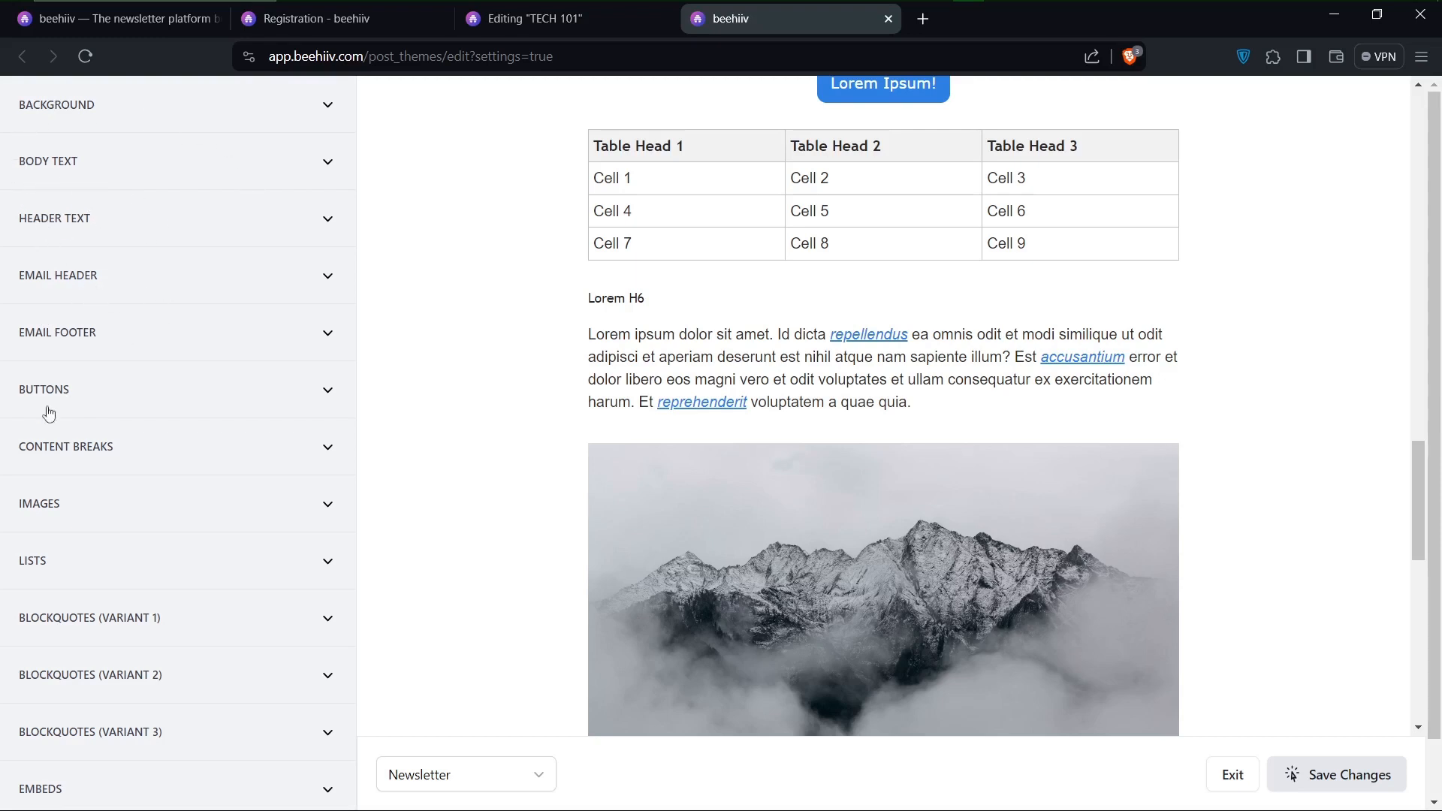
pyautogui.scroll(-1, 145, 553)
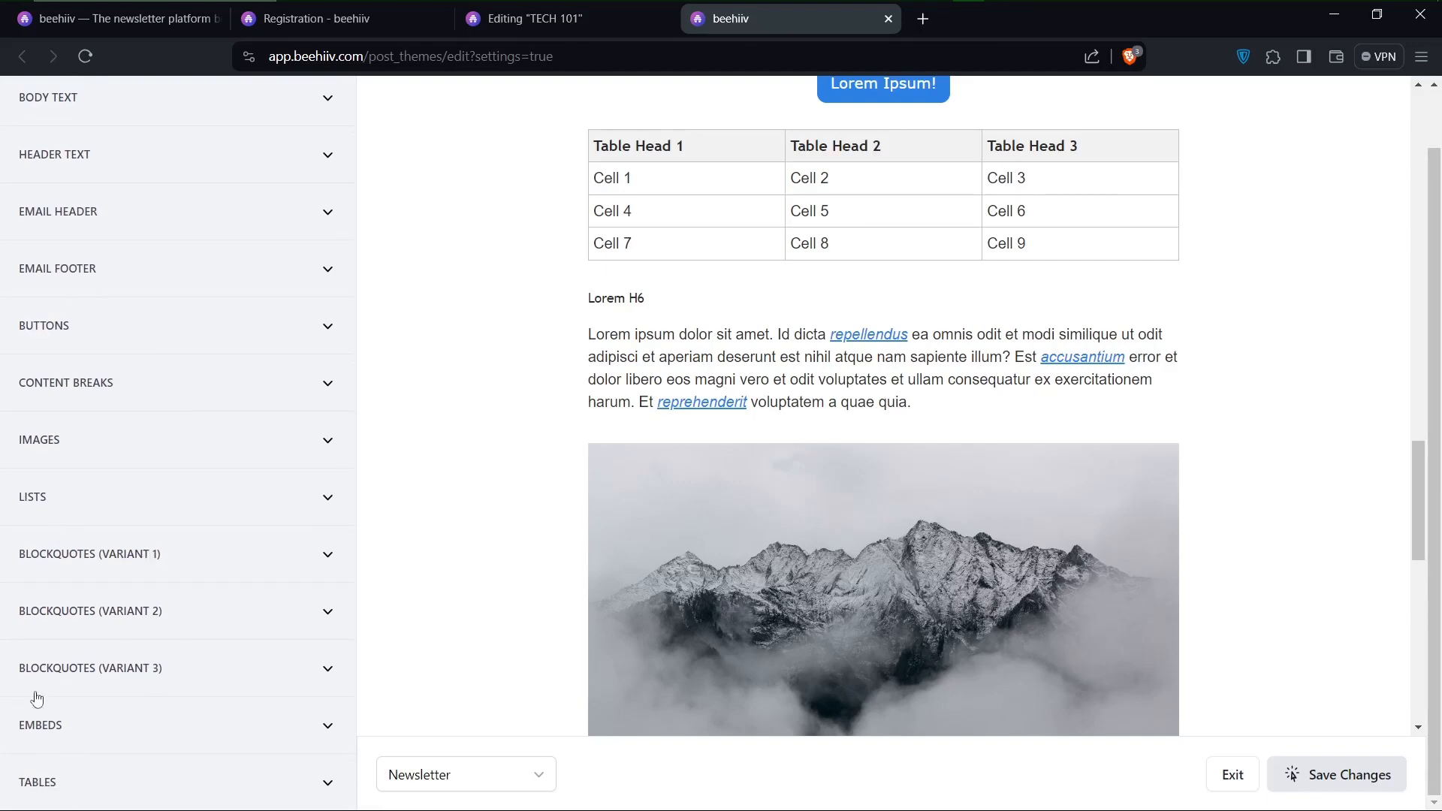
pyautogui.scroll(8, 890, 383)
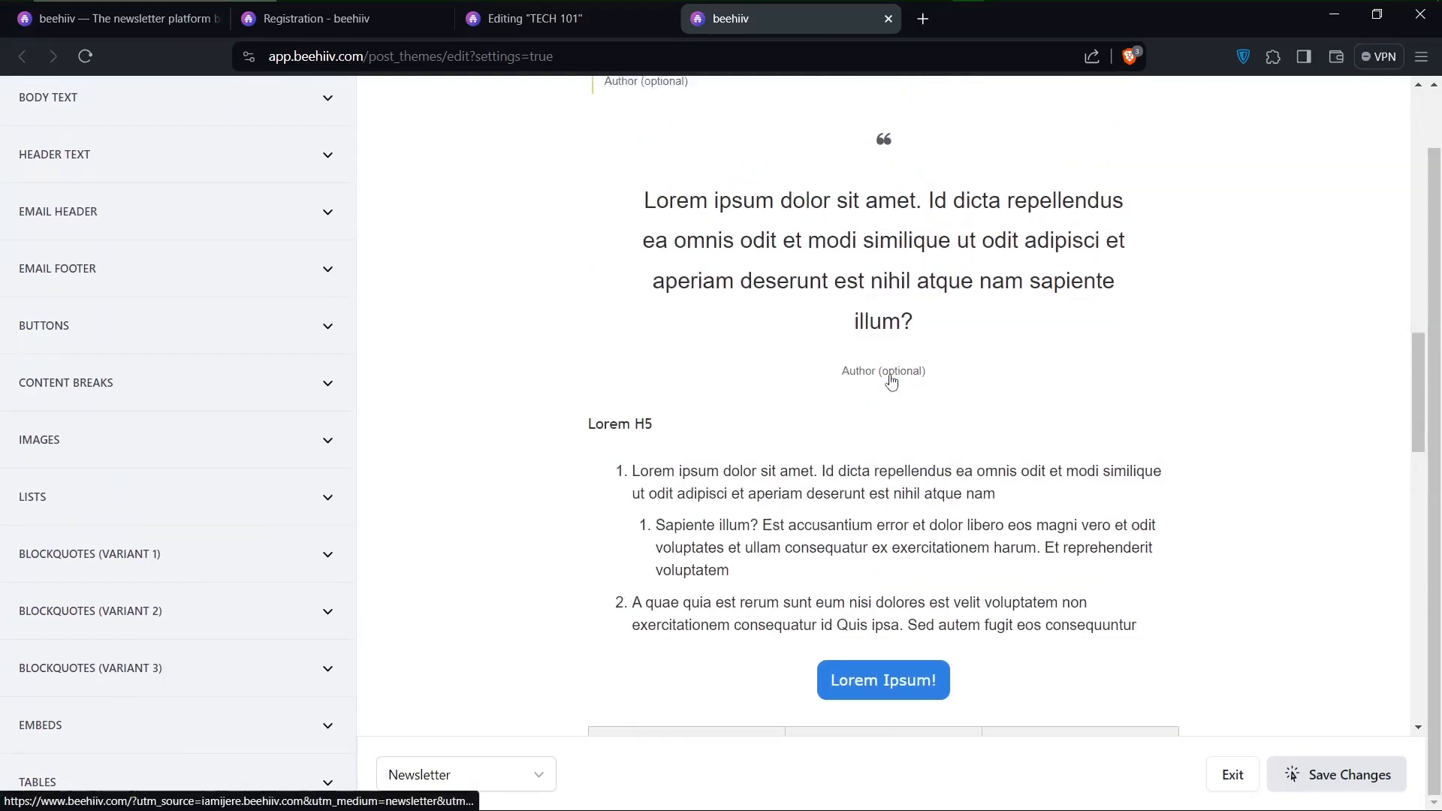
pyautogui.scroll(8, 890, 382)
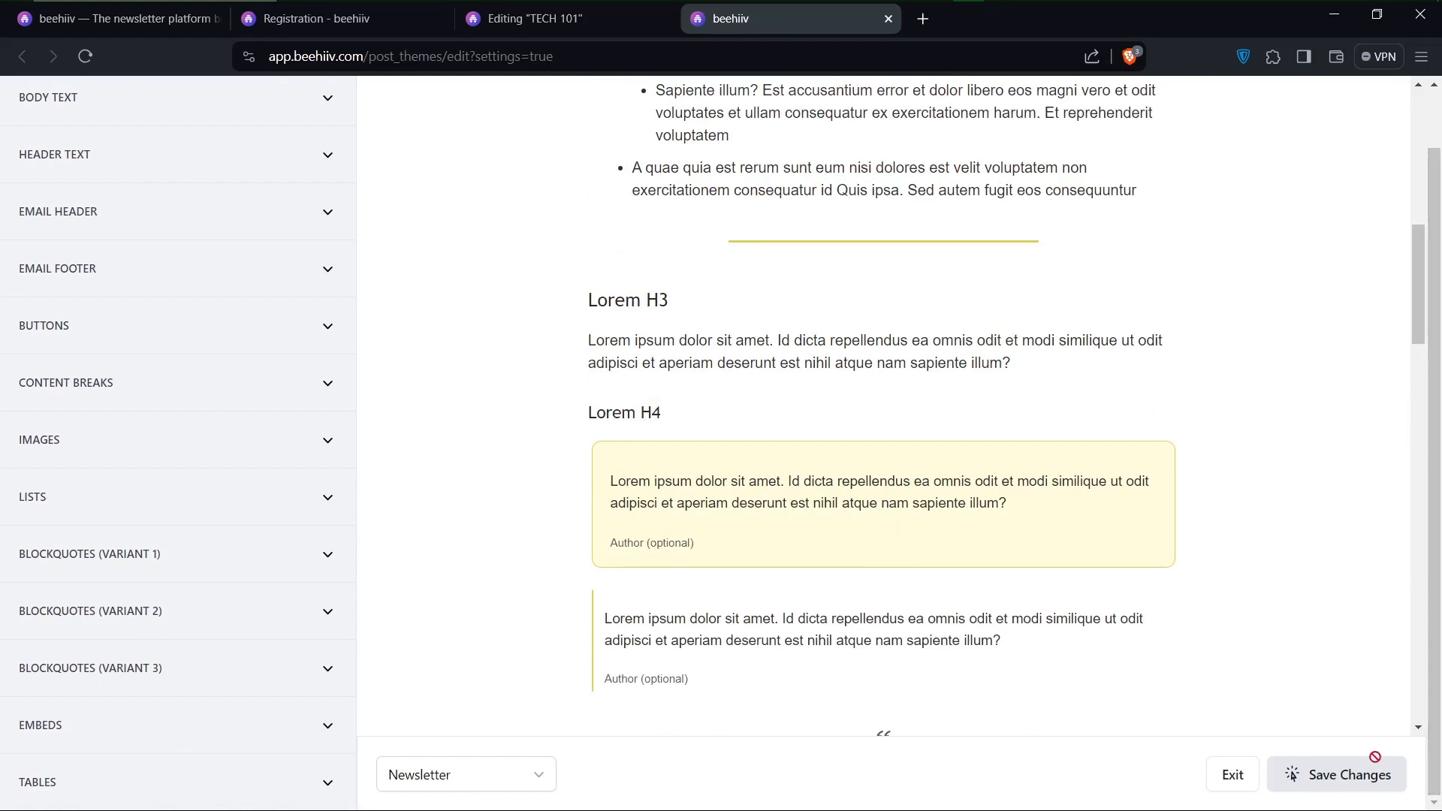
# Step: Try to save the newsletter theme settings and return to the TECH 101 post editor
pyautogui.click(1342, 778)
pyautogui.click(491, 29)
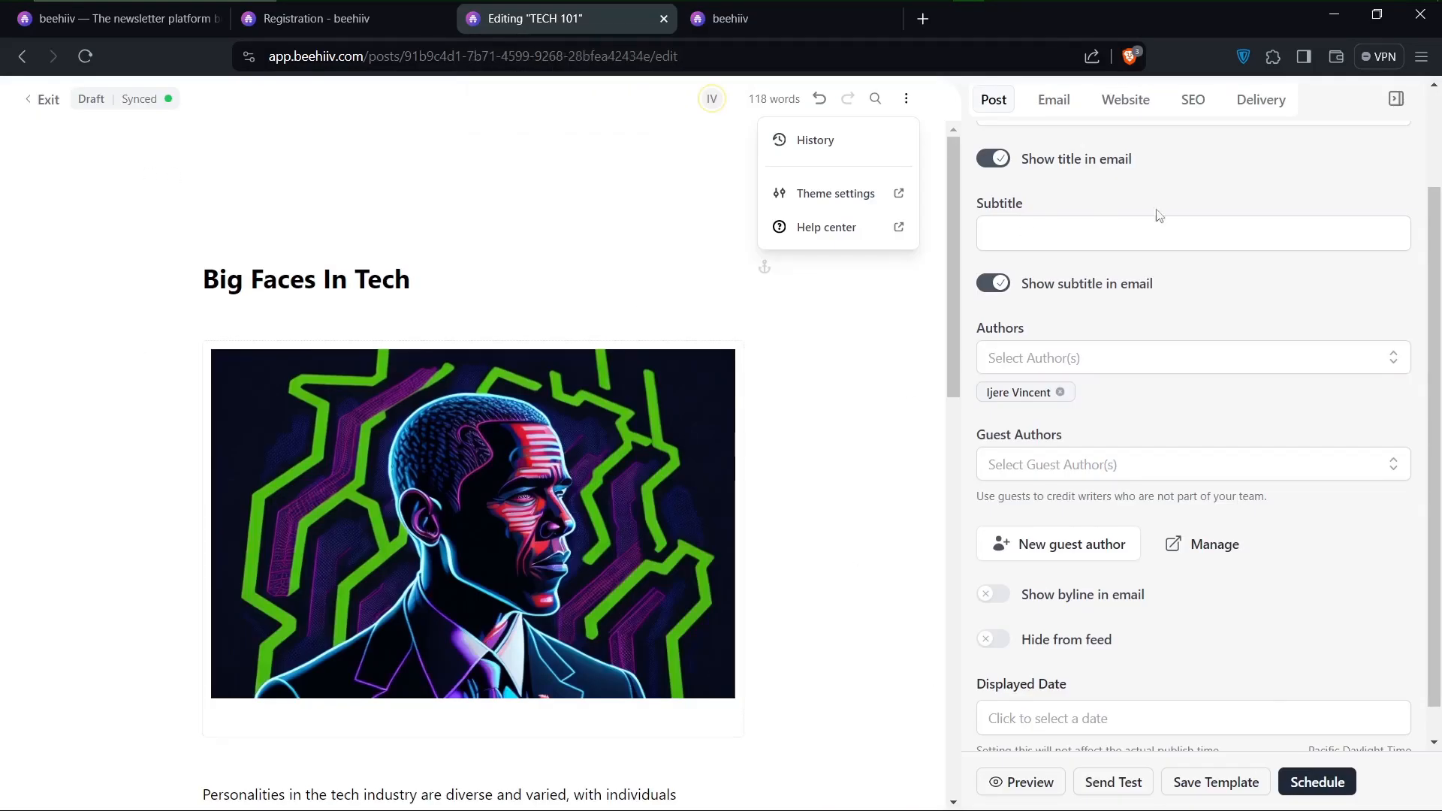
pyautogui.click(732, 20)
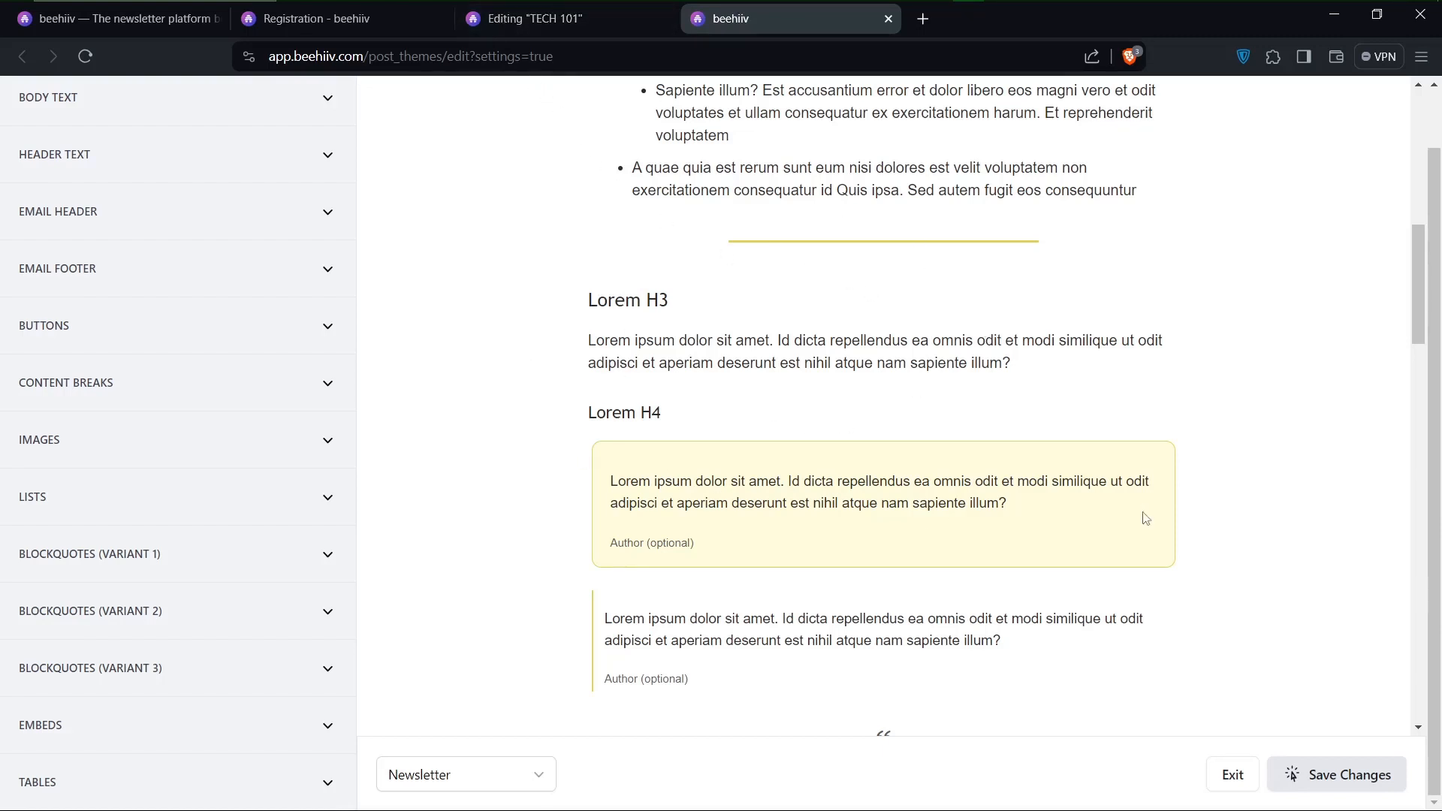
pyautogui.click(518, 23)
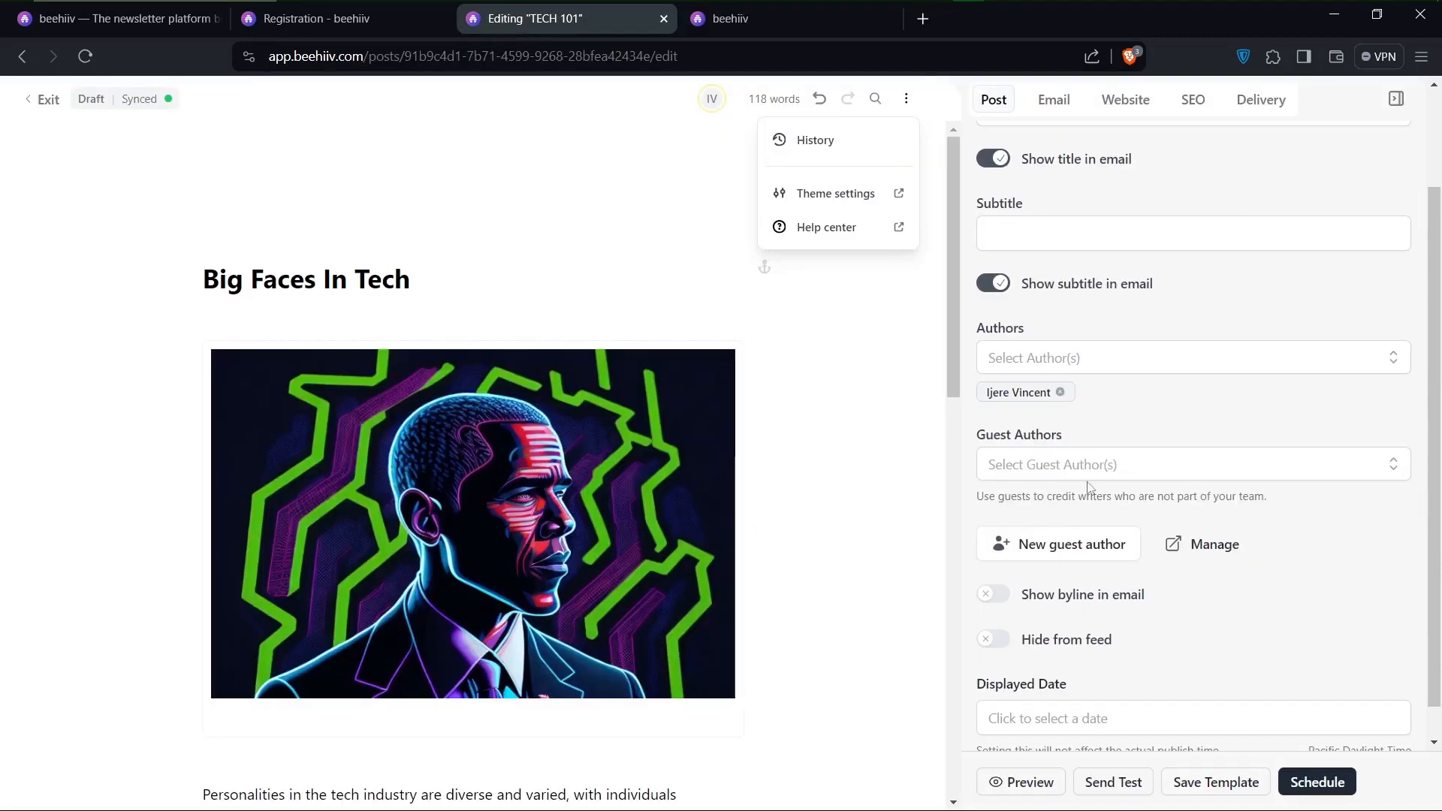
# Step: Save the post as a template named DEMO 01 and view the saved template
pyautogui.click(1209, 790)
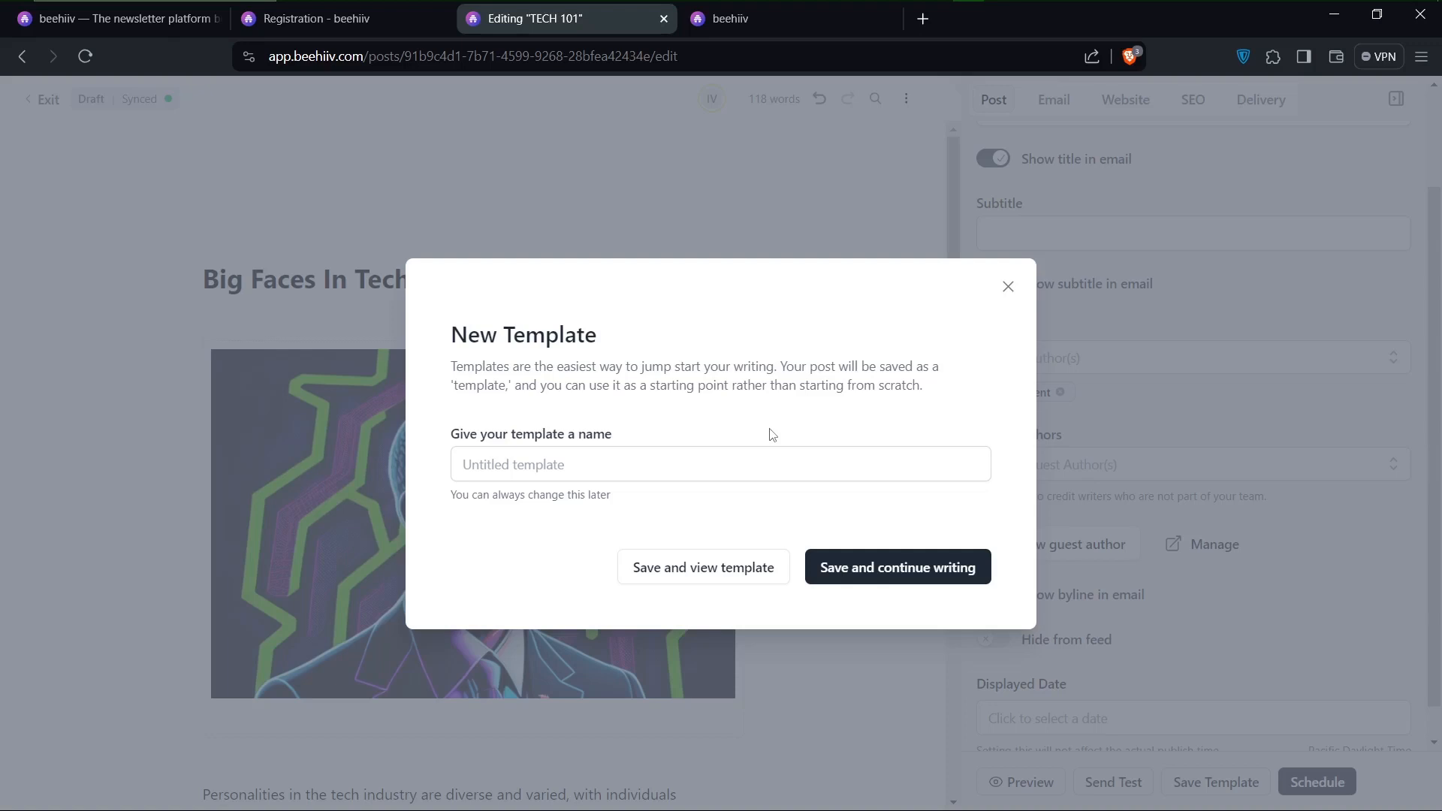
pyautogui.click(660, 461)
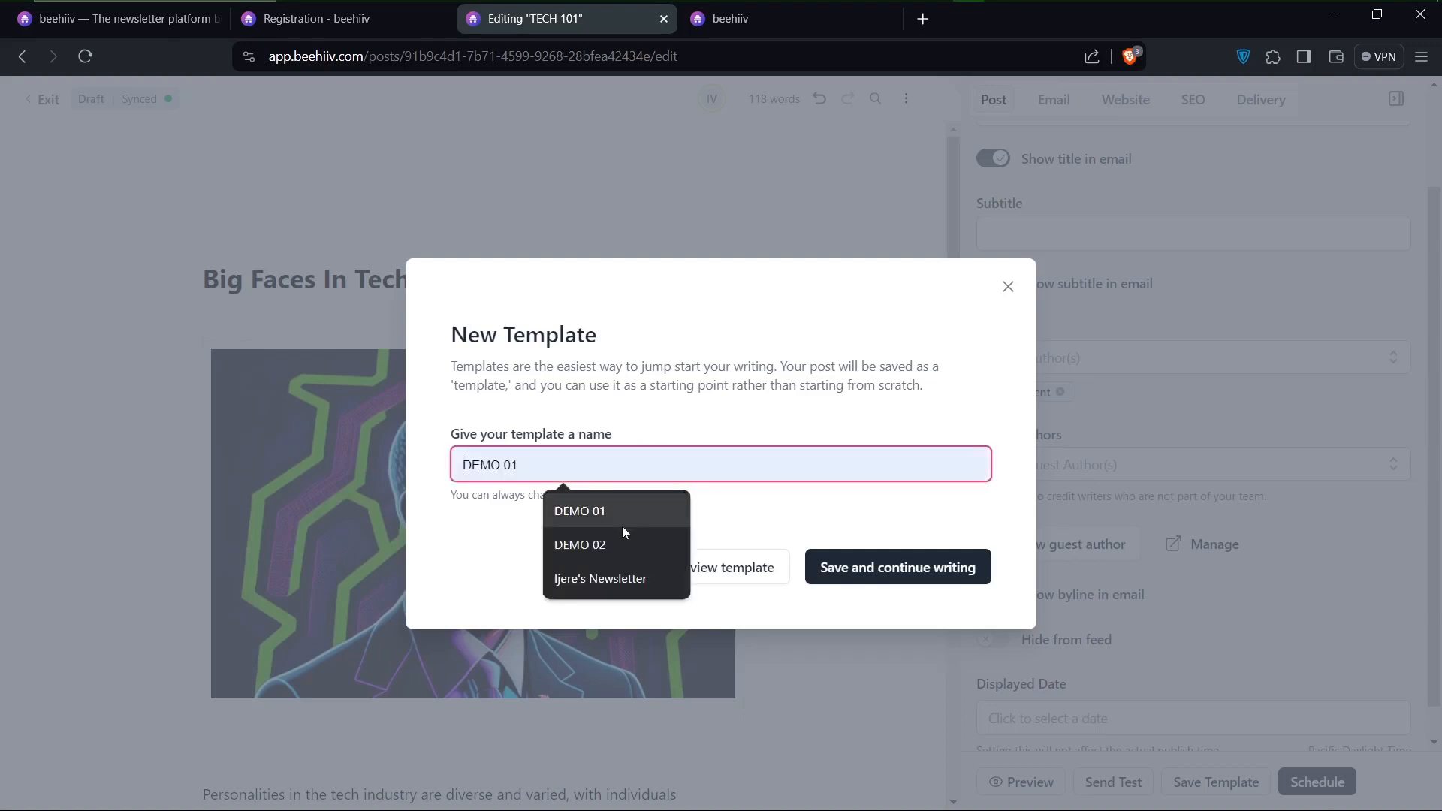
pyautogui.click(584, 511)
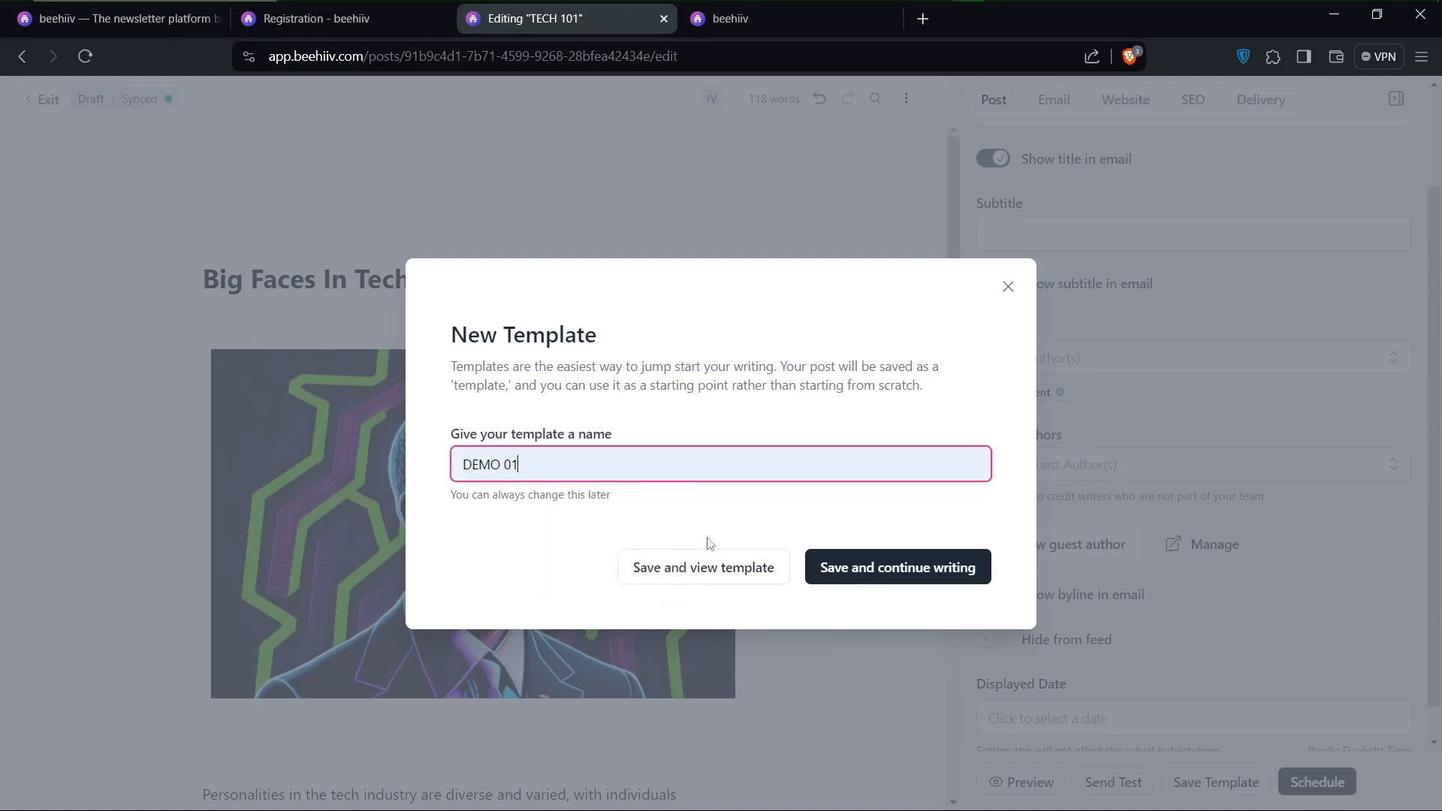
pyautogui.click(672, 575)
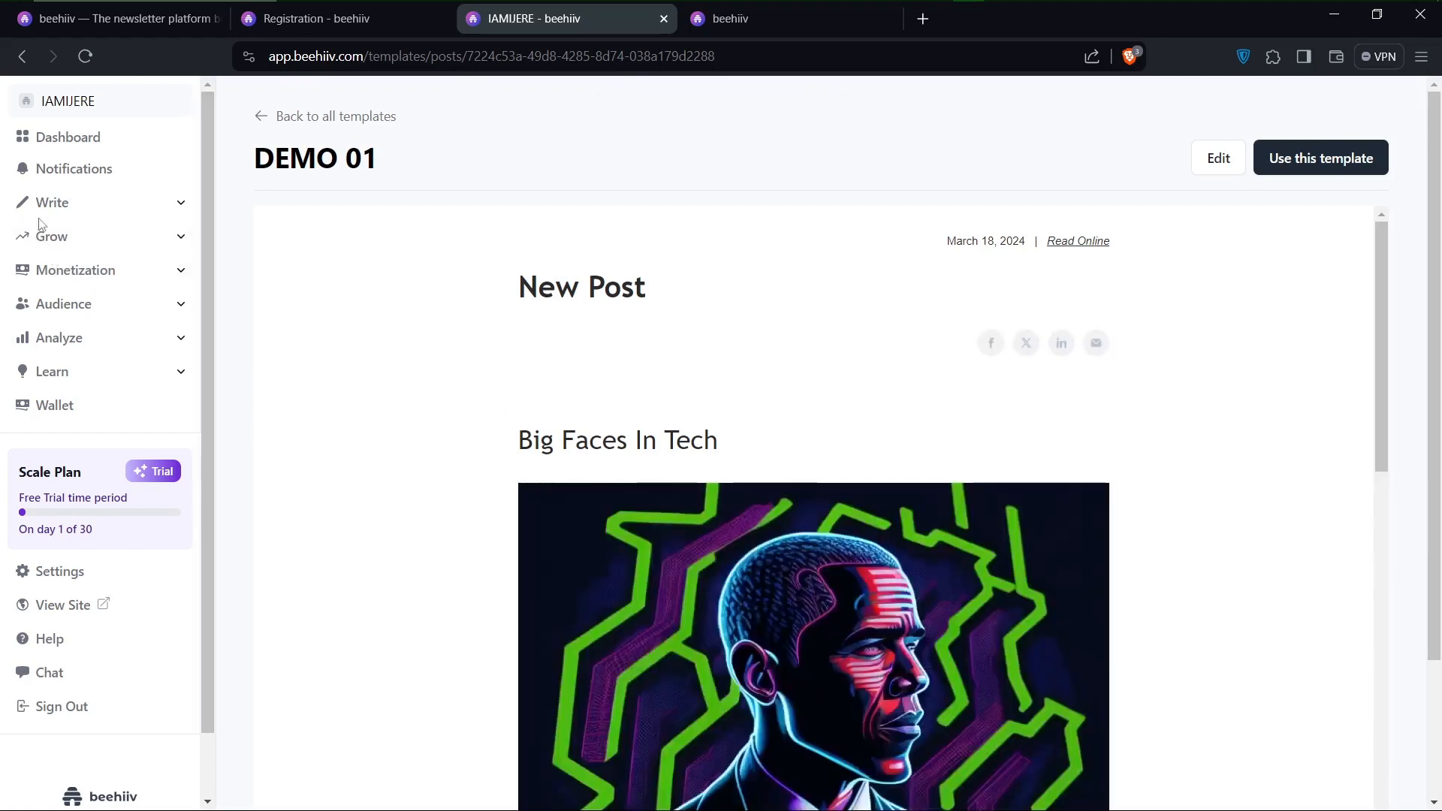
# Step: Start a blank draft from the dashboard and go back to the dashboard
pyautogui.click(66, 140)
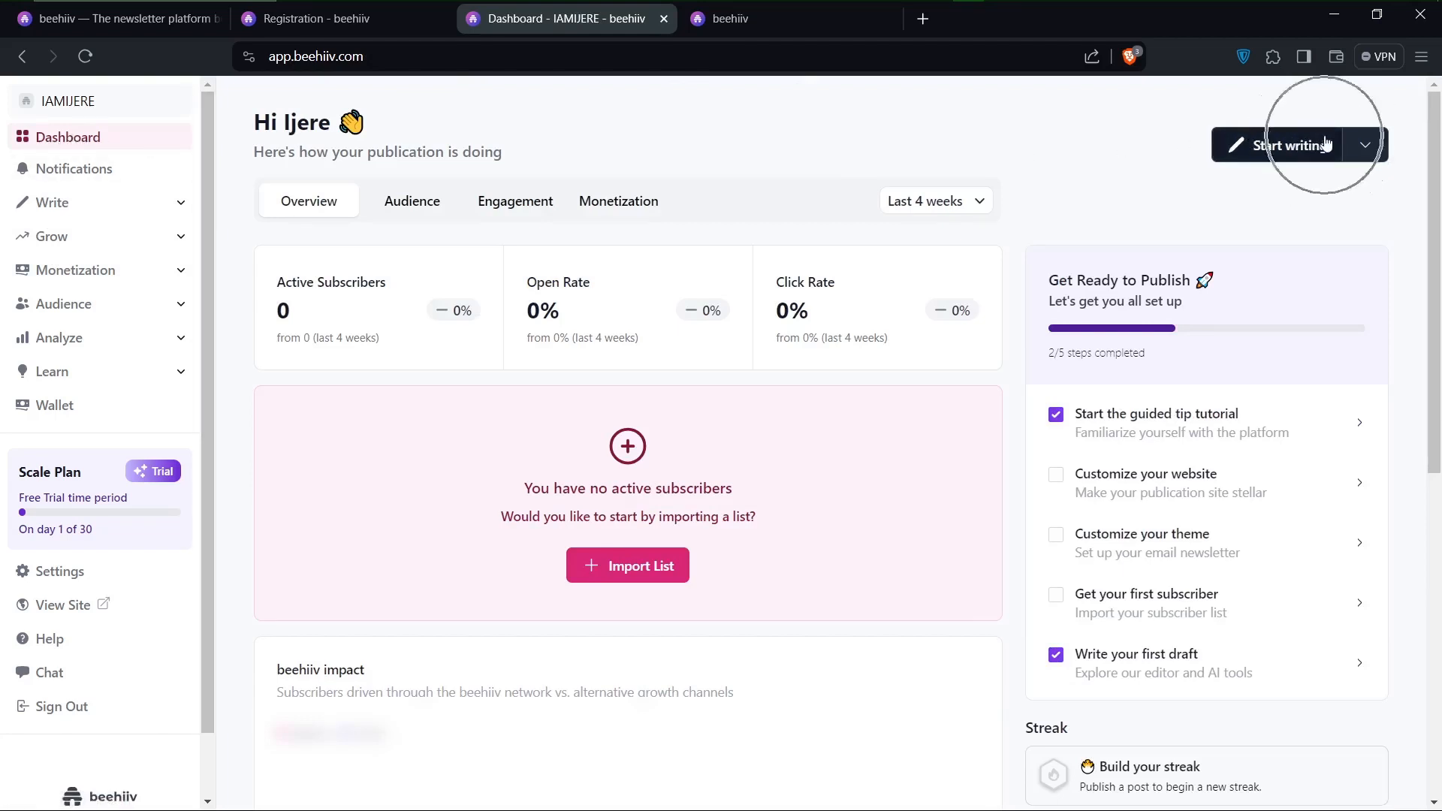
pyautogui.click(1365, 146)
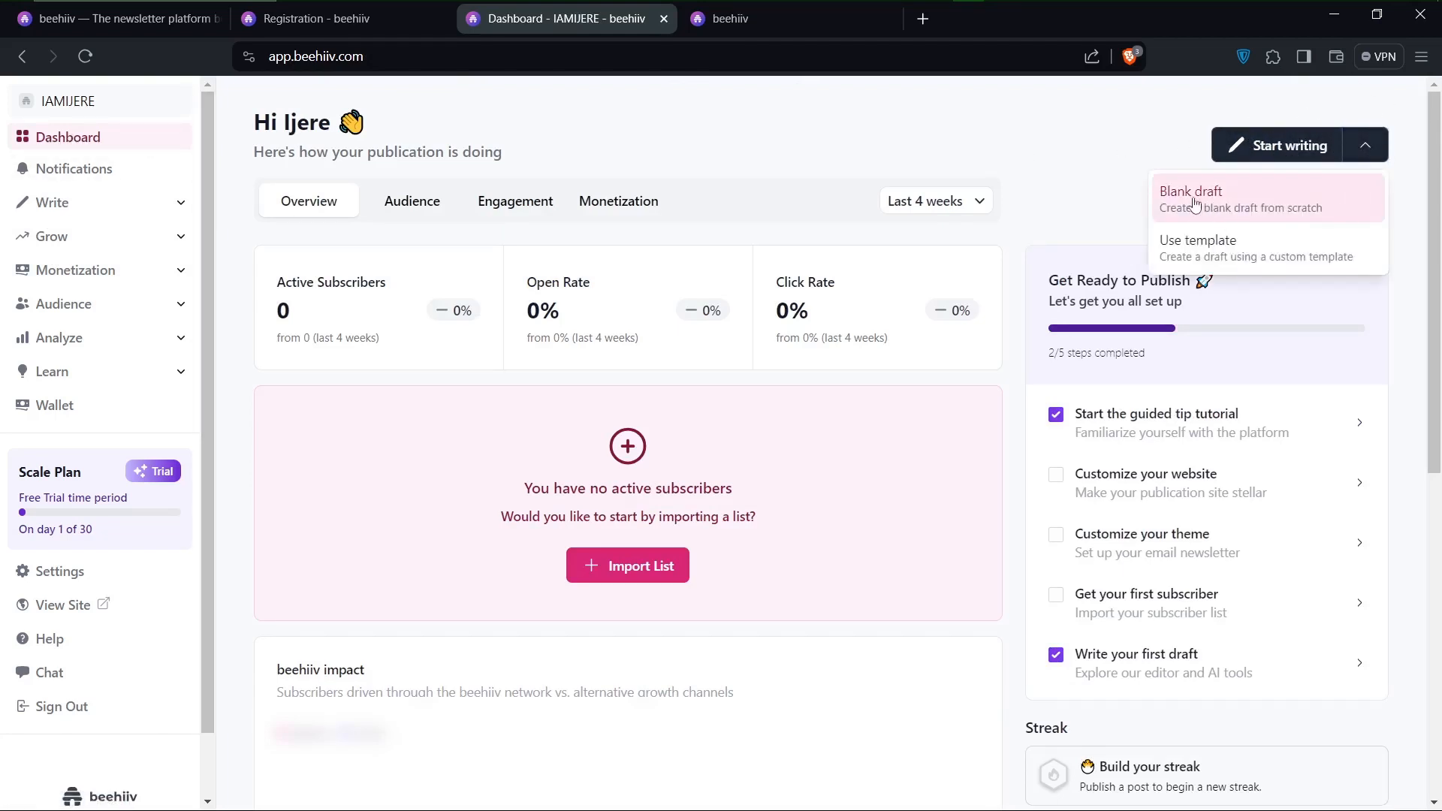
pyautogui.click(1172, 194)
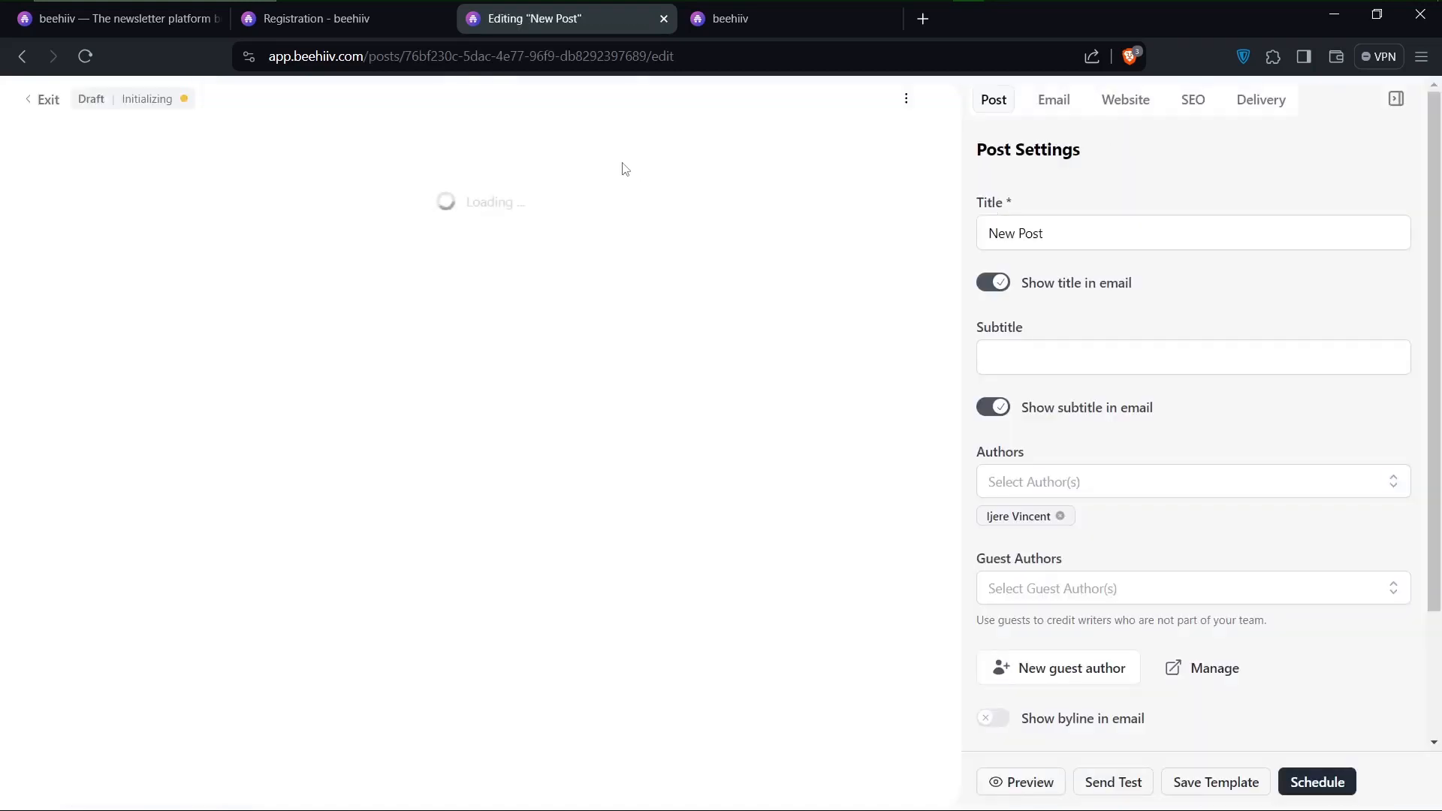
pyautogui.click(21, 57)
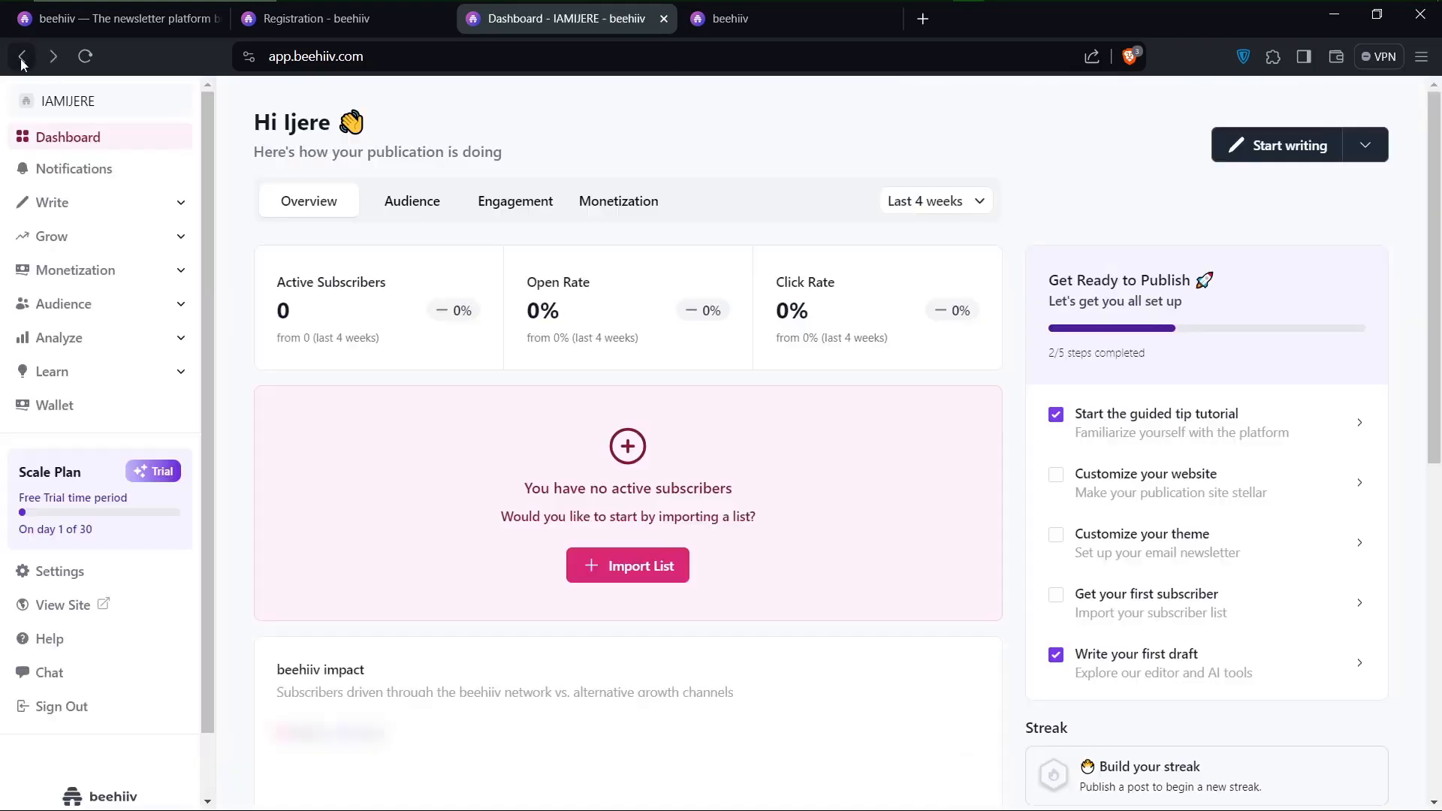
# Step: Choose to write a draft from a template, and start a new template in the templates list
pyautogui.click(1365, 146)
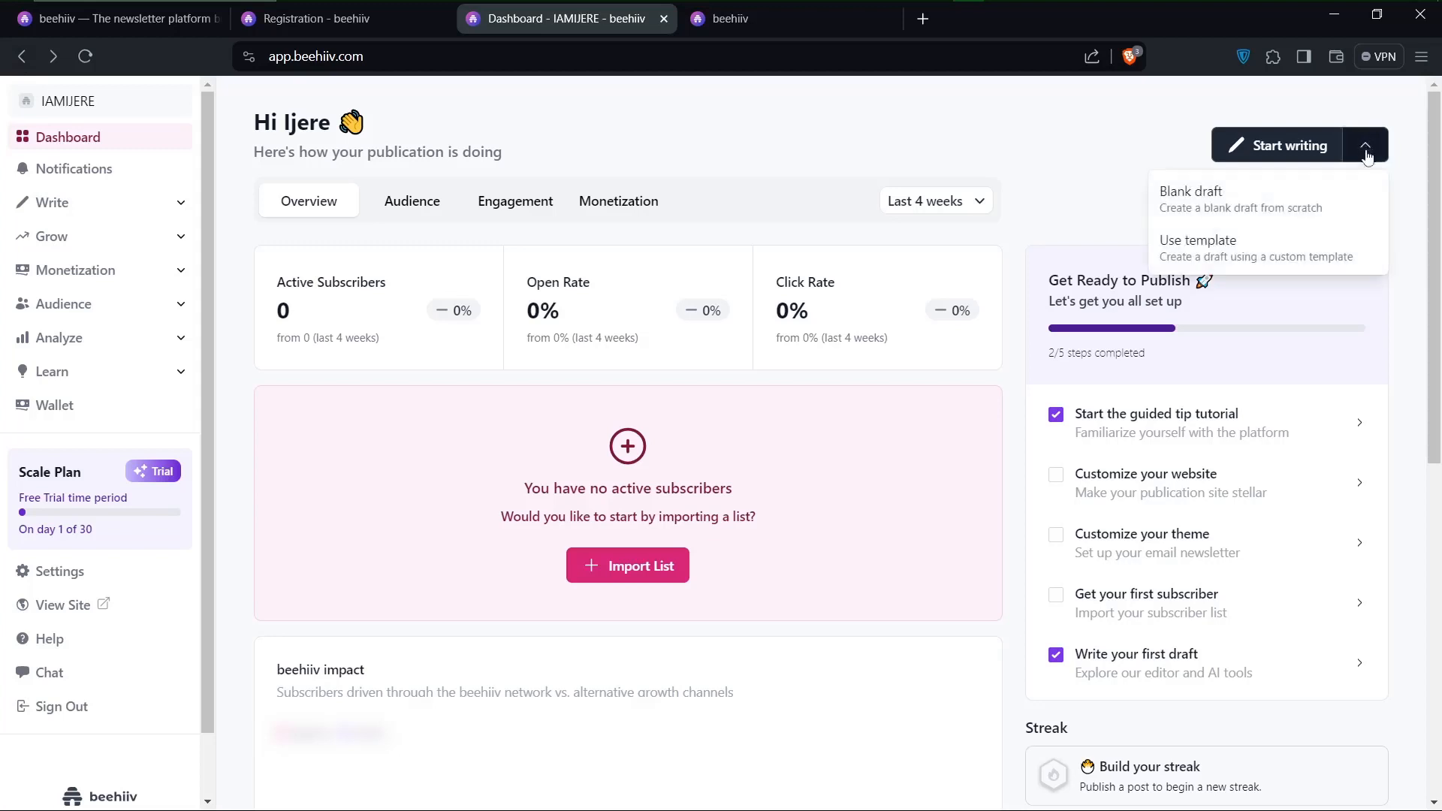
pyautogui.click(1205, 256)
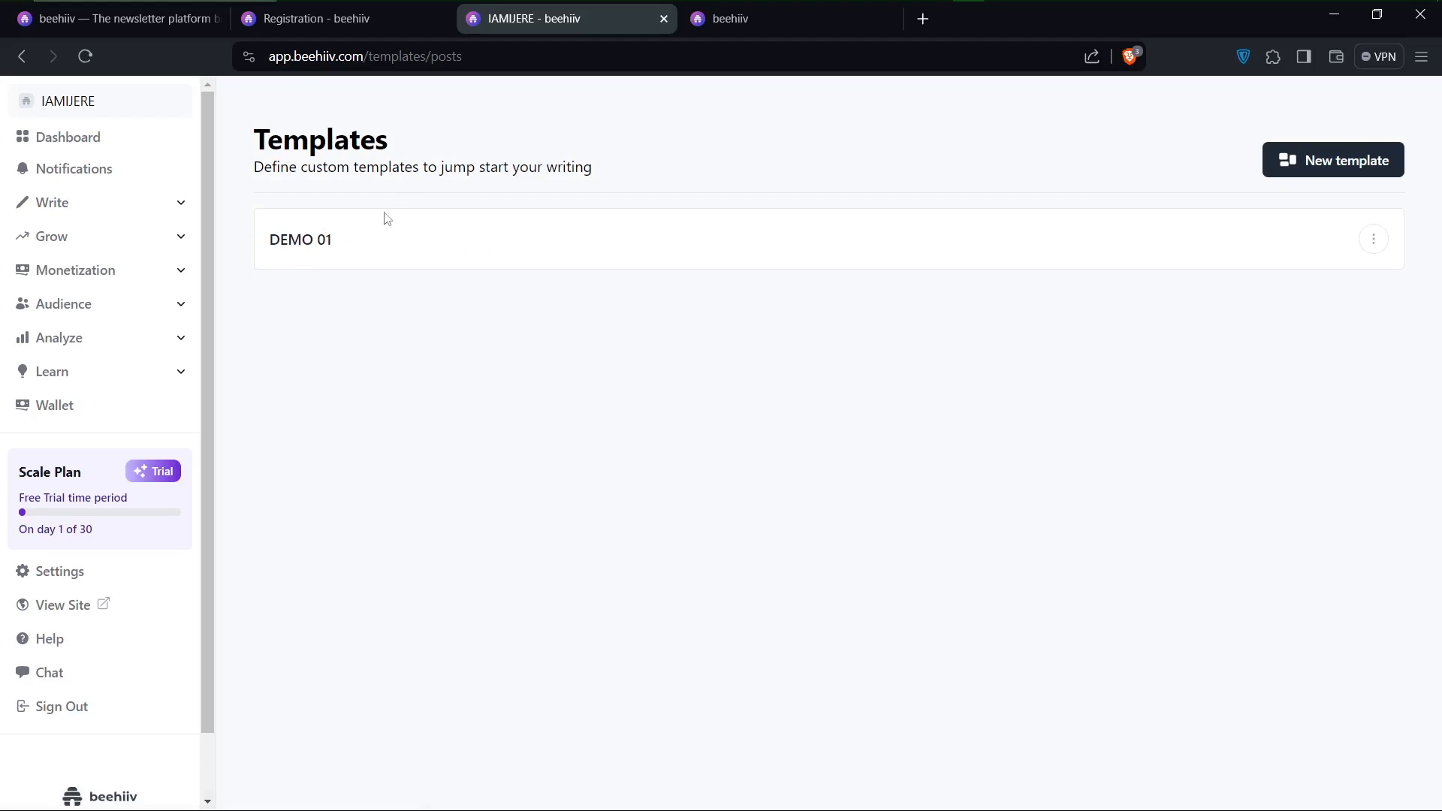
pyautogui.click(1315, 168)
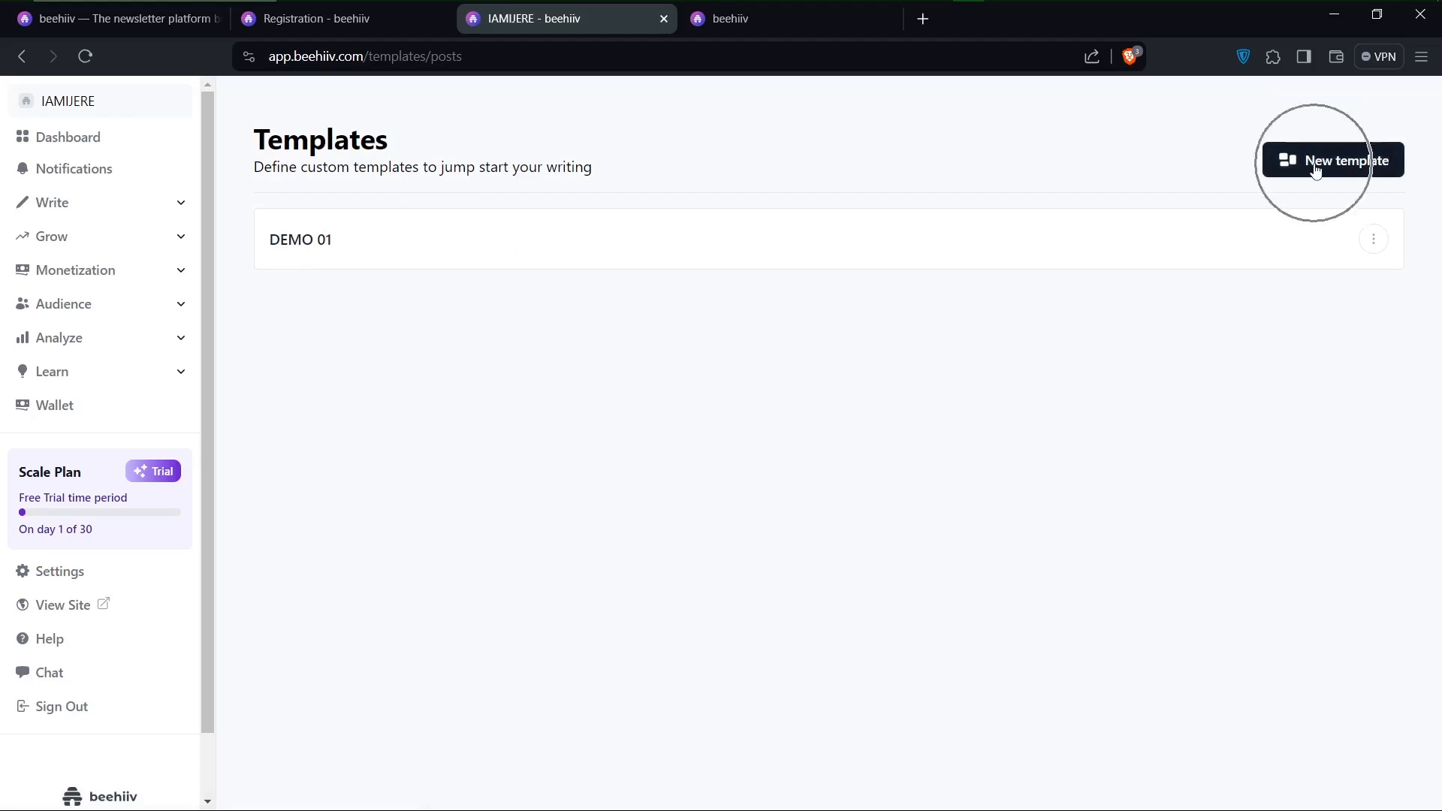